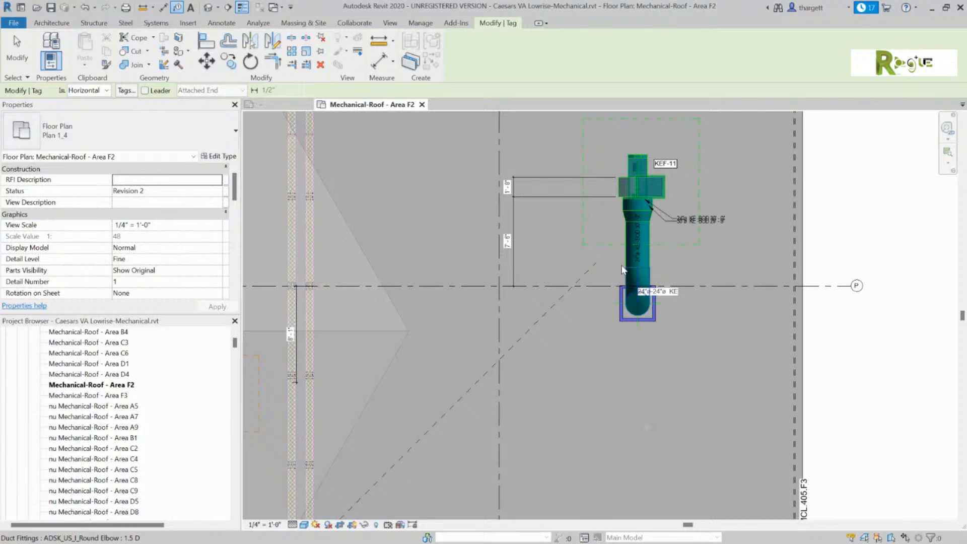
Leave the tag command and inspect the rotated duct tag and the leadered duct tag beside exhaust fan KEF-11.
scroll(642, 252, "up", 3)
middle_click_drag(641, 251, 620, 392)
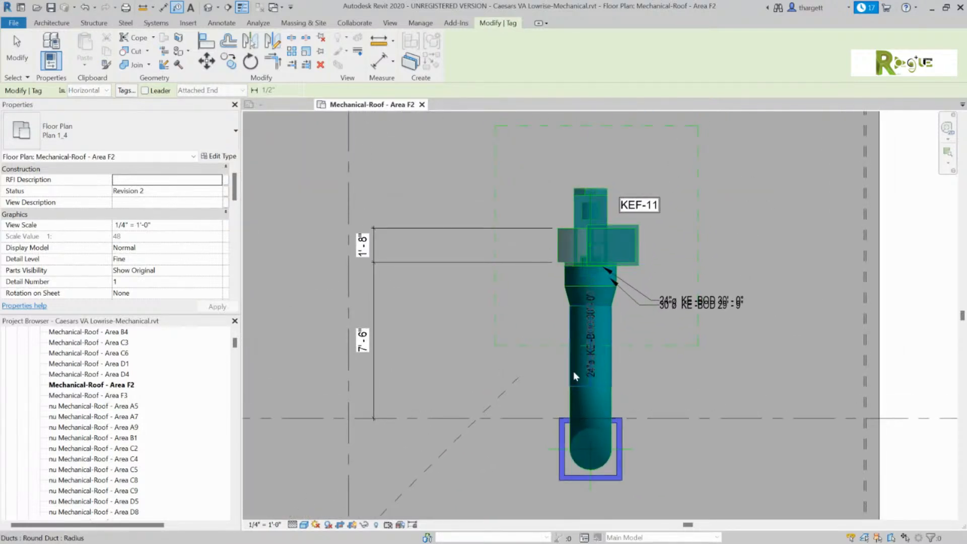
key("Escape")
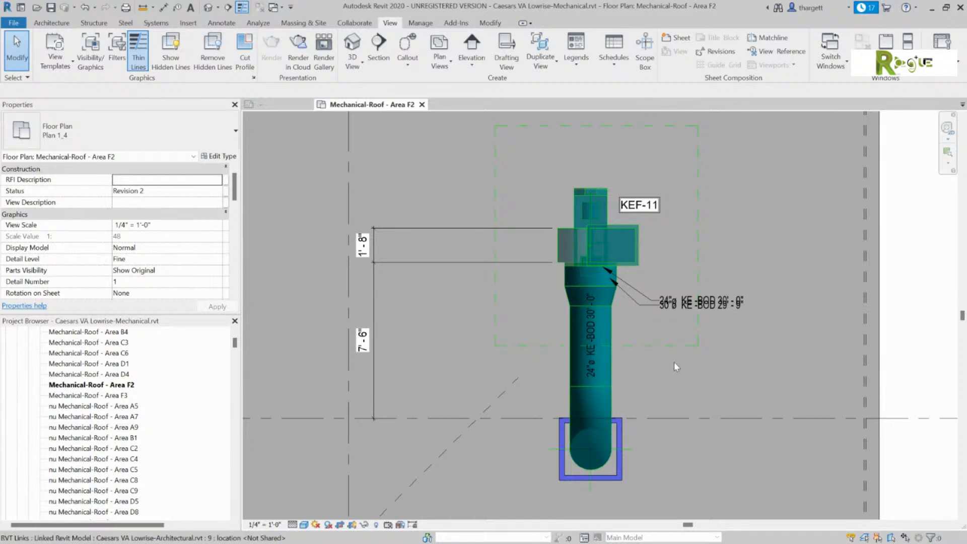
left_click(584, 358)
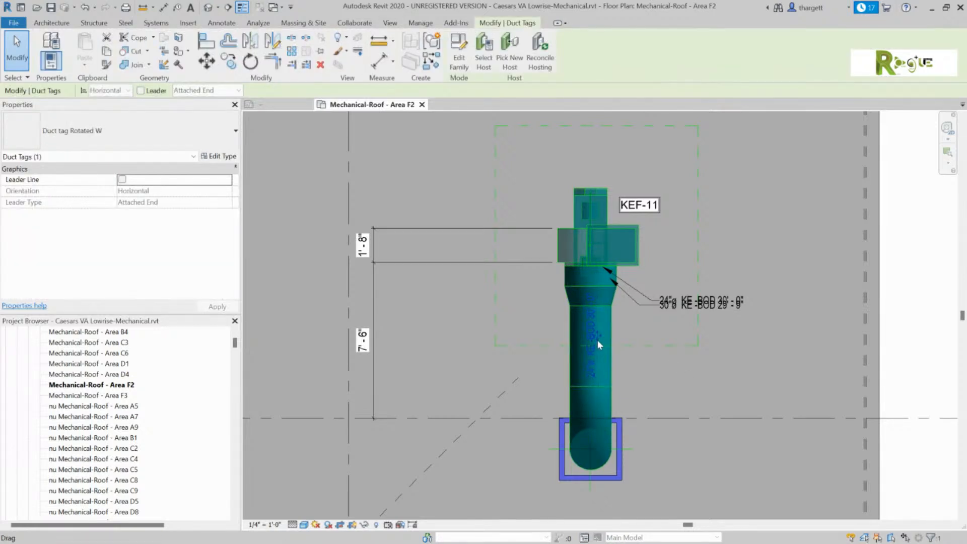
left_click(688, 305)
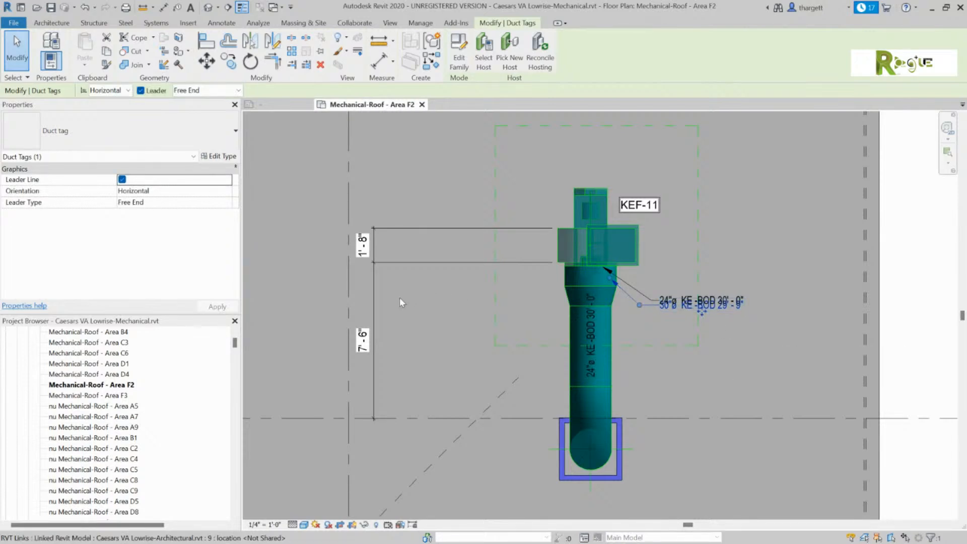
Select all instances of the linear dimension beside KEF-11 in the entire project.
left_click(507, 261)
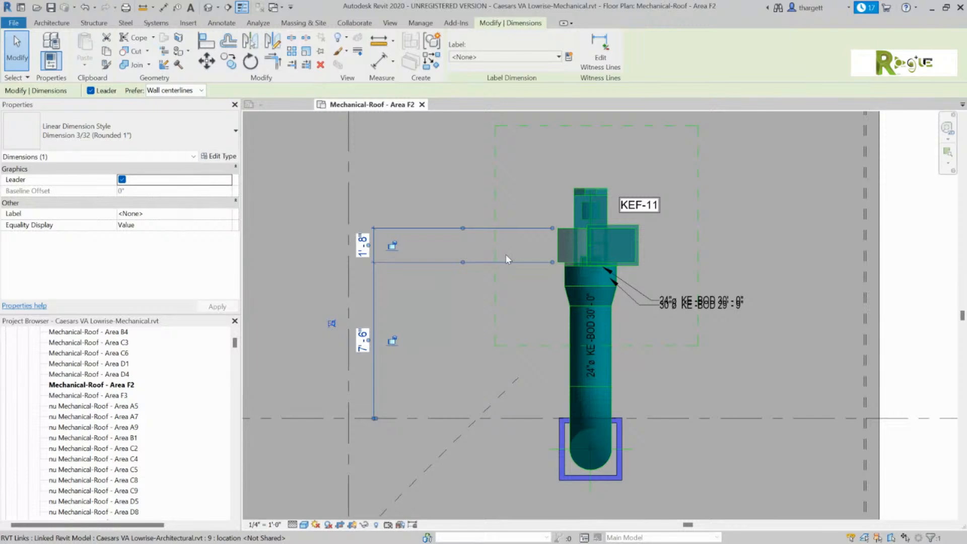
right_click(417, 264)
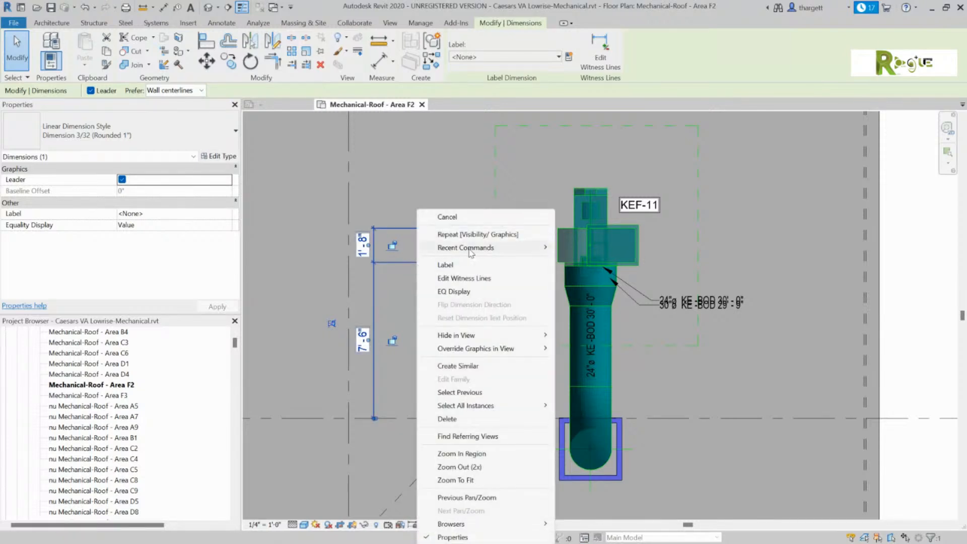
mouse_move(508, 412)
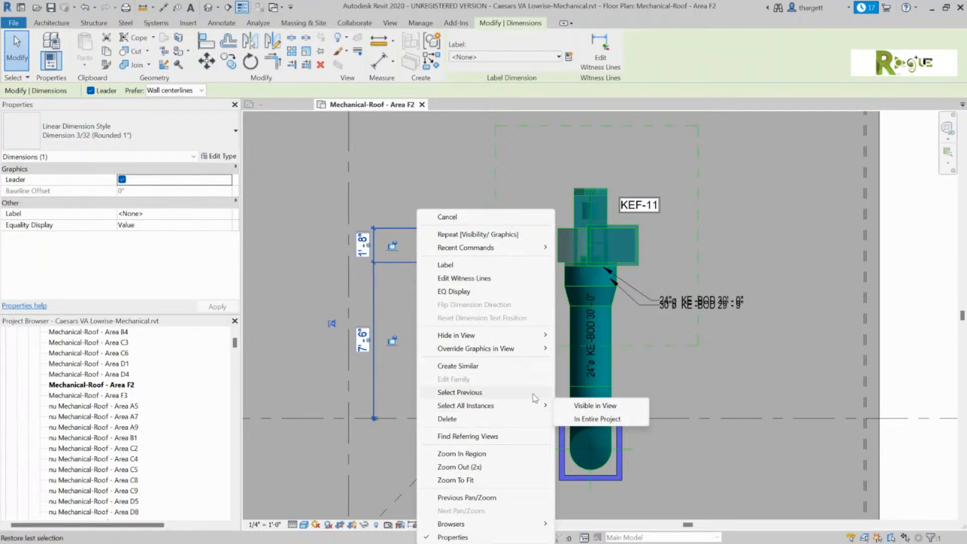
left_click(602, 419)
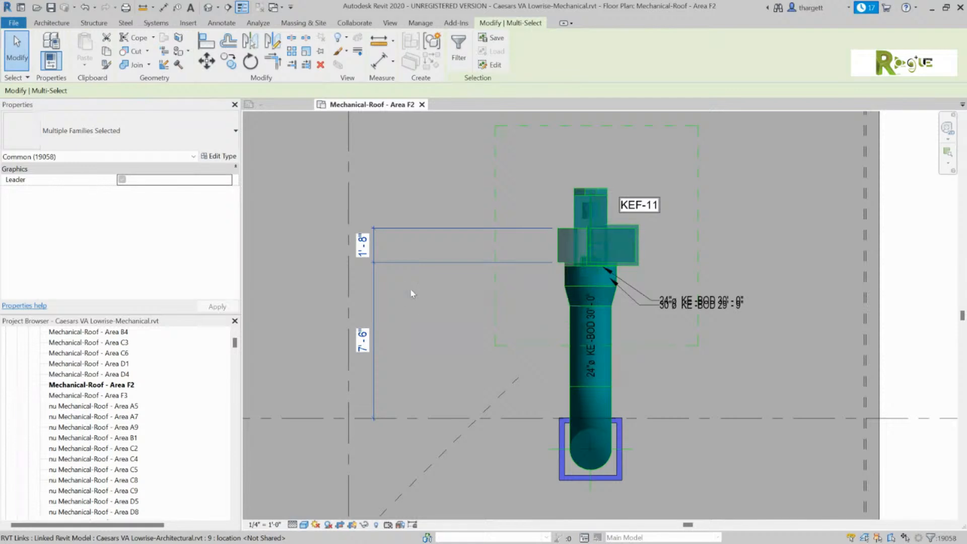
Review the categories and counts in the selection filter for the project-wide dimension selection, and clear the selection.
scroll(419, 303, "down", 2)
middle_click_drag(420, 306, 542, 325)
scroll(541, 322, "down", 1)
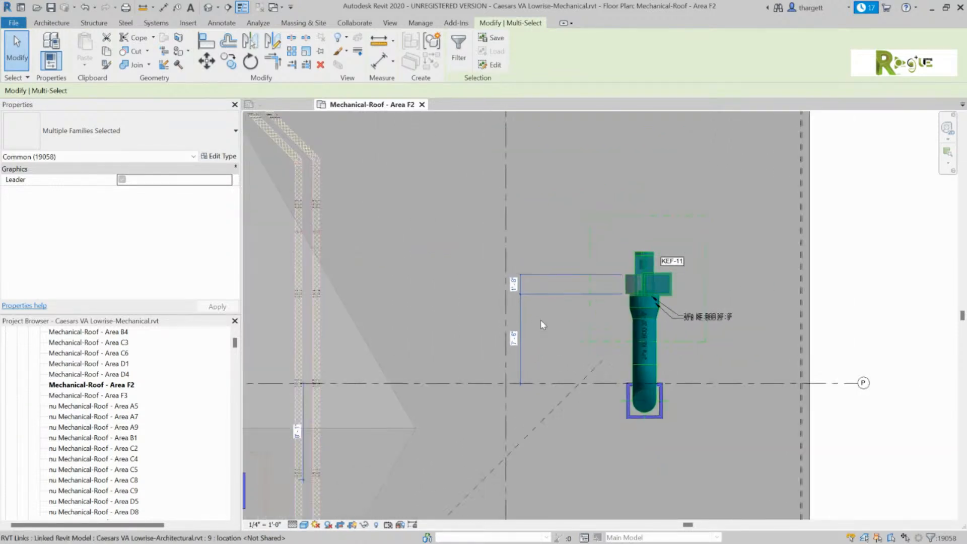
scroll(542, 322, "down", 1)
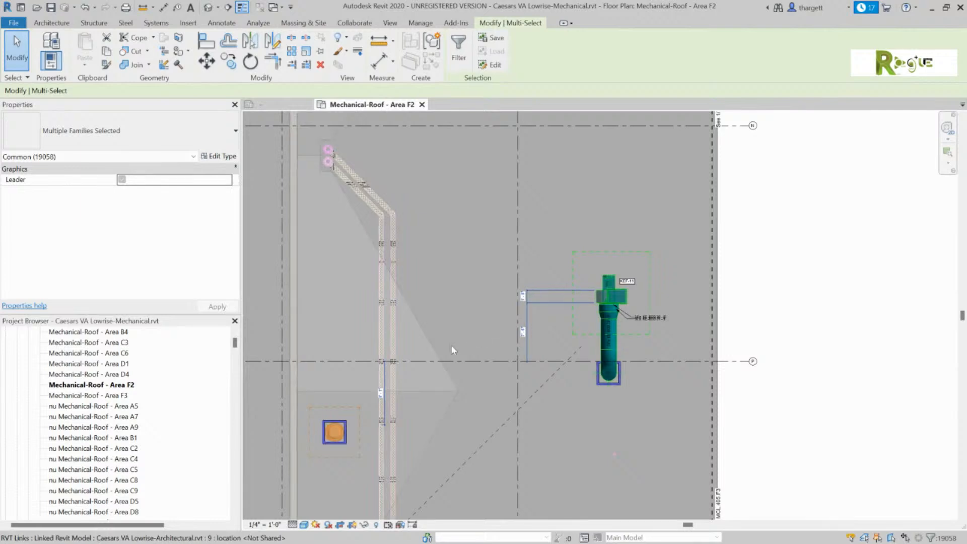
scroll(455, 346, "down", 2)
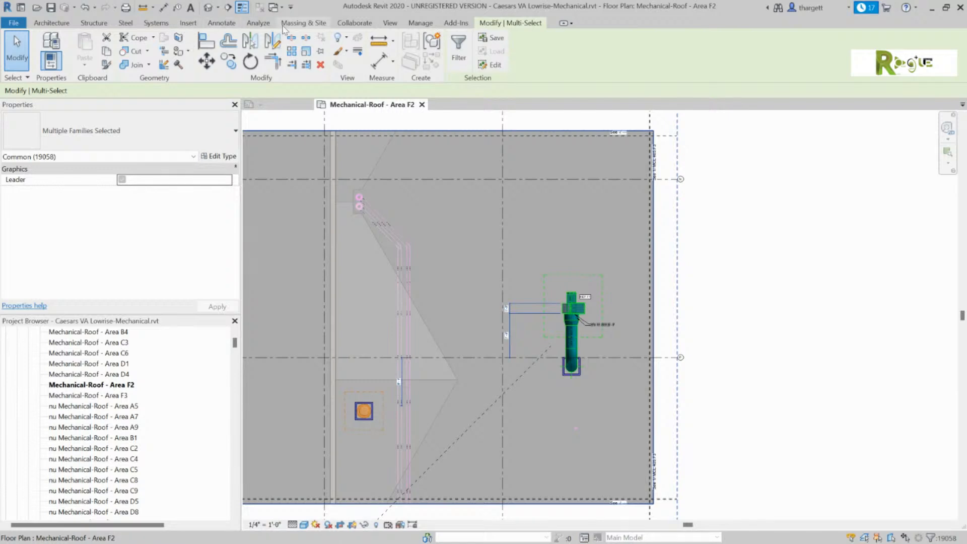
left_click(454, 49)
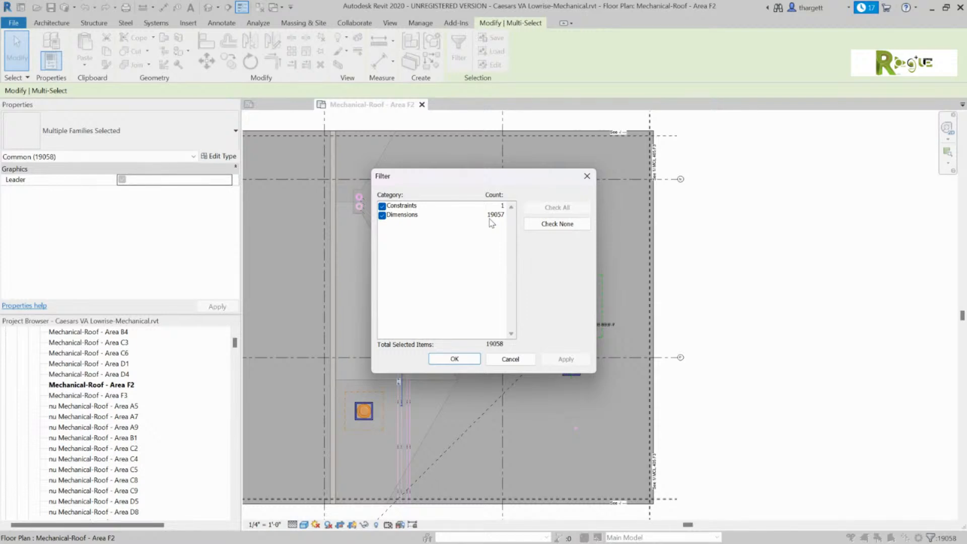
left_click(510, 358)
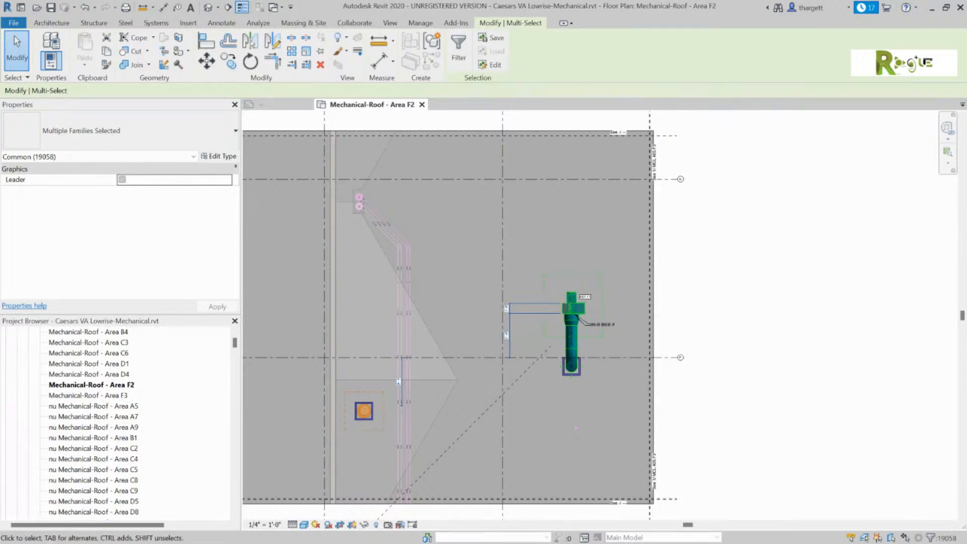
left_click(946, 538)
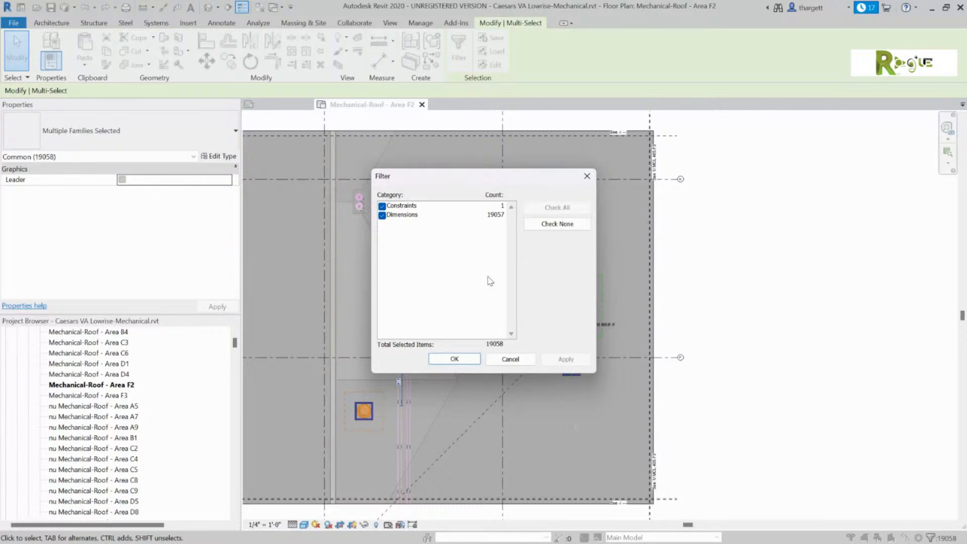
left_click(520, 360)
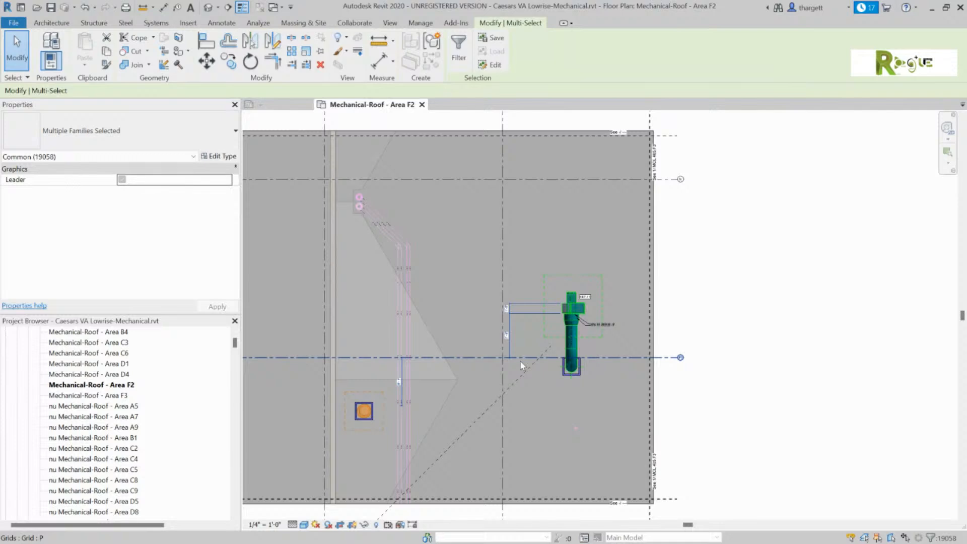
scroll(667, 229, "down", 3)
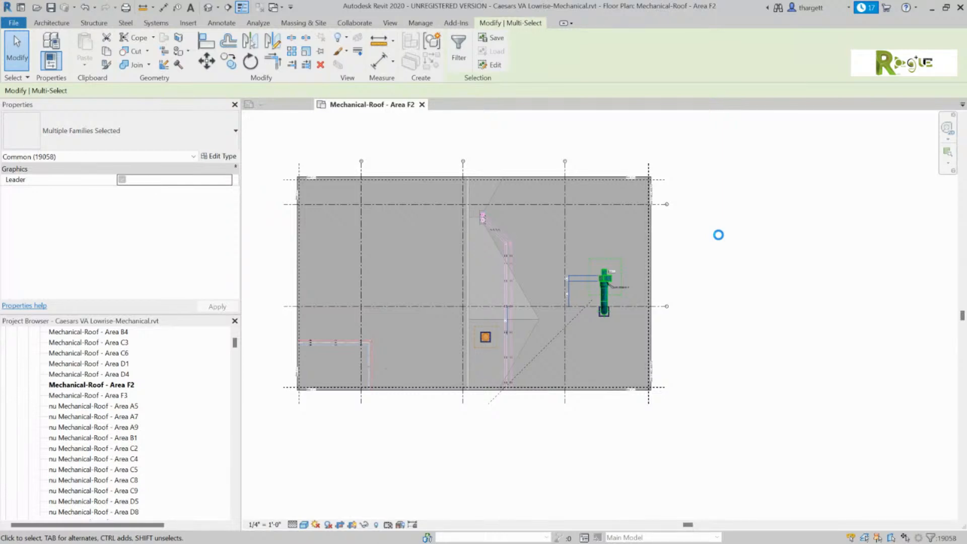
key("Escape")
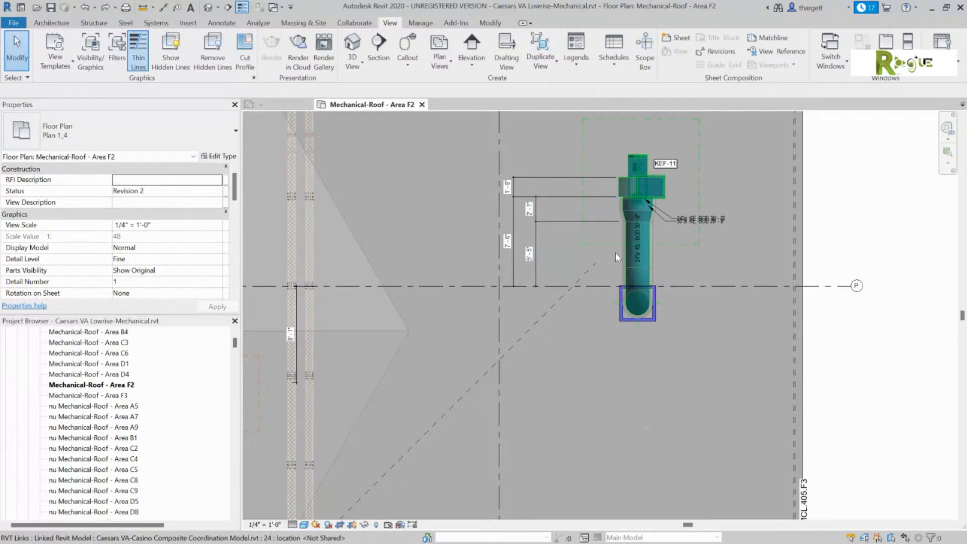
Select everything in the Mechanical-Roof - Area F2 plan and filter the selection down to Pipes only.
scroll(615, 253, "down", 3)
scroll(733, 253, "down", 5)
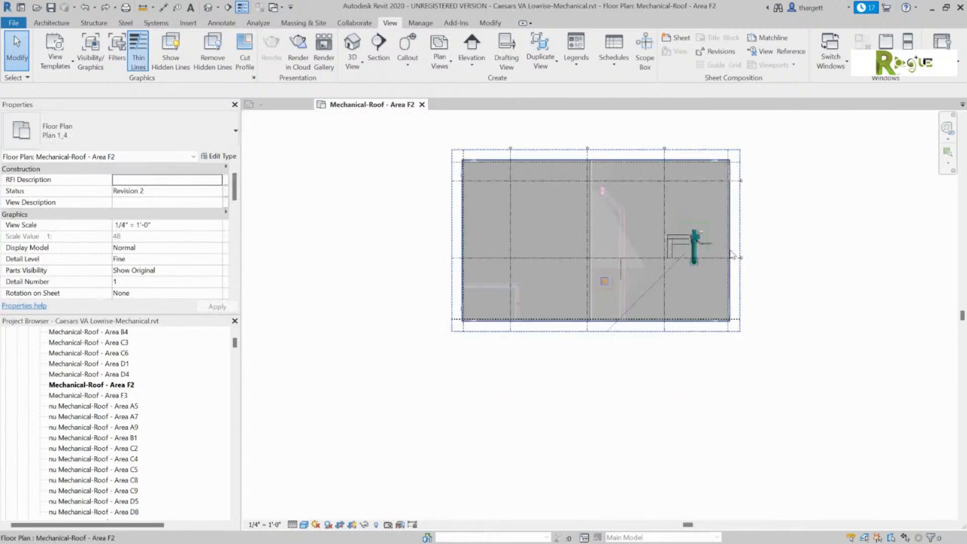
left_click_drag(739, 170, 418, 371)
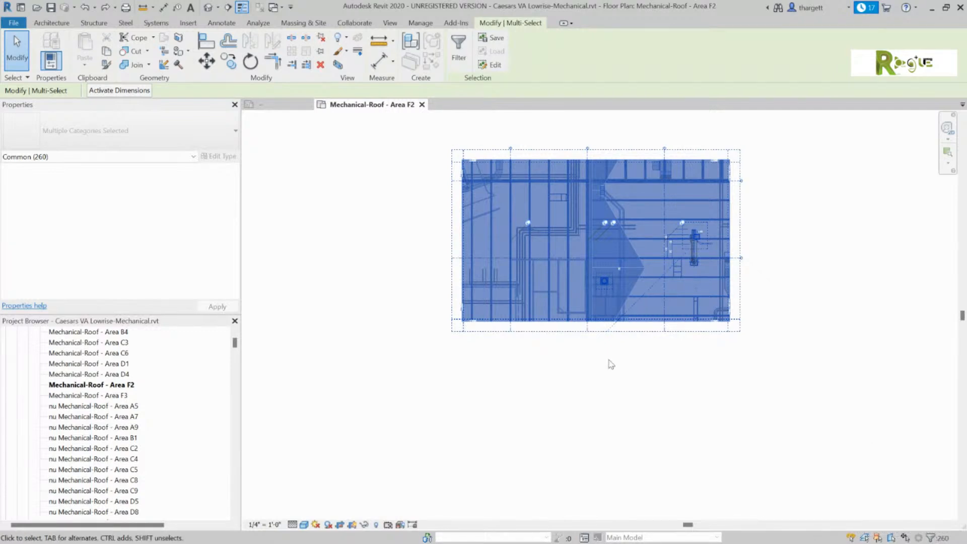
left_click(941, 538)
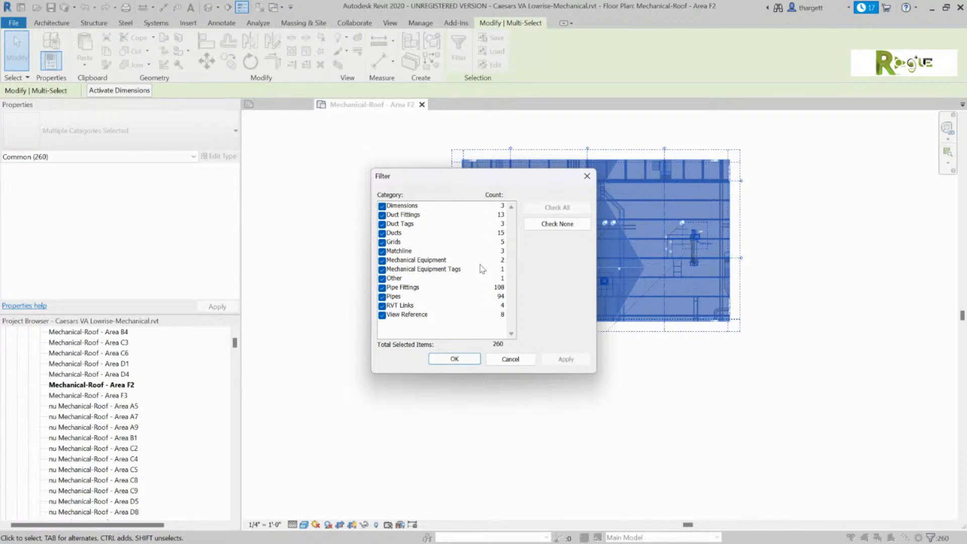
left_click(557, 224)
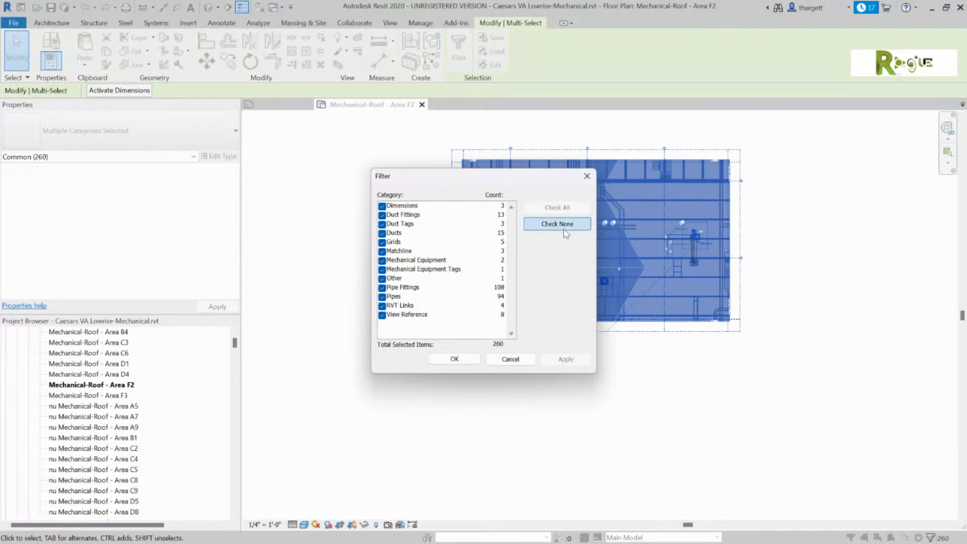
left_click(393, 296)
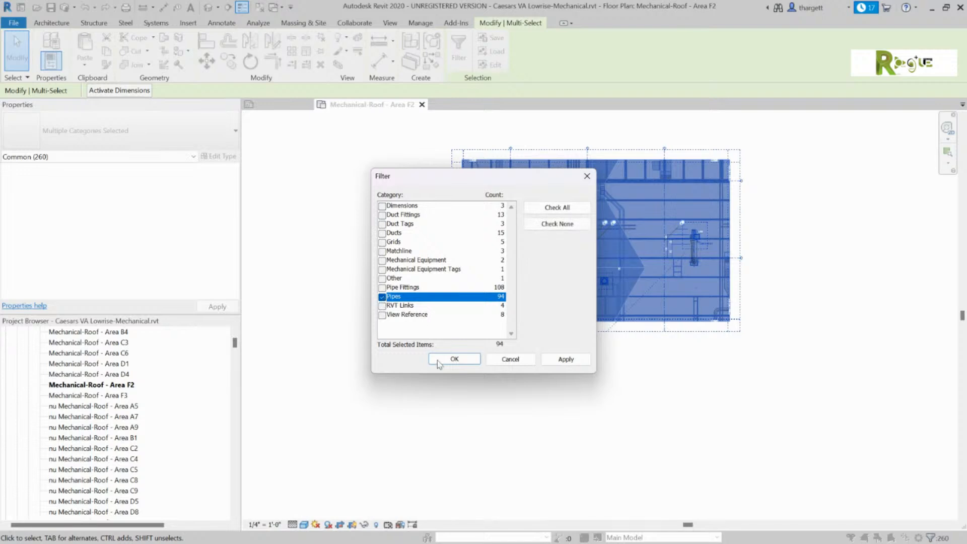
left_click(454, 359)
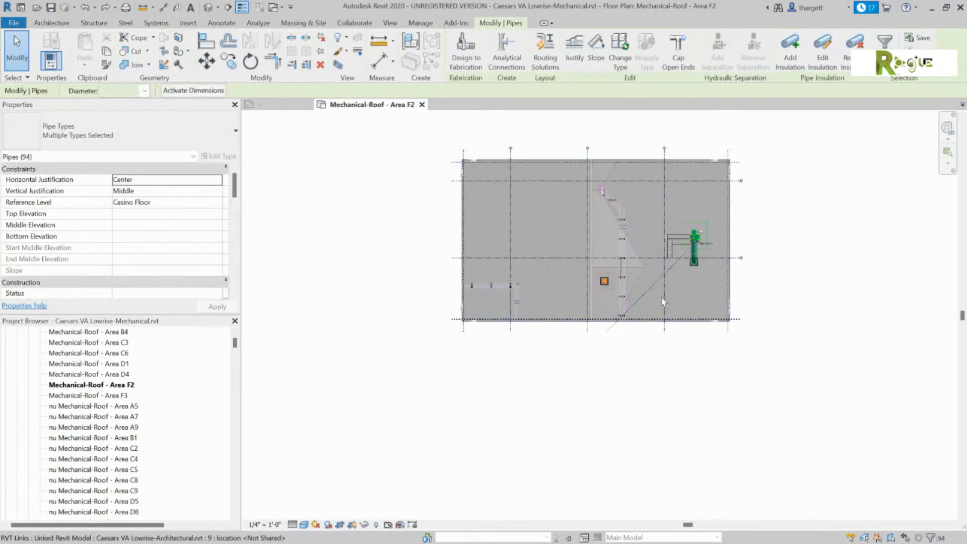
scroll(676, 262, "up", 3)
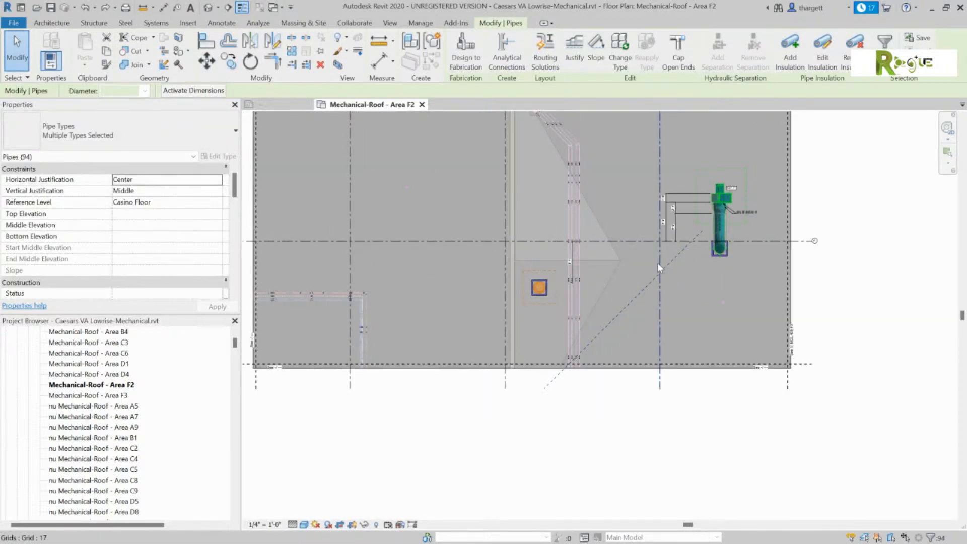
scroll(658, 263, "down", 2)
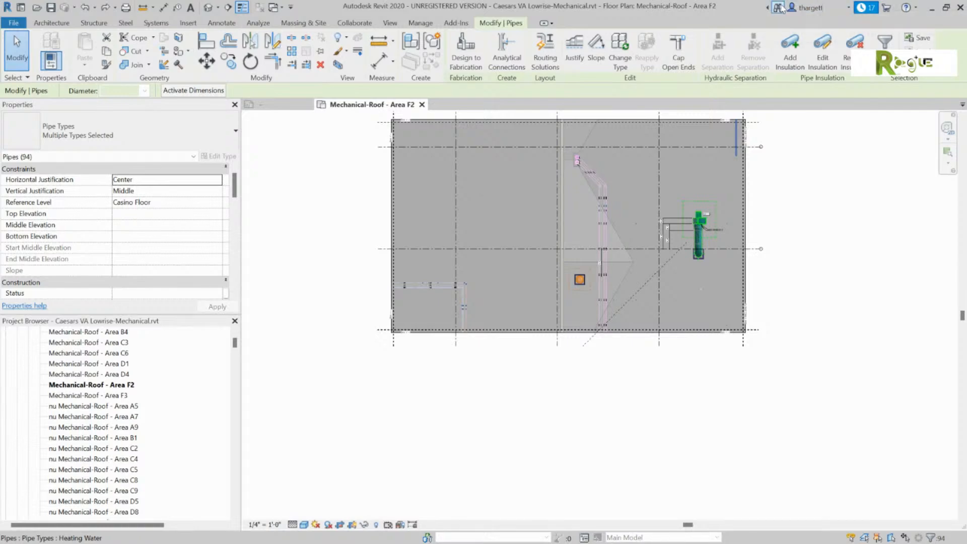
Dock the Revit window beside the browser and add the other presenter's shared screen to the stage in StreamYard.
left_click_drag(729, 5, 2, 226)
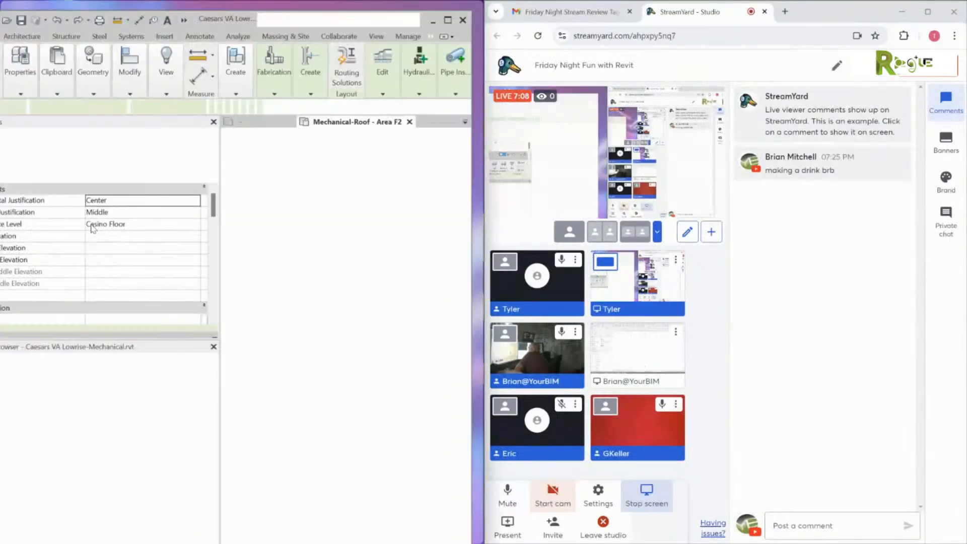
mouse_move(630, 343)
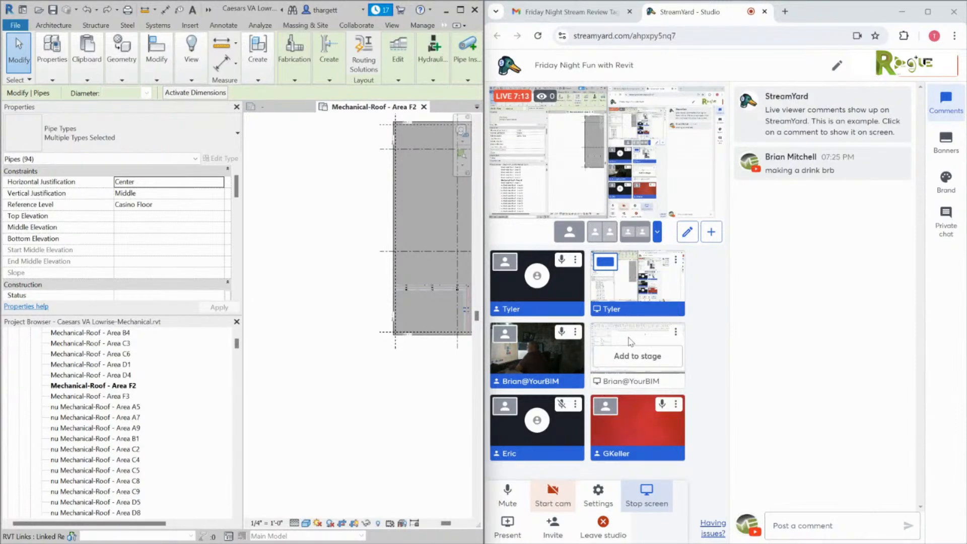
left_click(634, 354)
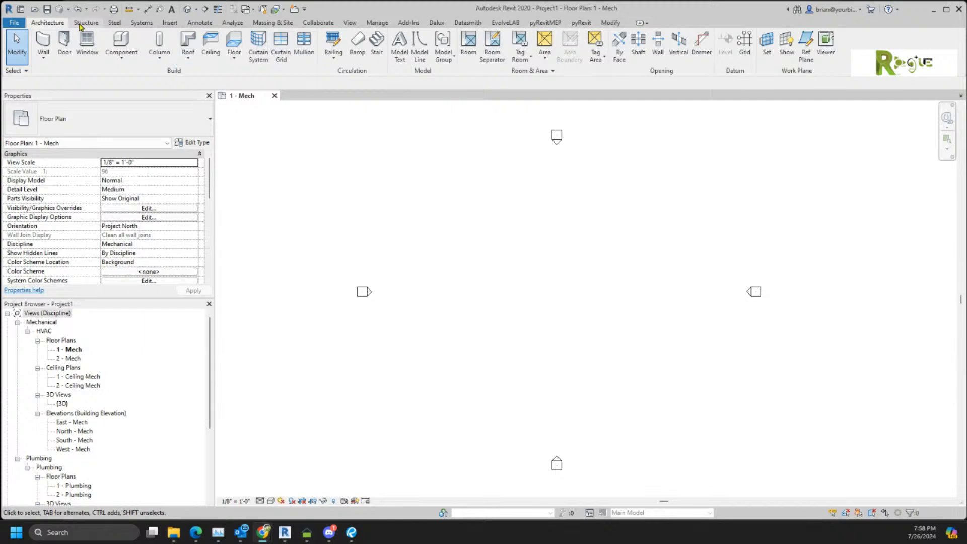
Draw a horizontal 12" x 12" rectangular duct about 24'-6" long in the lower middle of the 1 - Mech floor plan.
left_click(142, 22)
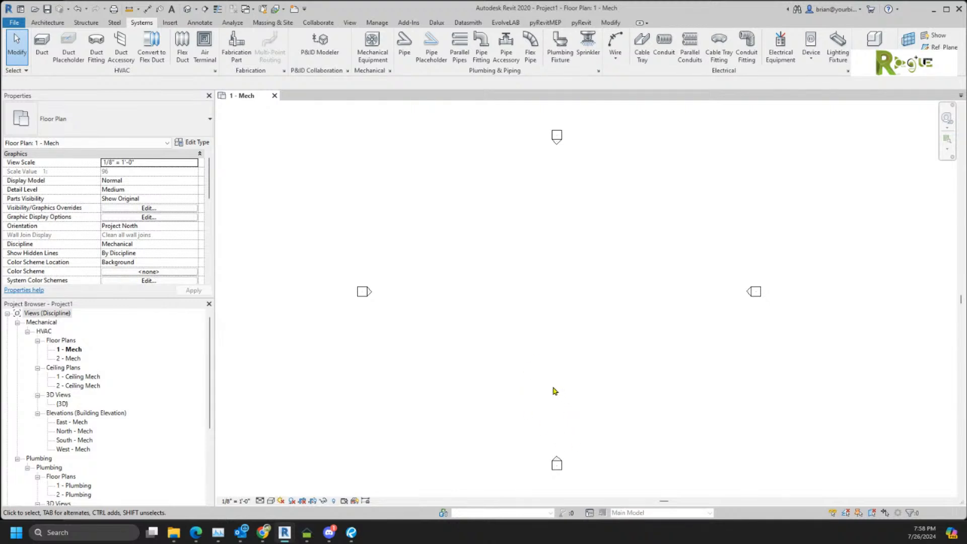
scroll(554, 390, "up", 2)
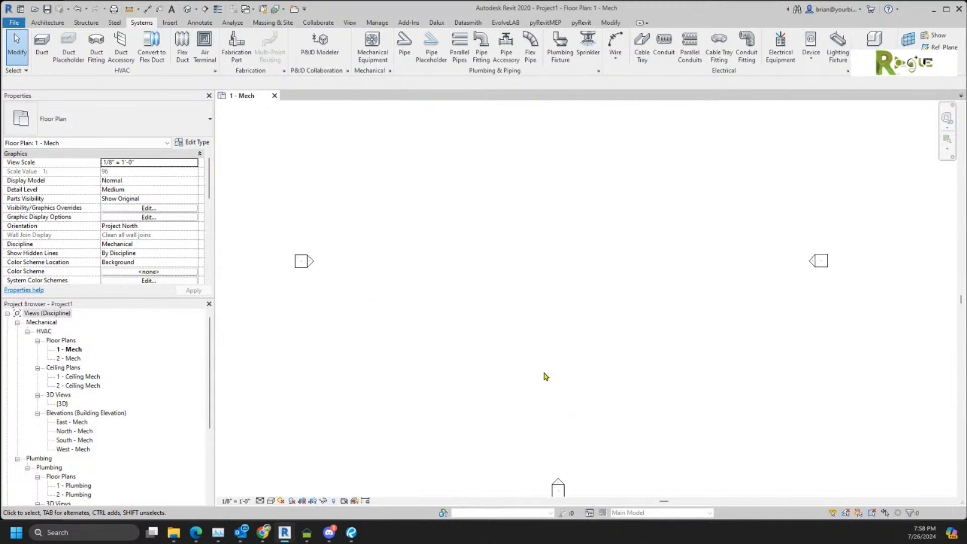
left_click(42, 45)
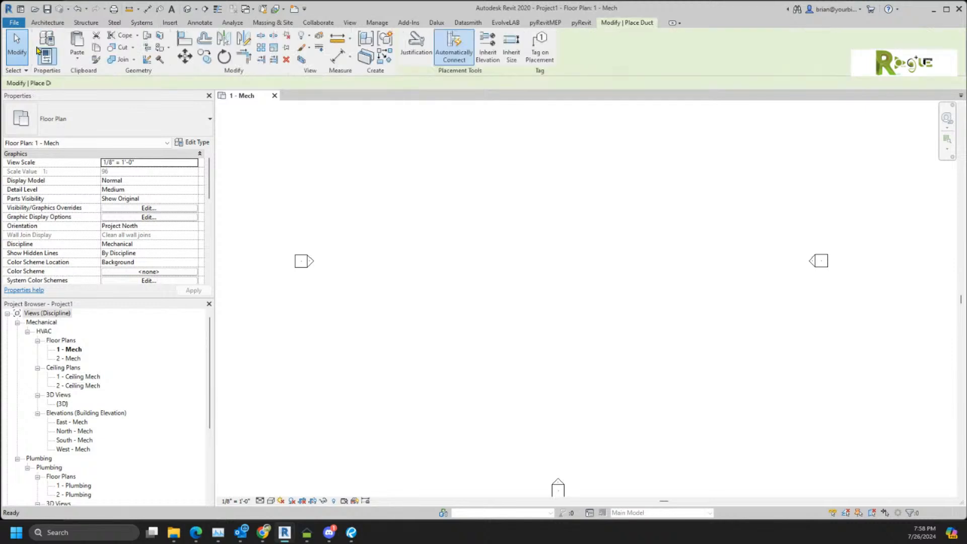
left_click(483, 386)
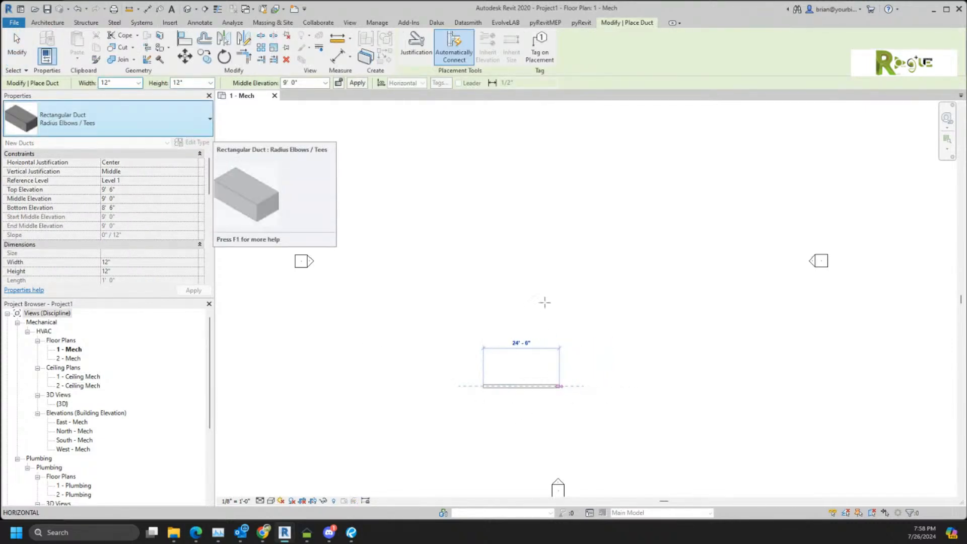
right_click(574, 296)
left_click(584, 303)
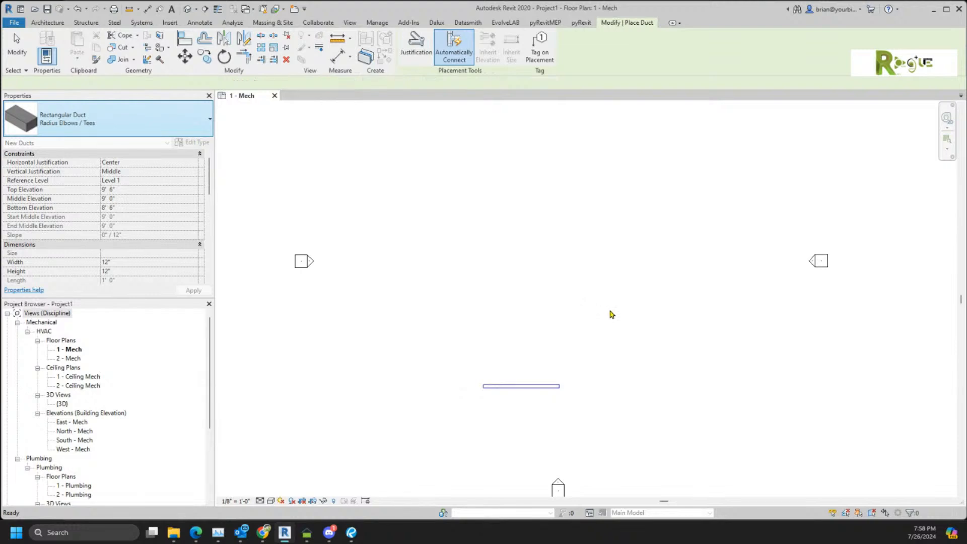
right_click(587, 303)
left_click(613, 311)
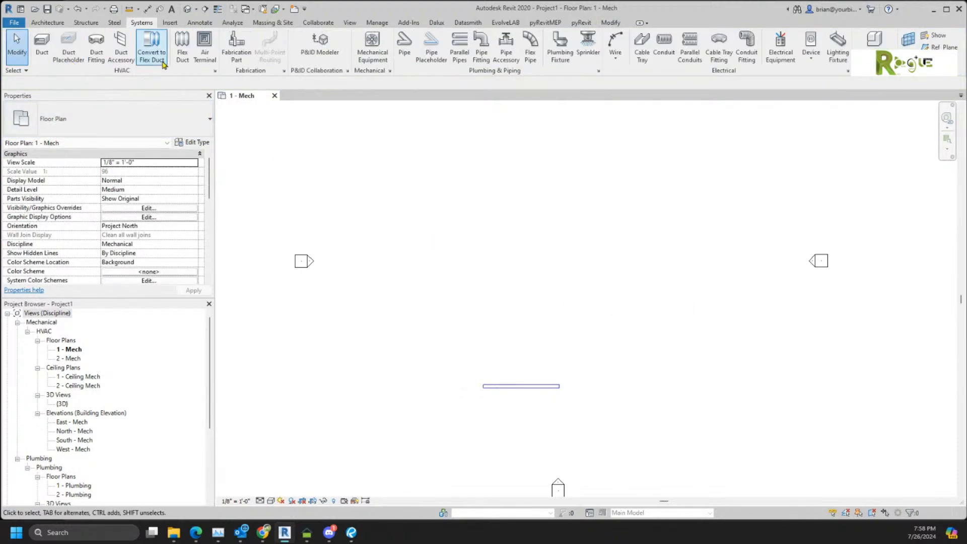
Draw a horizontal 6" Hydronic Supply pipe at a middle elevation of -3'-0", just north of the duct in the 1 - Mech plan.
left_click(405, 44)
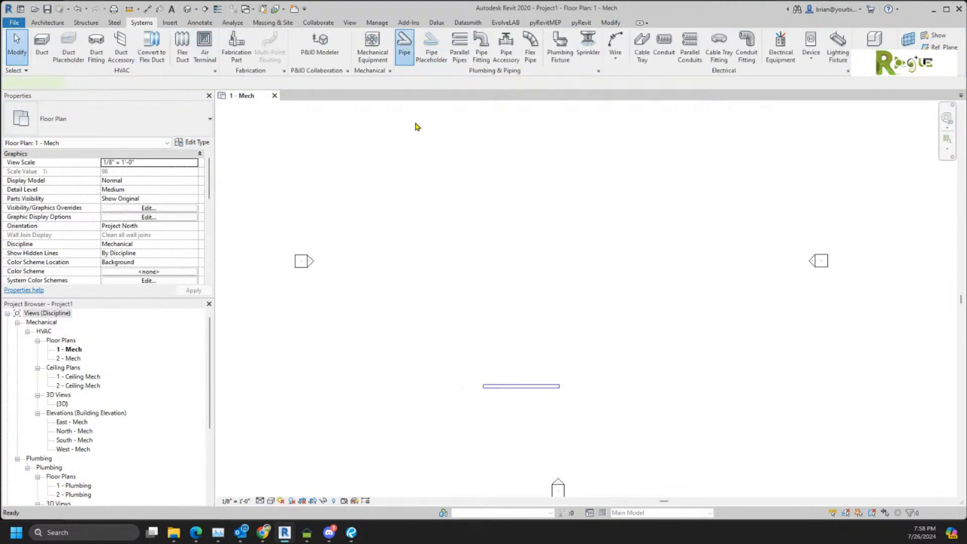
left_click(241, 82)
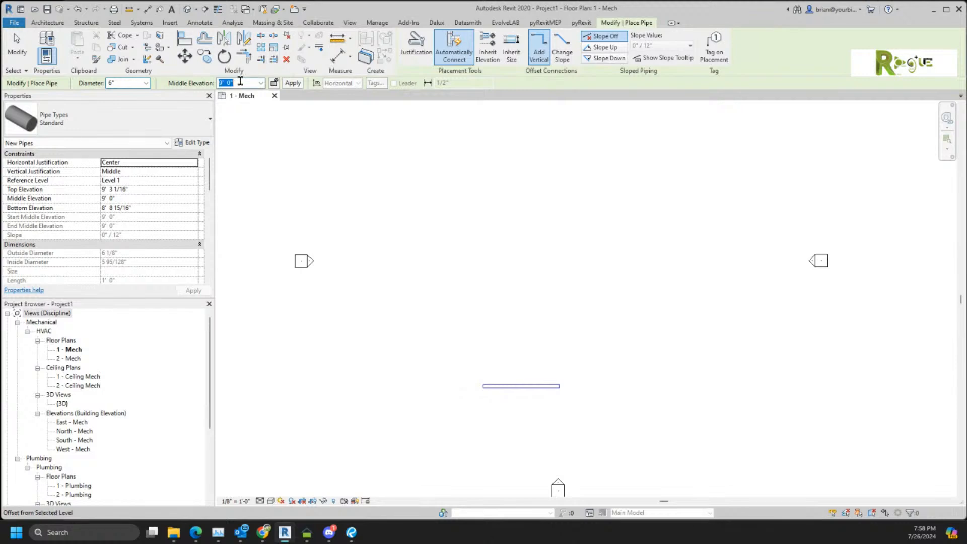
type("-3")
key("Return")
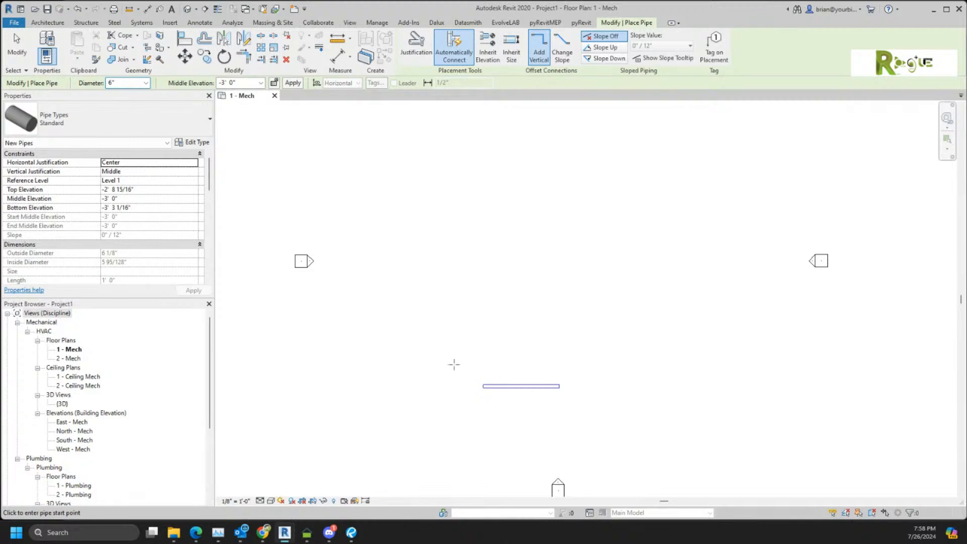
left_click(454, 364)
left_click(596, 361)
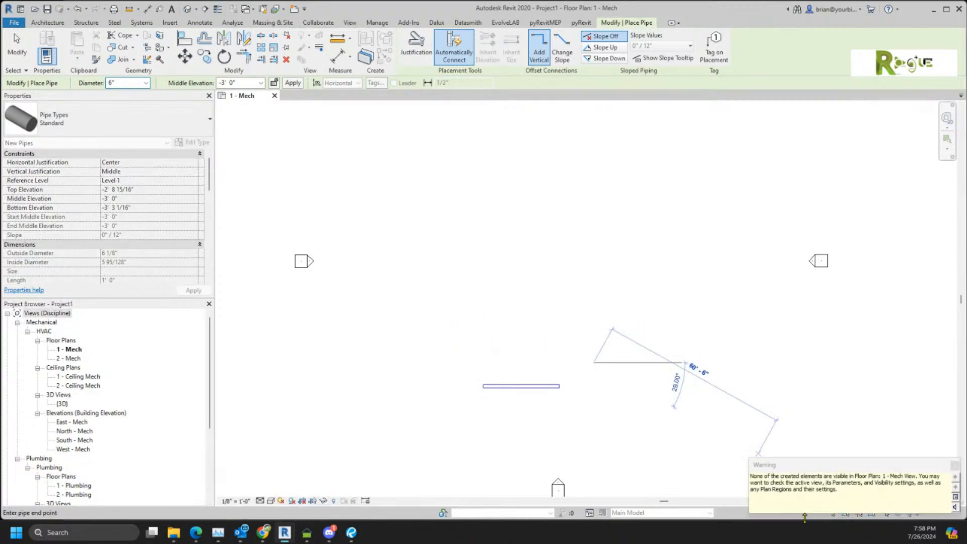
right_click(614, 331)
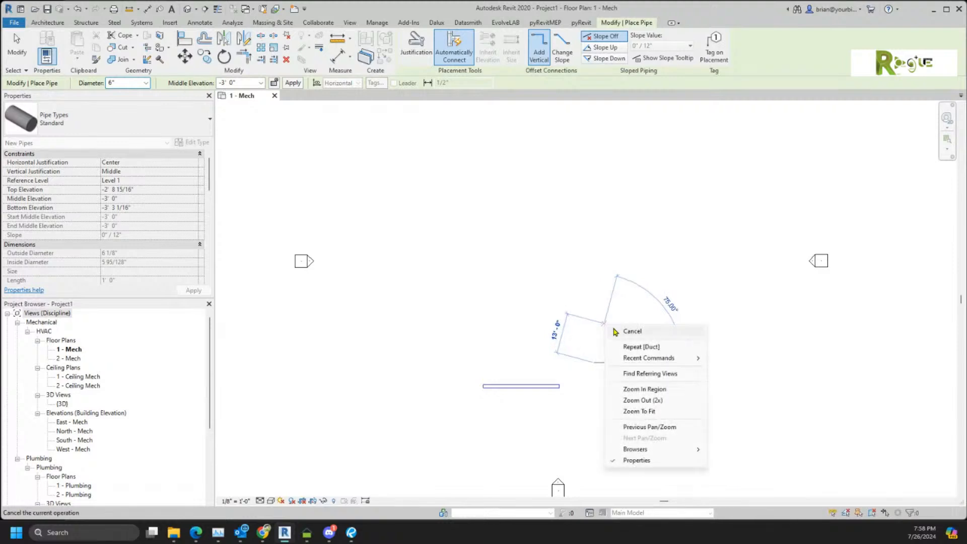
left_click(613, 330)
right_click(581, 389)
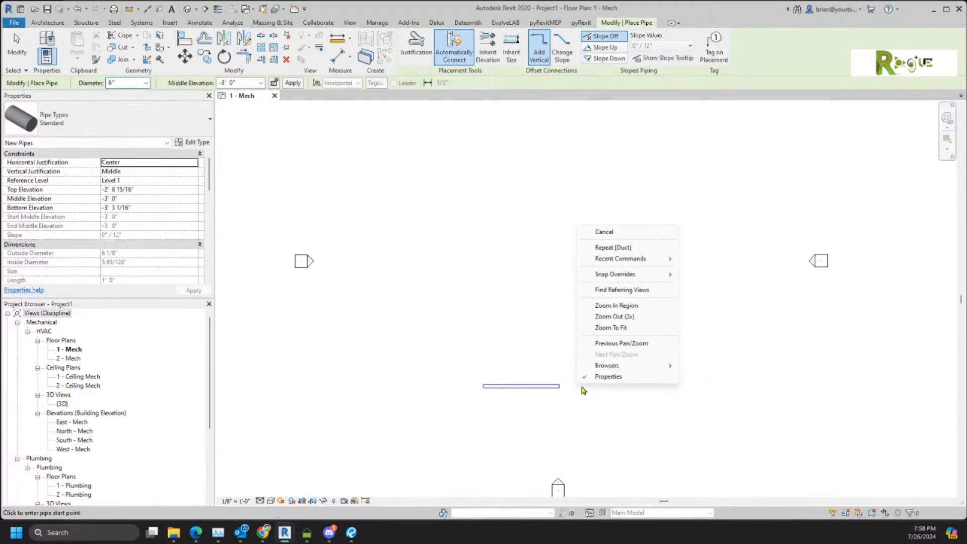
left_click(616, 427)
right_click(578, 414)
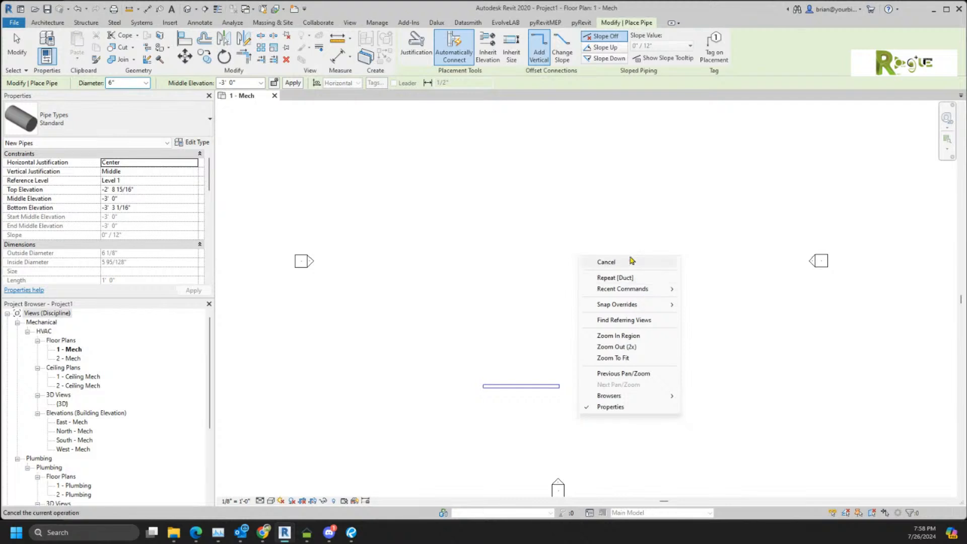
left_click(609, 262)
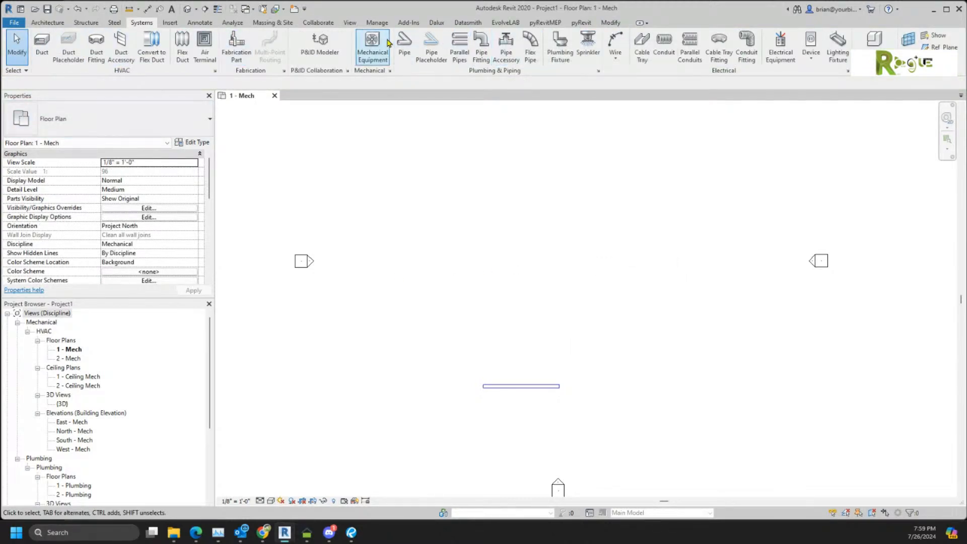
Set up another 6" pipe with a middle elevation of 9'-0" and the Domestic Cold Water system type.
left_click(402, 40)
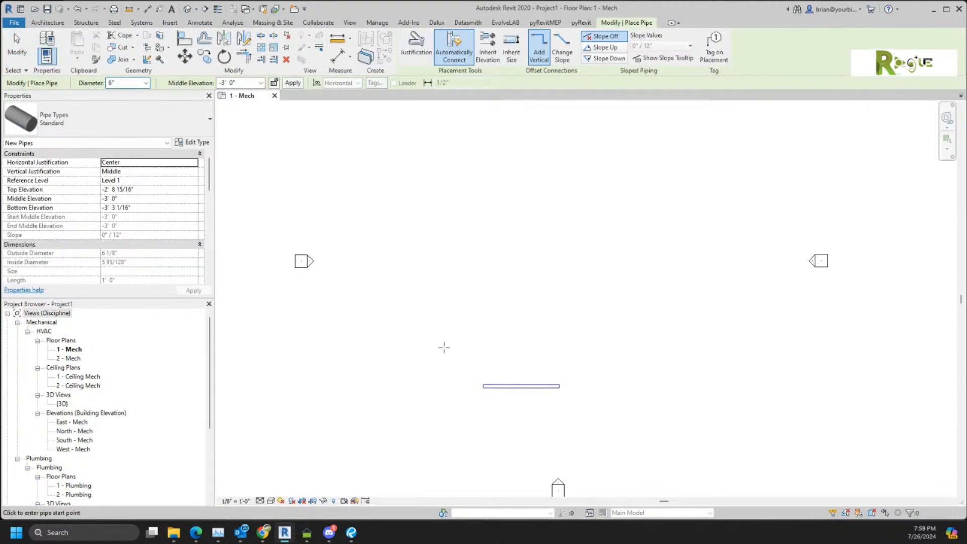
left_click(242, 81)
type("9")
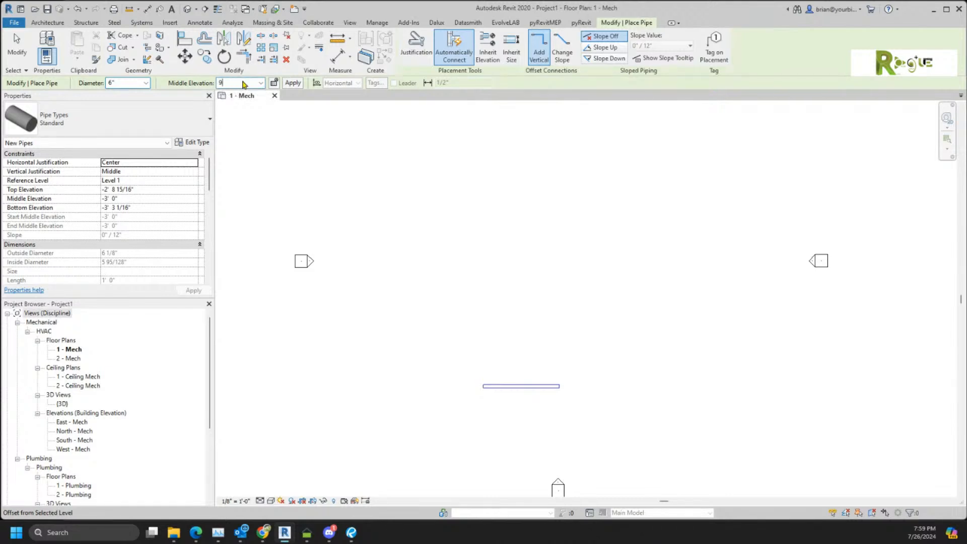
key("Return")
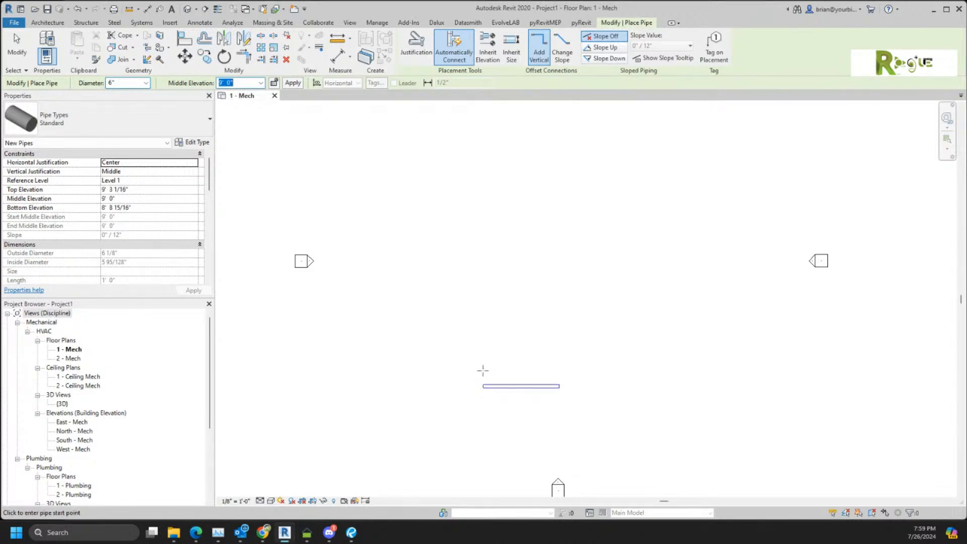
scroll(168, 205, "down", 4)
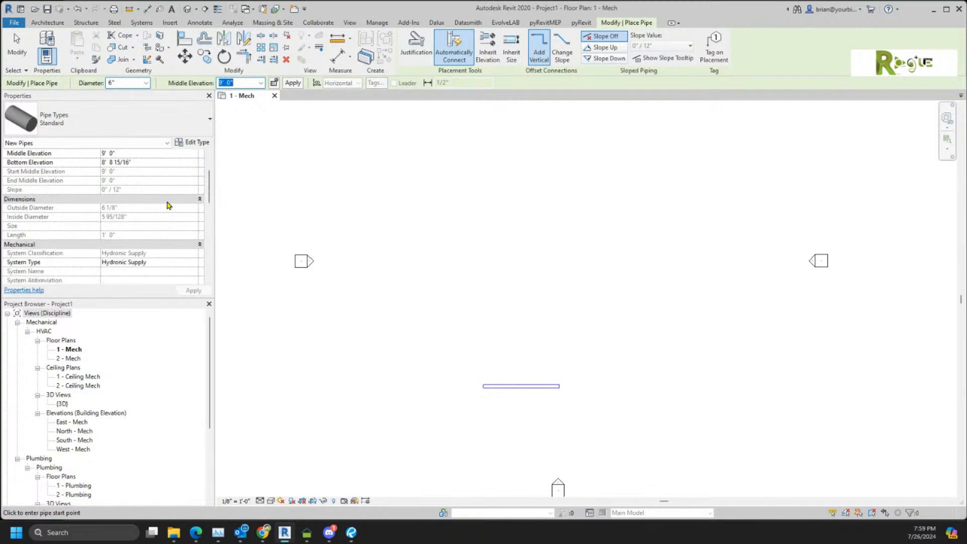
left_click(196, 238)
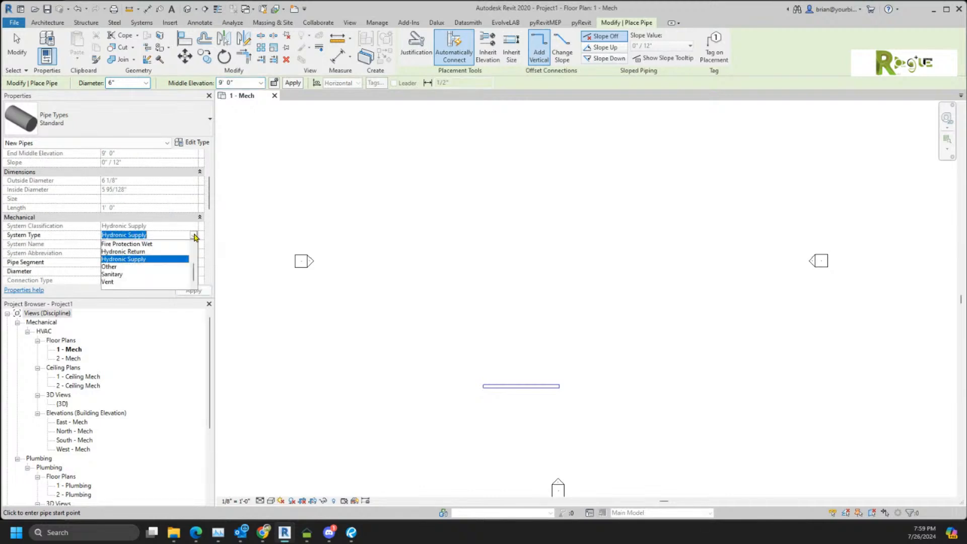
scroll(131, 269, "up", 2)
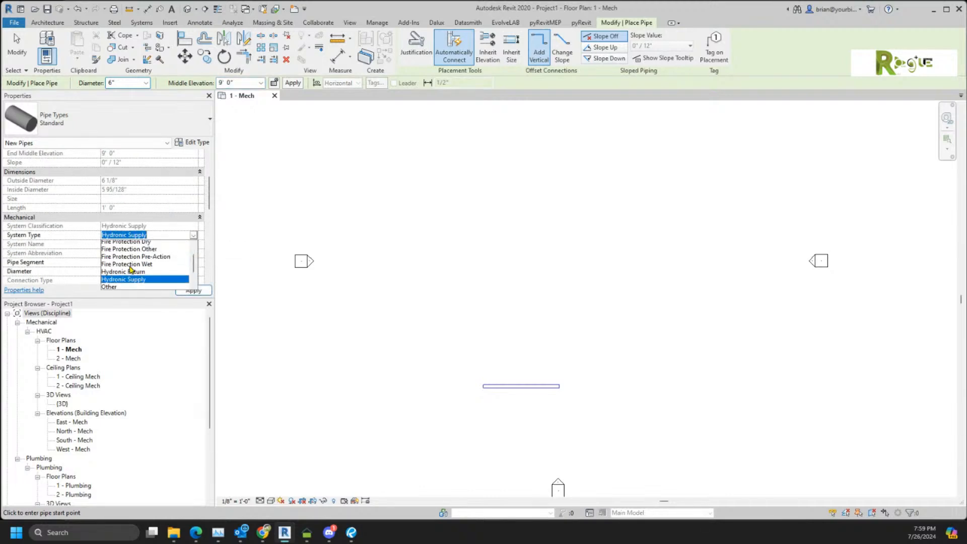
left_click(134, 244)
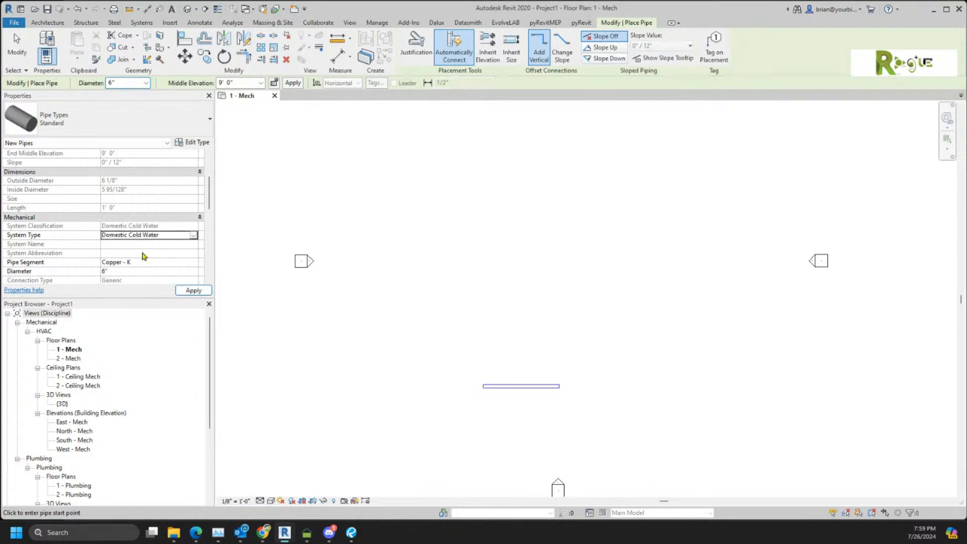
Draw the Domestic Cold Water pipe horizontally north of the duct in the 1 - Mech plan and end pipe placement.
left_click(464, 333)
left_click(594, 340)
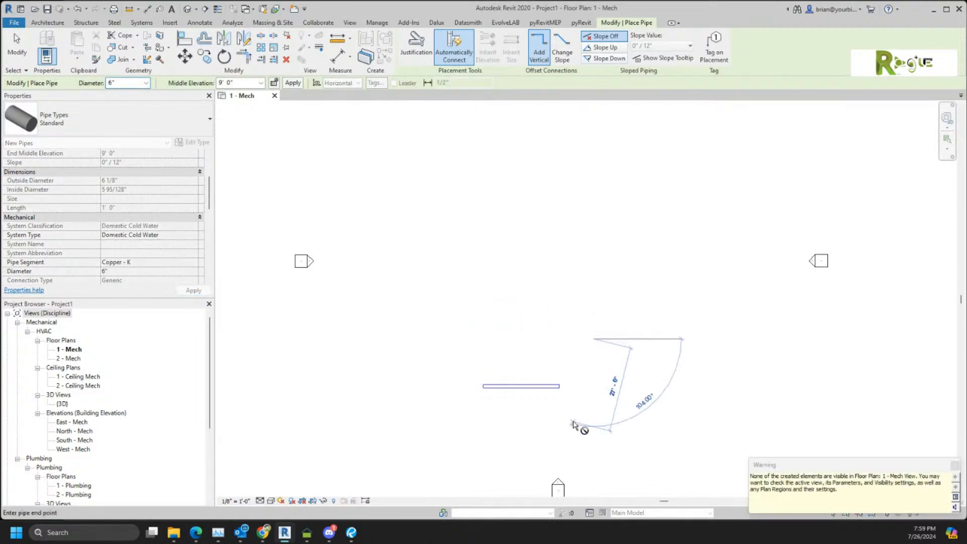
right_click(587, 399)
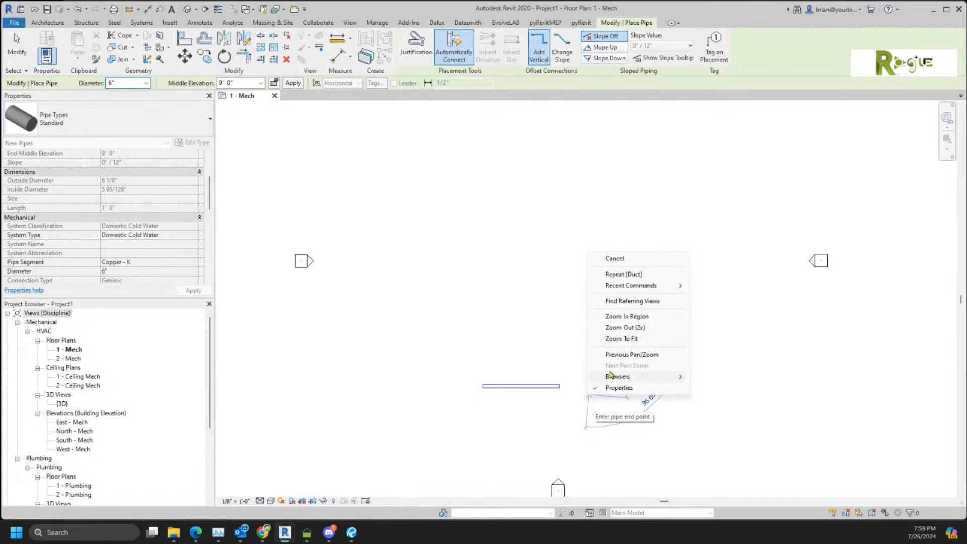
left_click(615, 258)
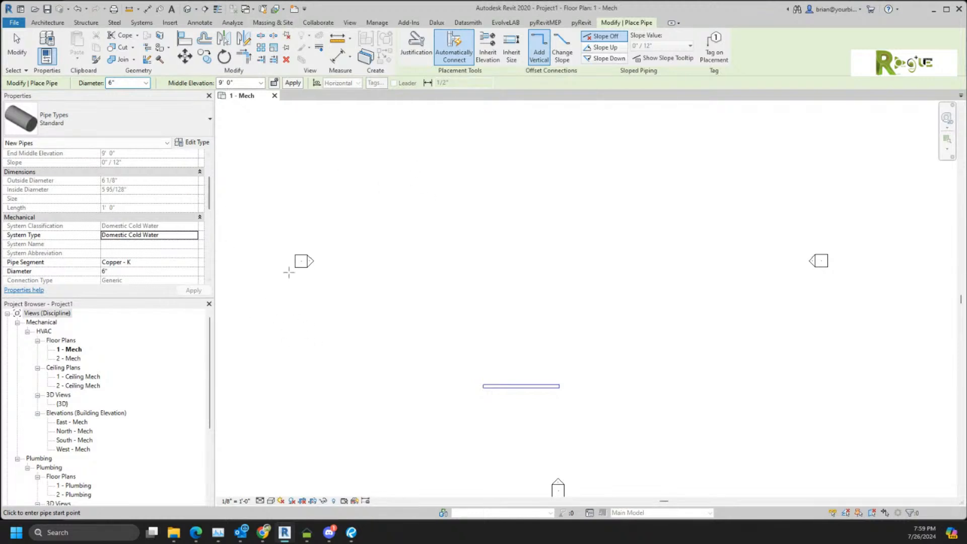
right_click(316, 308)
left_click(339, 317)
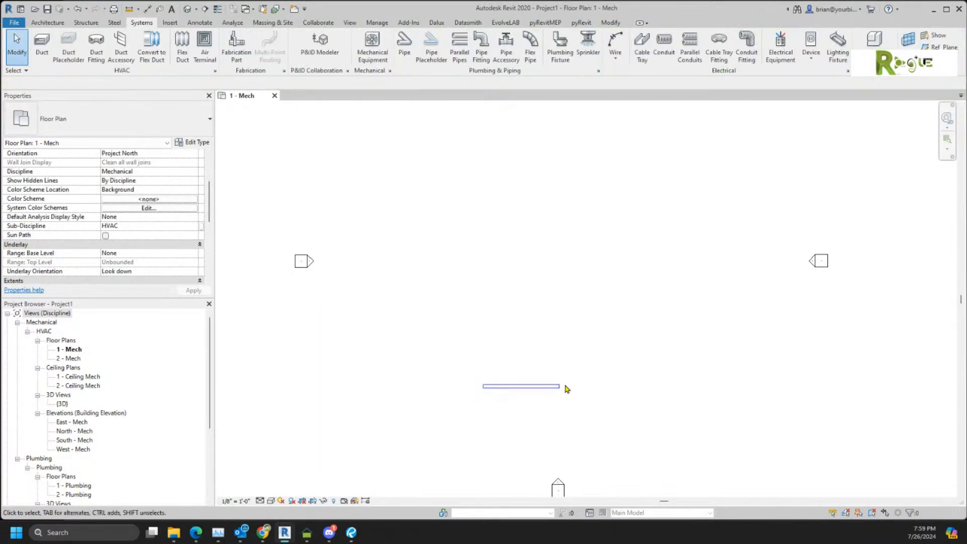
Set the view depth offset in the 1 - Mech plan's view range to -4'.
scroll(566, 389, "up", 1)
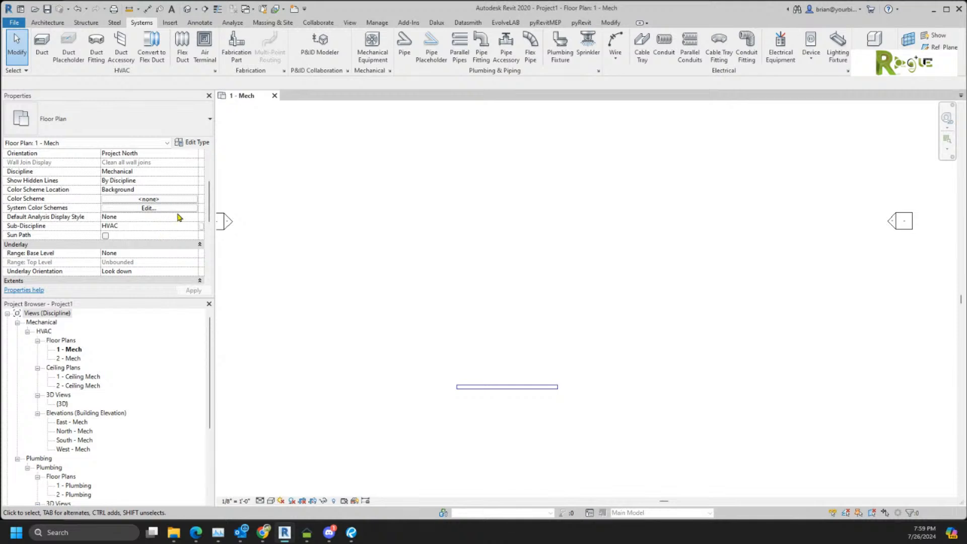
scroll(180, 216, "down", 4)
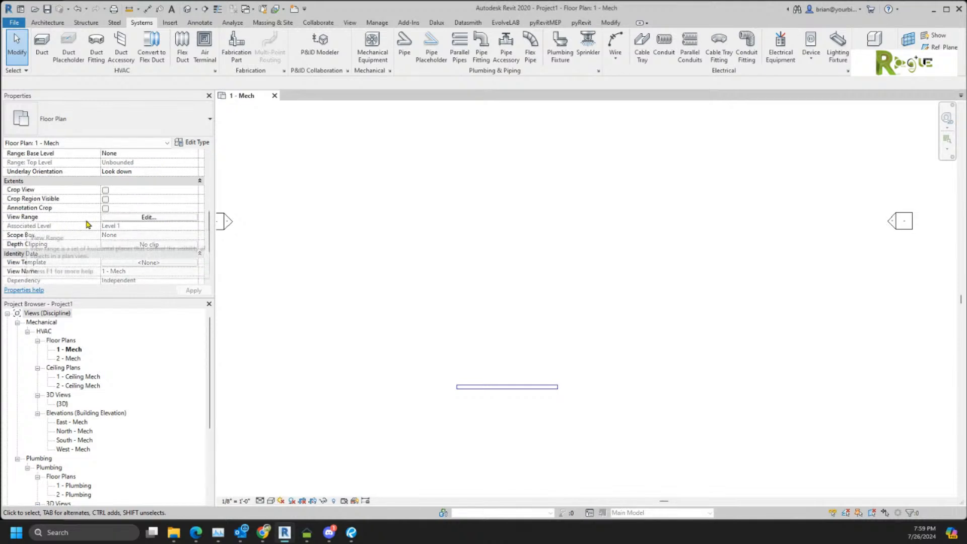
left_click(149, 217)
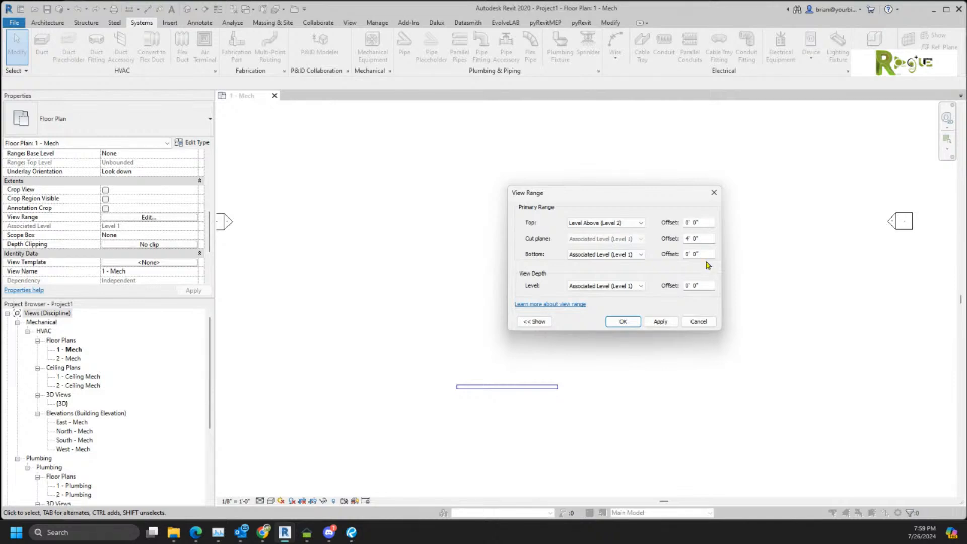
left_click_drag(704, 287, 574, 268)
type("-4")
key("Return")
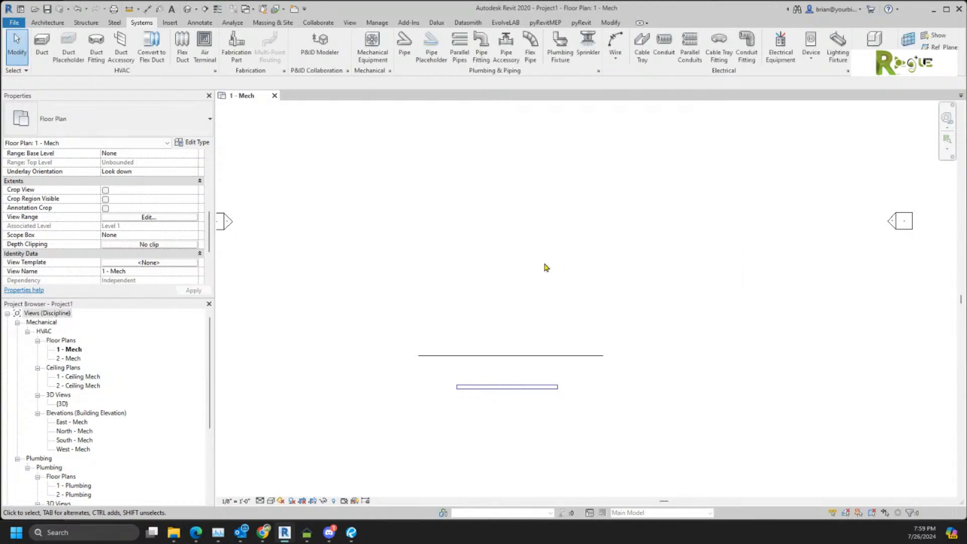
Set the detail level of the 1 - Mech floor plan to Fine.
scroll(549, 381, "up", 3)
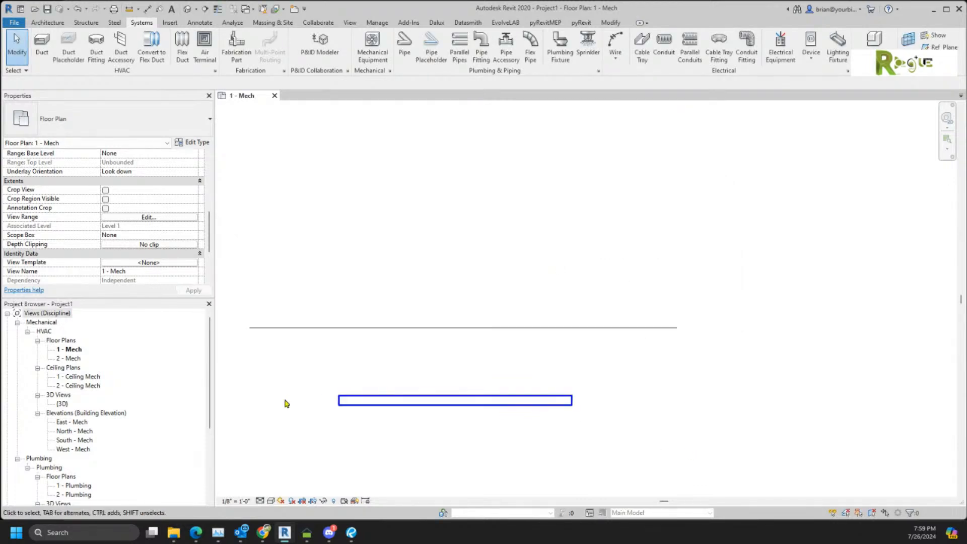
scroll(285, 404, "up", 2)
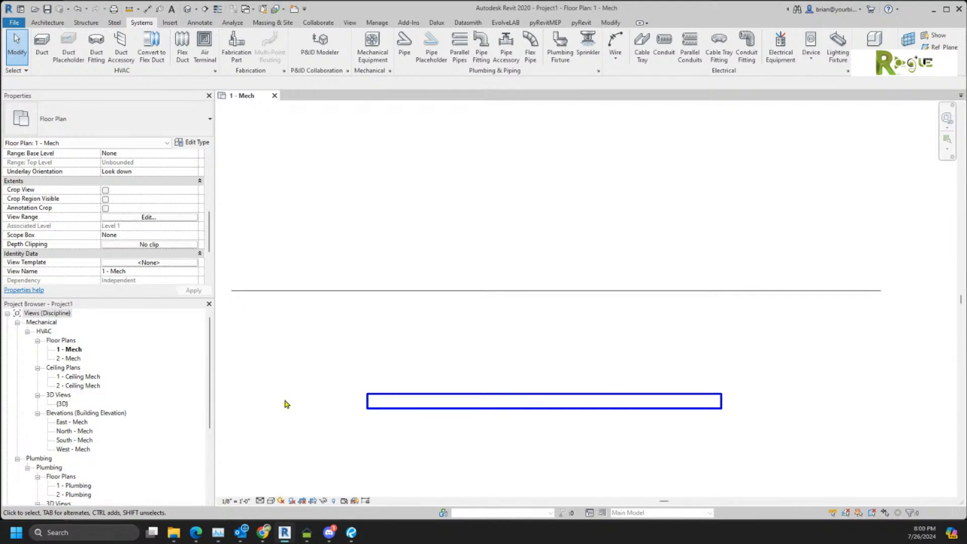
left_click(260, 501)
left_click(275, 489)
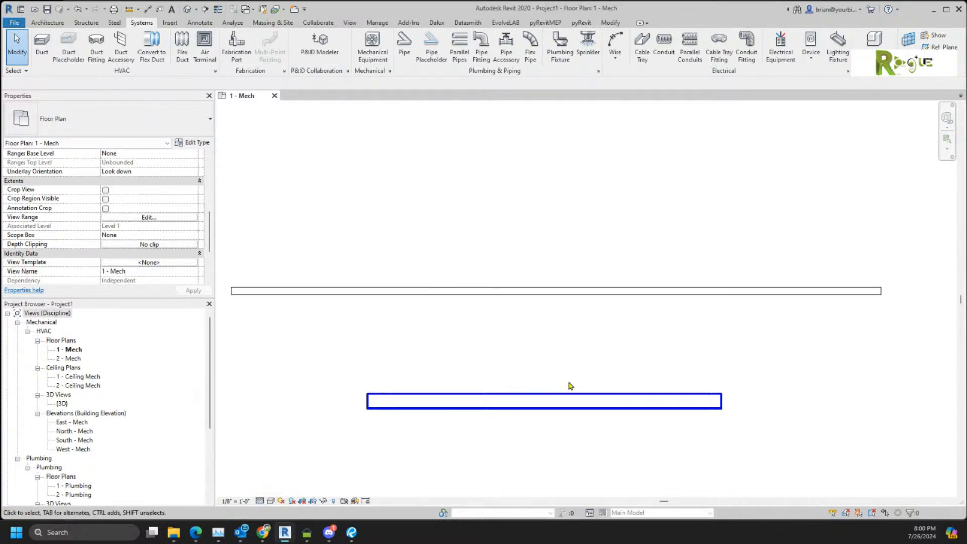
scroll(537, 338, "down", 4)
middle_click_drag(537, 339, 473, 400)
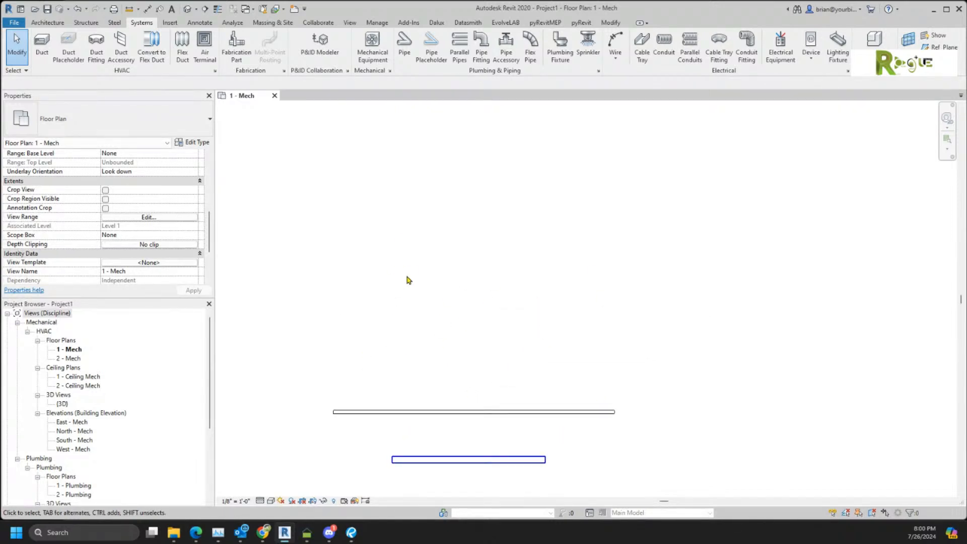
left_click_drag(502, 217, 430, 403)
left_click_drag(377, 115, 285, 342)
Open the default 3D view, set its detail level to Fine and examine the duct and both pipes up close.
left_click(187, 9)
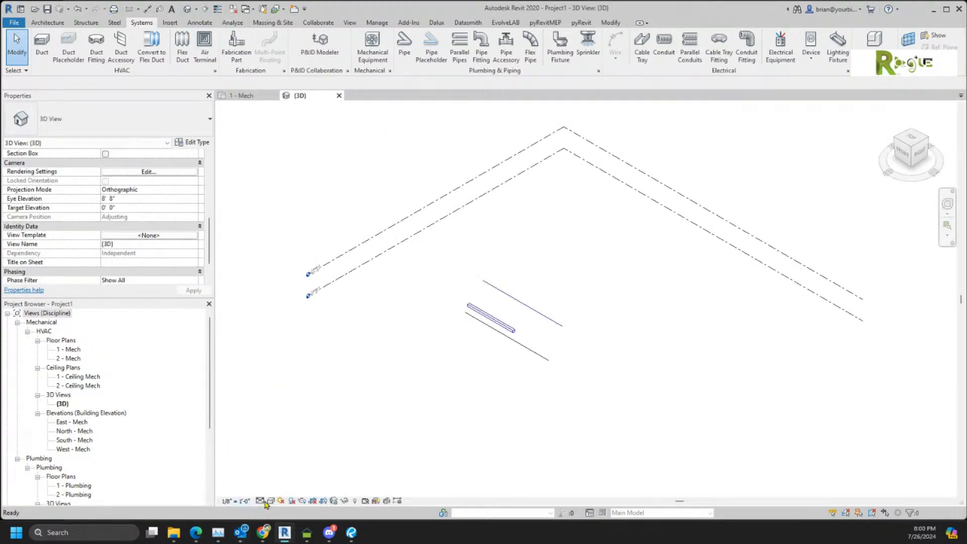
left_click(271, 500)
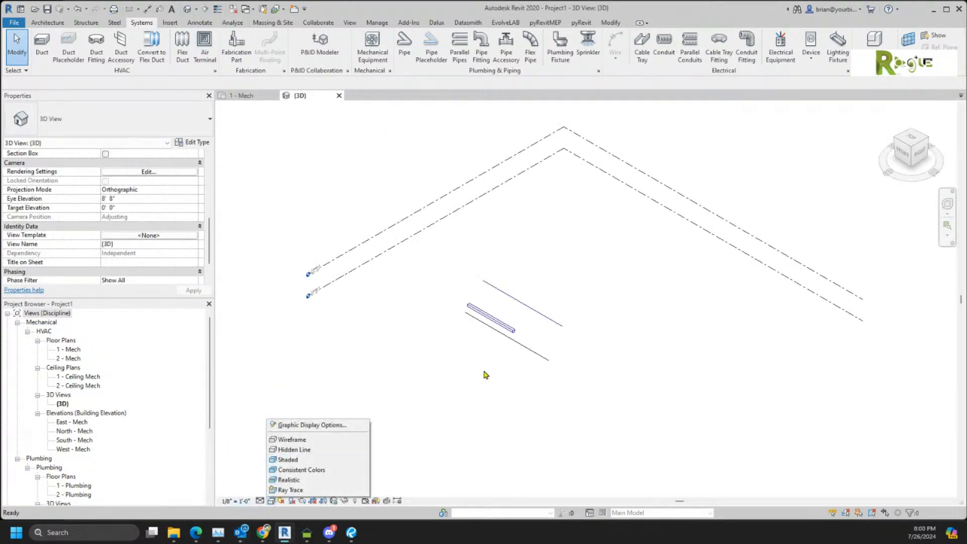
left_click(260, 500)
left_click(260, 501)
left_click(274, 489)
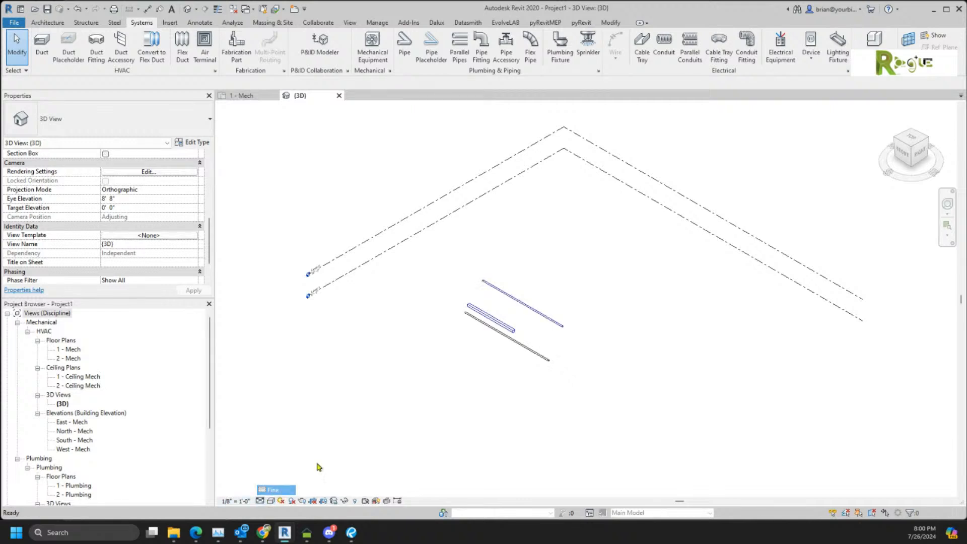
scroll(512, 331, "up", 3)
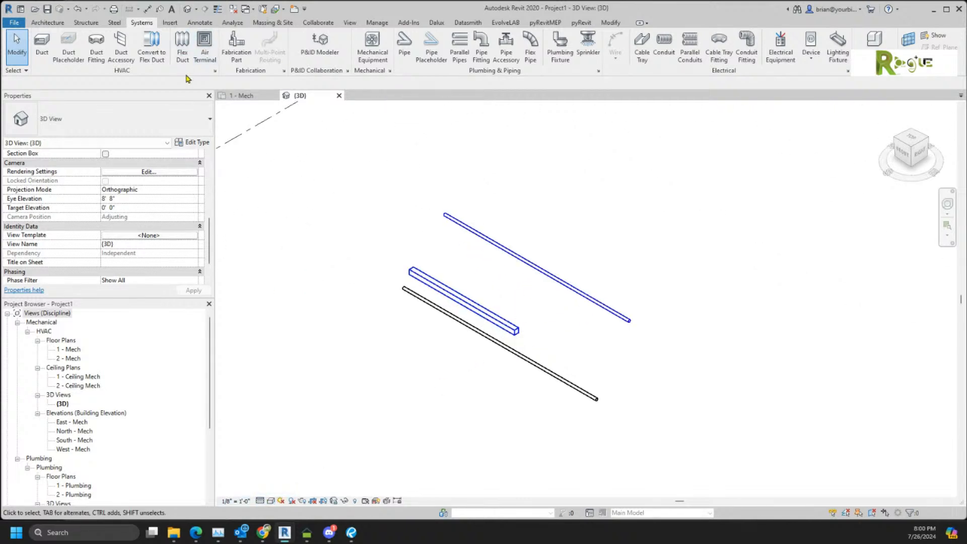
Turn on the Domestic filter's visibility in the visibility/graphic overrides of the 1 - Mech floor plan.
left_click(245, 96)
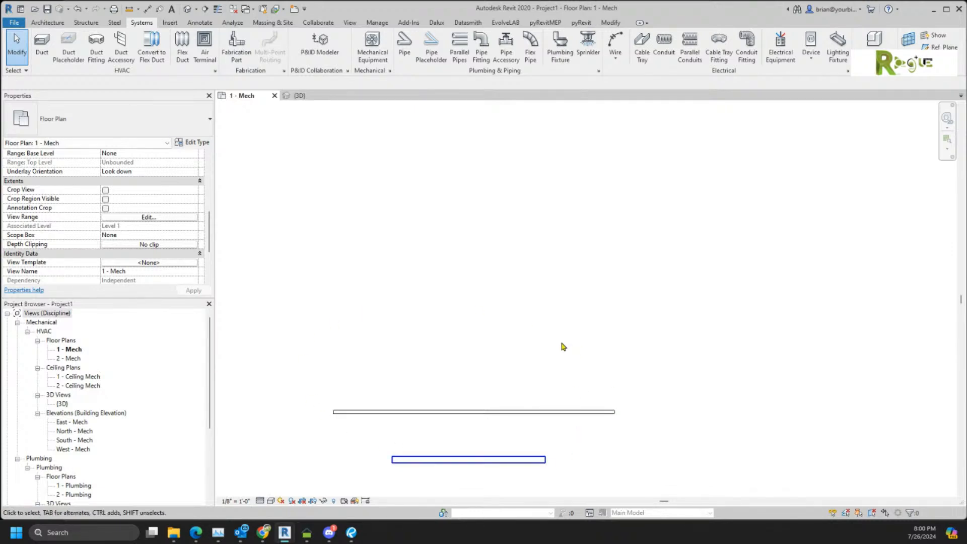
key("v")
key("v")
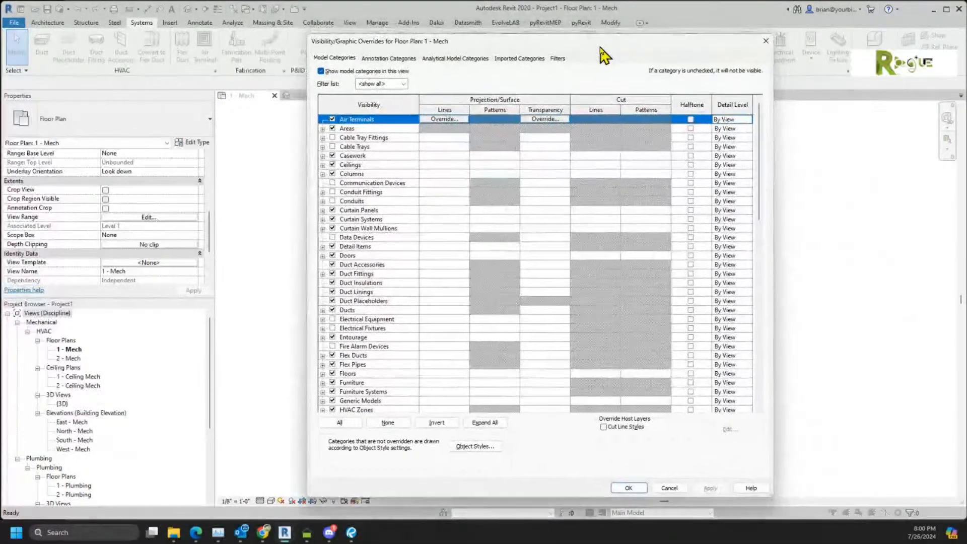
scroll(582, 270, "down", 4)
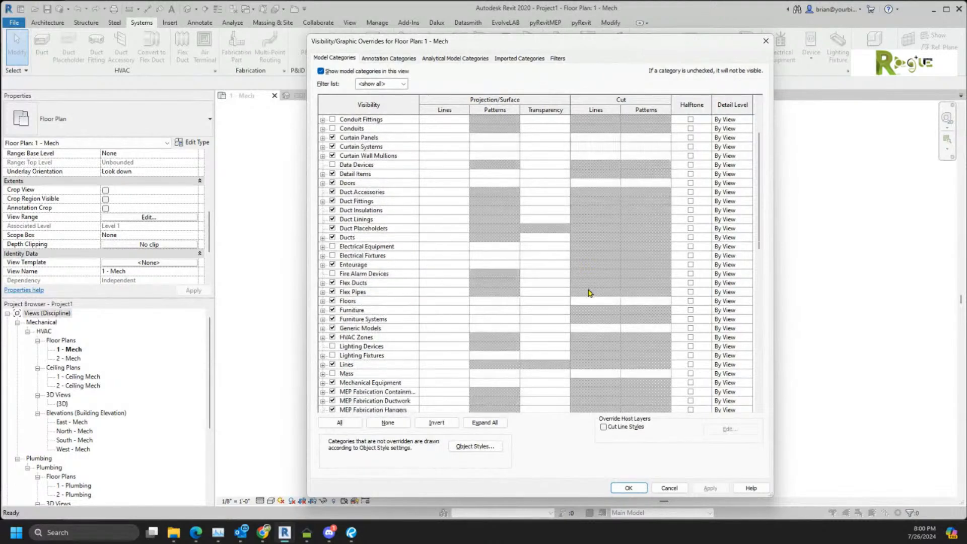
scroll(397, 376, "up", 4)
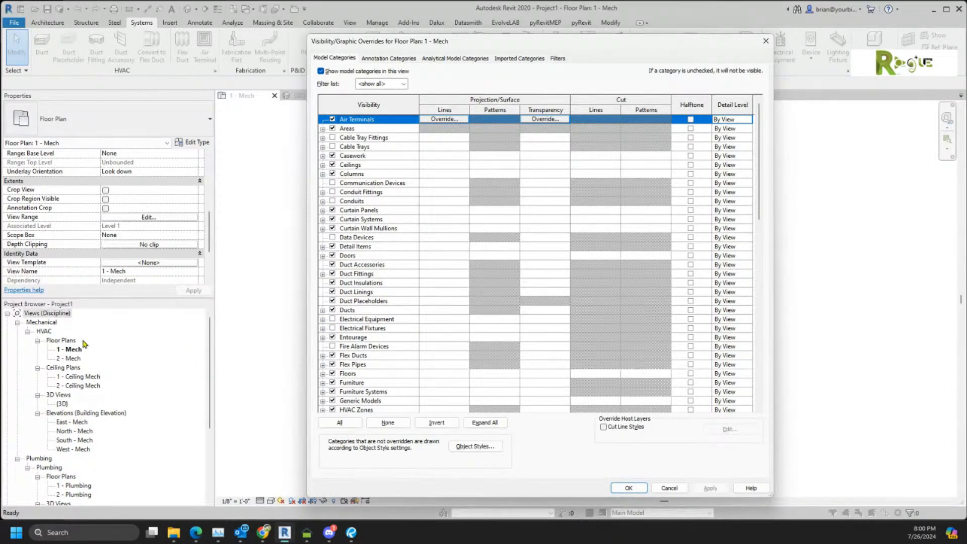
left_click(557, 59)
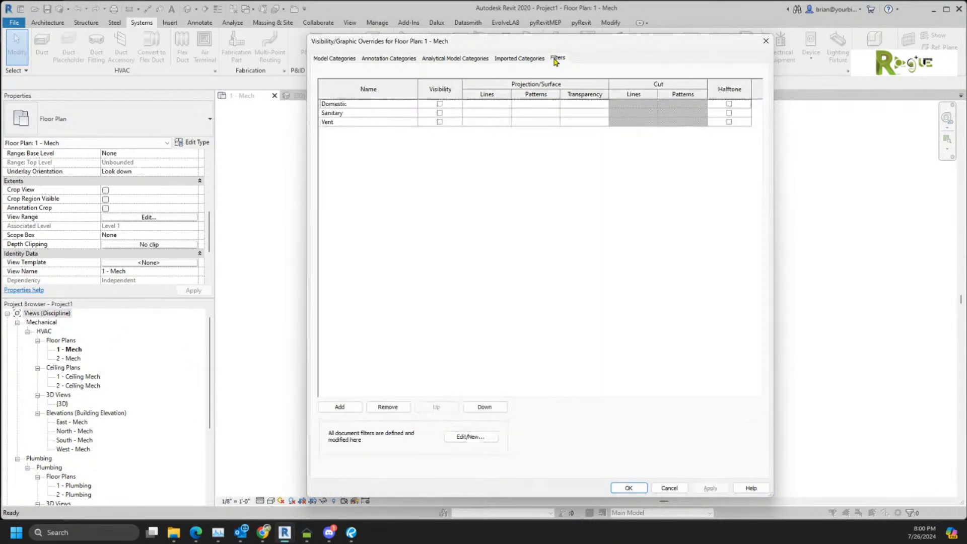
left_click(439, 104)
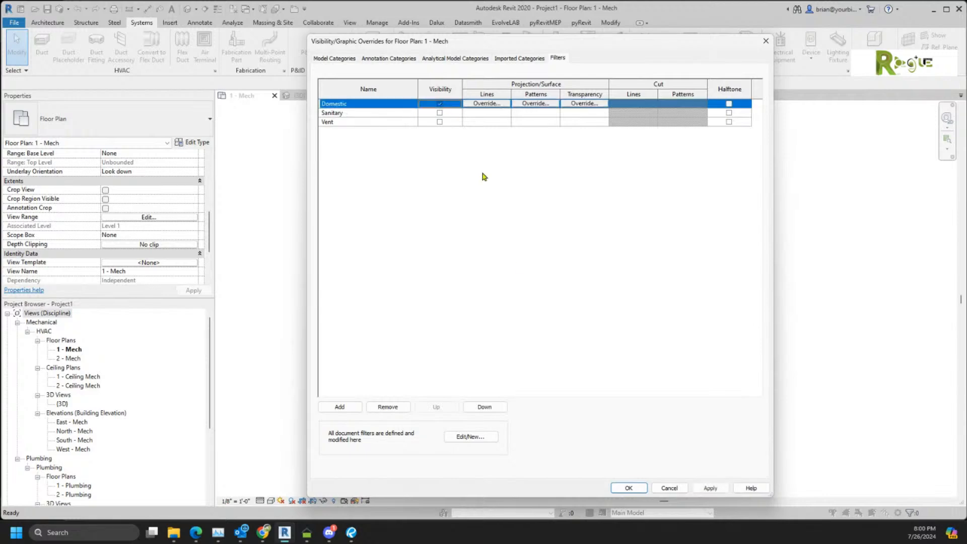
left_click(716, 488)
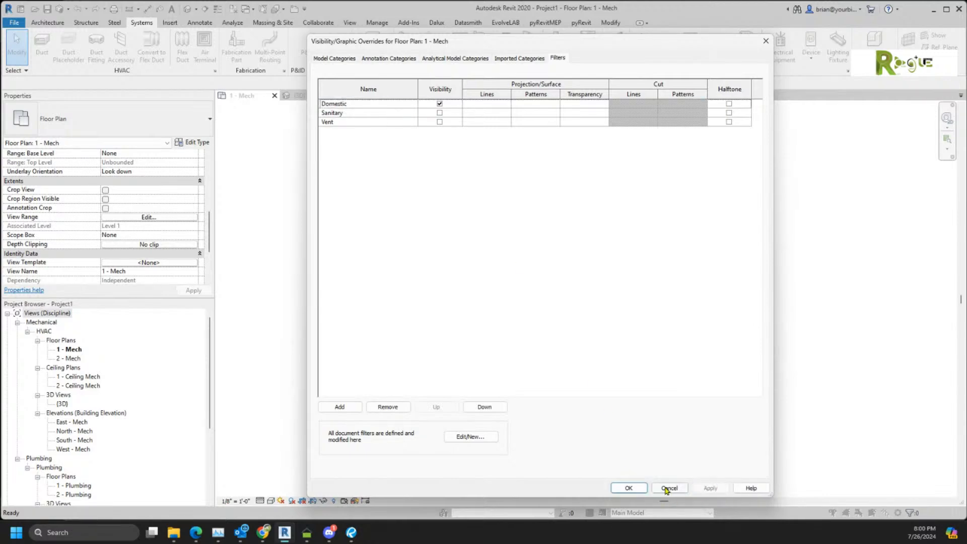
left_click(627, 488)
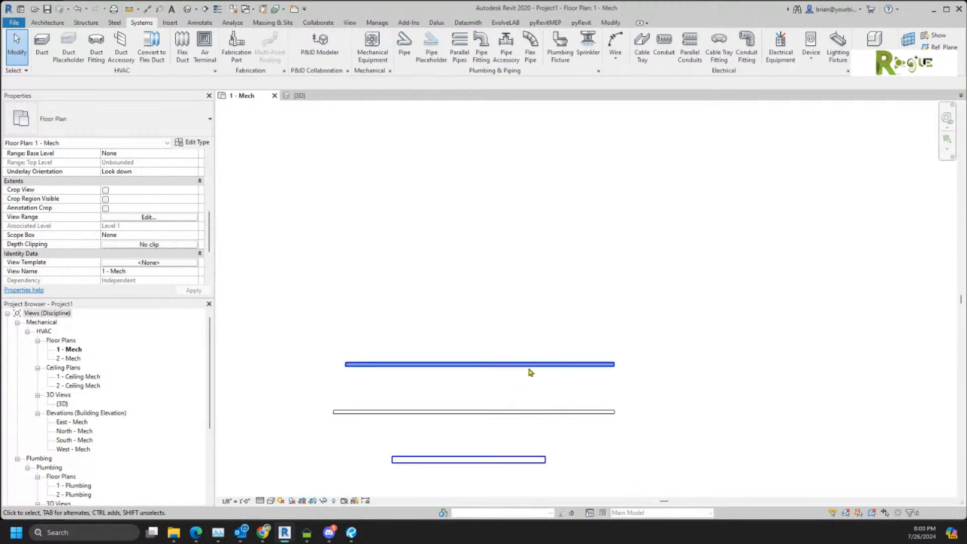
Copy the Domestic Cold Water pipe to a parallel position just north of it in the 1 - Mech plan.
middle_click_drag(512, 364, 529, 335)
scroll(365, 356, "up", 3)
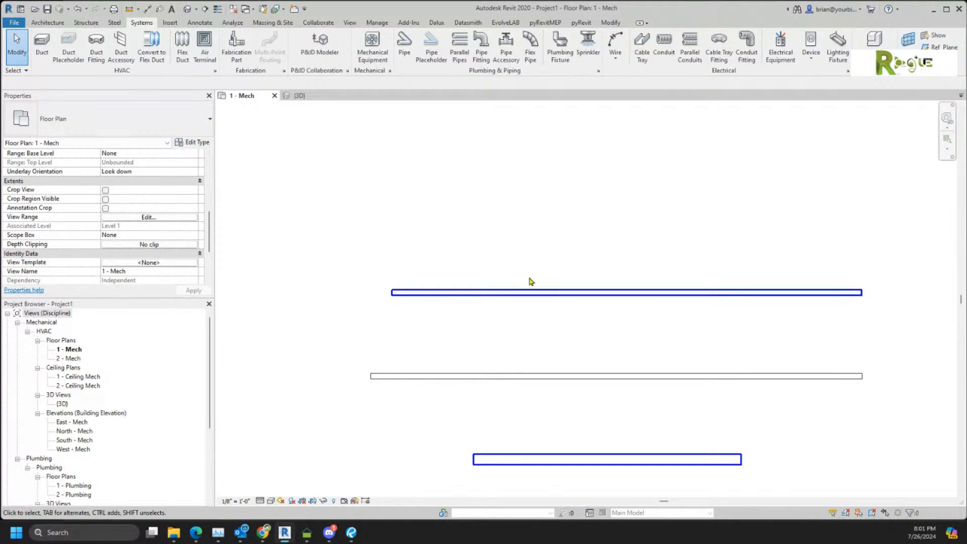
left_click(517, 294)
left_click_drag(516, 294, 428, 242, "ctrl")
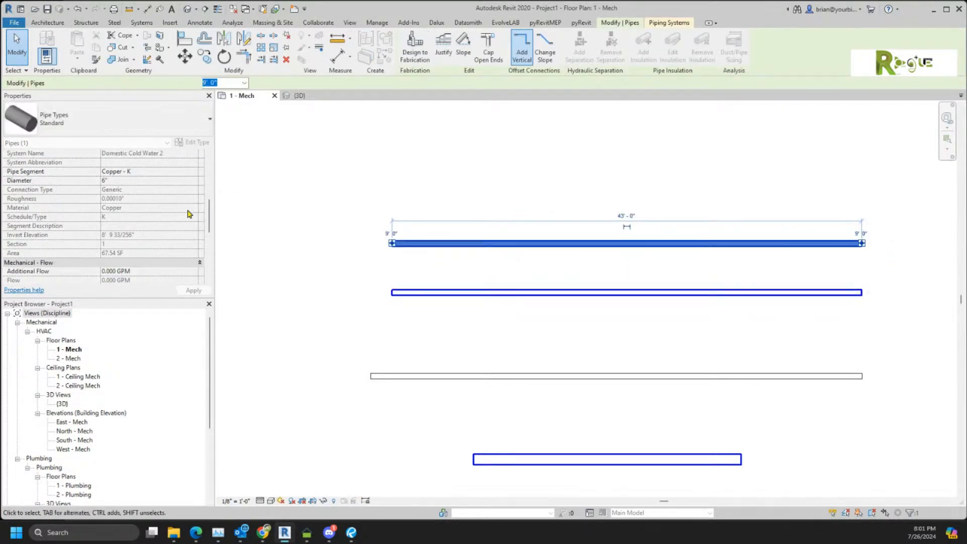
Set the copied pipe's system type to Domestic Hot Water and deselect it.
scroll(186, 220, "down", 6)
scroll(186, 220, "up", 6)
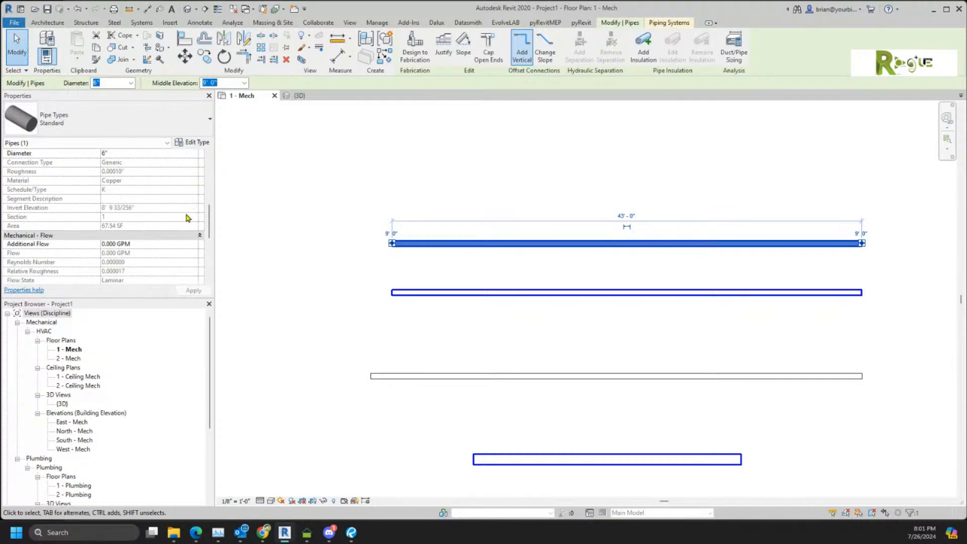
left_click(194, 199)
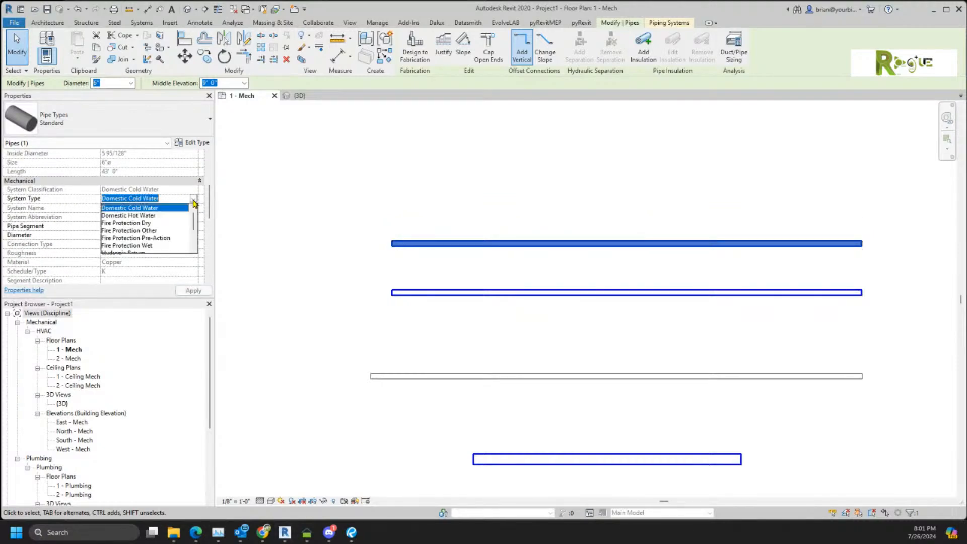
left_click(151, 218)
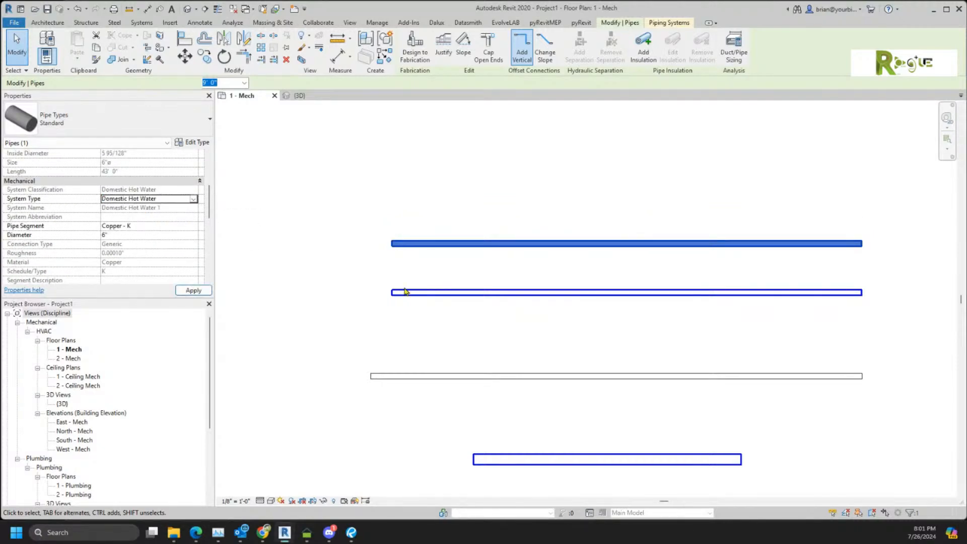
left_click(459, 339)
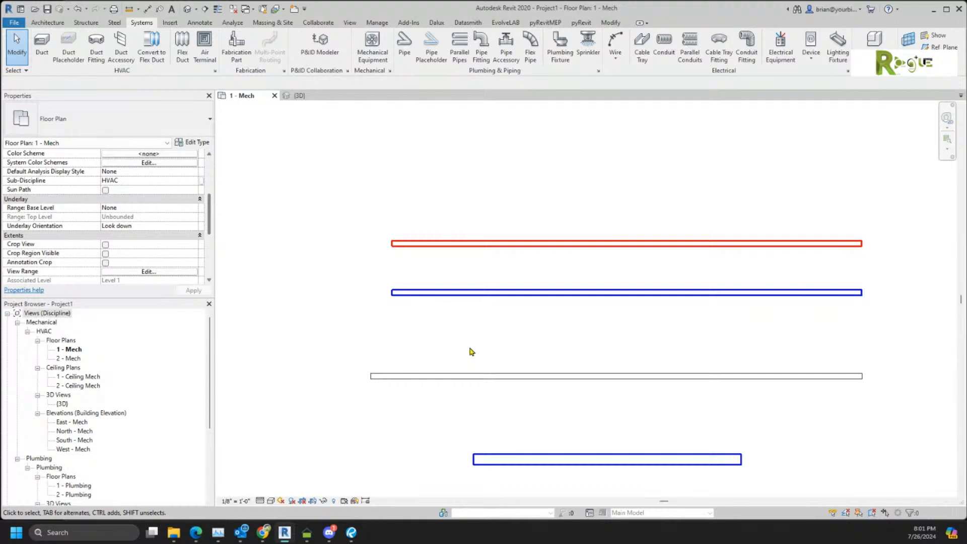
Change the system type of the pipe between the duct and the domestic pipes to Hydronic Return.
left_click(472, 383)
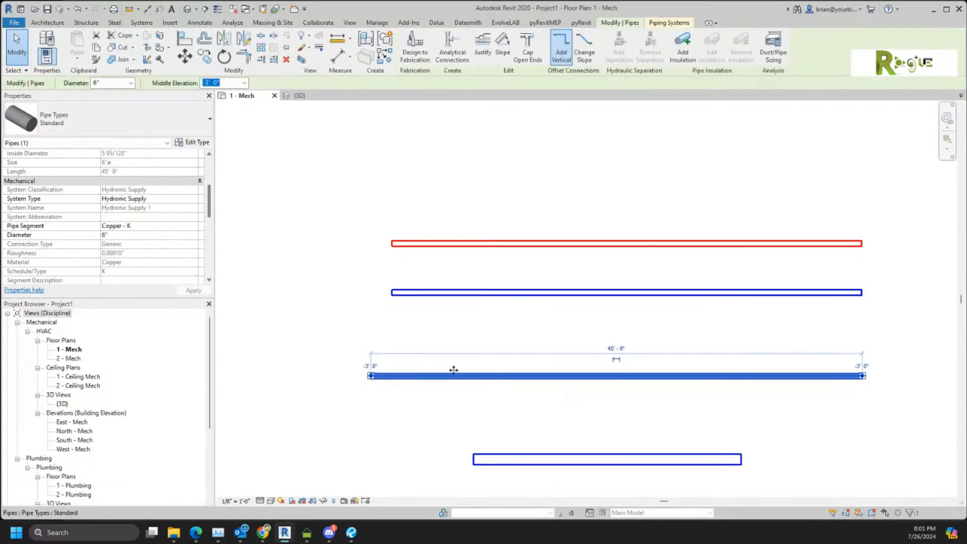
left_click(195, 200)
left_click(196, 200)
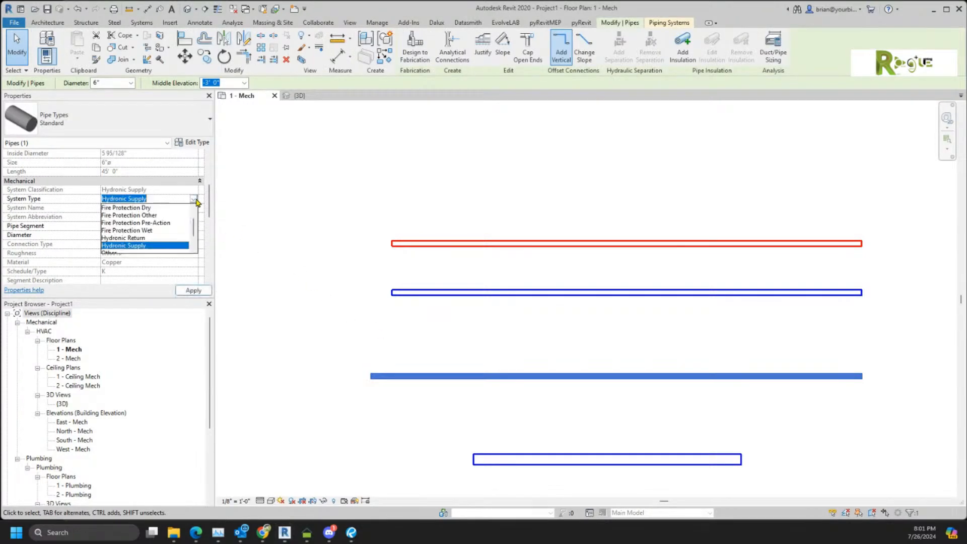
left_click(155, 243)
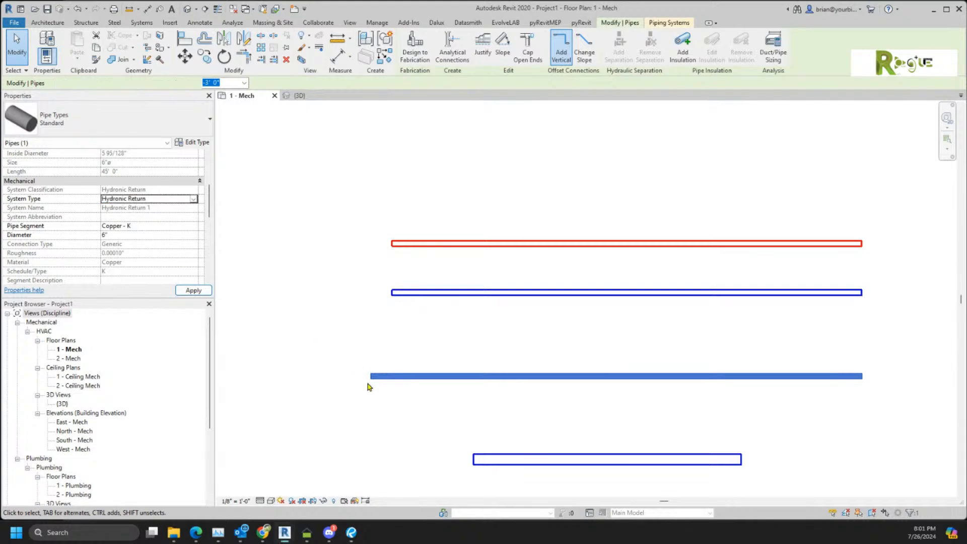
left_click(382, 410)
Set the 1 - Mech floor plan's visual style to Shaded and center the duct and pipes.
middle_click_drag(670, 441, 693, 371)
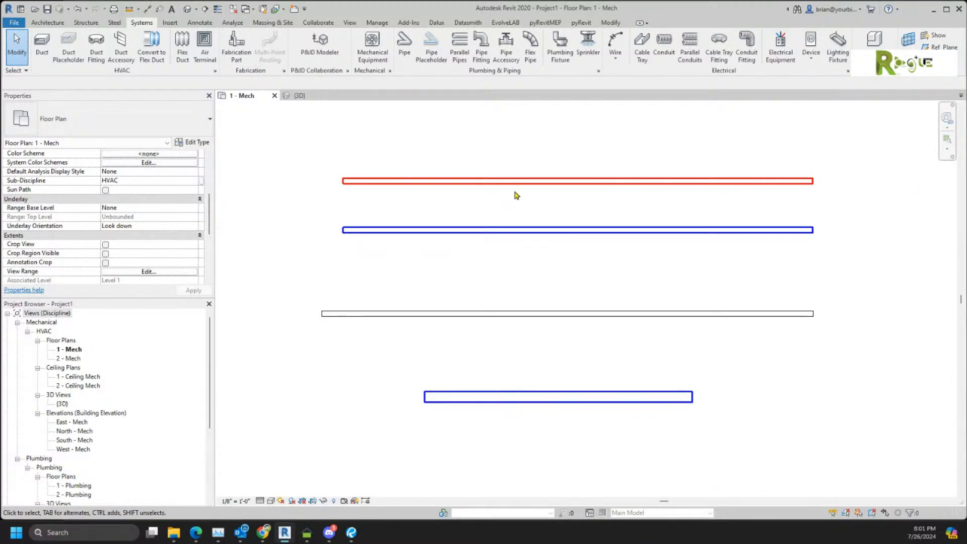
left_click(271, 501)
left_click(286, 459)
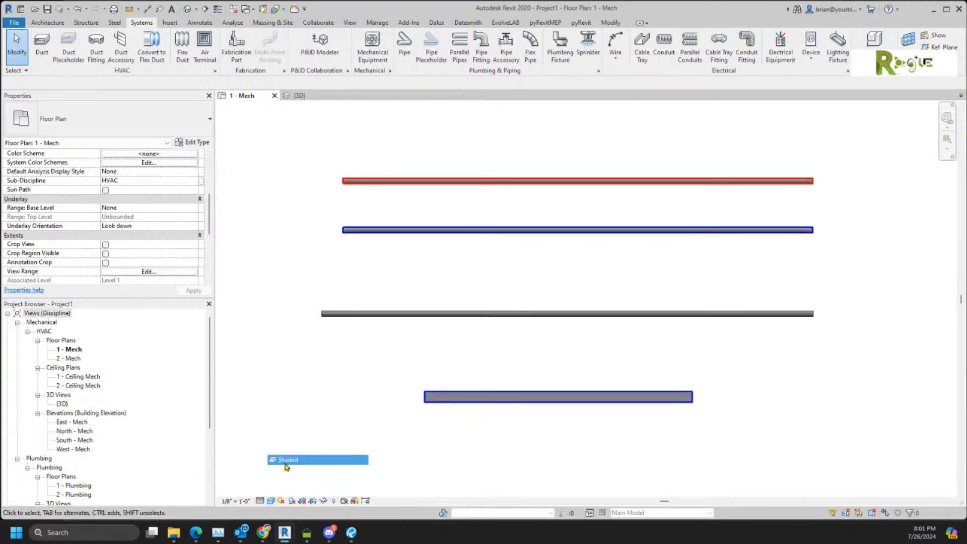
scroll(579, 371, "up", 2)
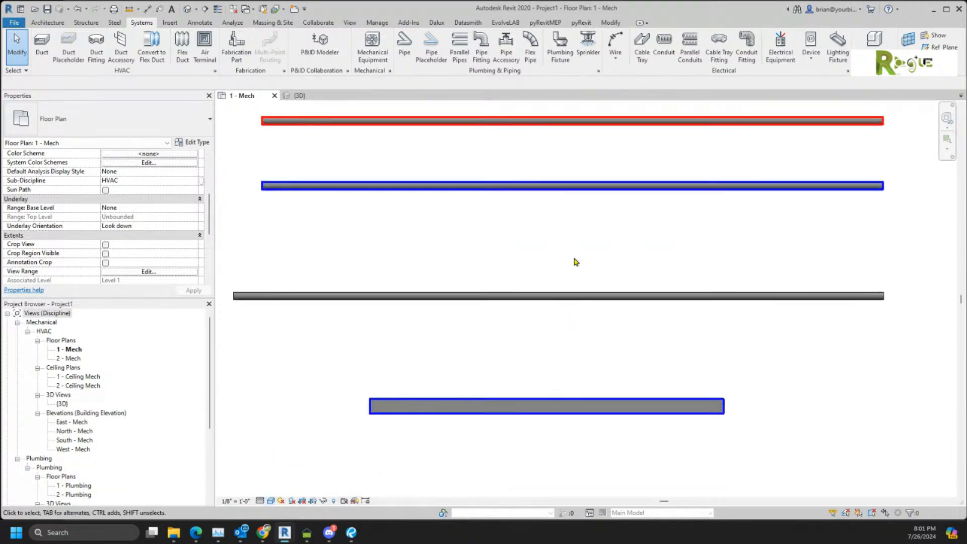
middle_click_drag(587, 274, 628, 316)
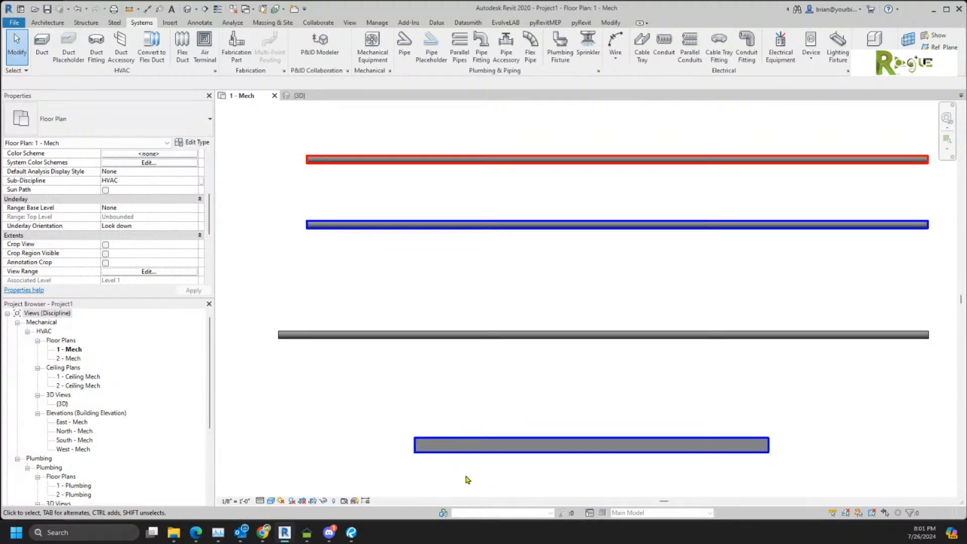
Switch to the default 3D view and set its visual style to Shaded.
left_click(303, 95)
scroll(530, 311, "up", 4)
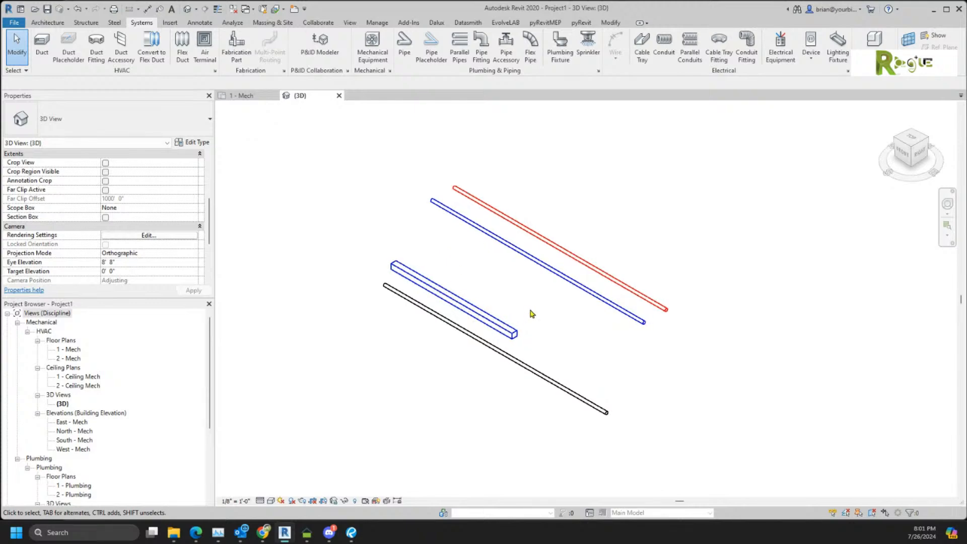
left_click(271, 500)
left_click(283, 460)
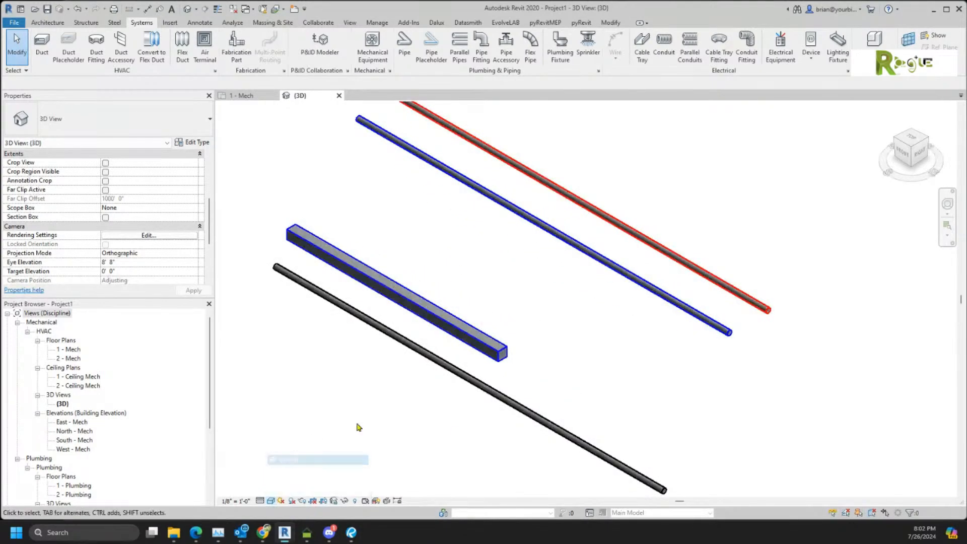
middle_click_drag(575, 312, 574, 325)
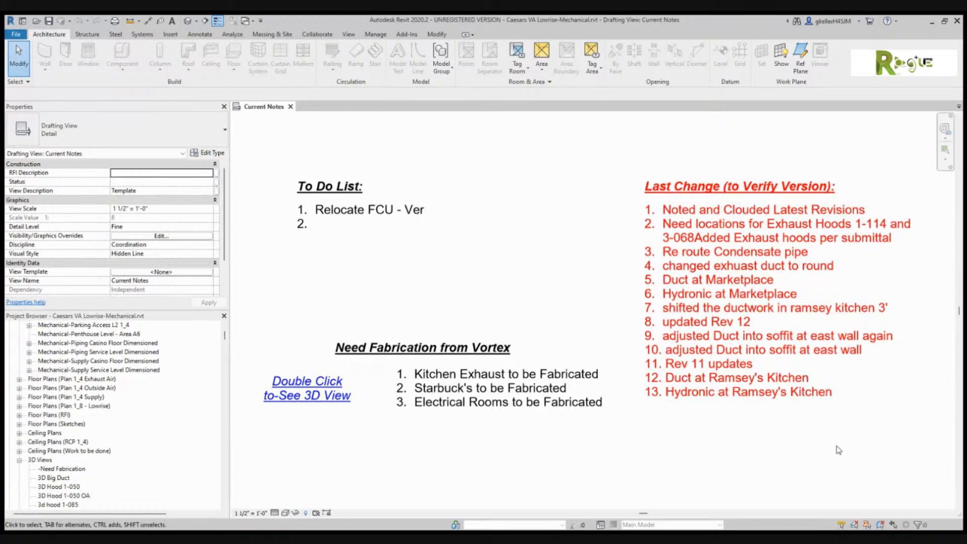
In the Caesars VA Lowrise-Mechanical project, show the start of the view list and open the default 3D view.
scroll(571, 287, "down", 3)
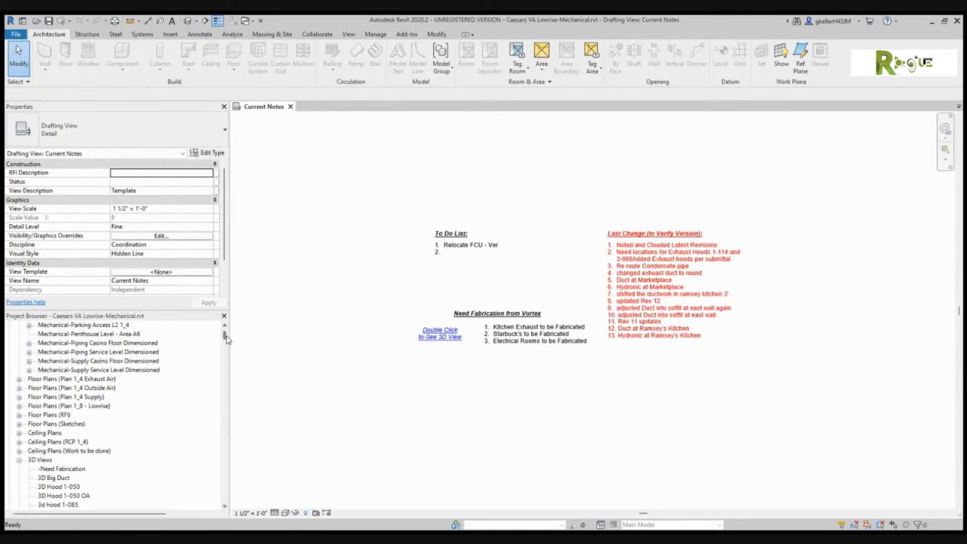
left_click_drag(226, 339, 227, 329)
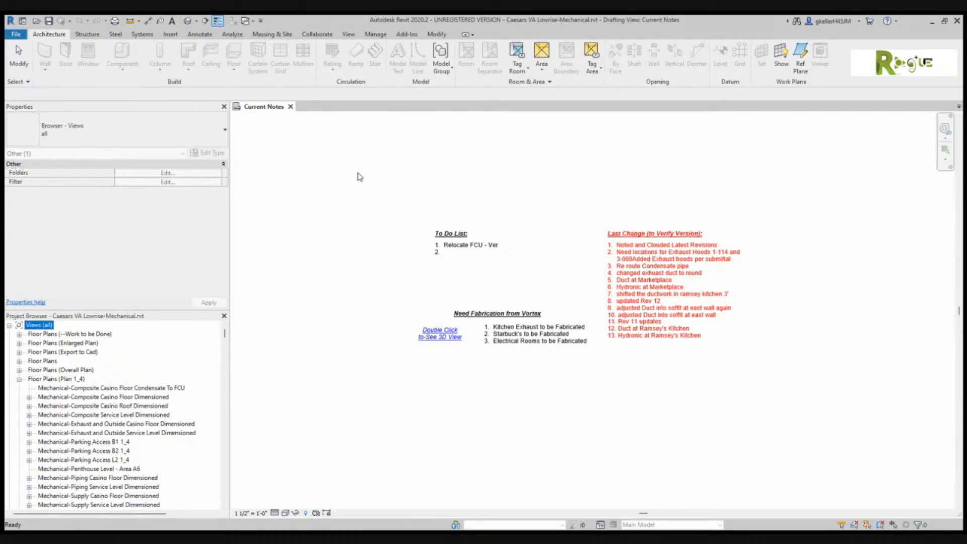
left_click(190, 20)
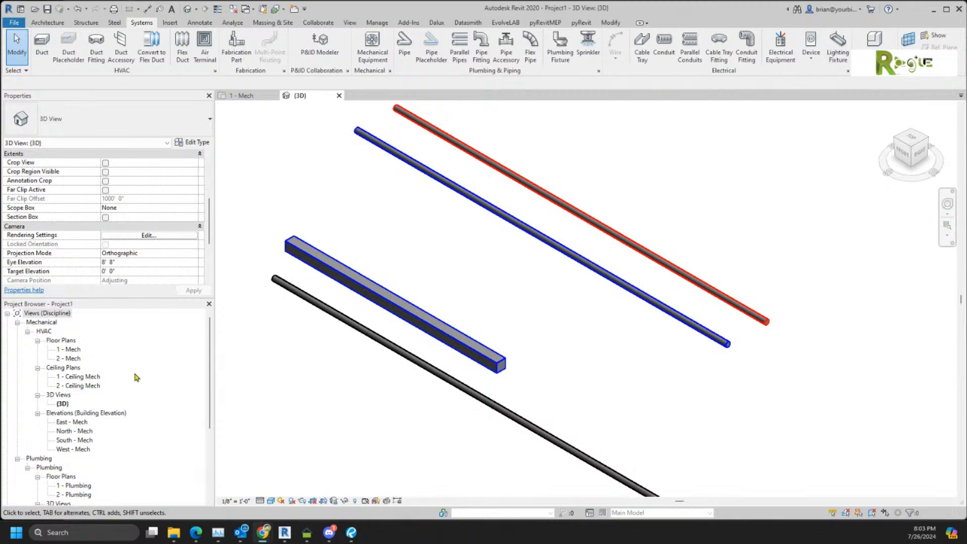
left_click(414, 238)
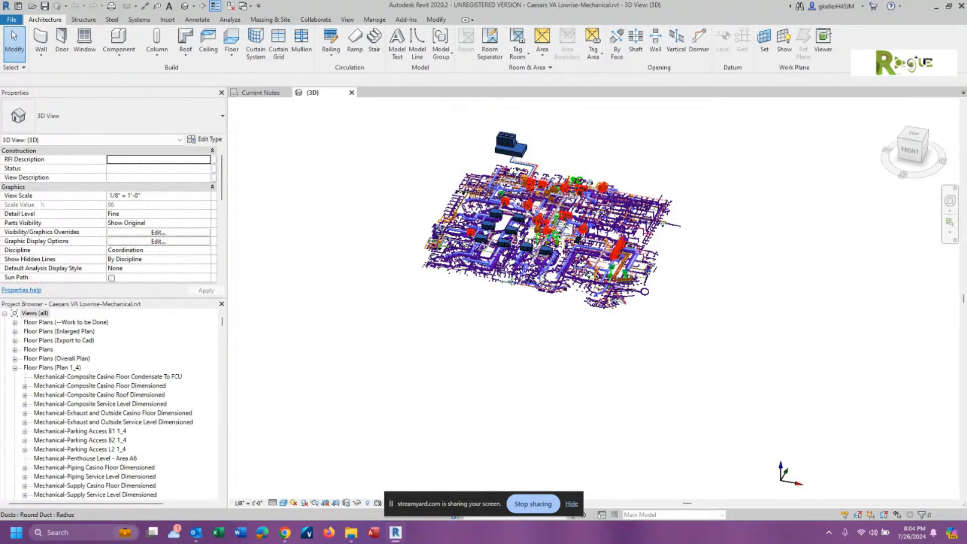
Examine the ductwork and rooftop air handling units along the front edge of the mechanical model.
scroll(539, 276, "up", 1)
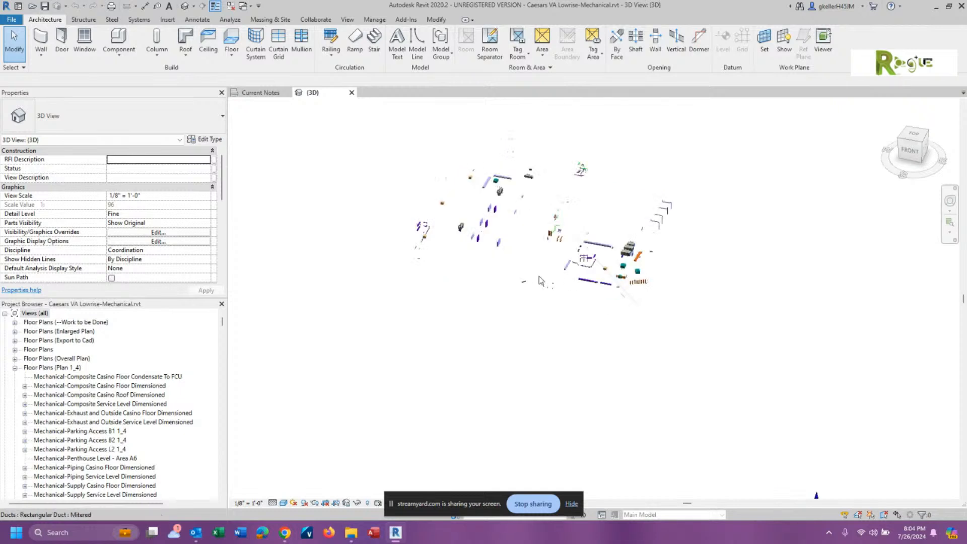
scroll(539, 275, "up", 3)
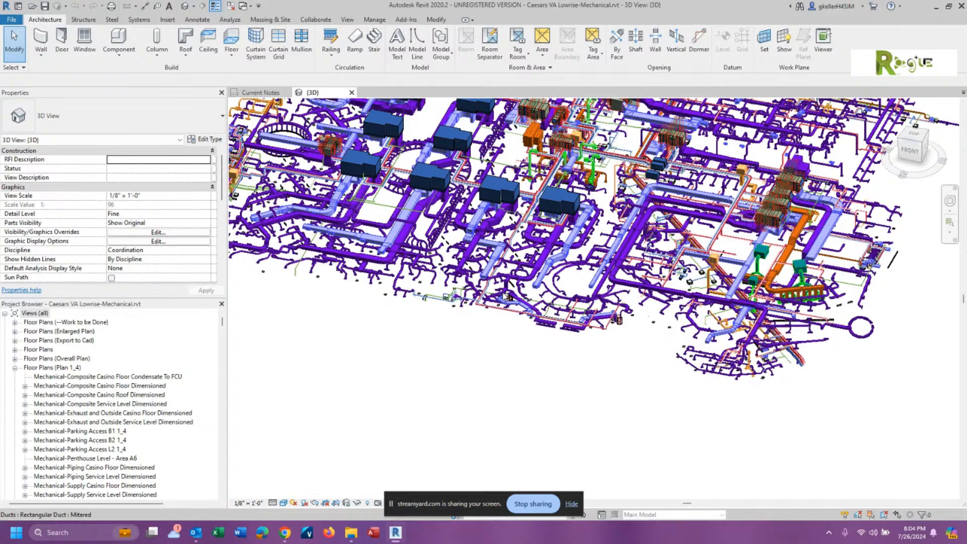
scroll(512, 297, "up", 3)
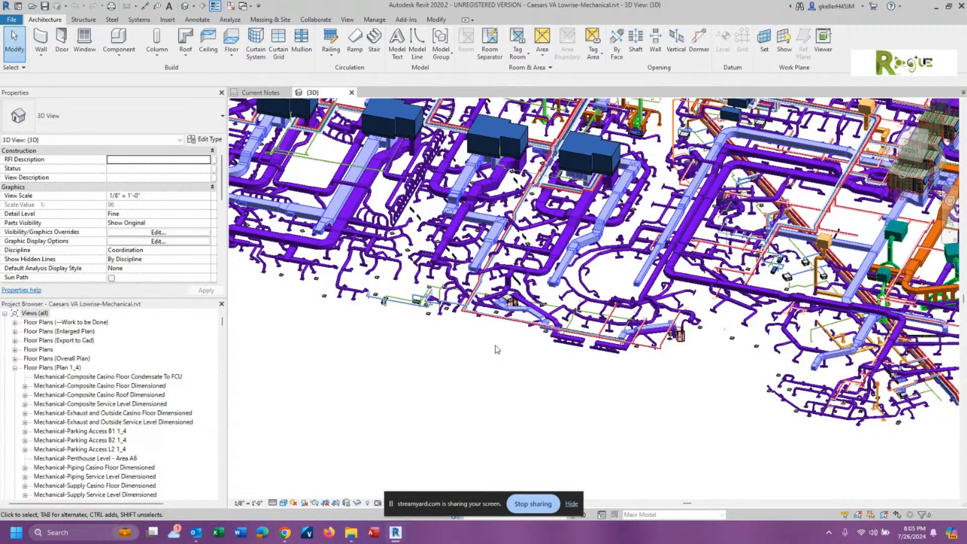
scroll(495, 346, "down", 1)
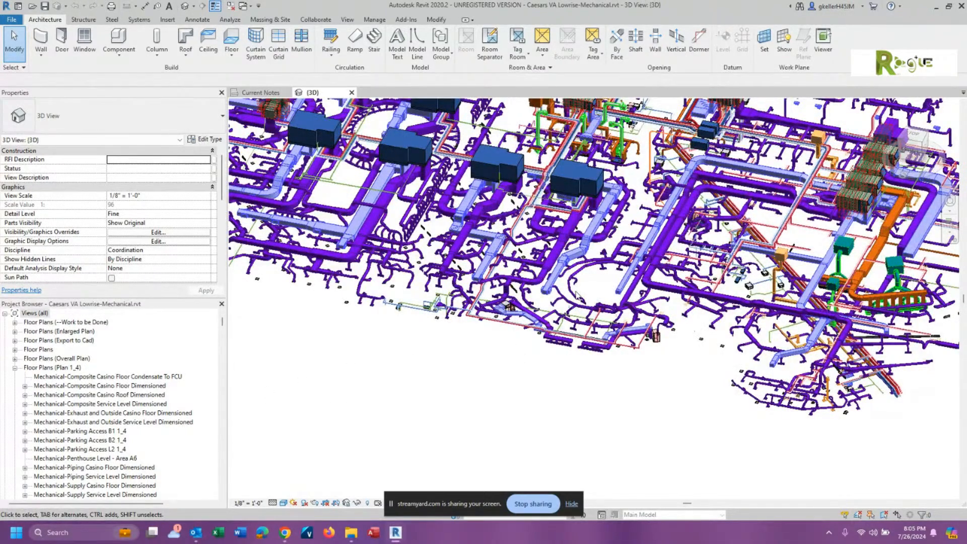
scroll(574, 314, "up", 2)
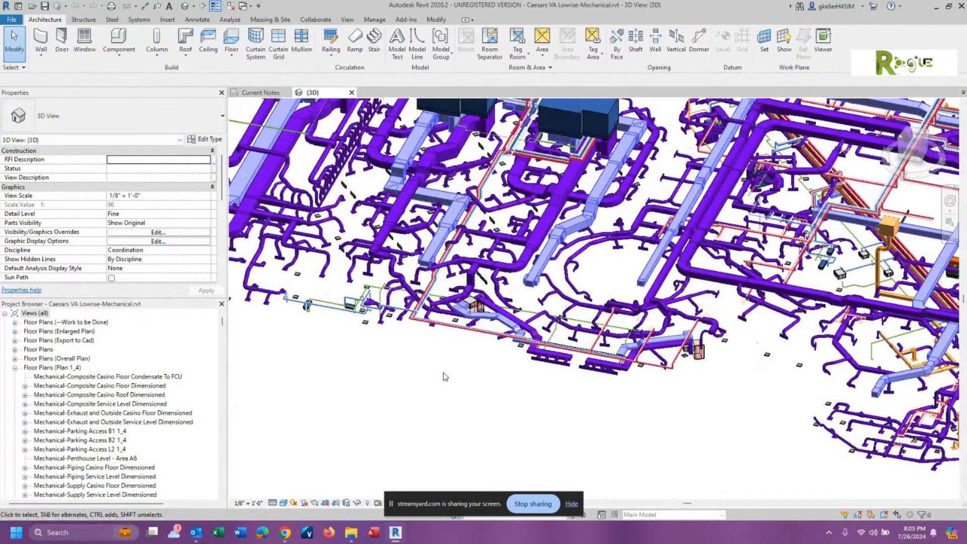
scroll(443, 373, "down", 2)
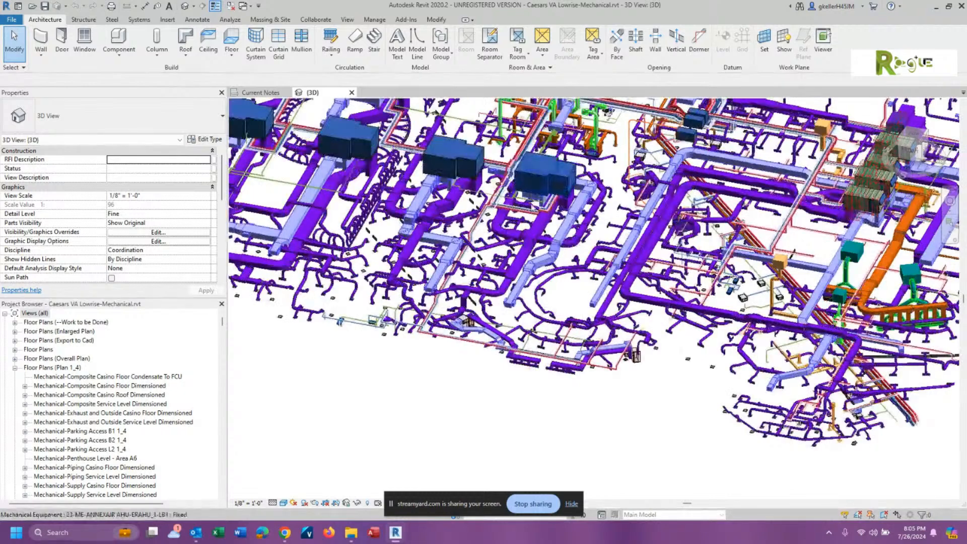
left_click(508, 321)
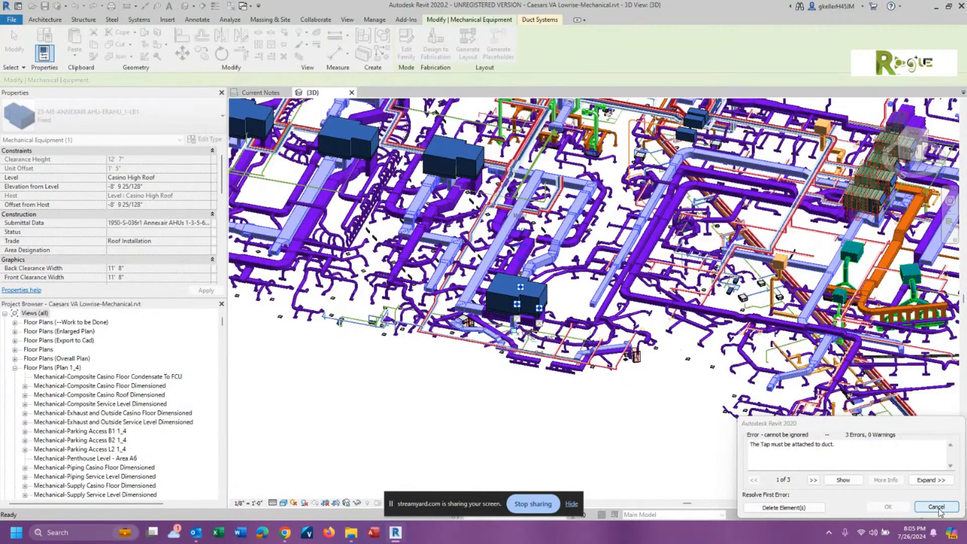
left_click(937, 507)
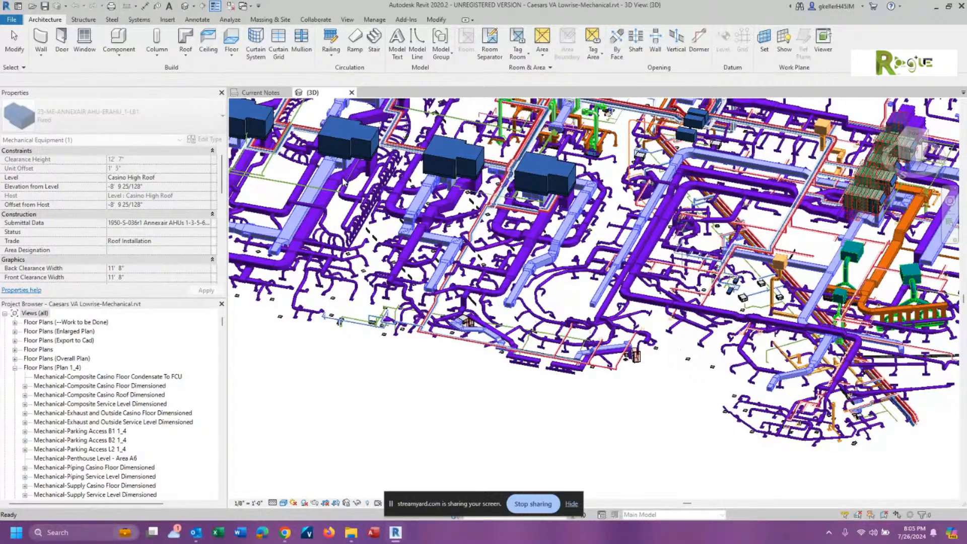
key("Escape")
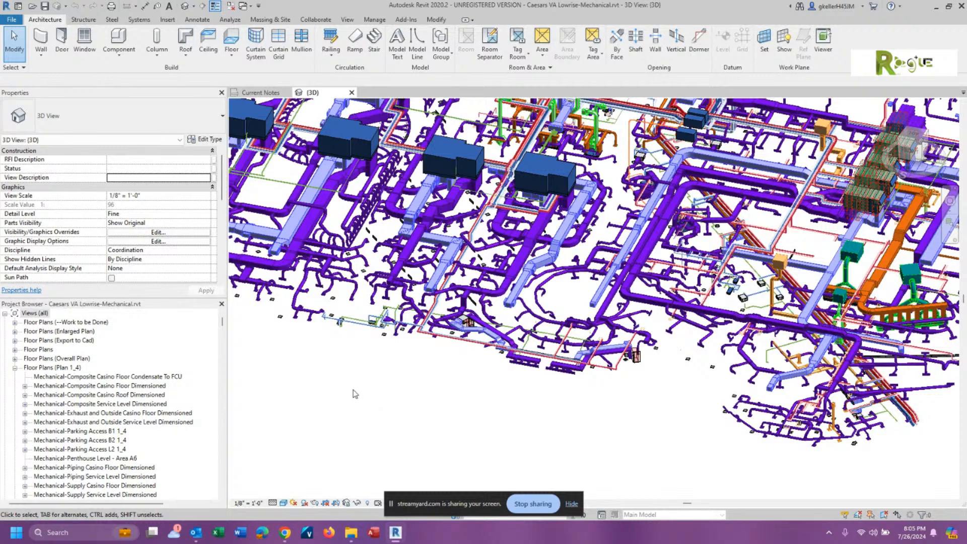
Open the family of a D-15 Curved INPlenum air terminal on the circular duct run for editing.
middle_click_drag(352, 391, 352, 453)
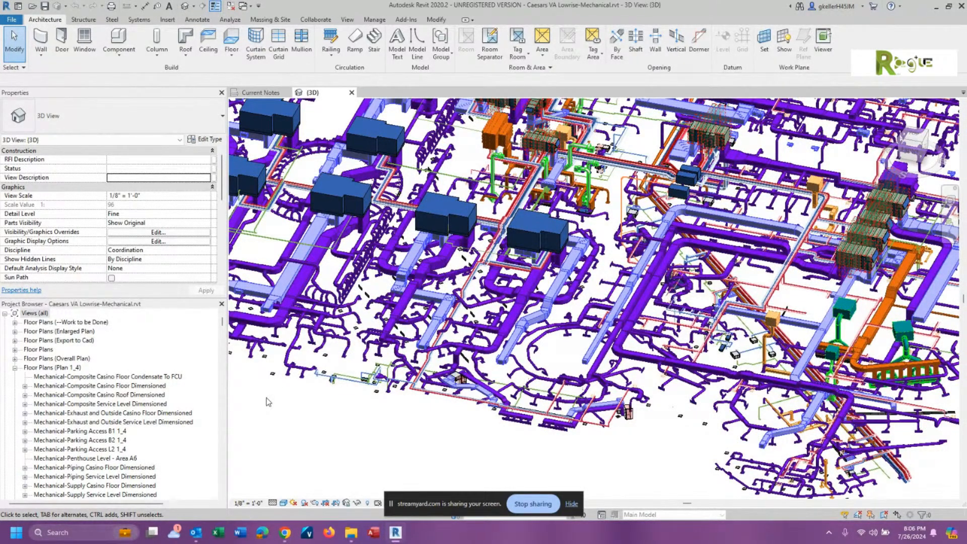
middle_click_drag(267, 401, 336, 472)
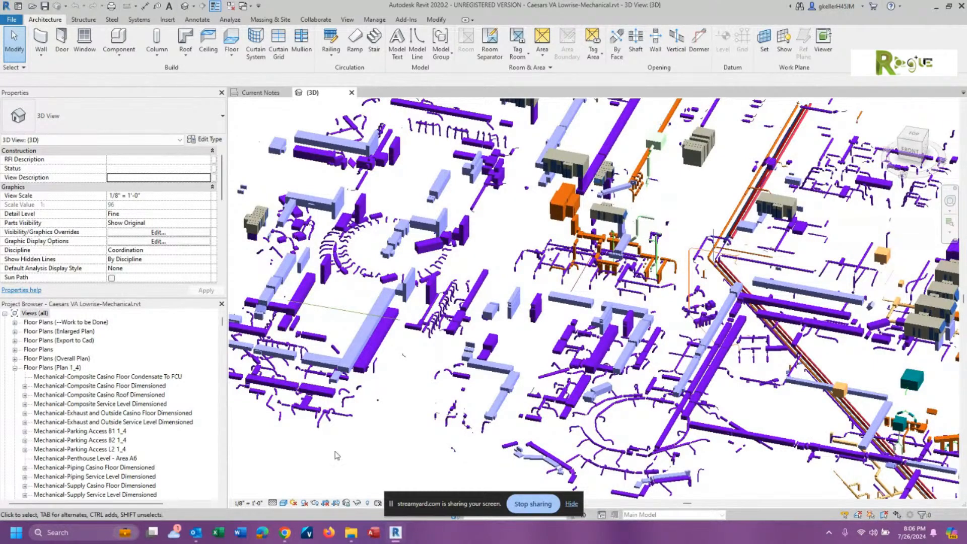
middle_click(337, 453)
middle_click(337, 453)
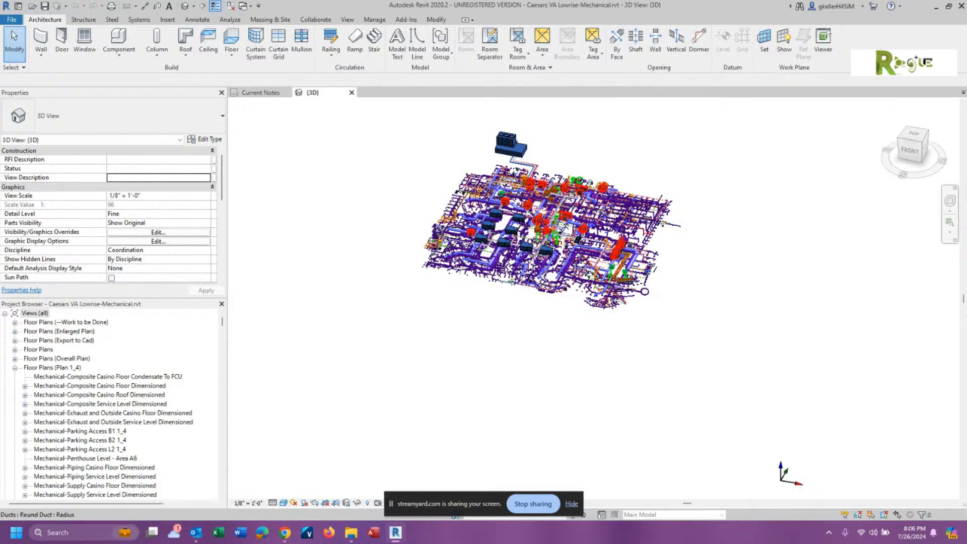
scroll(530, 267, "up", 1)
scroll(529, 266, "up", 2)
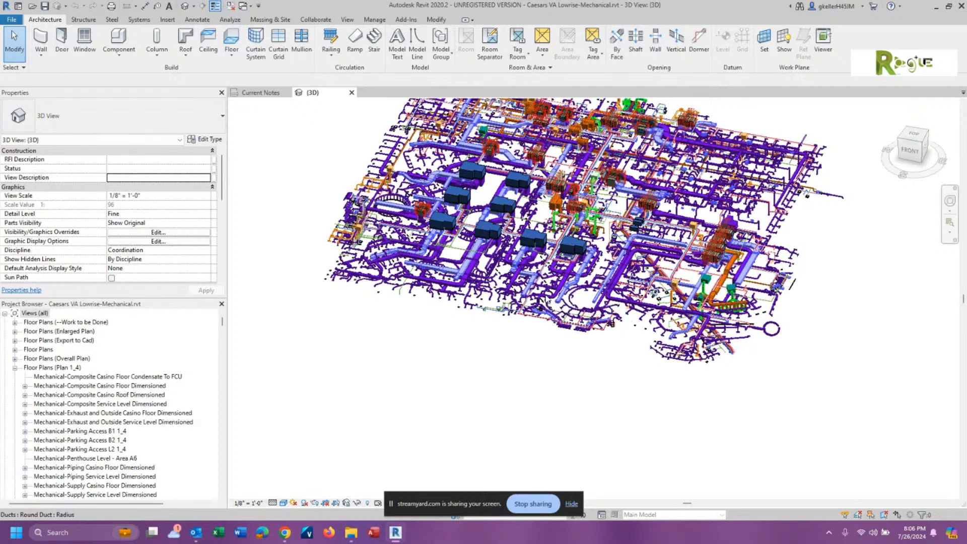
scroll(545, 295, "up", 1)
scroll(547, 299, "up", 2)
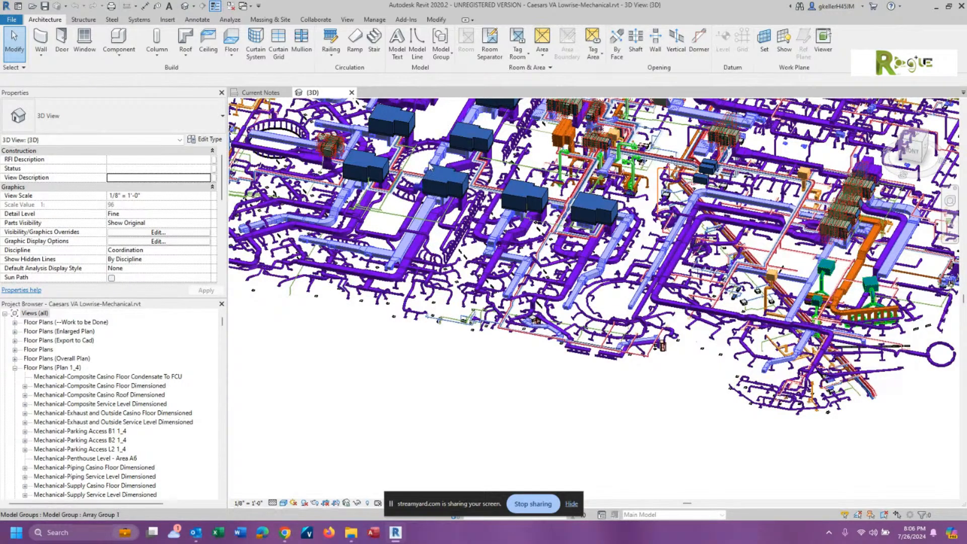
scroll(428, 167, "up", 4)
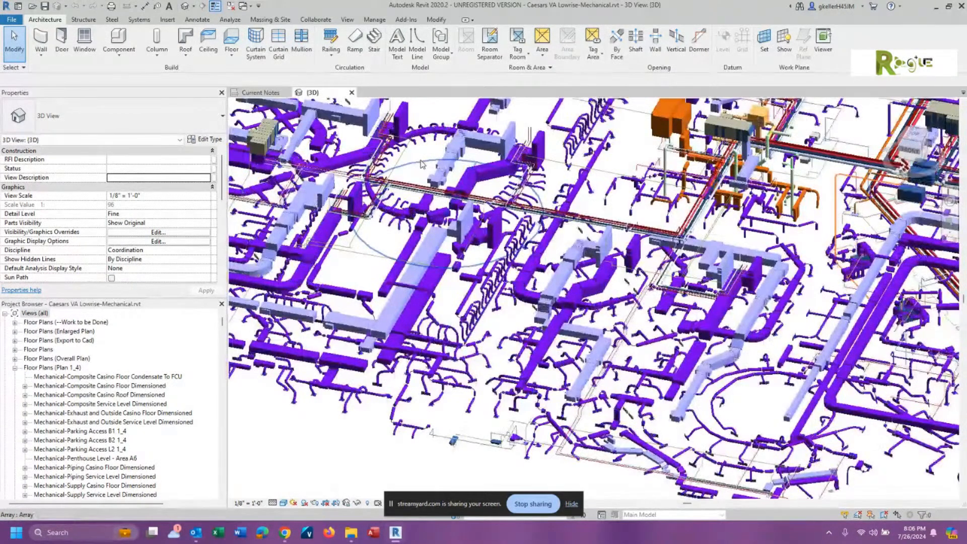
scroll(422, 164, "up", 4)
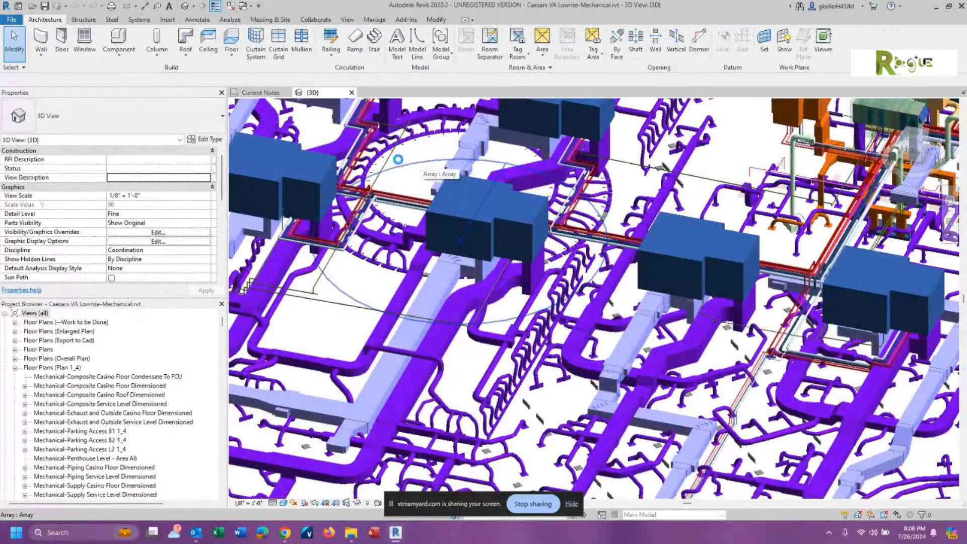
scroll(398, 159, "up", 2)
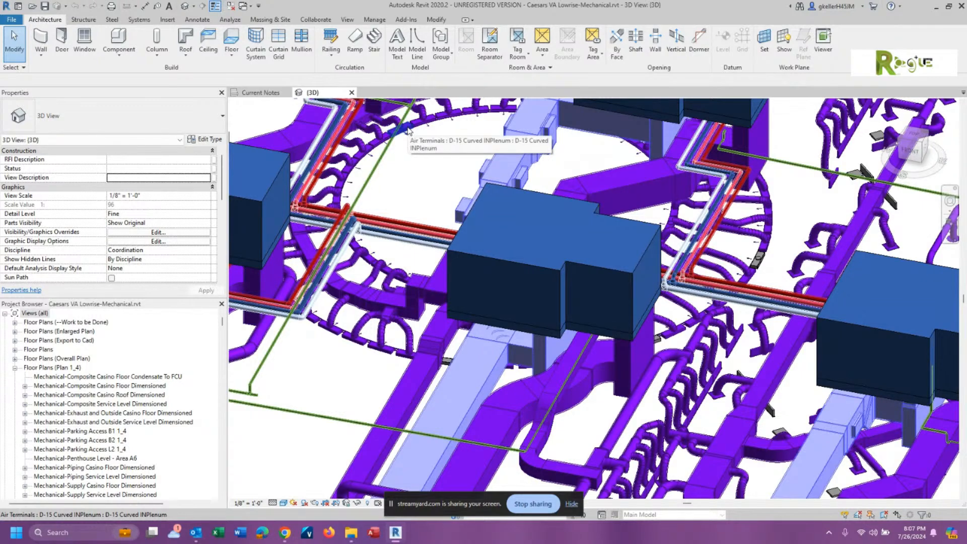
left_click(408, 130)
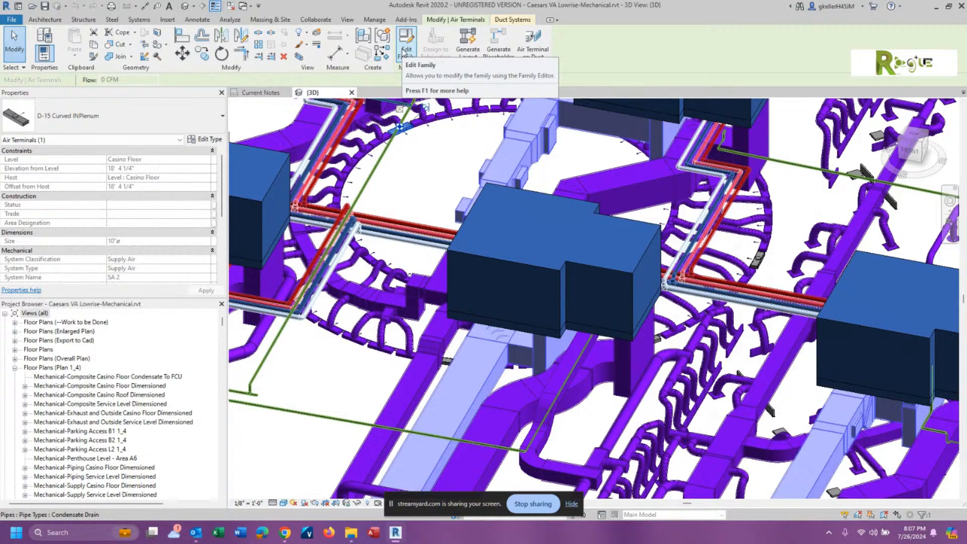
left_click(405, 50)
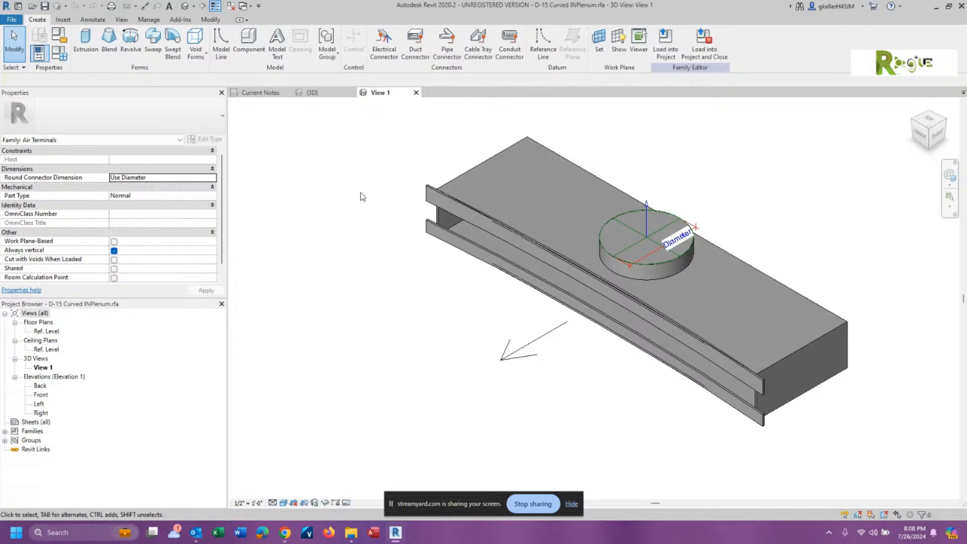
In the family's Ref. Level floor plan, place a radial dimension on the curved front face of the air terminal.
left_click(48, 332)
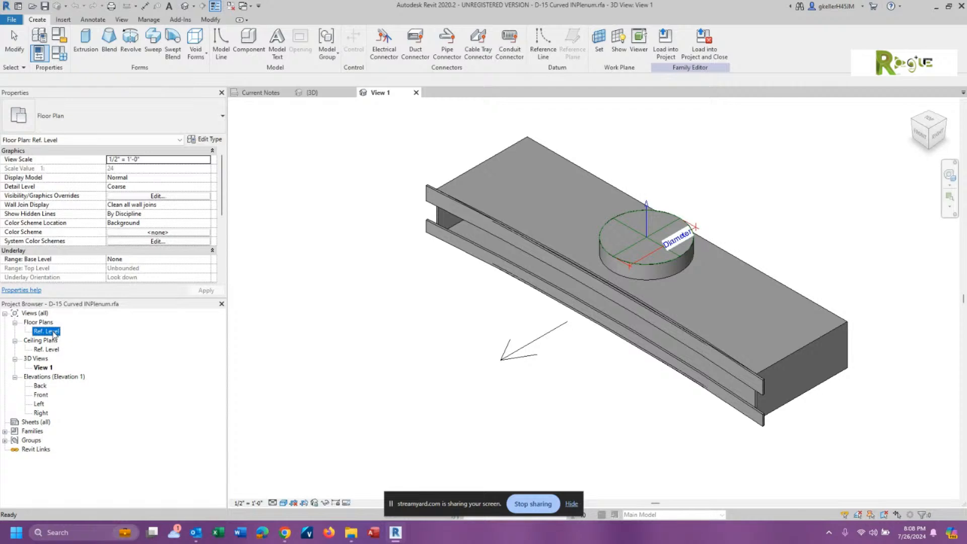
double_click(54, 332)
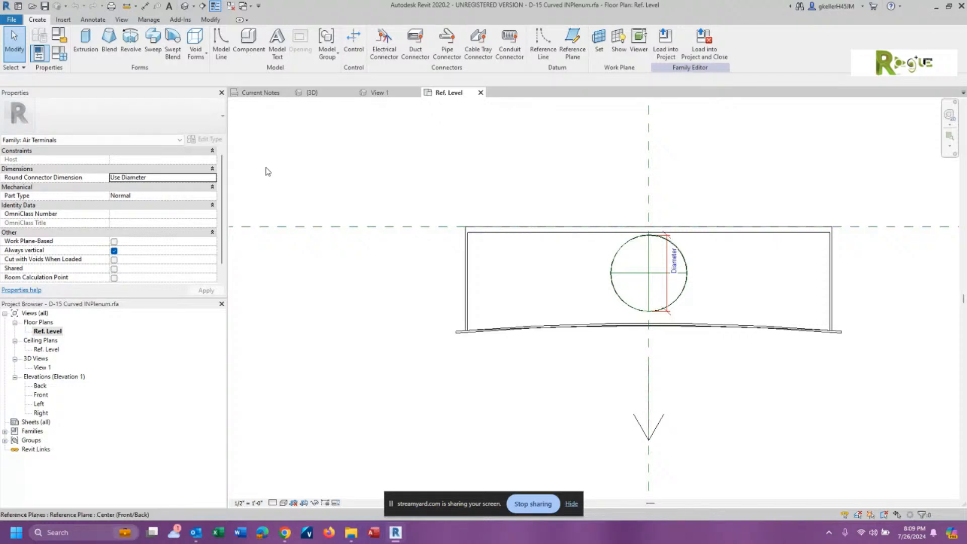
left_click(96, 21)
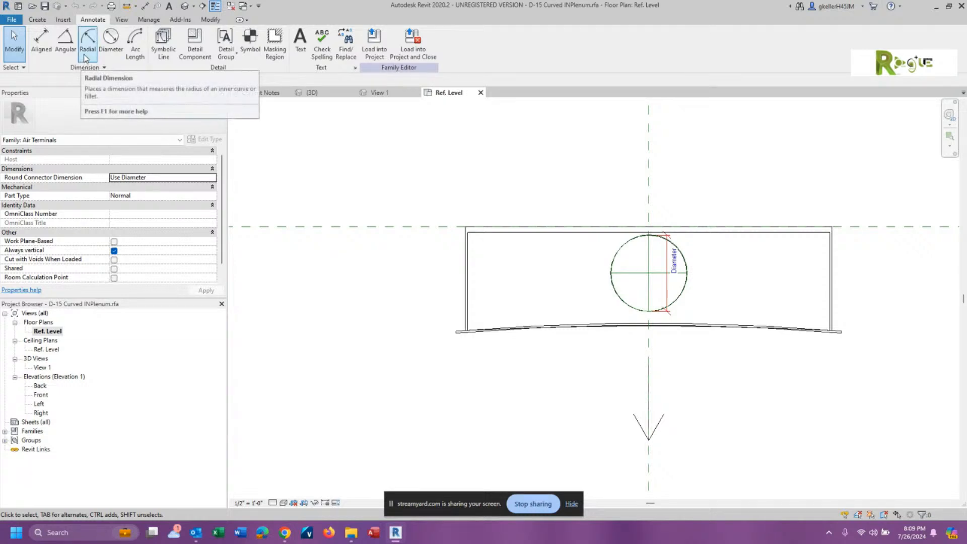
left_click(87, 52)
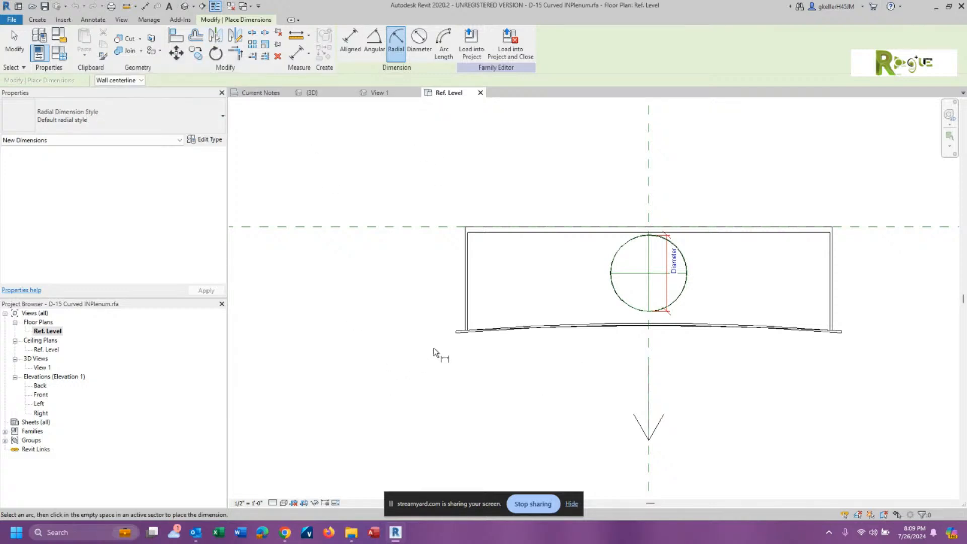
scroll(434, 348, "up", 2)
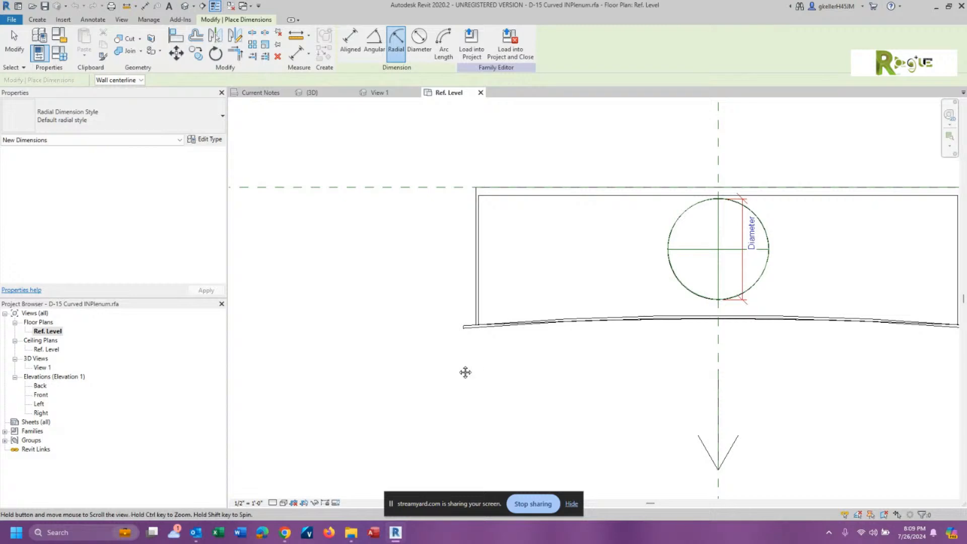
middle_click_drag(460, 368, 349, 345)
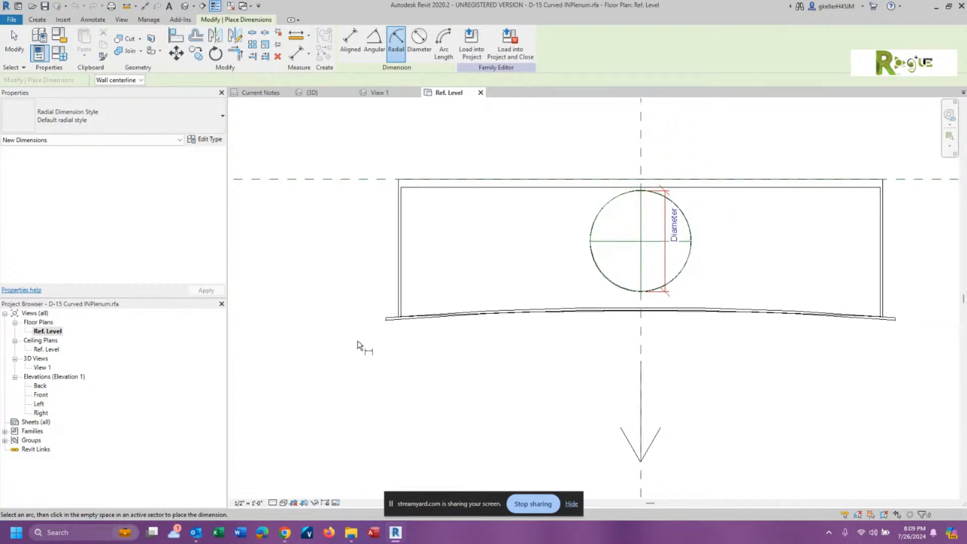
left_click(387, 329)
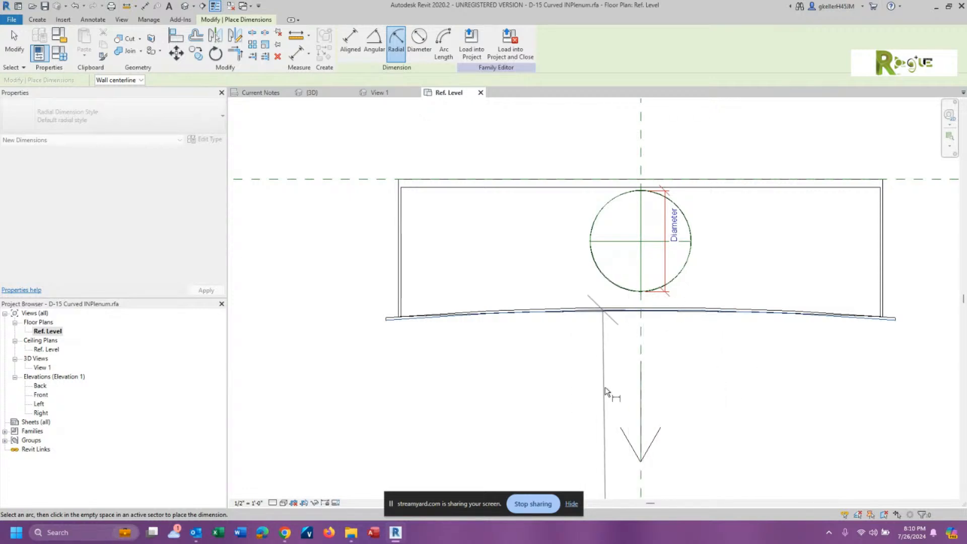
left_click(605, 387)
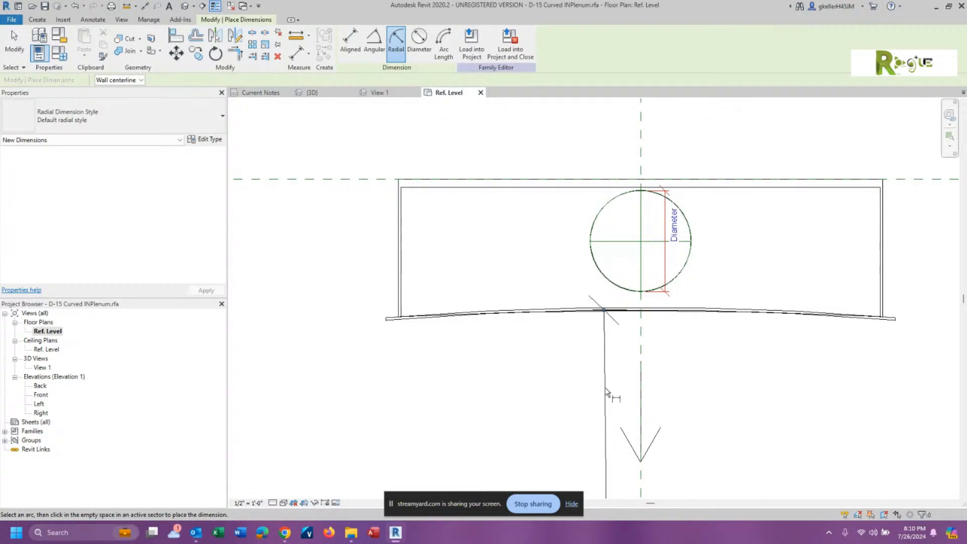
Move the radial dimension's text up beside its line, near the air terminal's direction arrow, and end dimensioning.
scroll(606, 388, "down", 3)
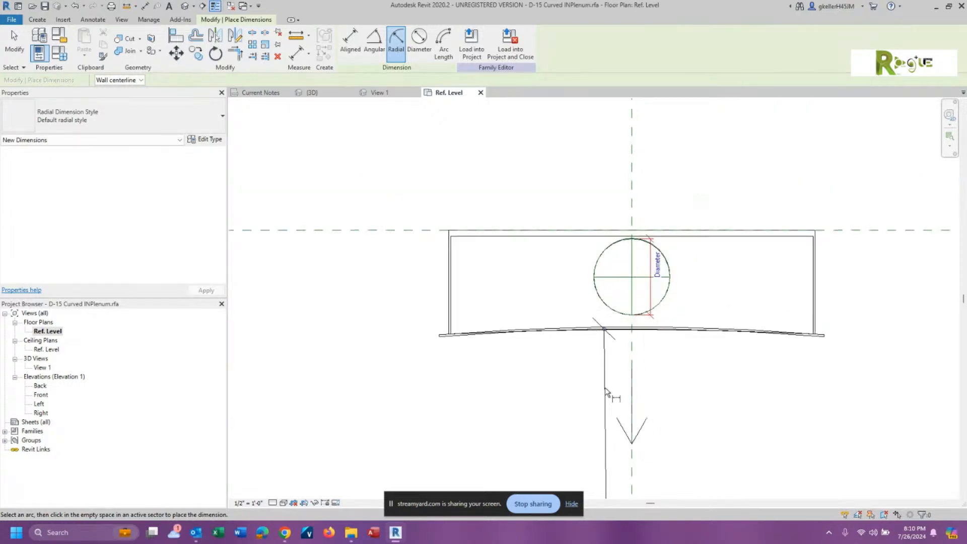
scroll(606, 389, "down", 5)
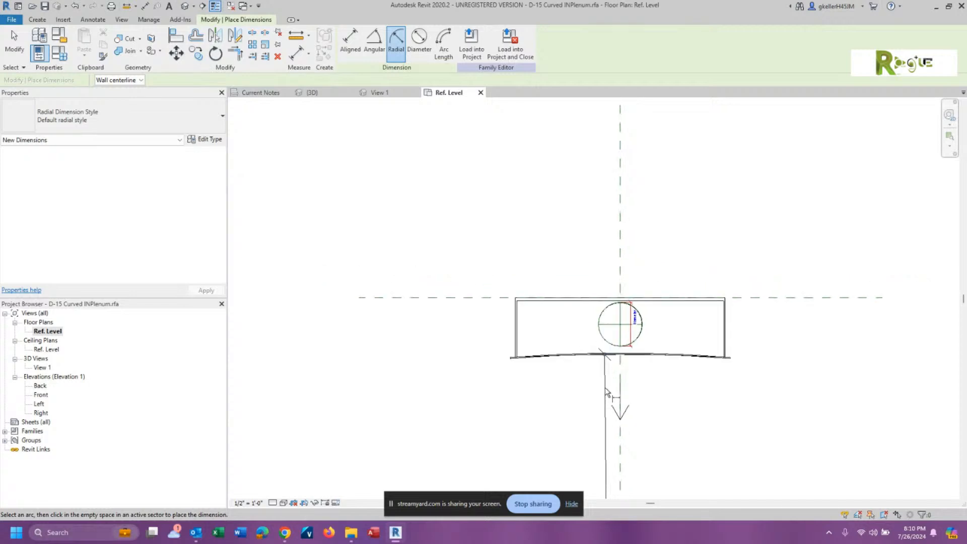
scroll(605, 389, "down", 3)
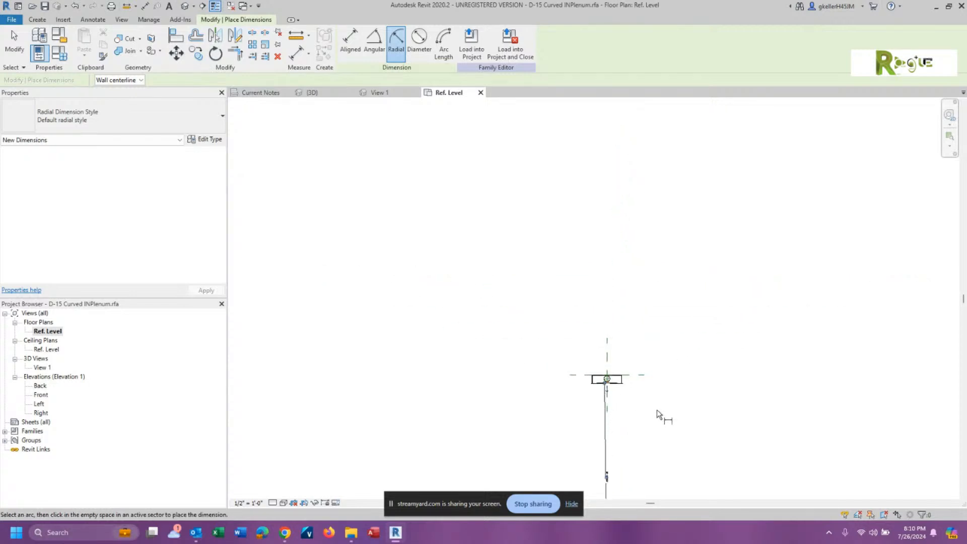
mouse_move(656, 410)
middle_mouse_down()
mouse_move(669, 303)
mouse_move(641, 267)
middle_mouse_up()
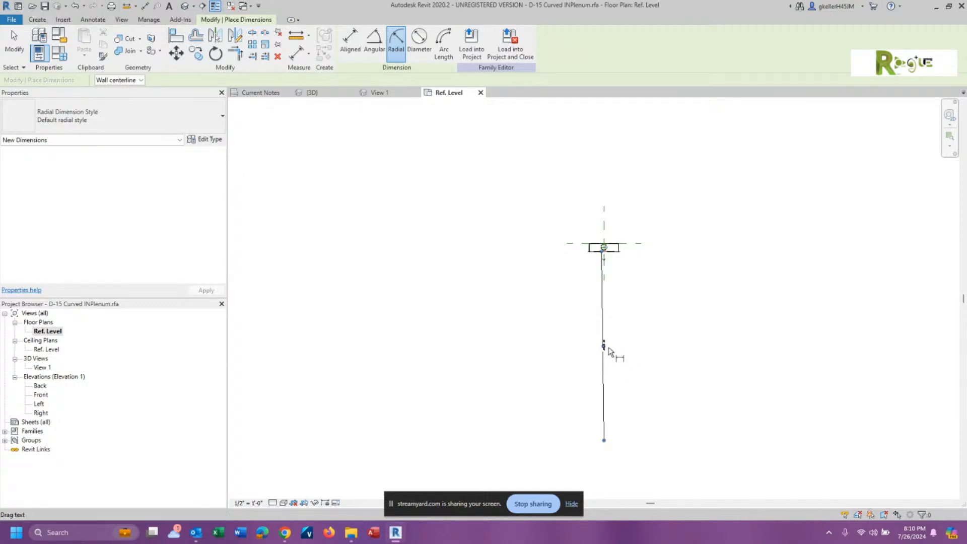
scroll(602, 352, "up", 3)
scroll(605, 347, "up", 1)
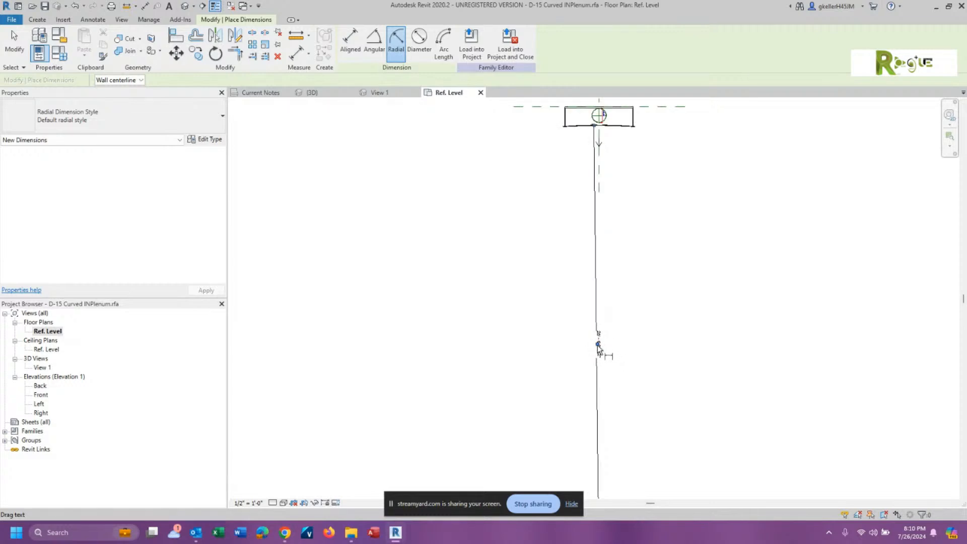
left_click_drag(597, 343, 591, 157)
left_click_drag(591, 155, 586, 156)
scroll(594, 146, "up", 3)
scroll(602, 146, "up", 3)
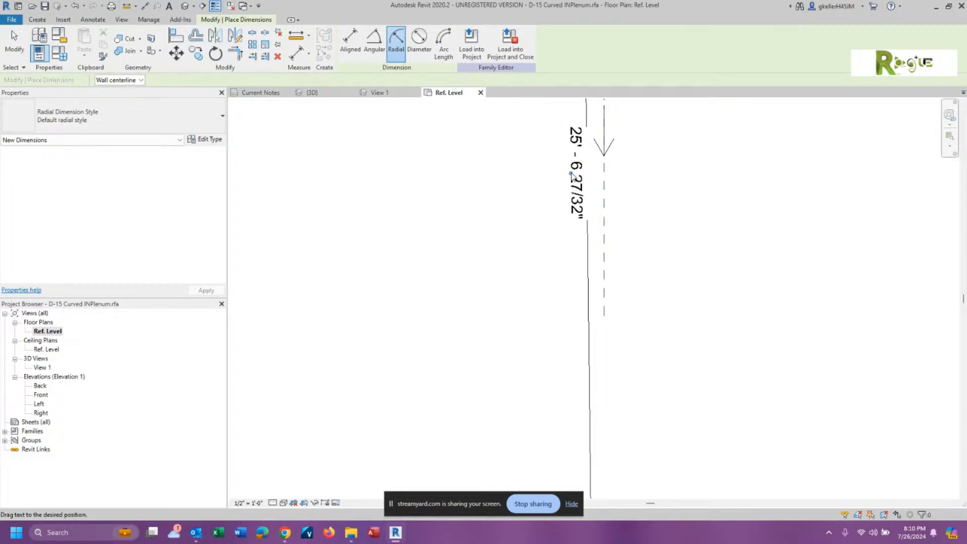
left_click_drag(574, 177, 565, 175)
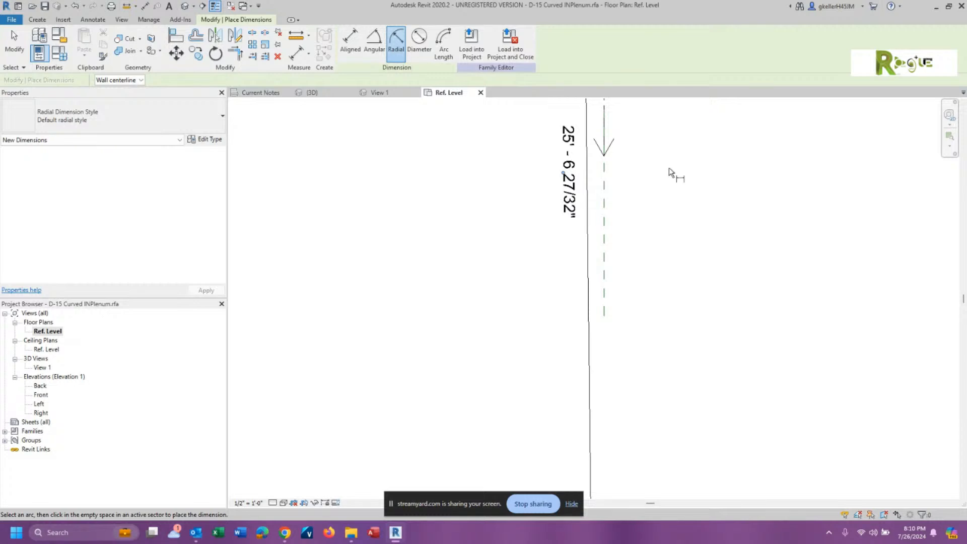
key("Escape")
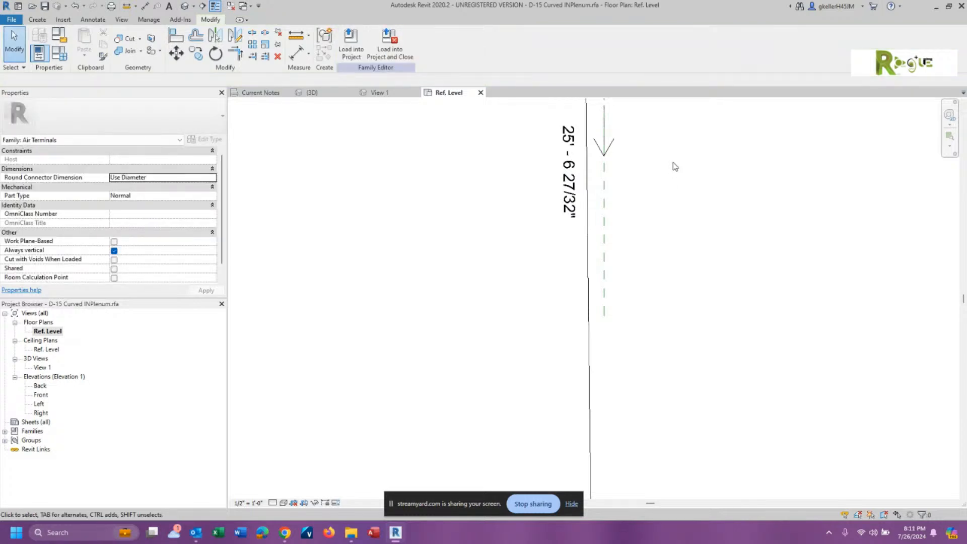
Place an aligned dimension between the two outer ends of the air terminal's curved face, with its line just below the face.
scroll(651, 169, "down", 2)
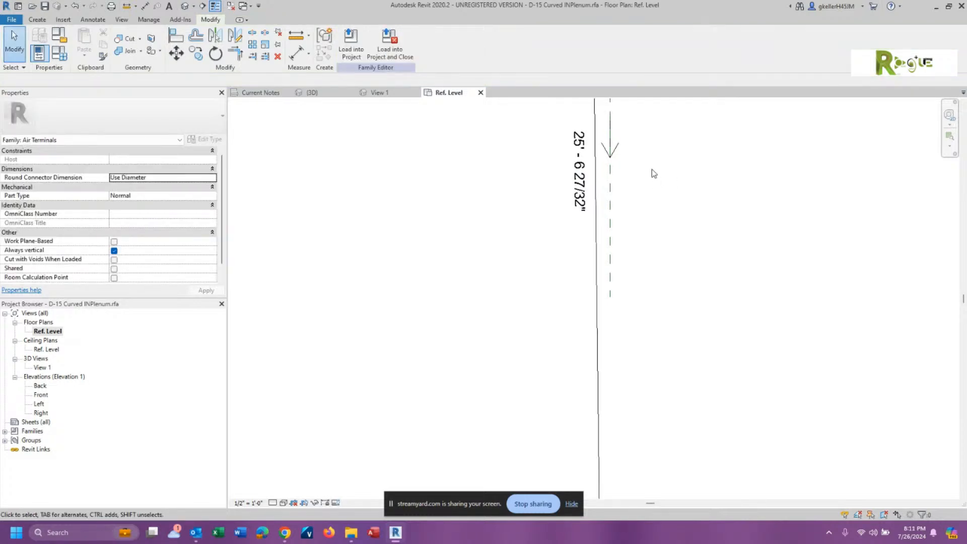
middle_click_drag(652, 169, 641, 254)
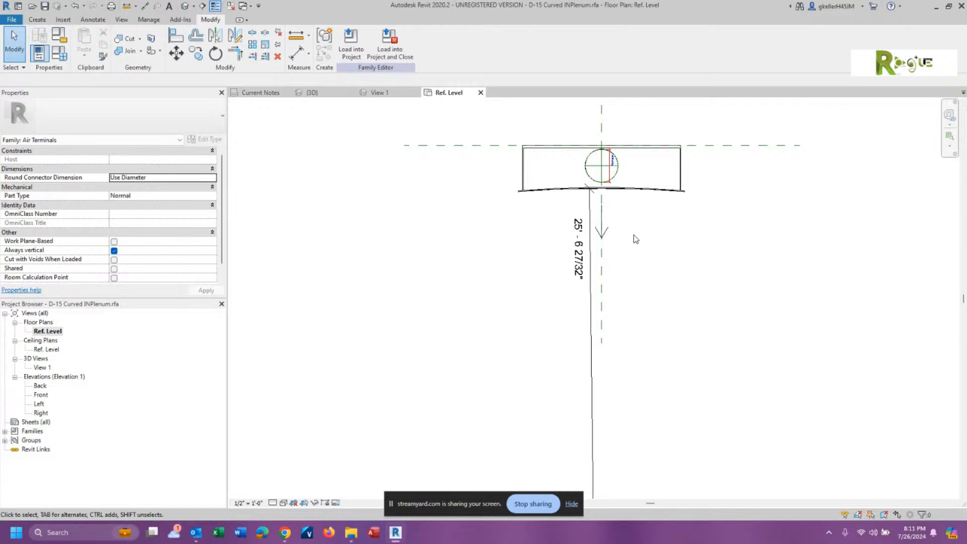
left_click(93, 19)
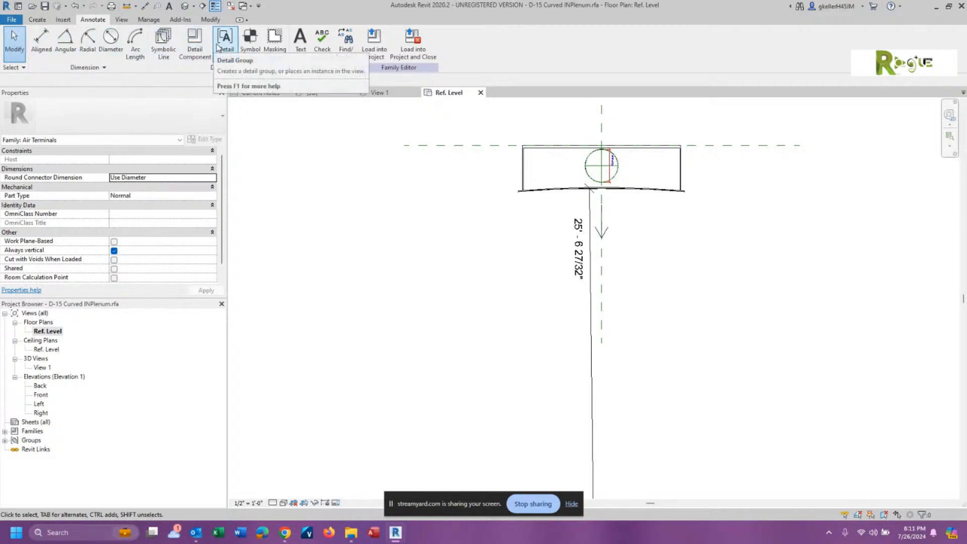
left_click(41, 40)
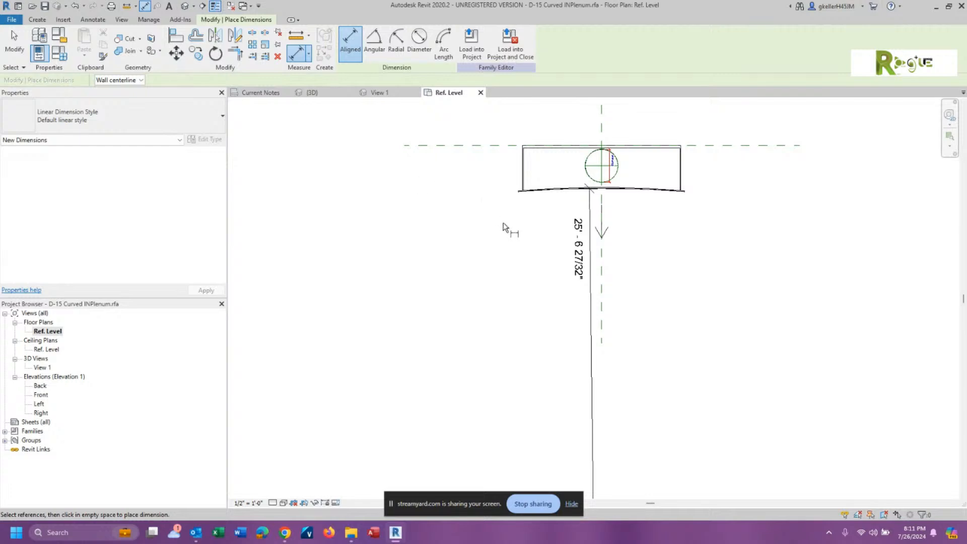
scroll(536, 182, "up", 1)
scroll(537, 177, "up", 2)
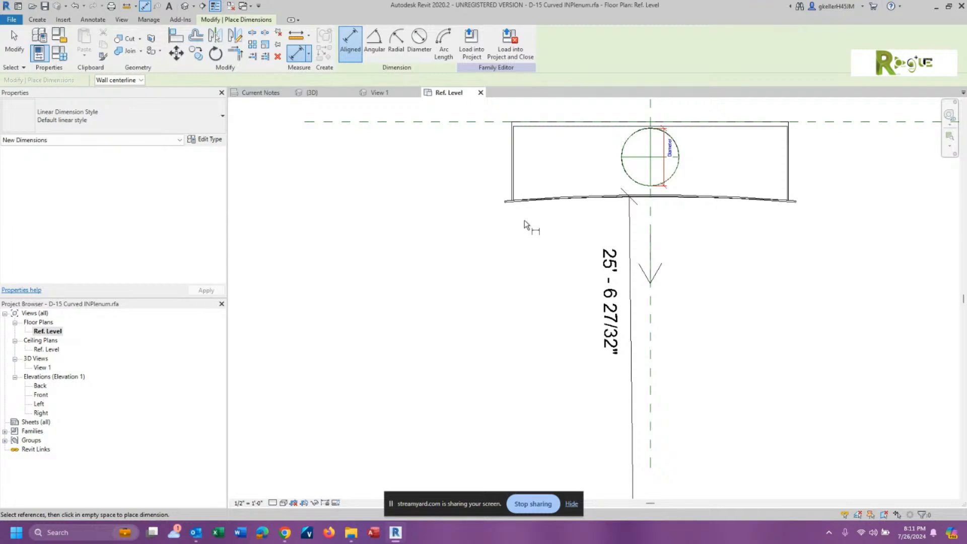
scroll(500, 211, "up", 3)
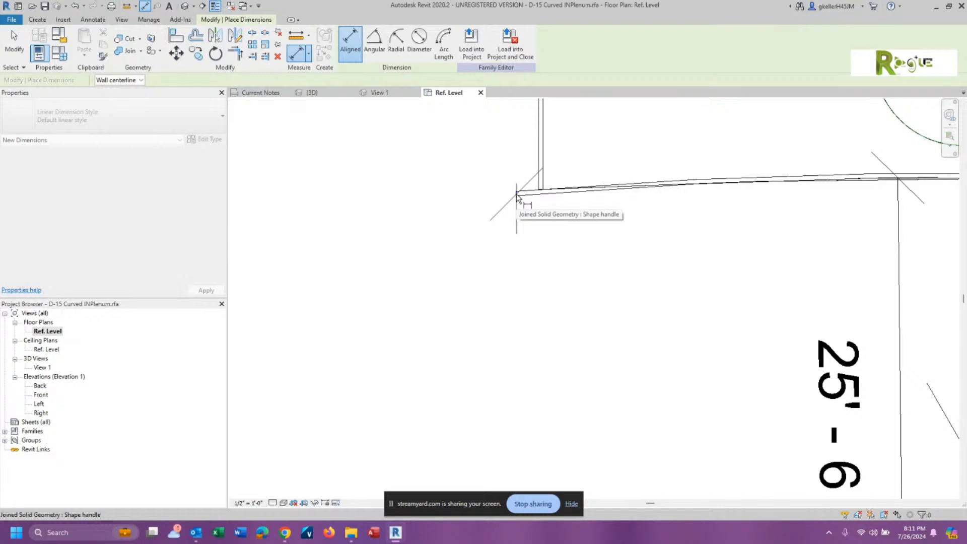
left_click(517, 196)
scroll(517, 196, "down", 4)
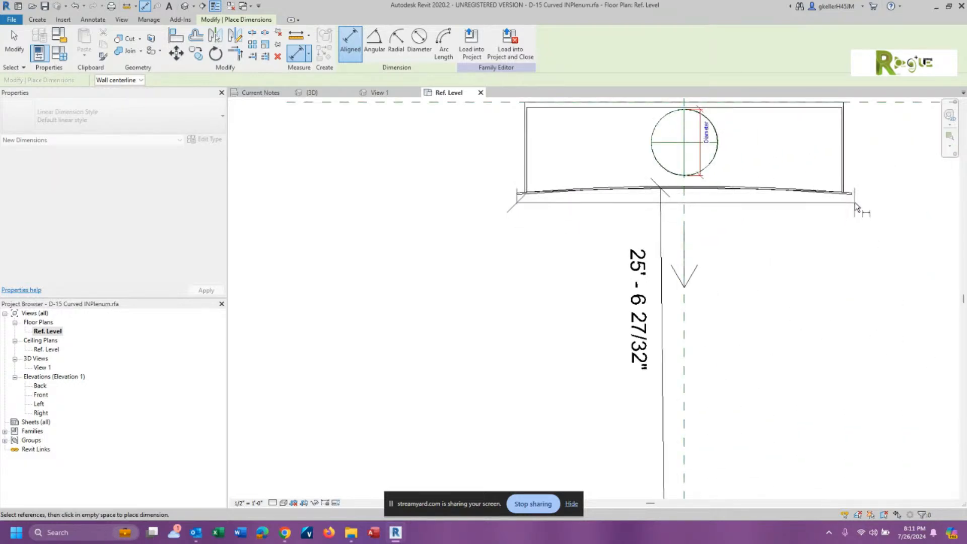
scroll(854, 201, "up", 3)
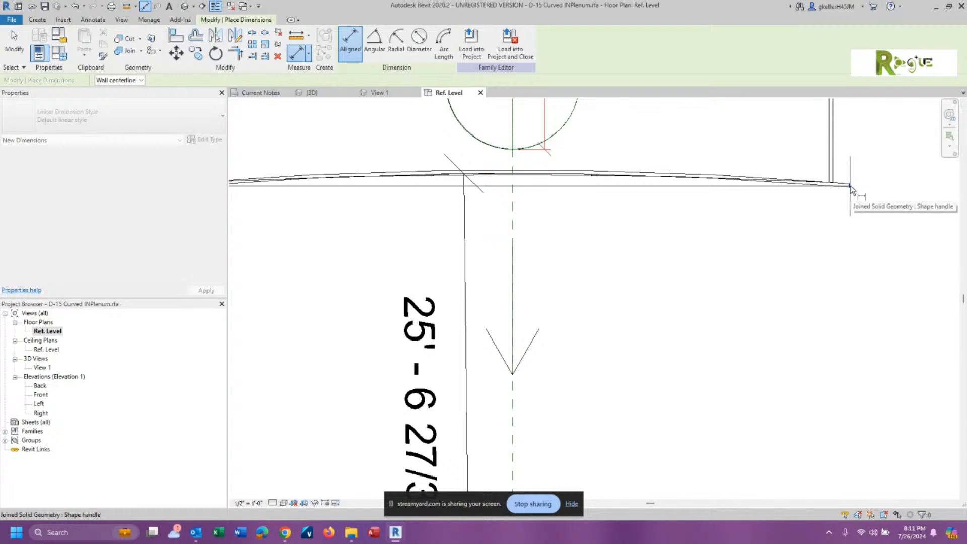
left_click(851, 185)
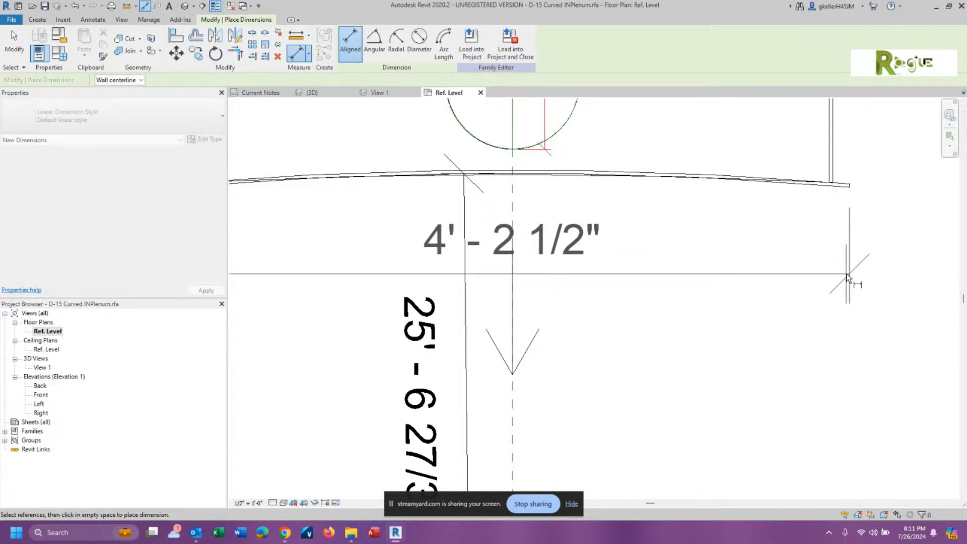
scroll(846, 273, "down", 2)
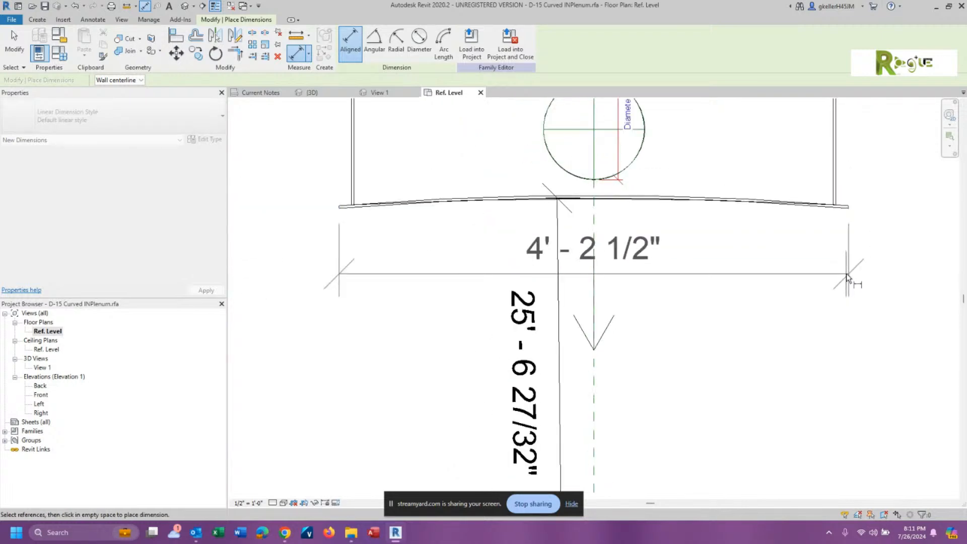
left_click(850, 301)
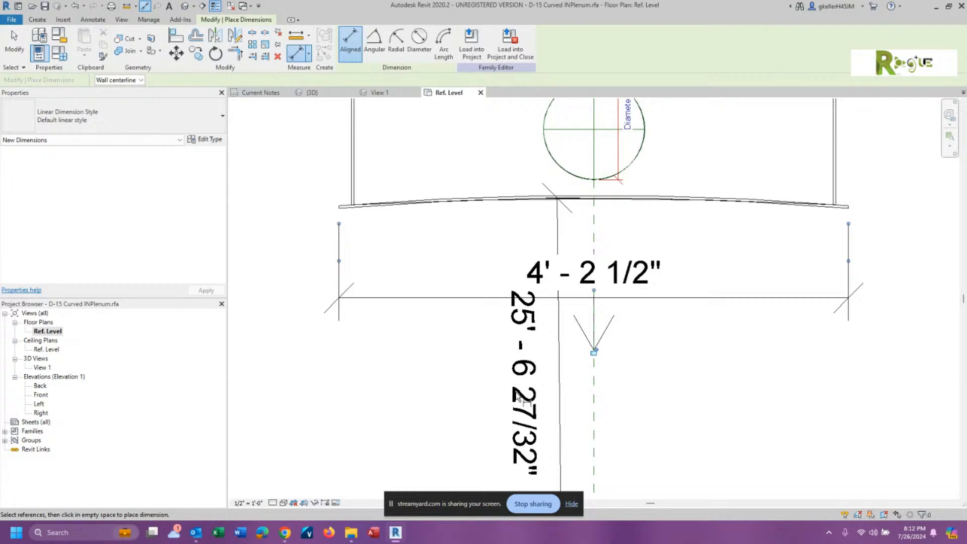
Draw a straight symbolic line 4' - 2 1/2" long joining the two lower endpoints of the curved face, and end the line command.
scroll(519, 397, "down", 1)
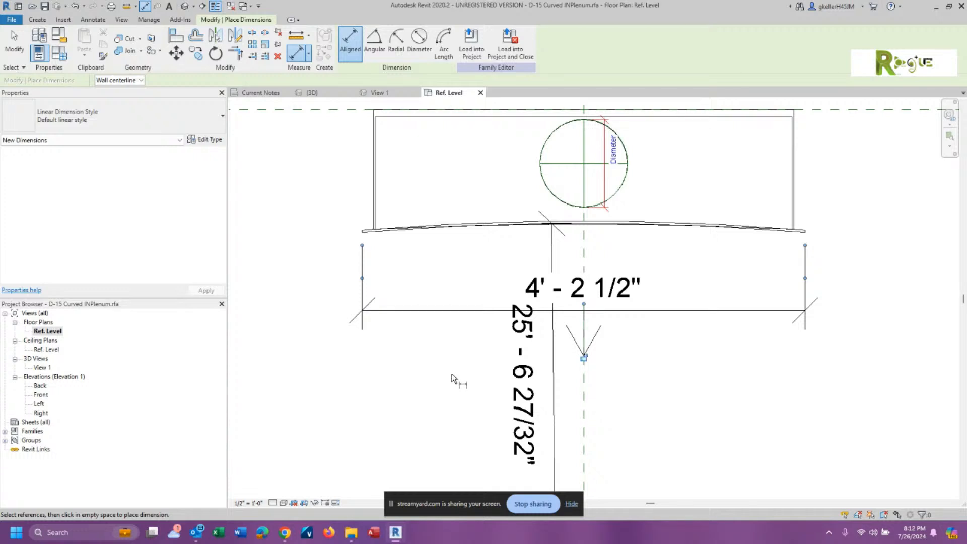
left_click(93, 20)
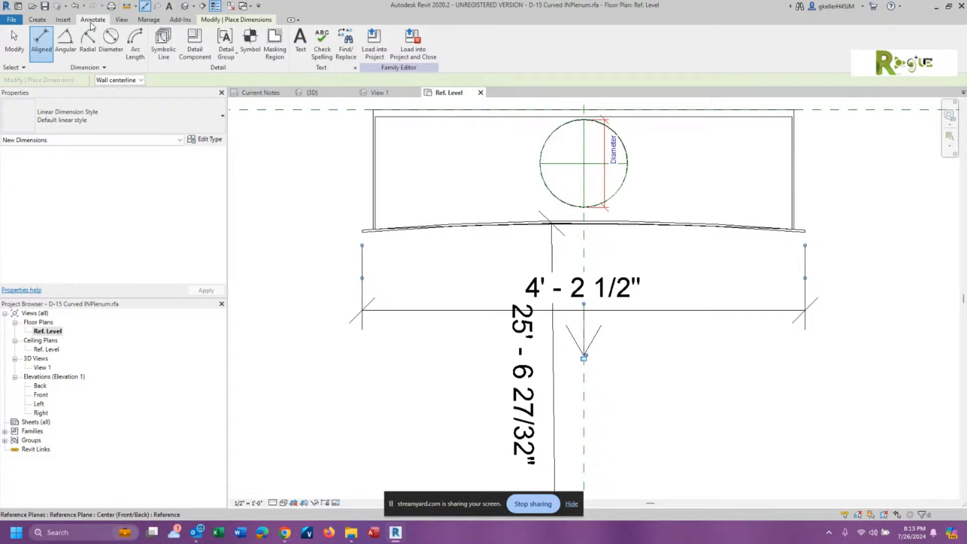
left_click(167, 53)
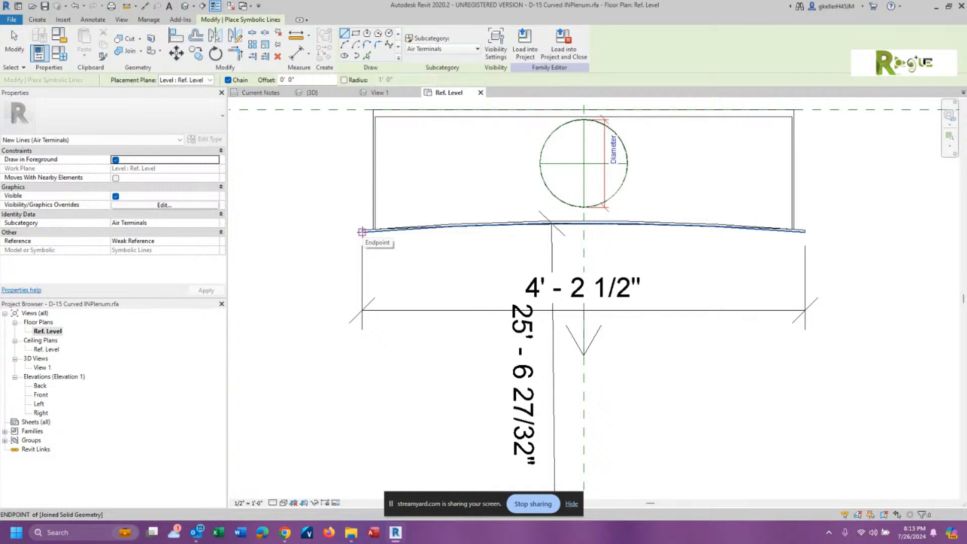
left_click(362, 232)
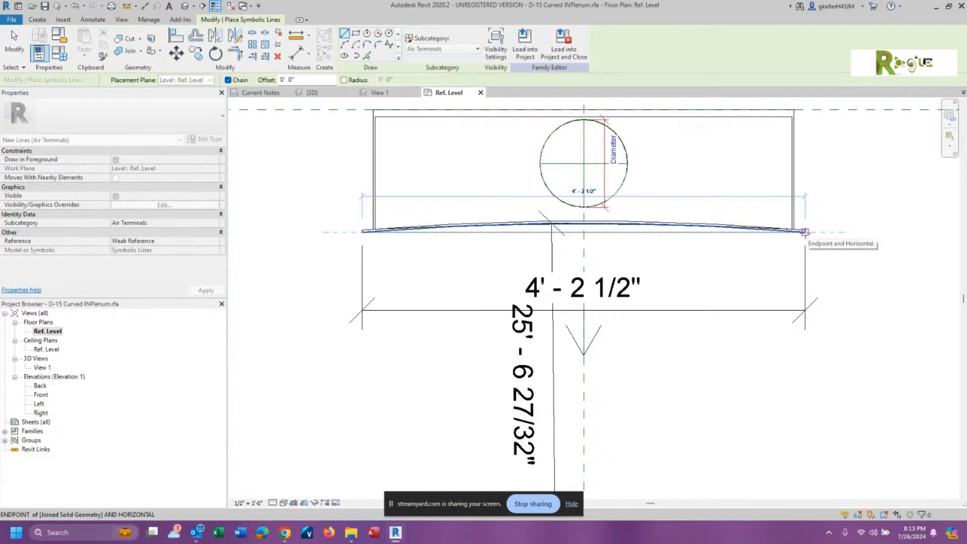
left_click(805, 232)
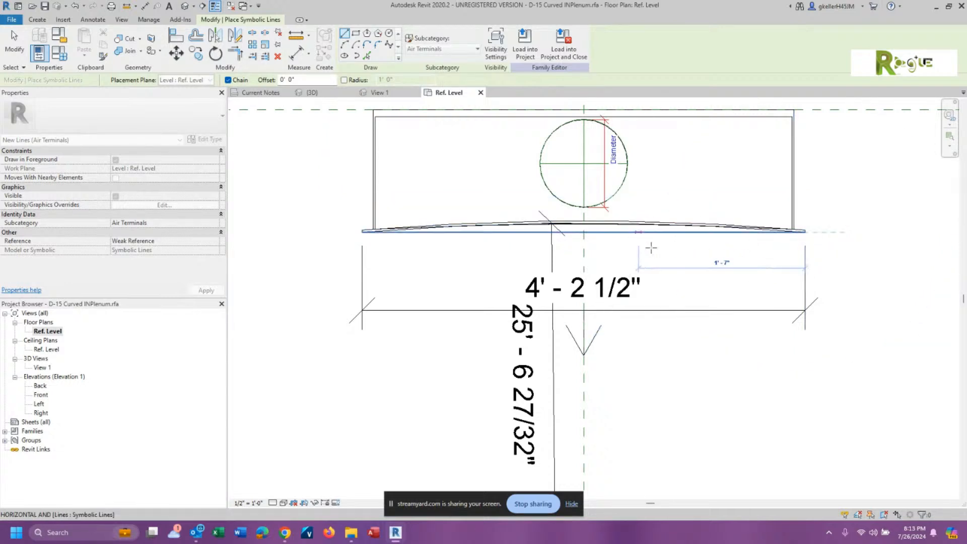
key("Escape")
key("Escape")
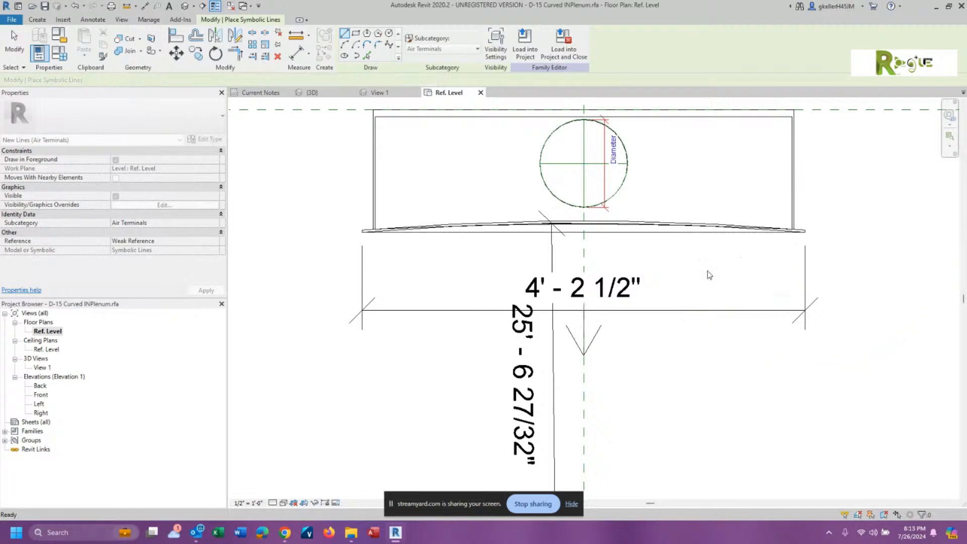
left_click(614, 283)
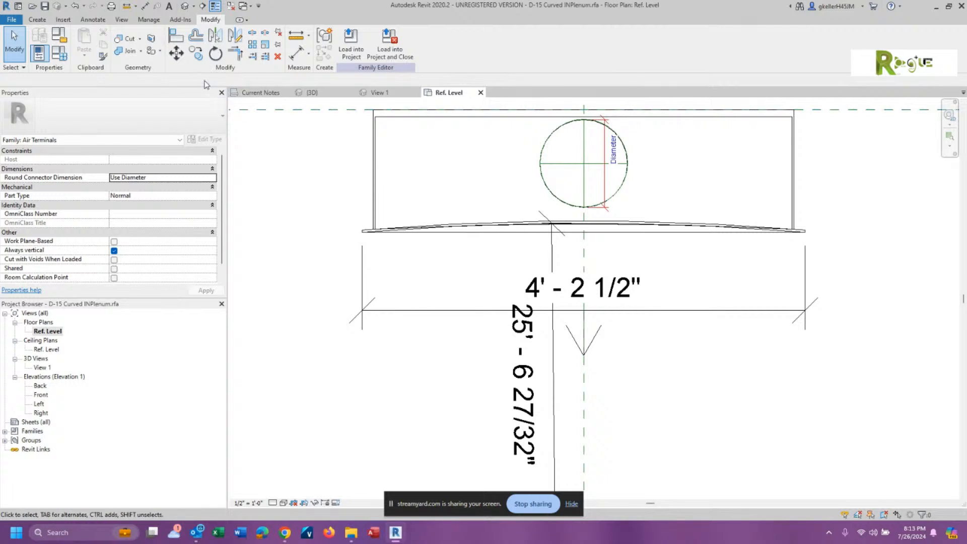
Place an aligned dimension for the curve's depth, from the straight symbolic line to the curved face, just beyond the face's left end.
left_click(88, 20)
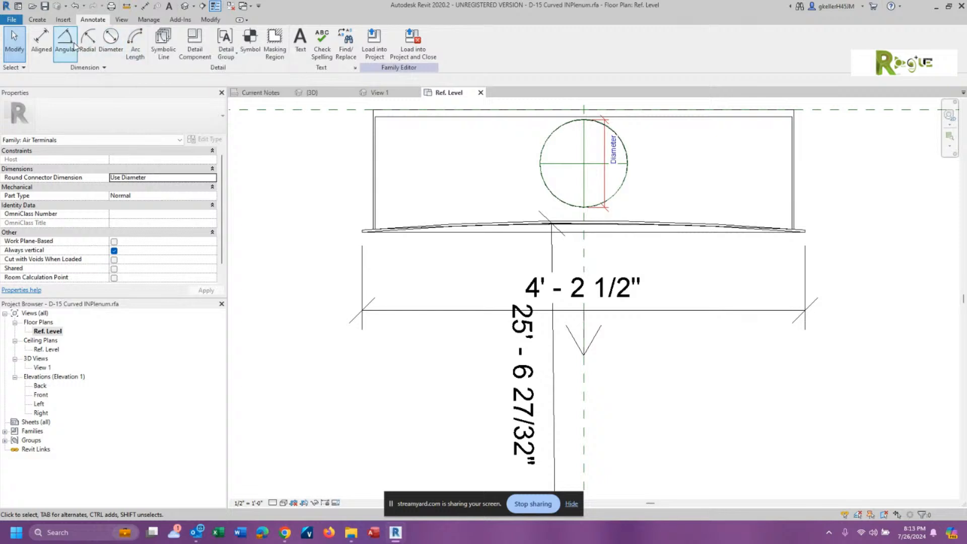
left_click(49, 55)
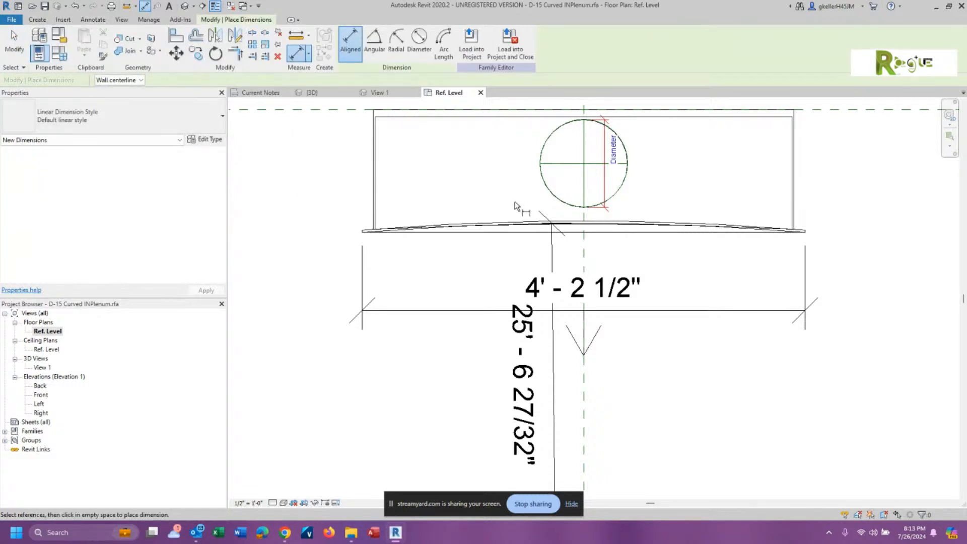
scroll(599, 233, "up", 2)
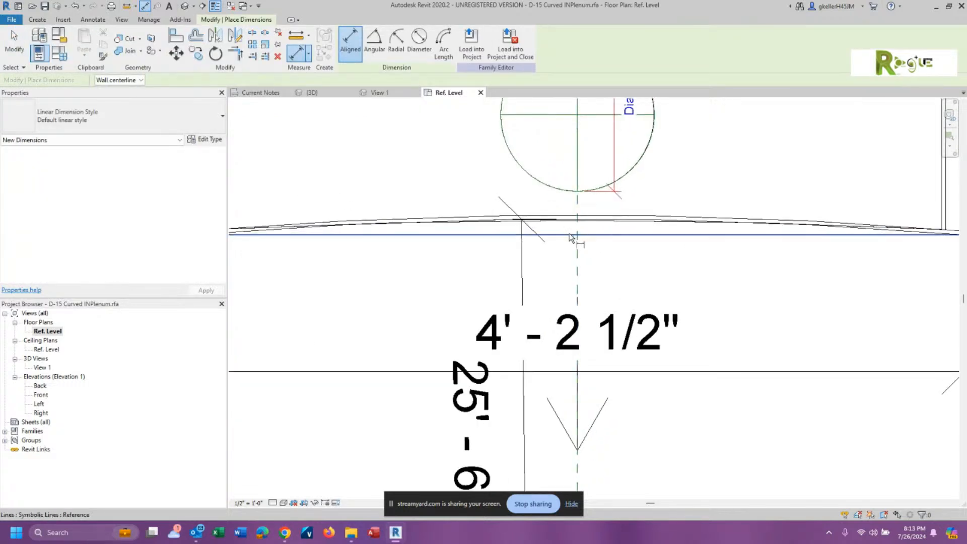
left_click(570, 234)
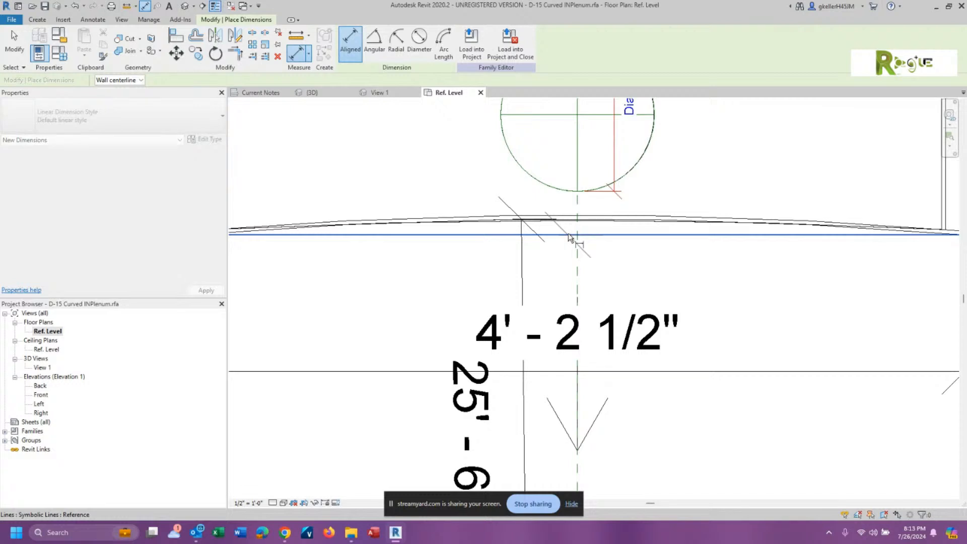
scroll(571, 236, "up", 2)
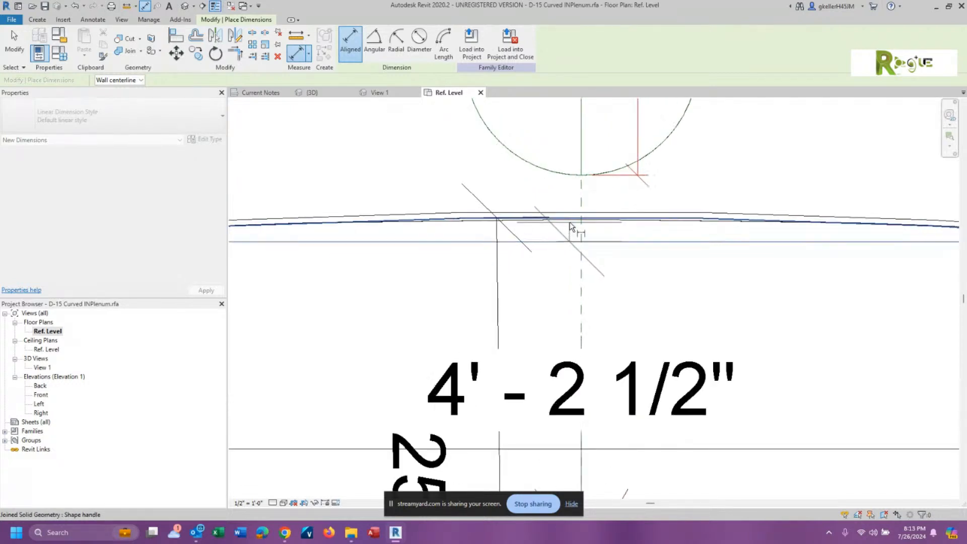
scroll(570, 221, "up", 2)
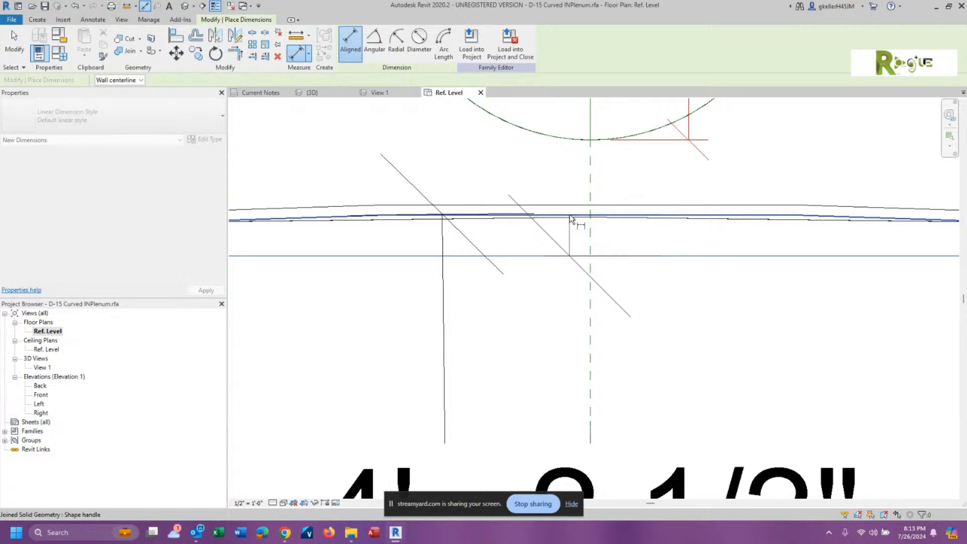
left_click(571, 217)
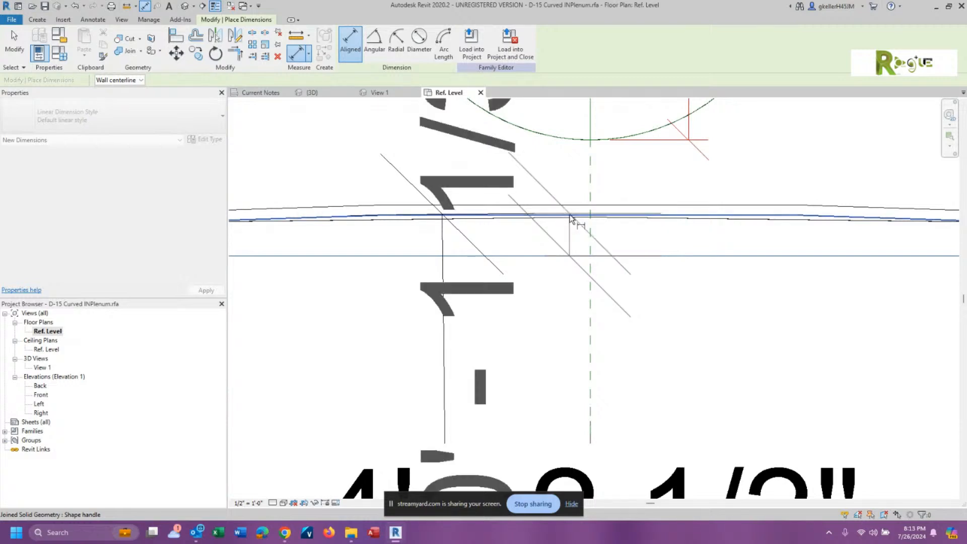
scroll(570, 239, "down", 5)
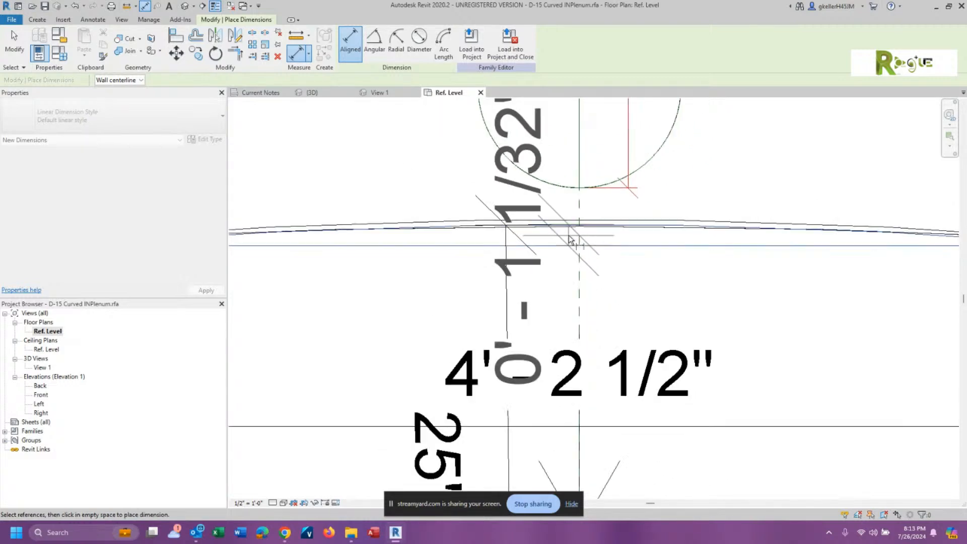
scroll(570, 239, "down", 2)
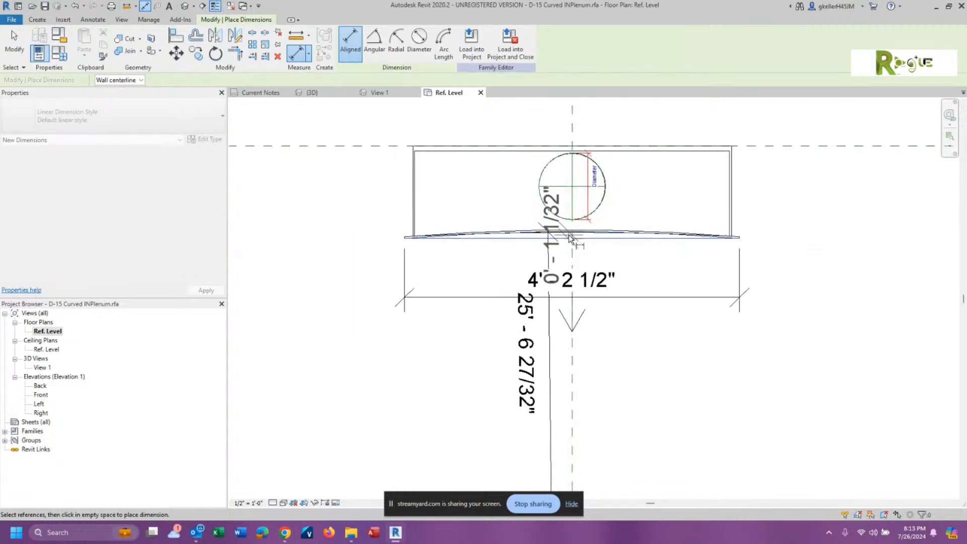
left_click(355, 265)
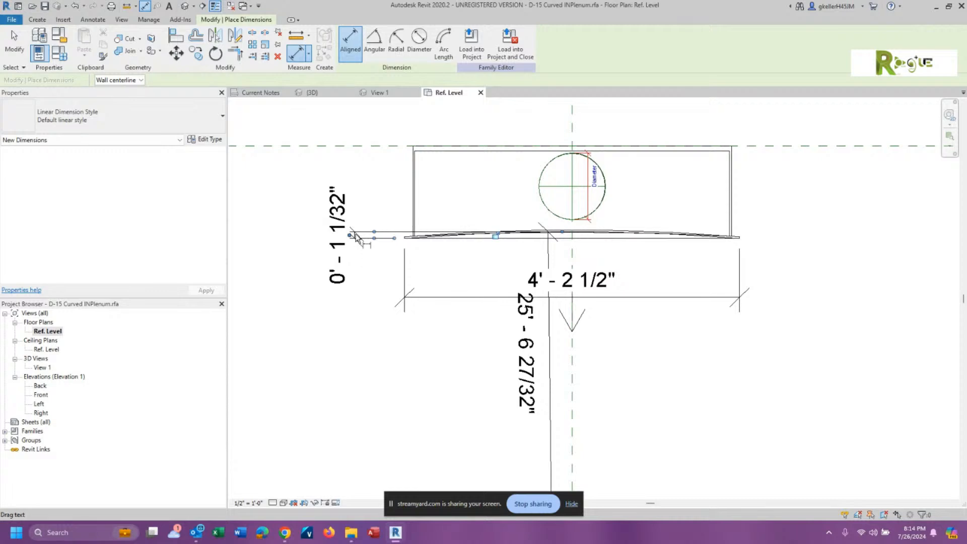
Move the curve depth dimension's text below its line, clear of the witness lines, and end dimensioning.
left_click_drag(350, 235, 342, 318)
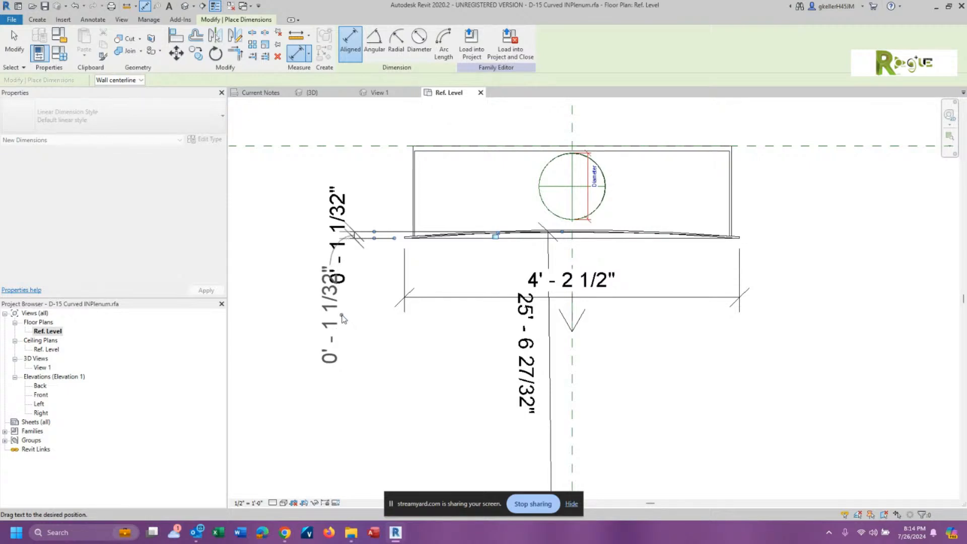
mouse_move(342, 318)
left_mouse_down()
mouse_move(342, 309)
mouse_move(358, 337)
mouse_move(367, 330)
mouse_move(331, 328)
mouse_move(347, 330)
left_mouse_up()
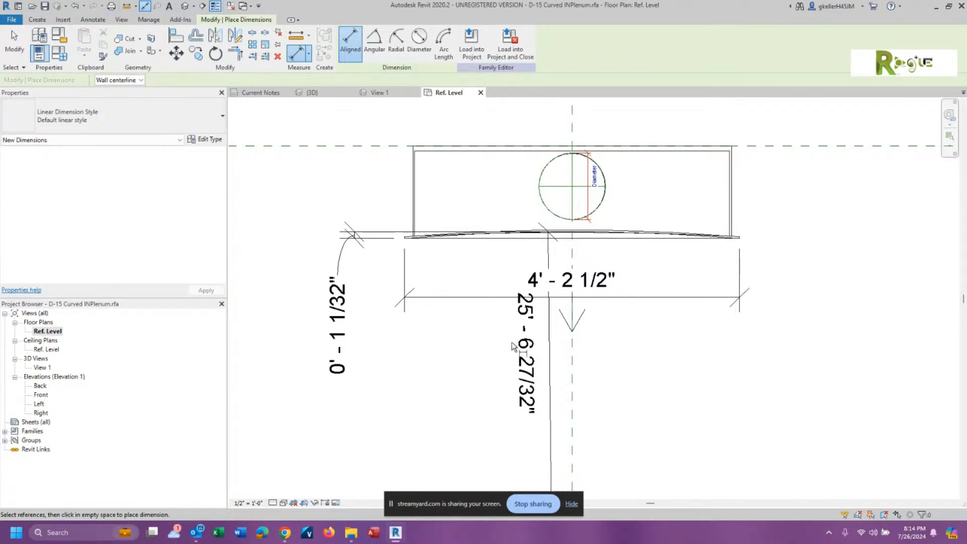
key("Escape")
key("Escape")
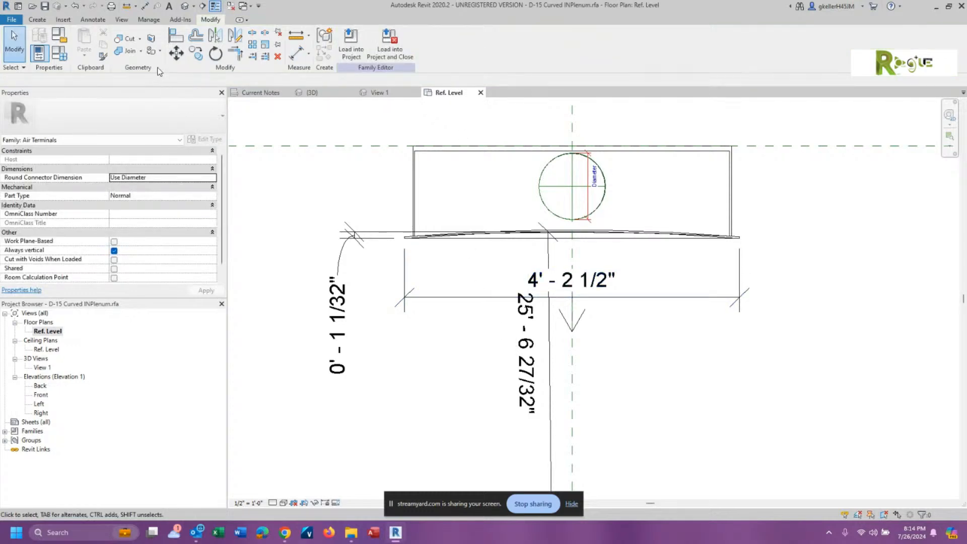
Draw two chained symbolic lines from the curved face's lower left endpoint to the arc's center and back to its lower right endpoint.
left_click(93, 20)
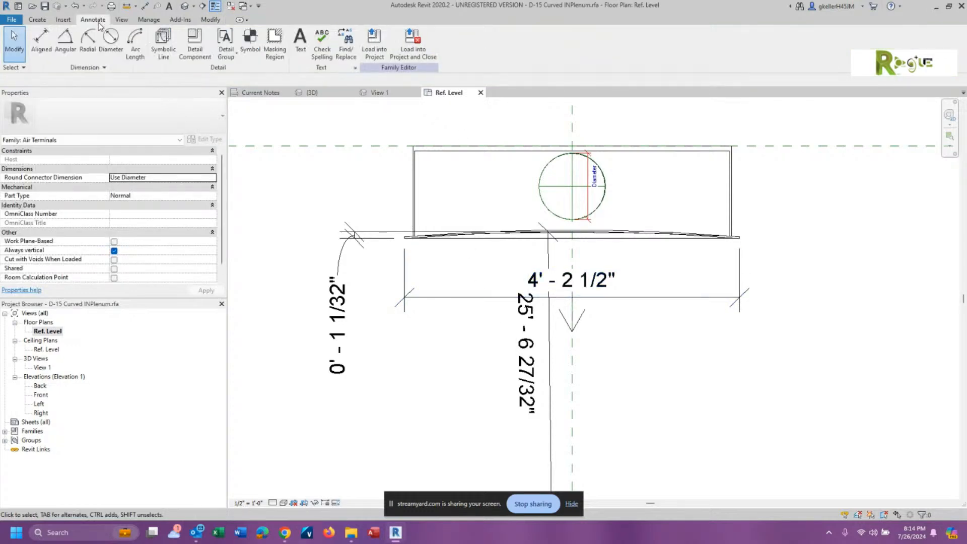
left_click(170, 49)
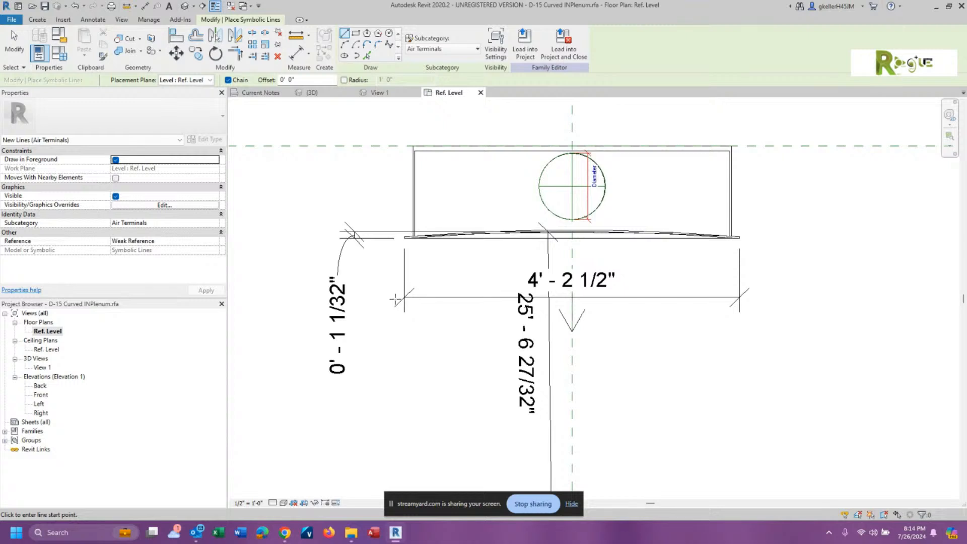
scroll(403, 270, "up", 2)
scroll(405, 257, "up", 2)
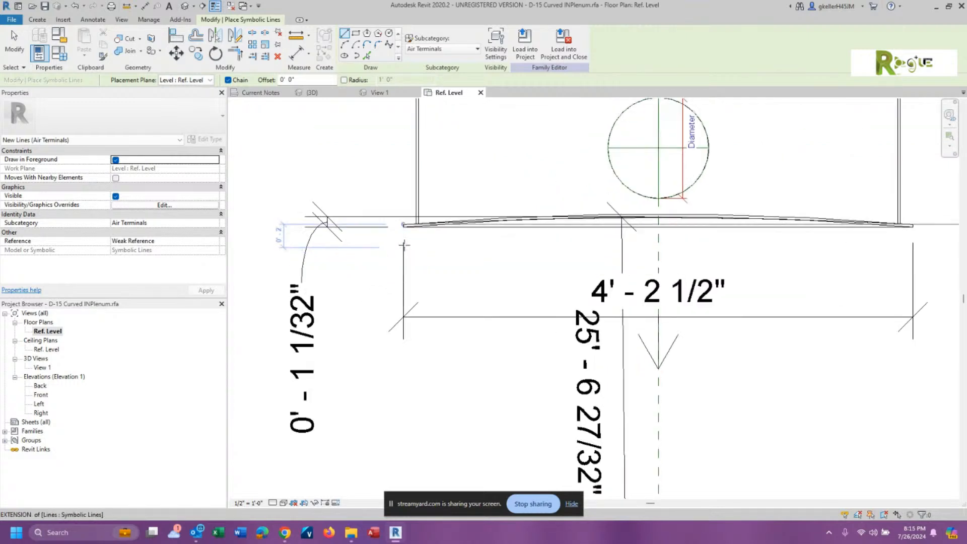
left_click(403, 224)
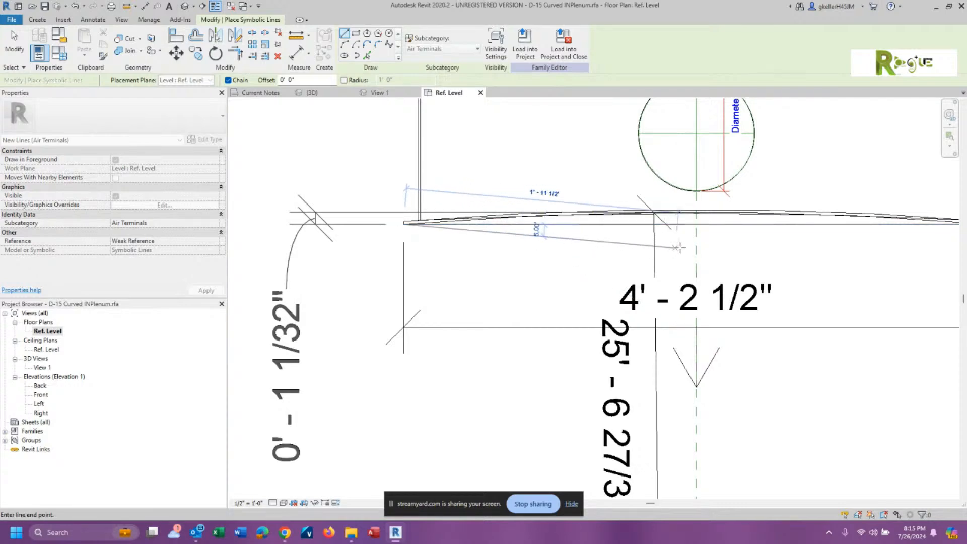
scroll(736, 239, "down", 2)
scroll(735, 240, "down", 1)
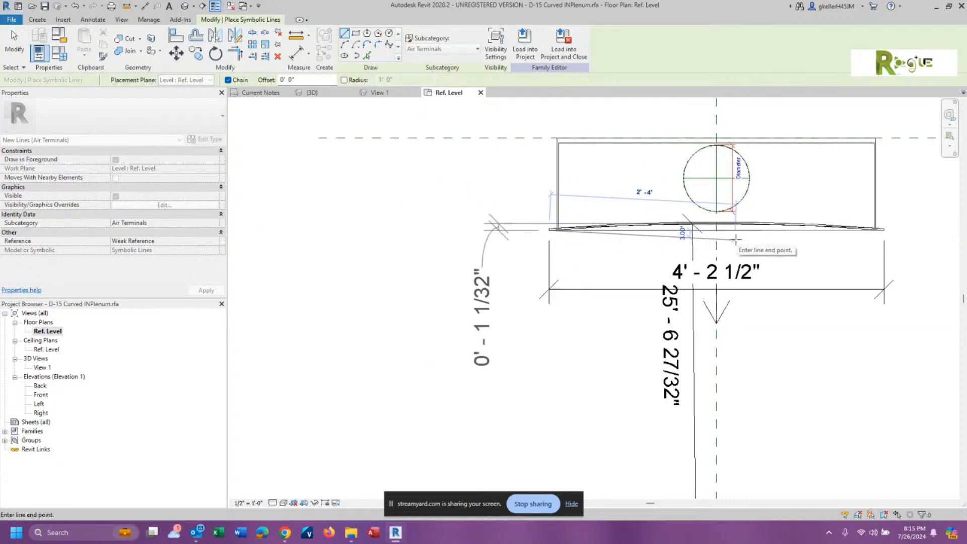
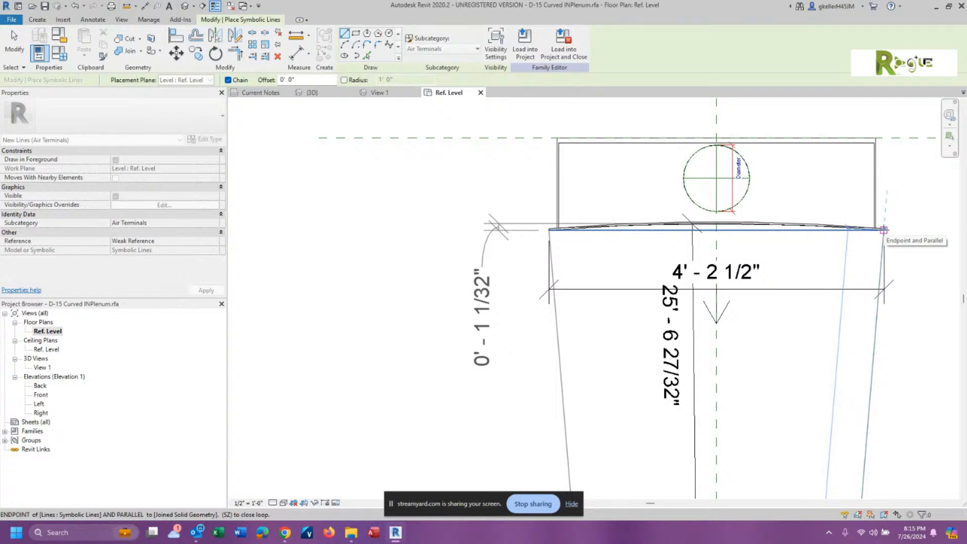
left_click(883, 230)
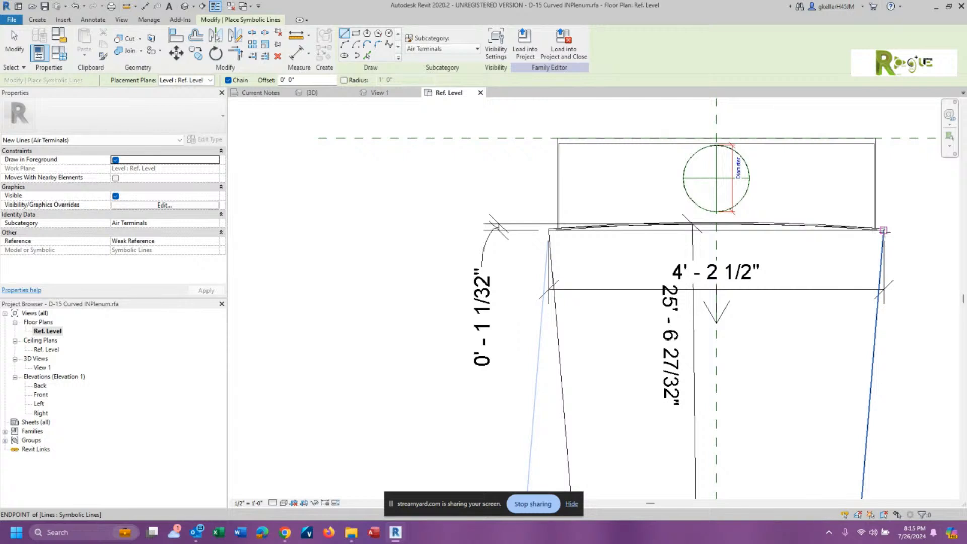
key("Escape")
key("Escape")
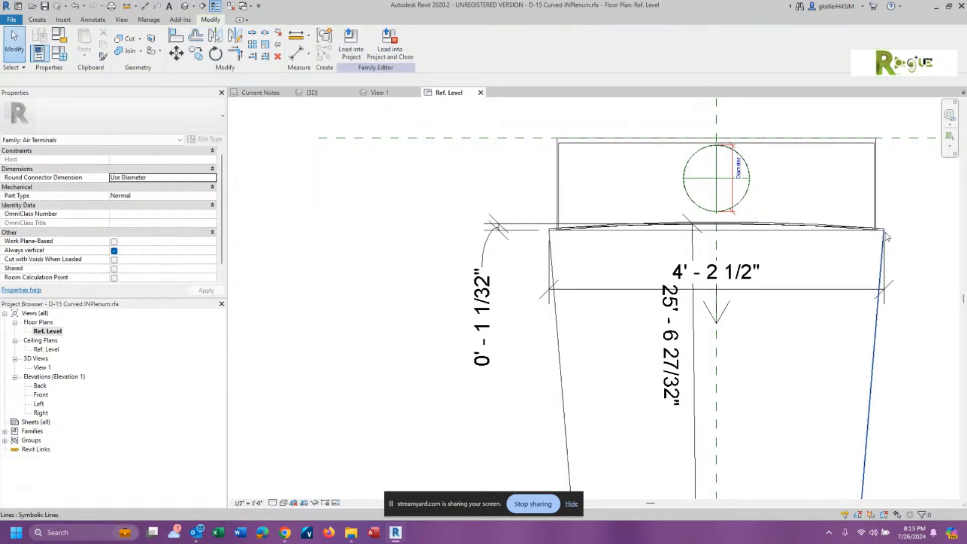
scroll(886, 236, "down", 5)
scroll(851, 282, "down", 2)
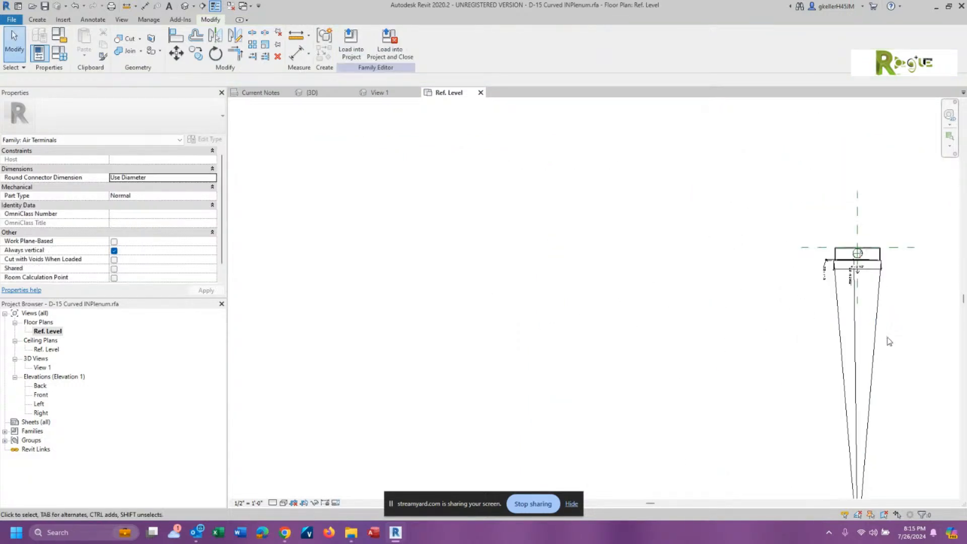
scroll(758, 292, "down", 3)
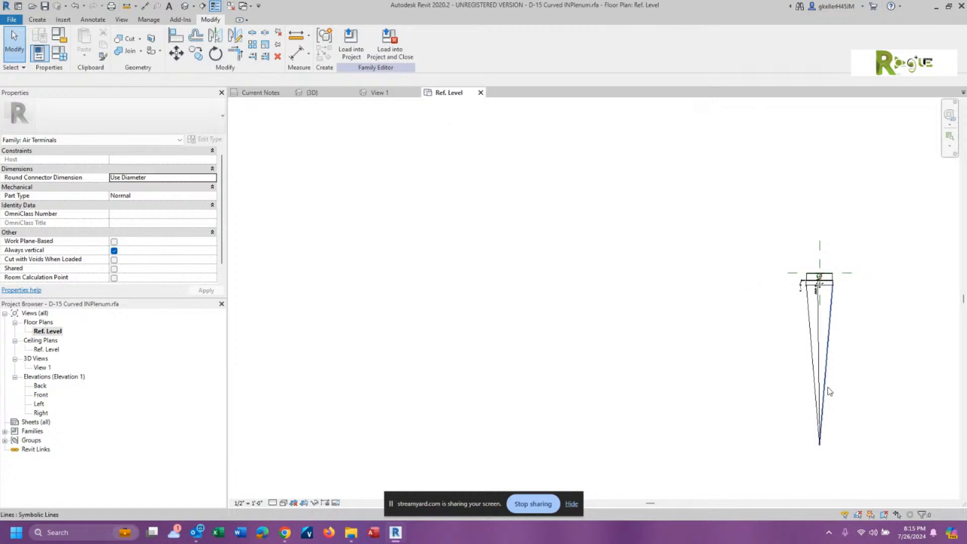
scroll(862, 427, "up", 3)
scroll(860, 424, "up", 1)
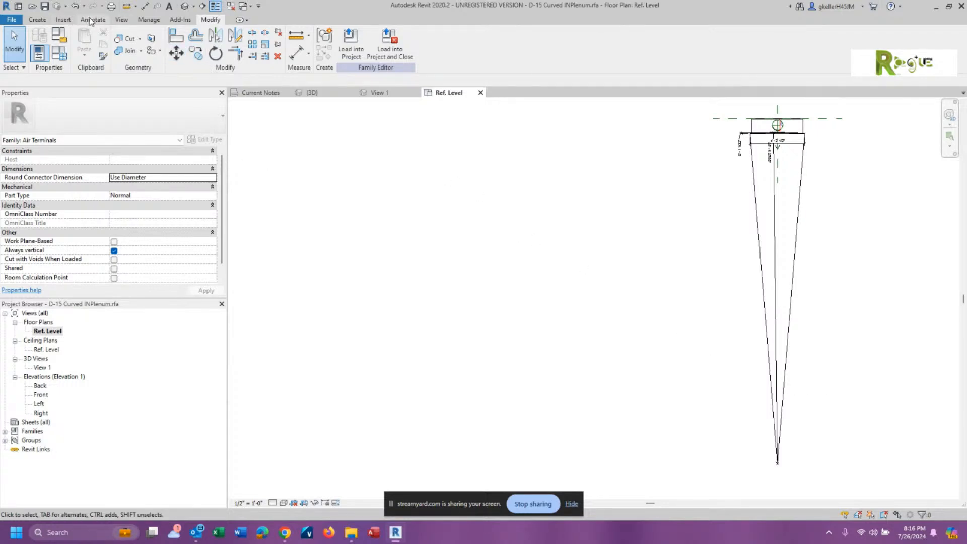
left_click(90, 18)
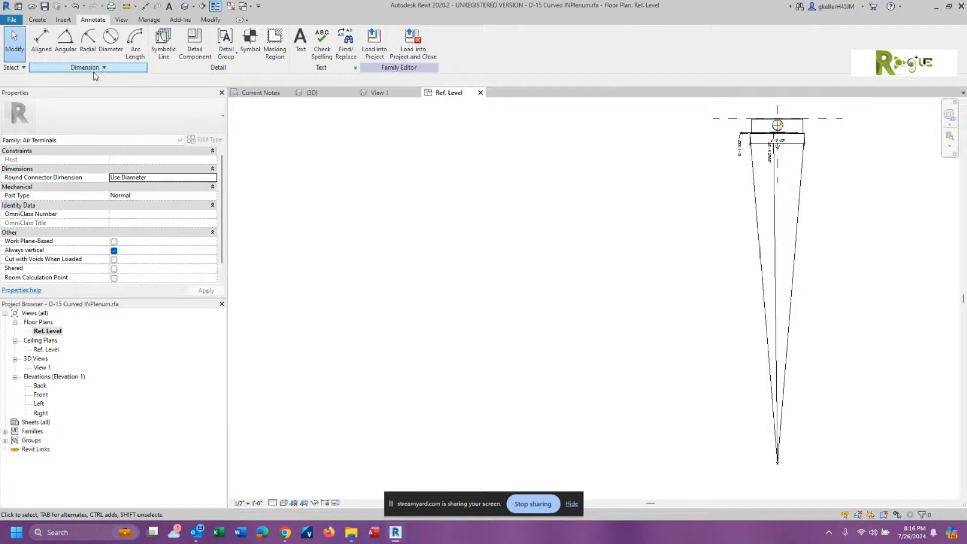
left_click(41, 40)
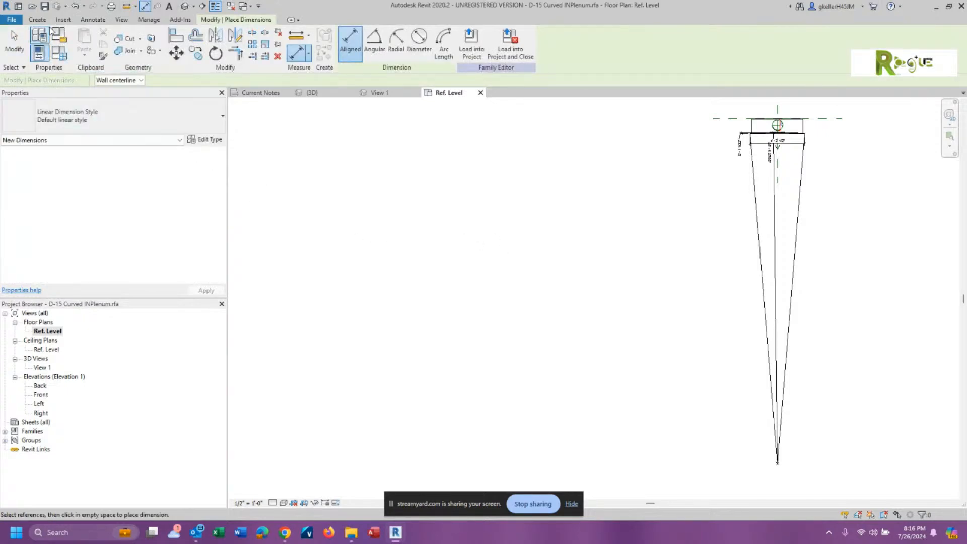
left_click(90, 20)
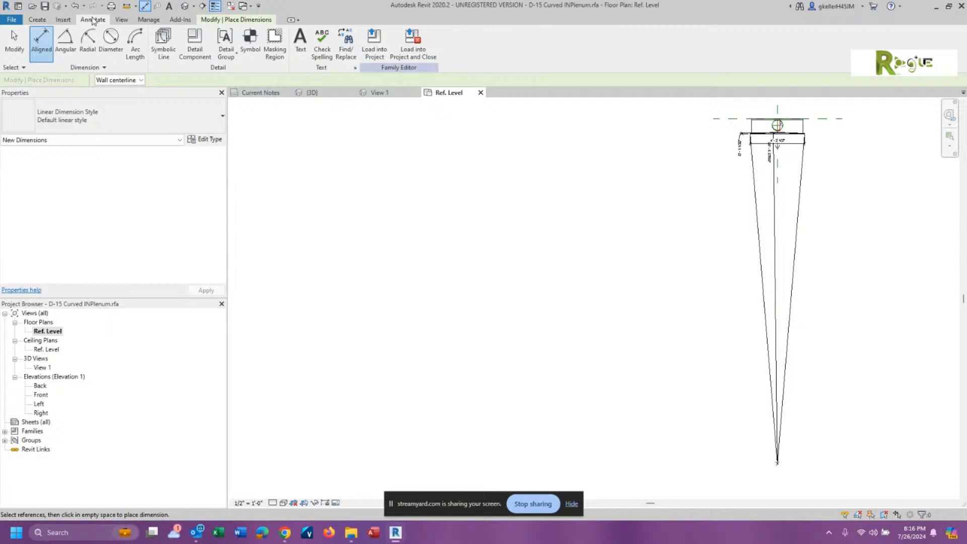
left_click(64, 48)
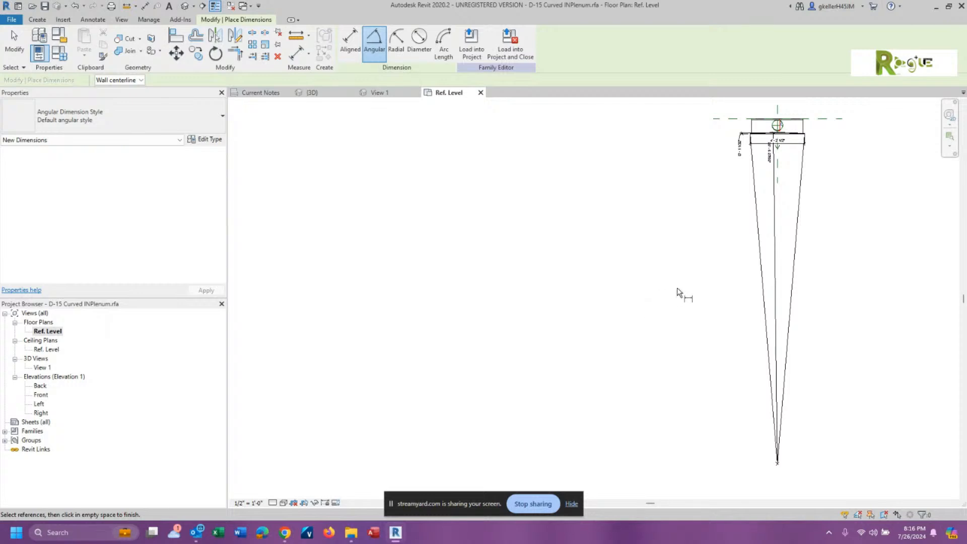
scroll(677, 288, "up", 2)
scroll(694, 287, "down", 2)
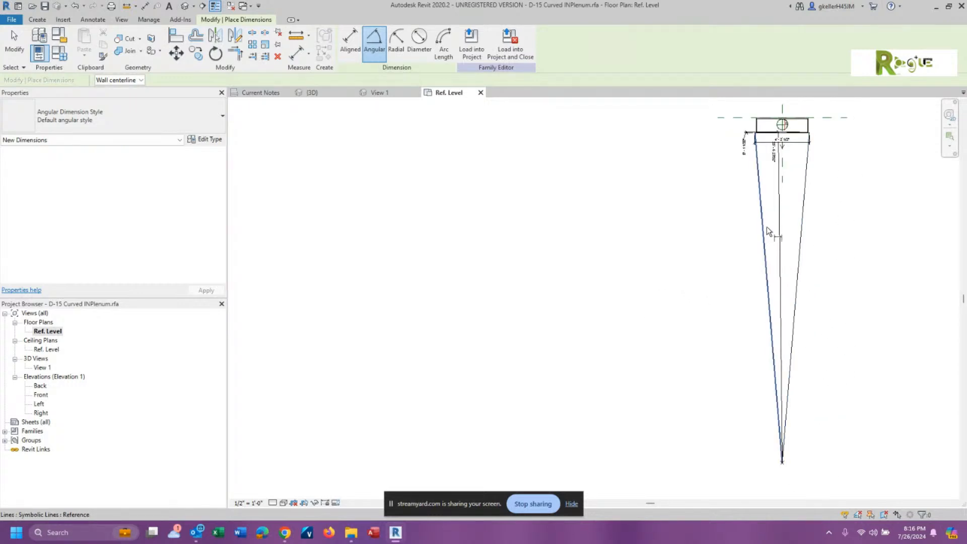
left_click(803, 220)
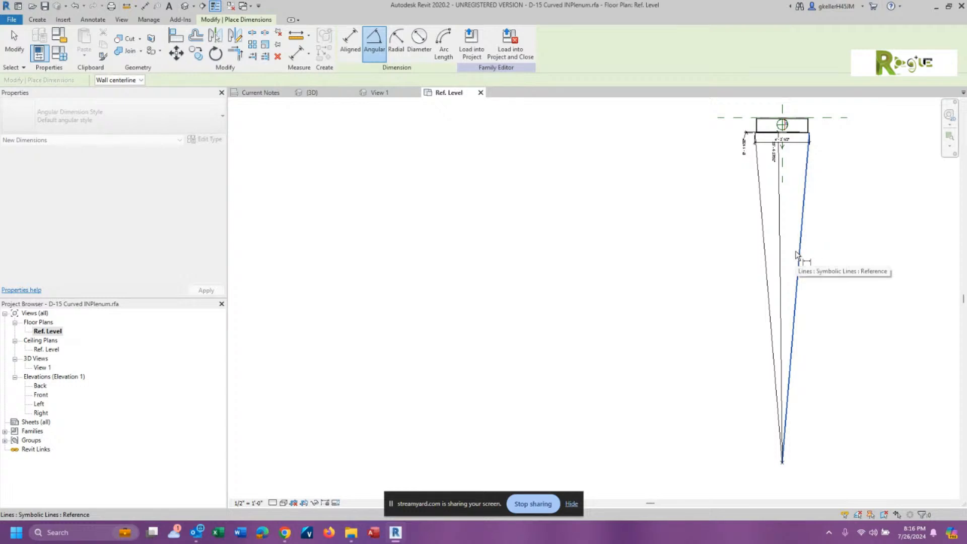
scroll(812, 222, "up", 3)
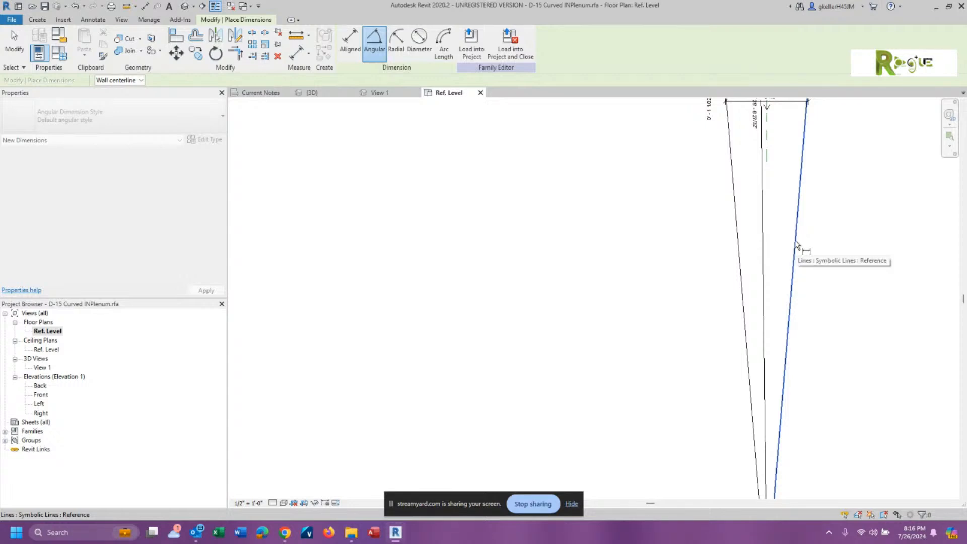
scroll(795, 243, "up", 1)
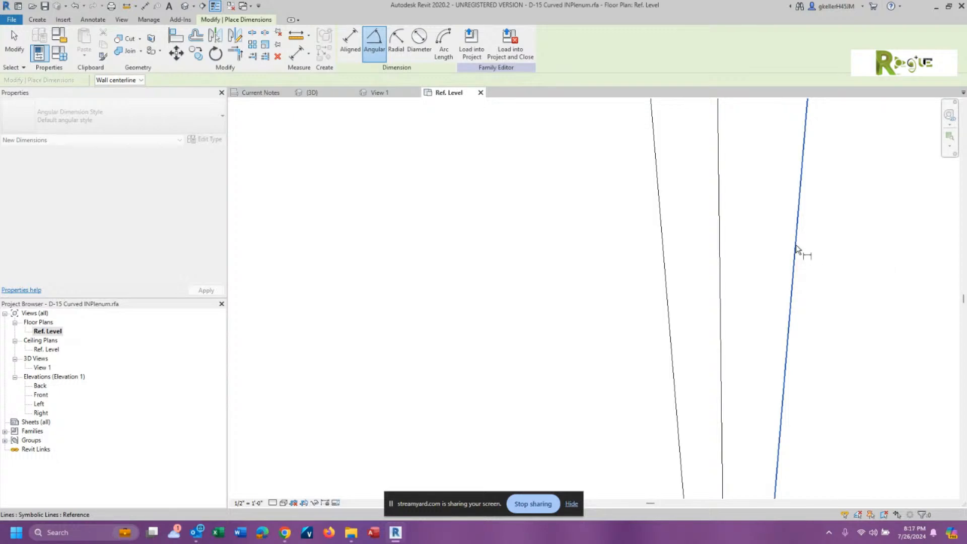
scroll(795, 249, "down", 5)
key("Escape")
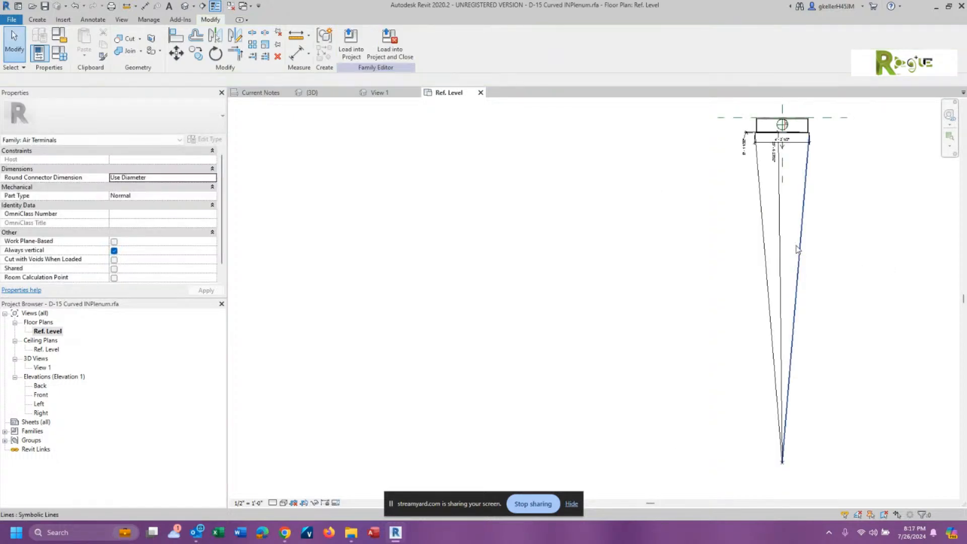
Place an angular dimension between the two converging symbolic lines, with its arc just below the face's overall width dimension, and end dimensioning.
scroll(796, 250, "up", 3)
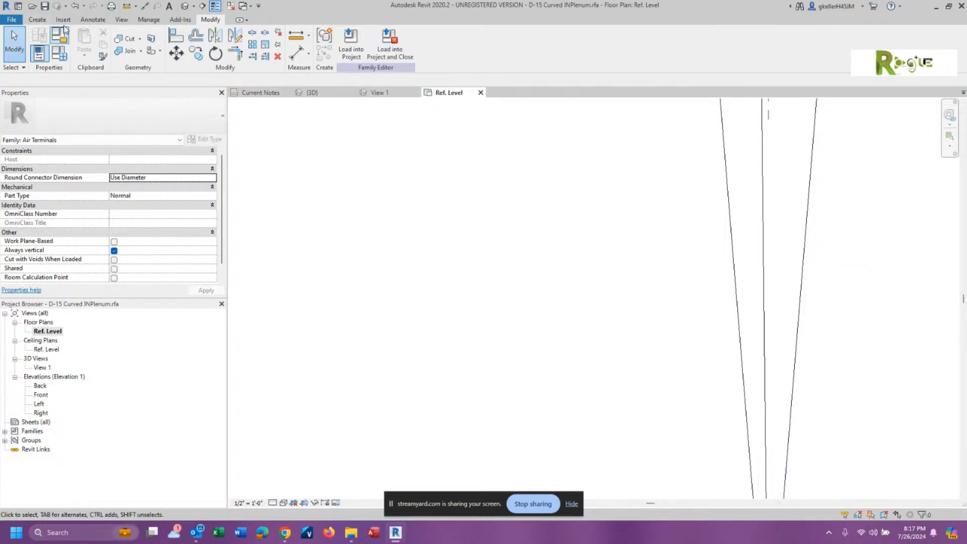
left_click(83, 21)
left_click(65, 43)
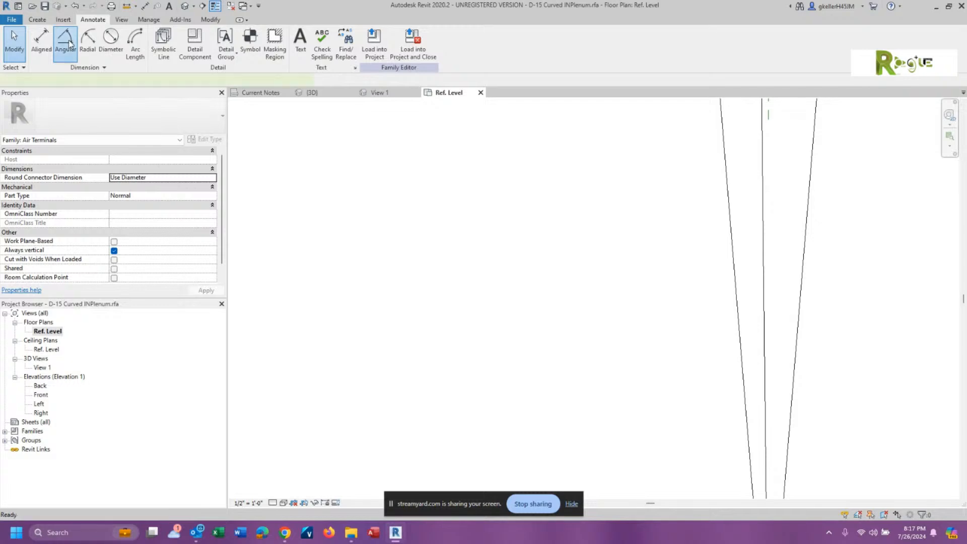
left_click(803, 265)
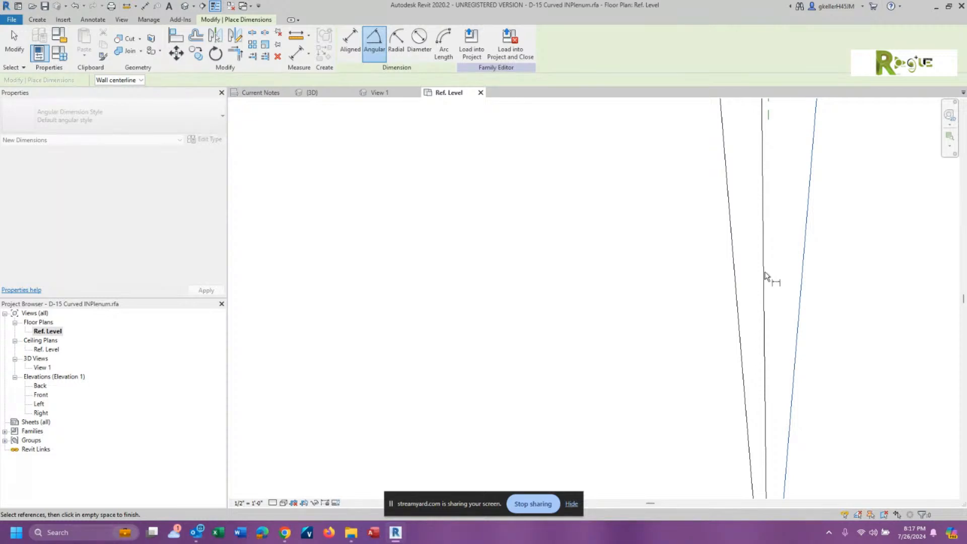
left_click(737, 296)
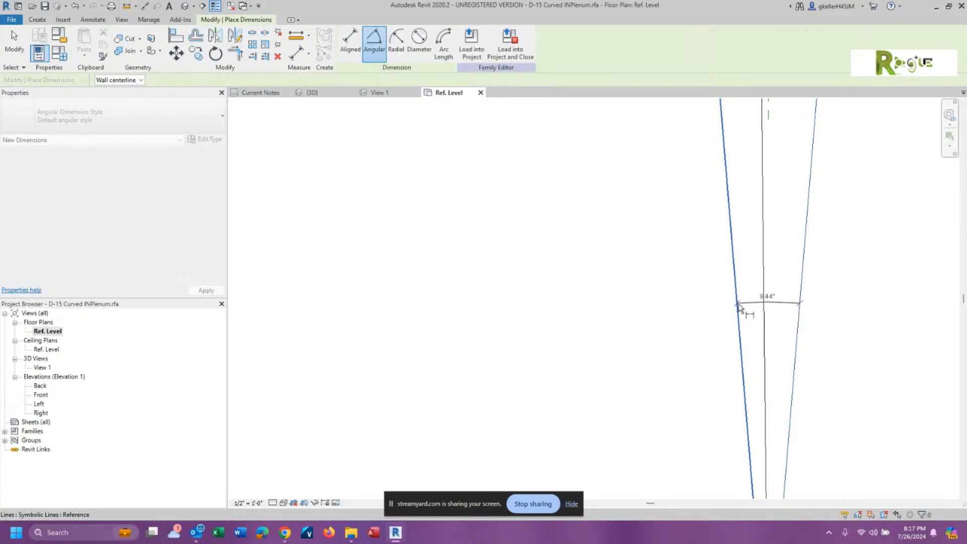
scroll(740, 308, "down", 2)
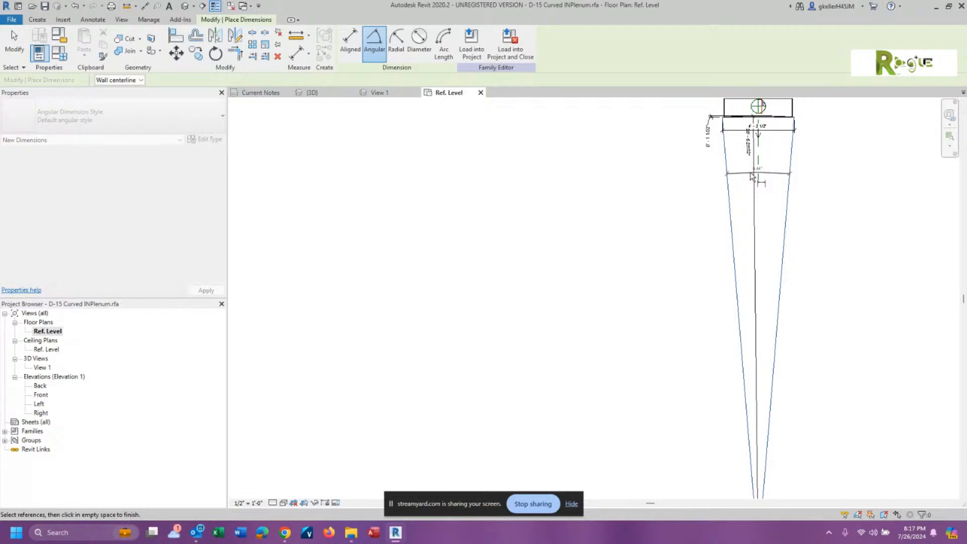
left_click(750, 173)
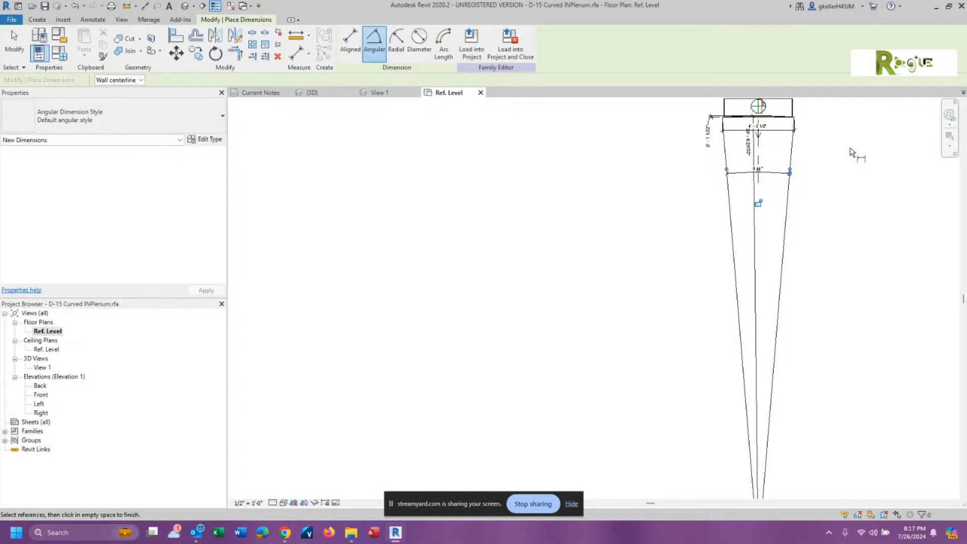
key("Escape")
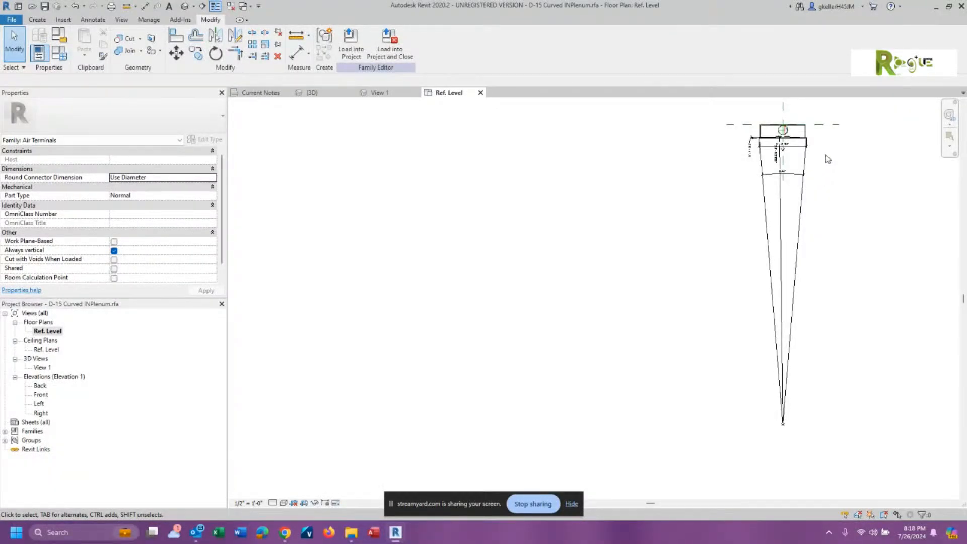
Start an arc length dimension along the curved face's lower arc, with the arc's left endpoint as the first reference.
middle_click_drag(828, 159, 736, 252)
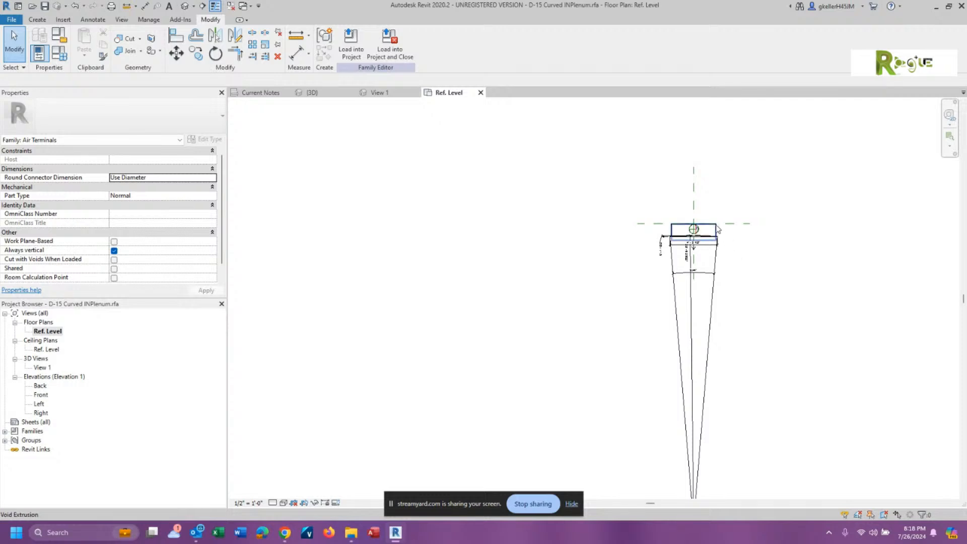
scroll(706, 216, "up", 2)
scroll(706, 216, "up", 4)
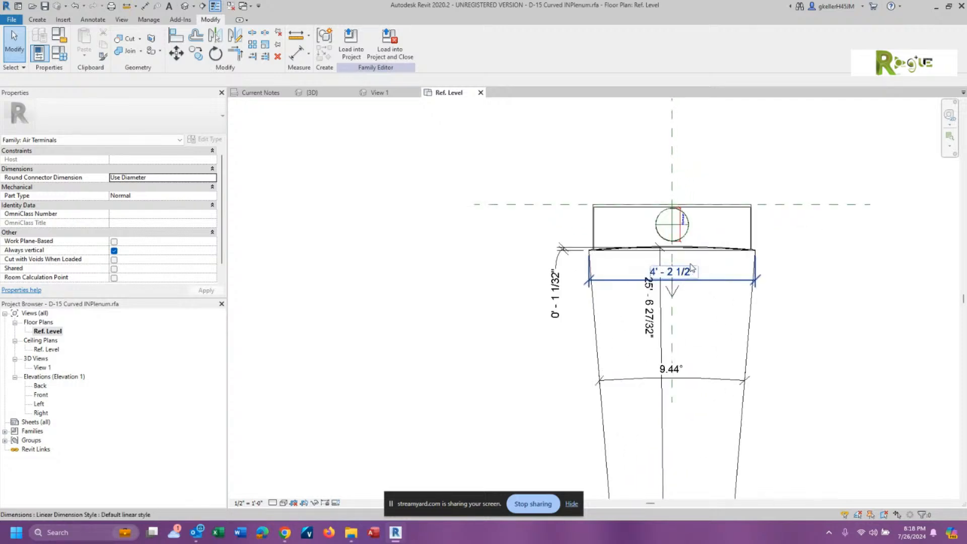
scroll(706, 250, "up", 3)
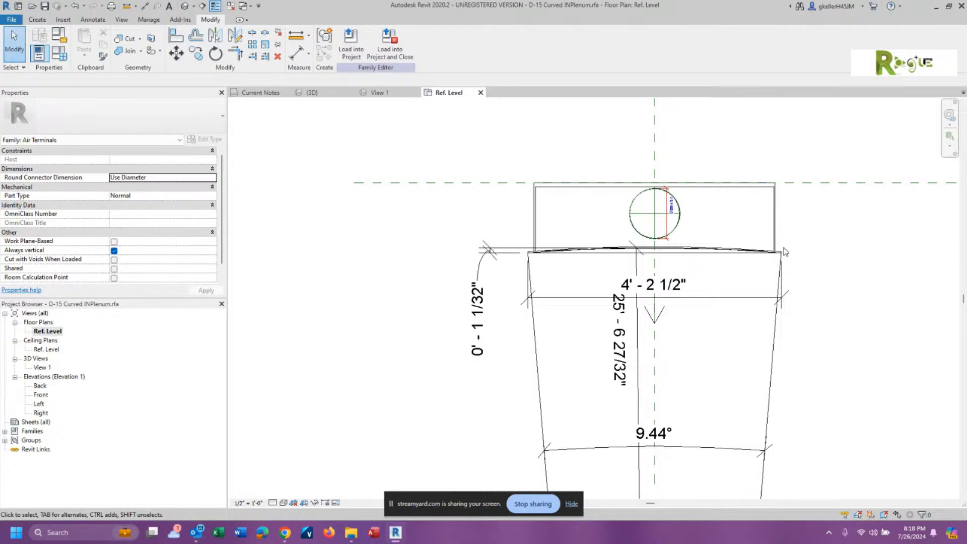
scroll(784, 260, "up", 3)
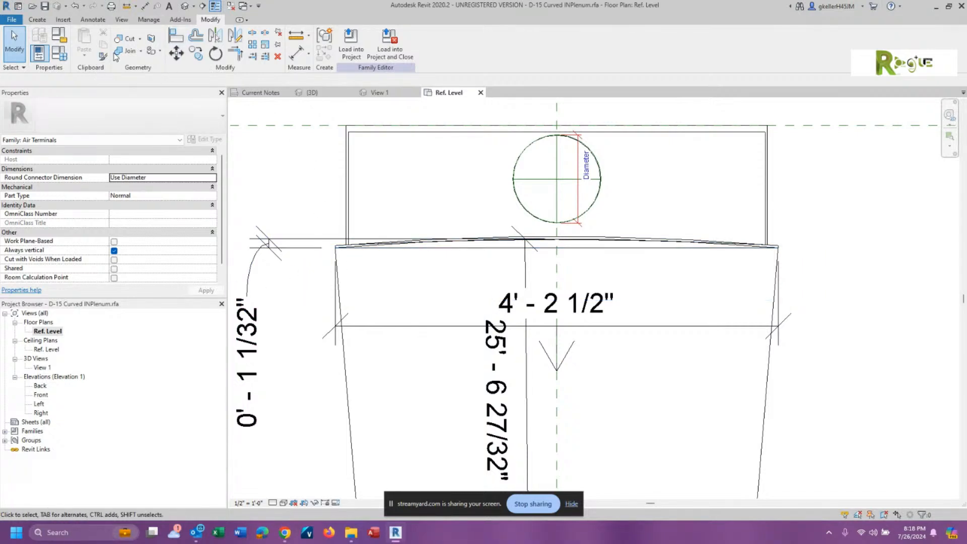
left_click(92, 19)
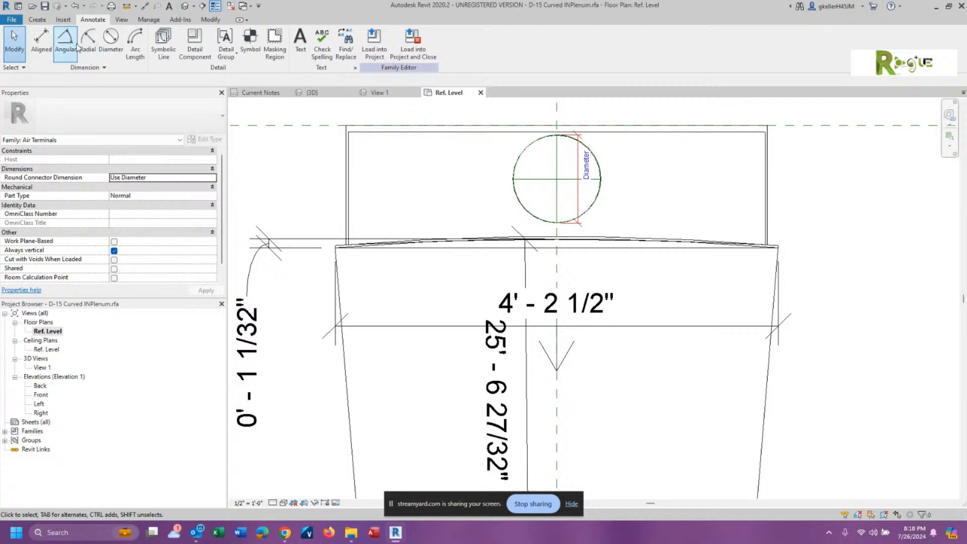
left_click(135, 44)
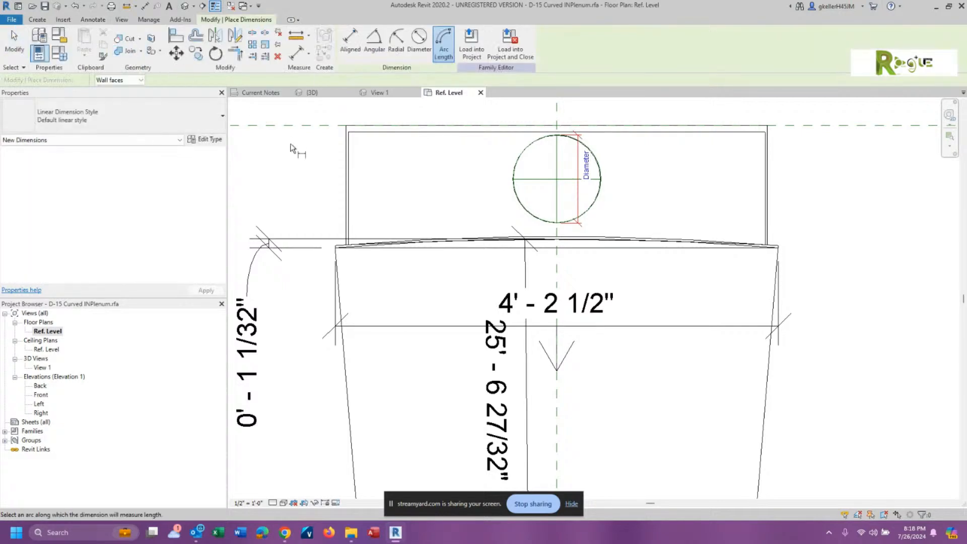
left_click(336, 254)
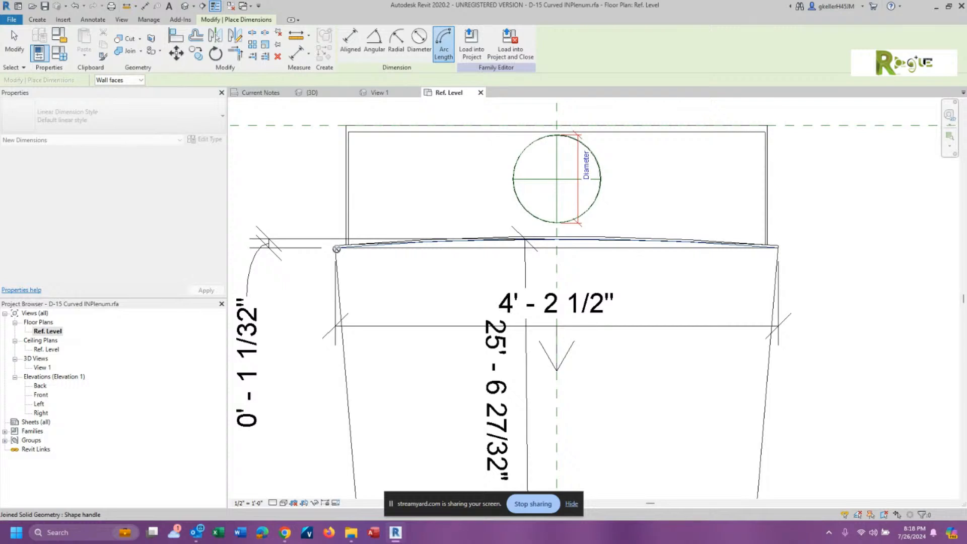
scroll(336, 249, "up", 5)
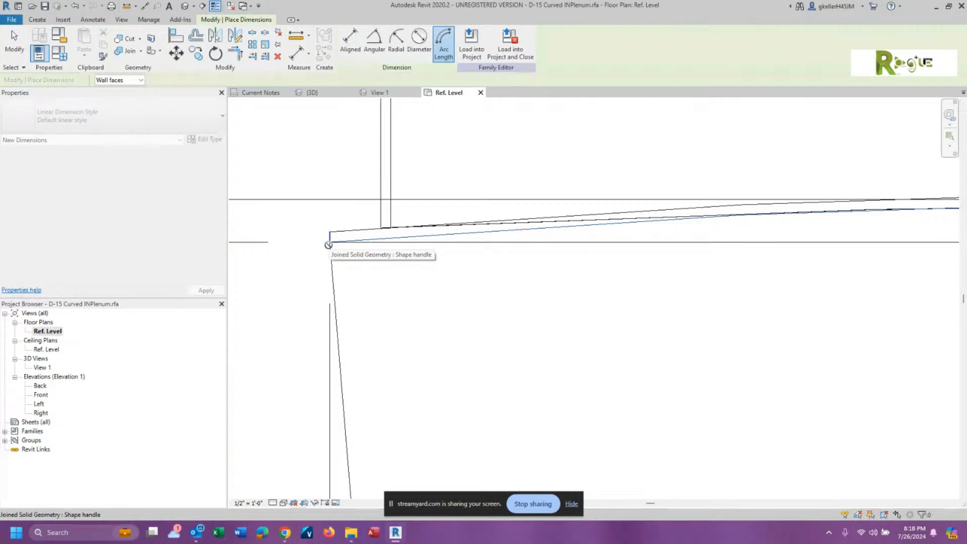
key("Tab")
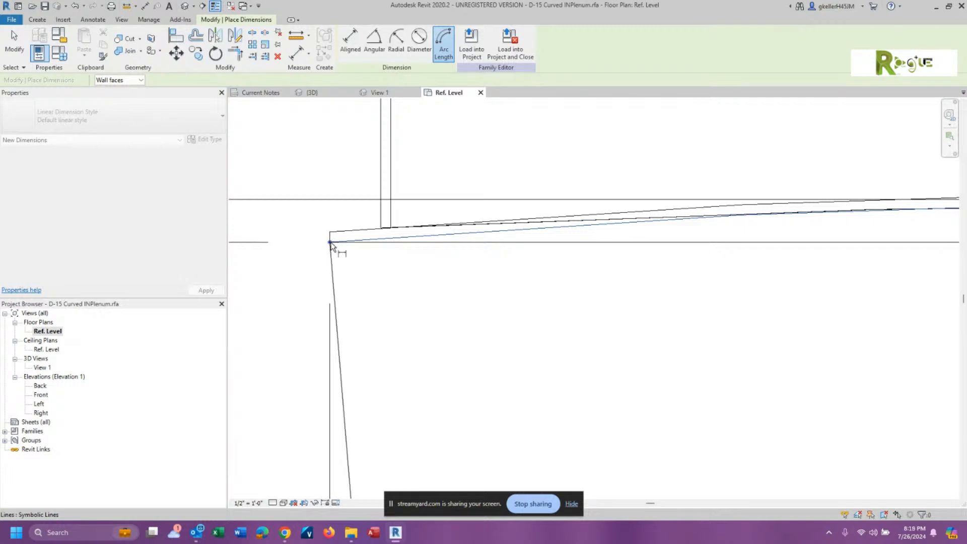
Add the arc's right endpoint as the second reference and place the arc length dimension just above the plenum box.
scroll(332, 245, "down", 2)
scroll(363, 254, "down", 1)
scroll(371, 252, "down", 1)
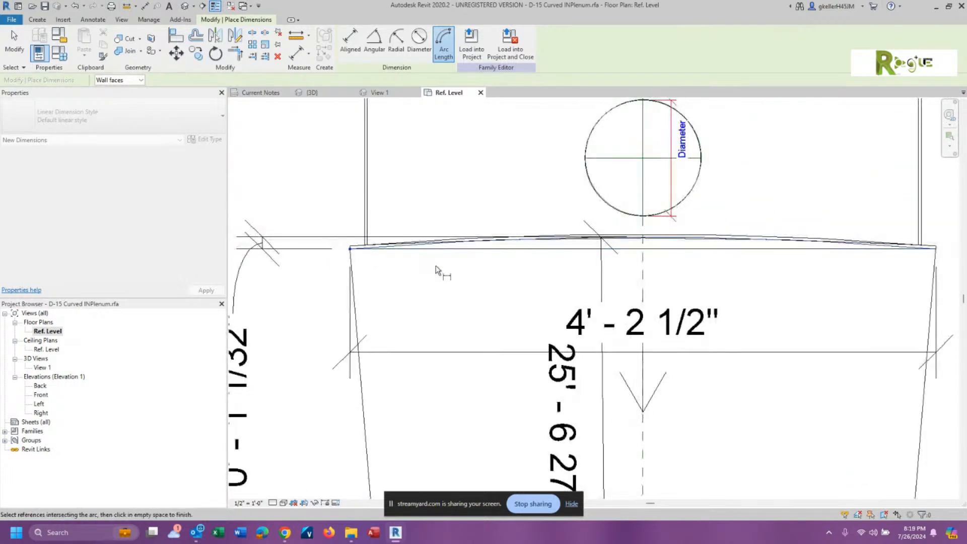
scroll(880, 265, "down", 1)
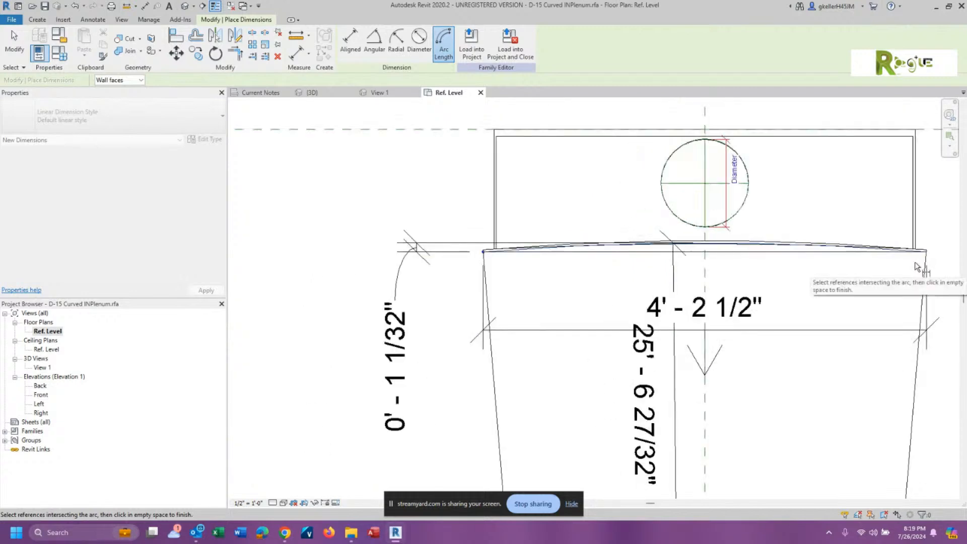
scroll(927, 255, "up", 4)
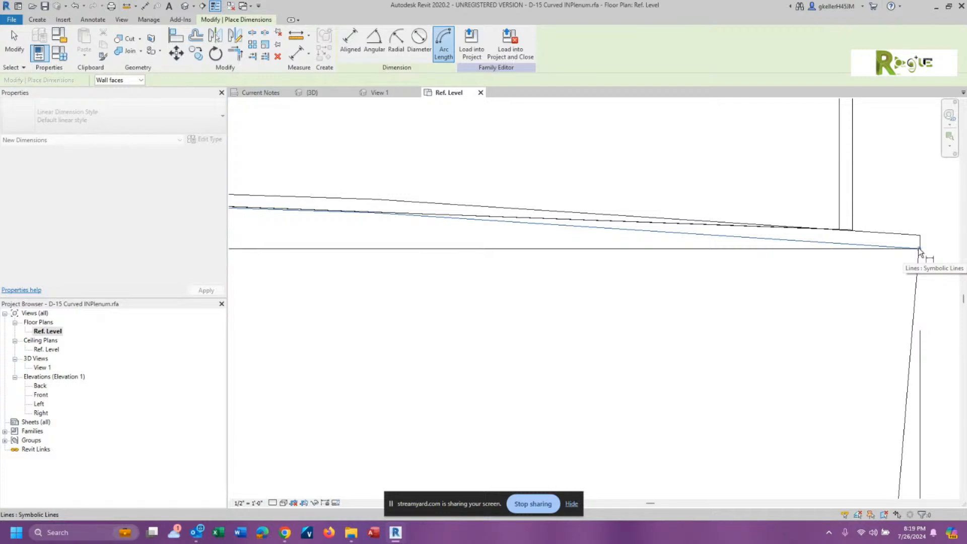
left_click(918, 248)
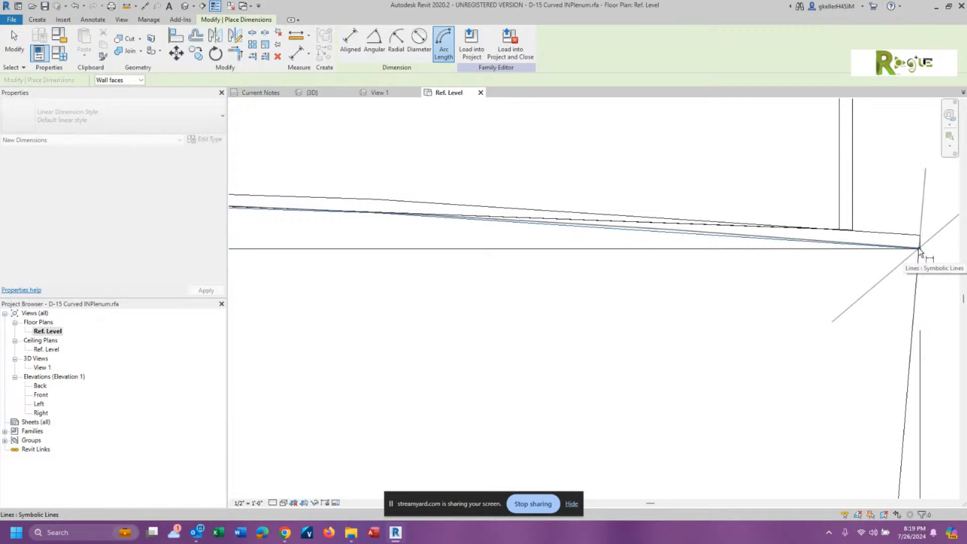
scroll(918, 247, "down", 5)
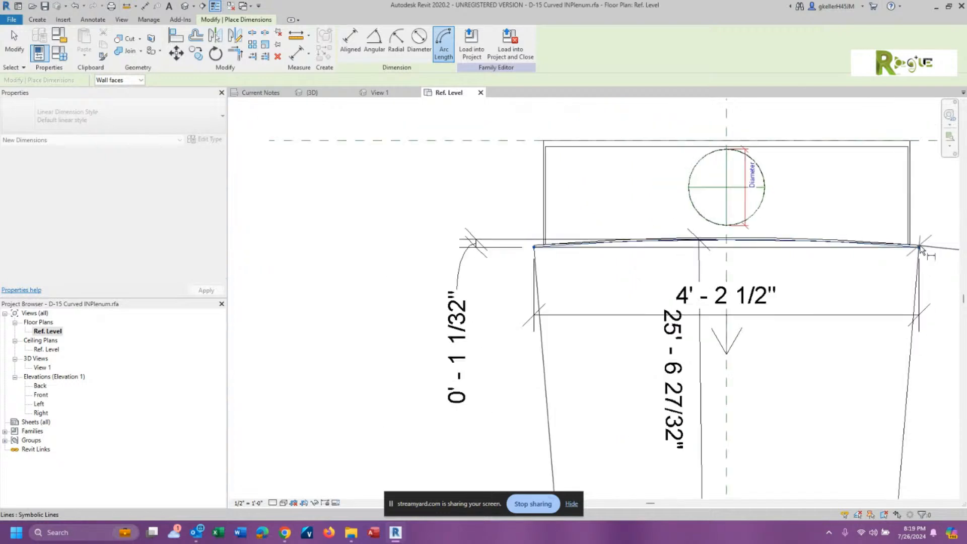
scroll(919, 248, "down", 2)
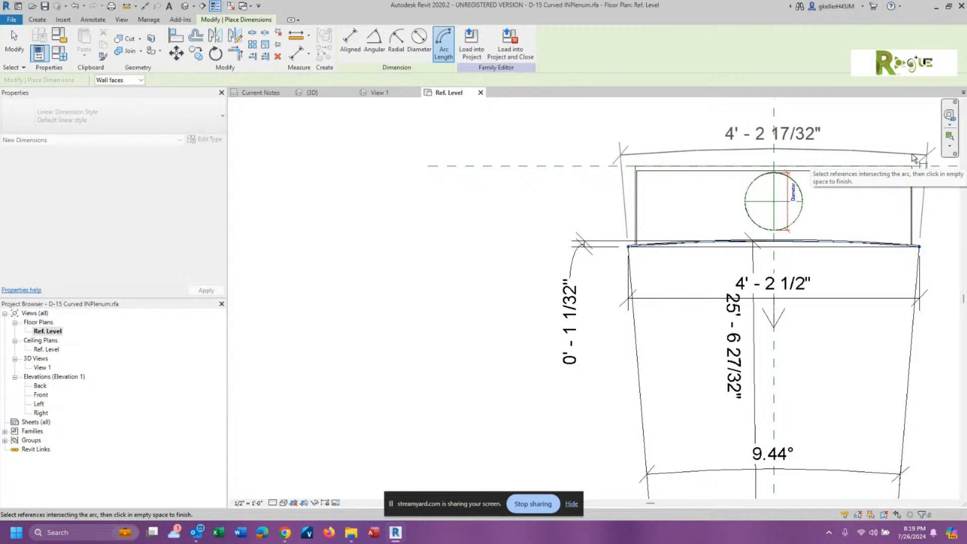
left_click(914, 158)
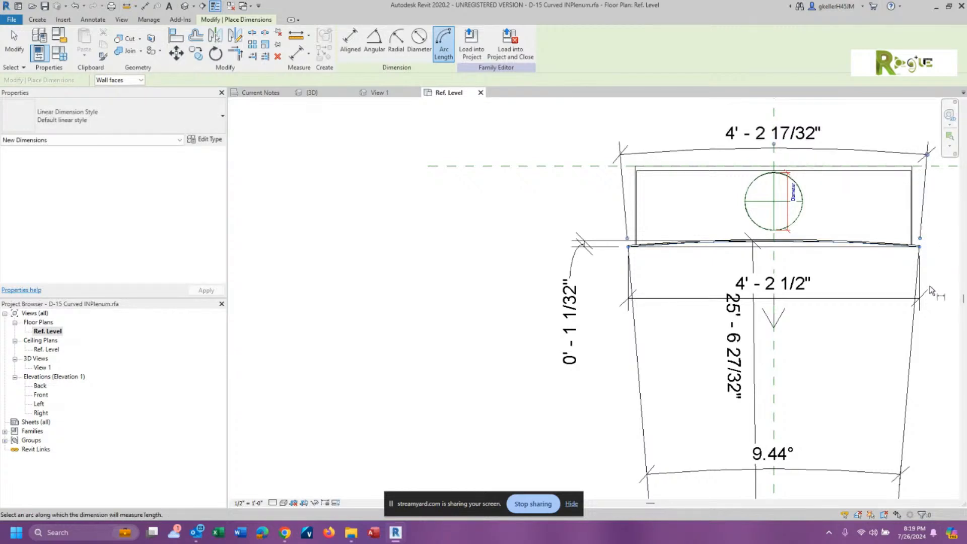
Capture a rectangular screen snip of the air terminal, covering the arc length, width, radius, depth and angle dimensions.
scroll(928, 290, "down", 2)
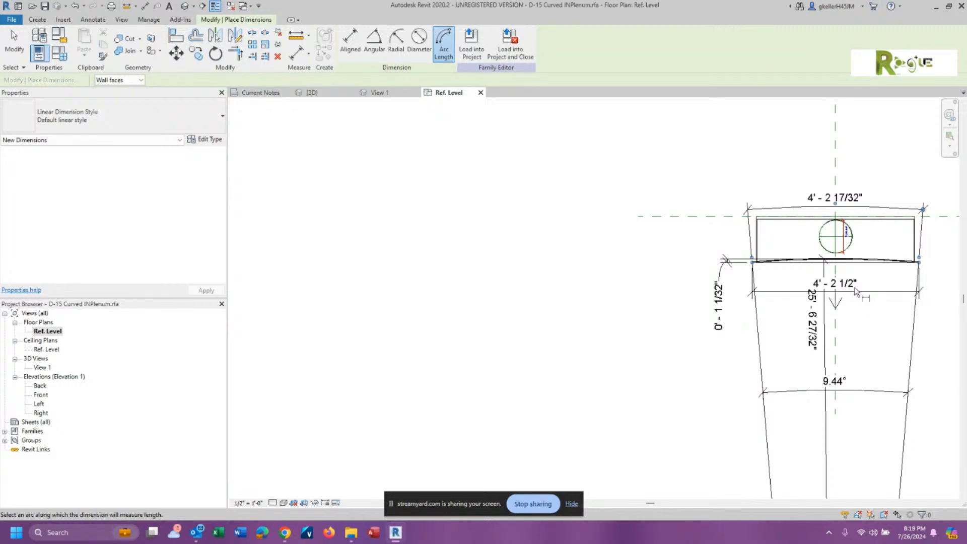
scroll(710, 189, "down", 2)
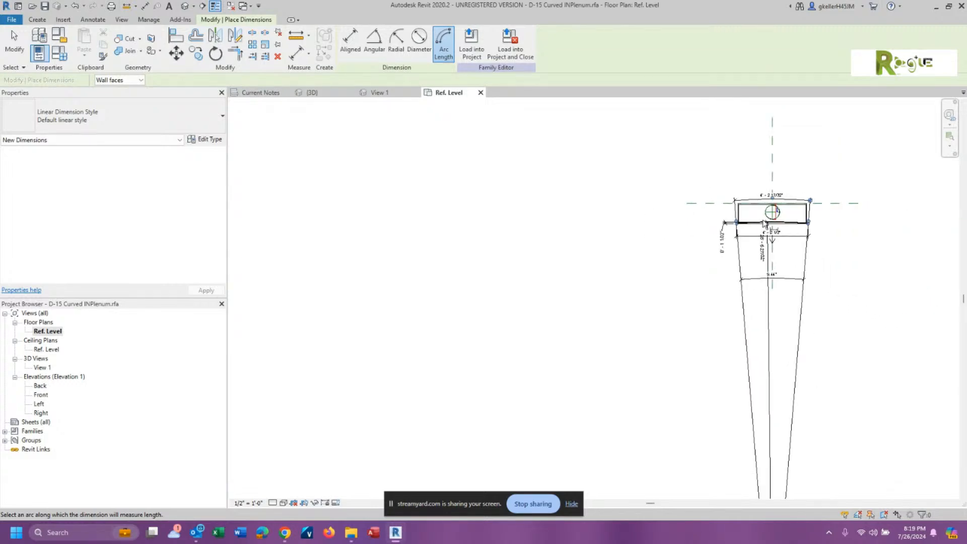
scroll(838, 219, "up", 3)
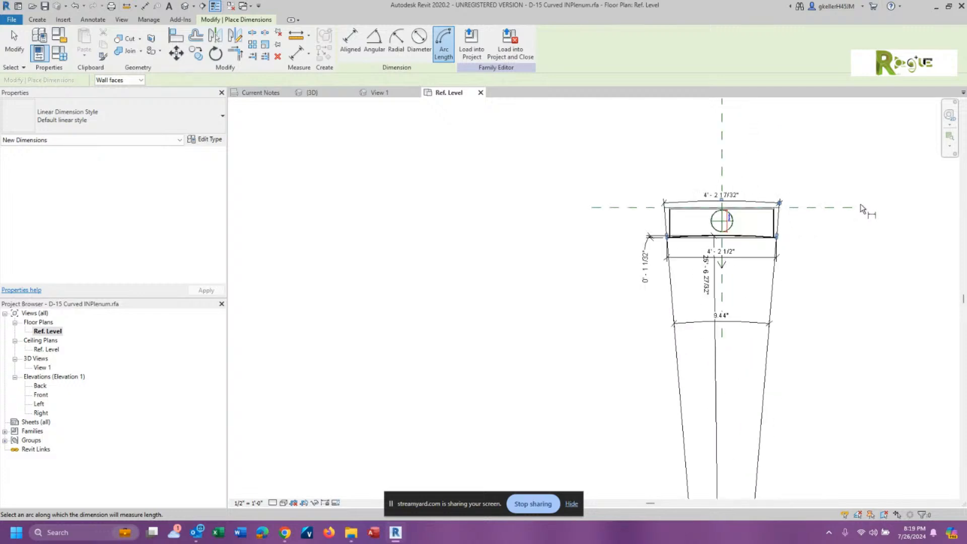
scroll(847, 222, "up", 3)
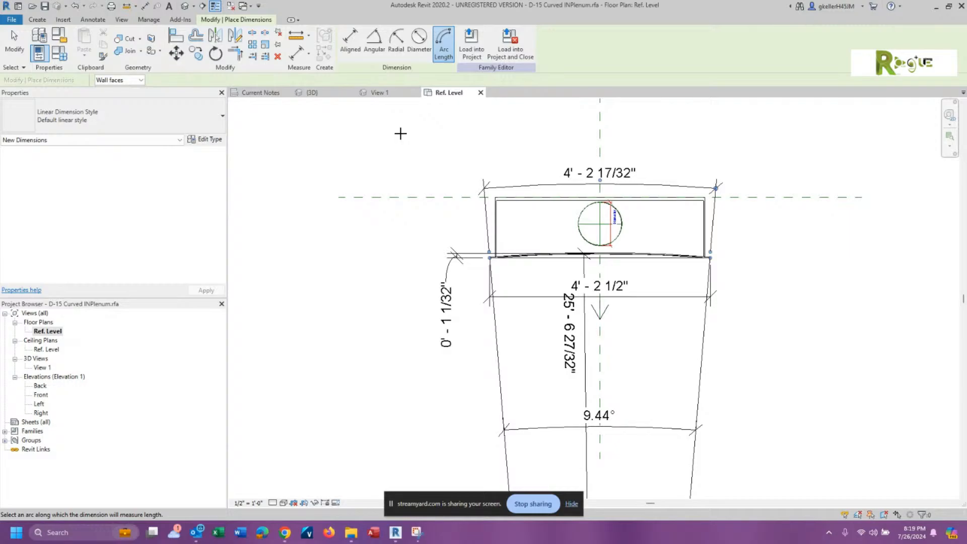
key("super+shift+s")
left_click_drag(402, 131, 817, 467)
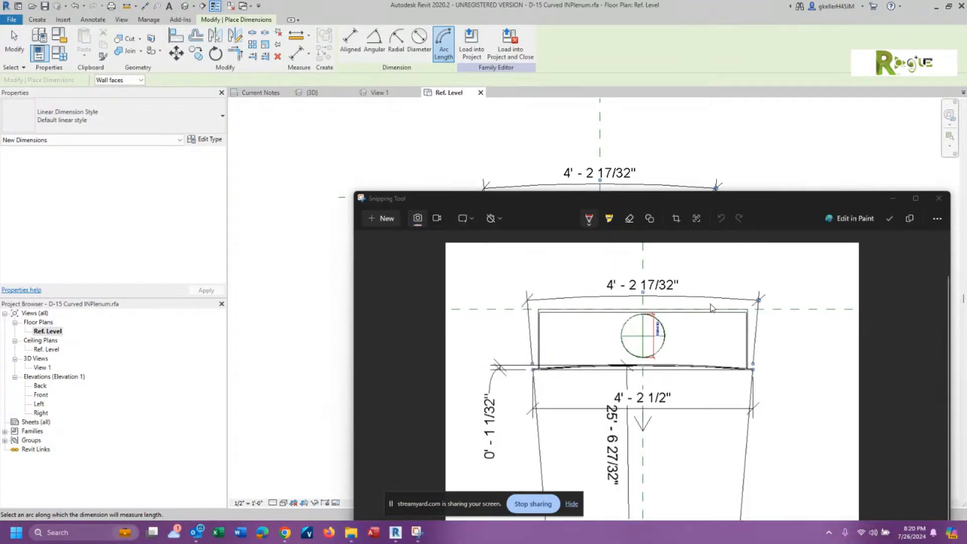
Start saving the snip from the Snipping Tool and choose the OneDrive Desktop folder as its destination.
left_click(935, 219)
left_click(890, 219)
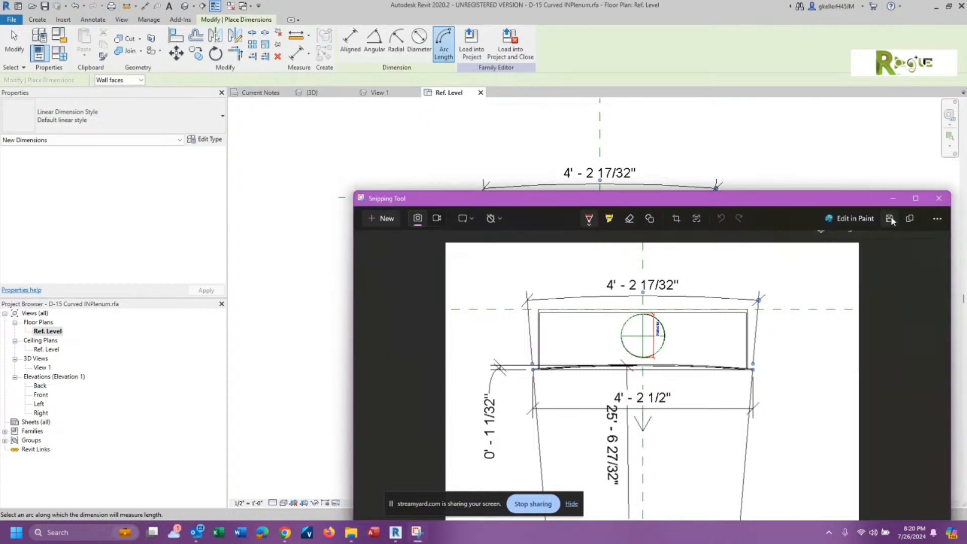
left_click(884, 224)
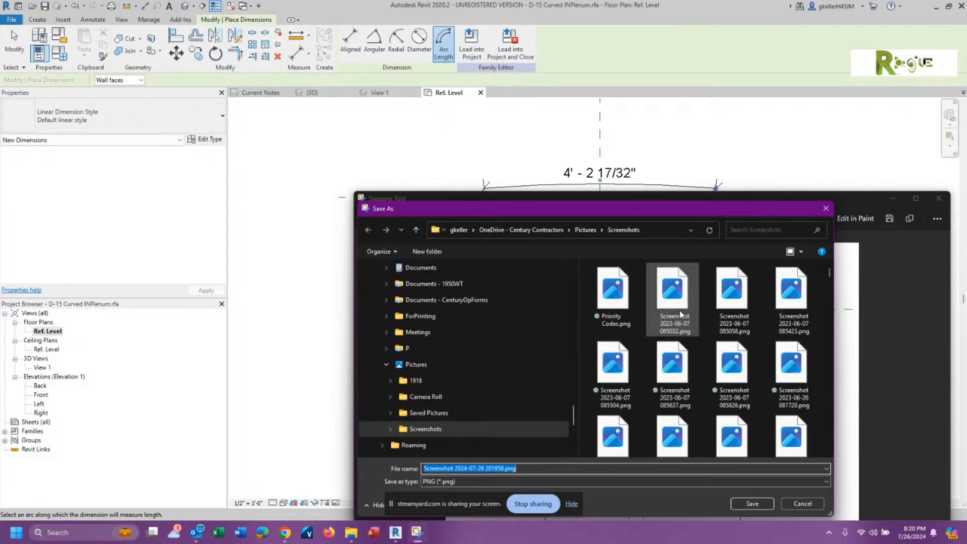
scroll(445, 289, "up", 10)
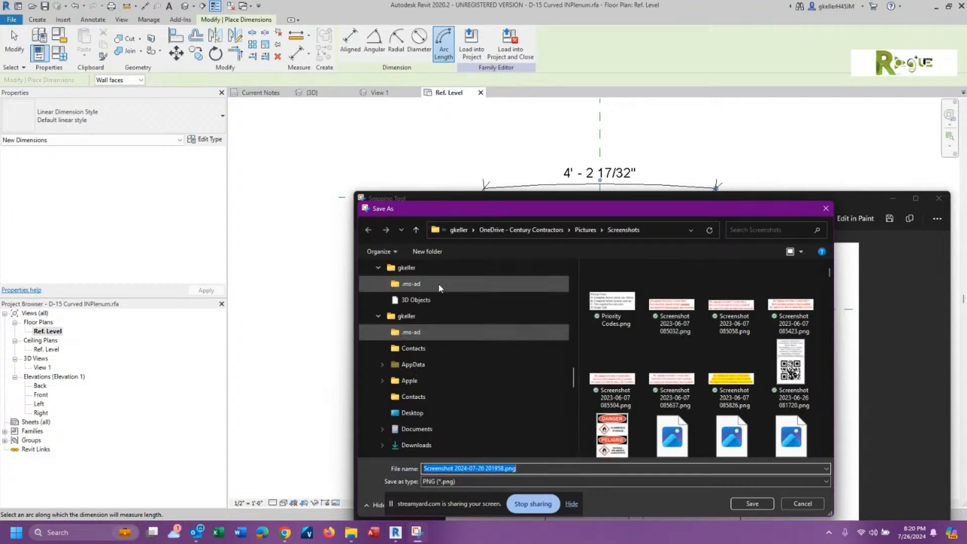
scroll(444, 300, "up", 5)
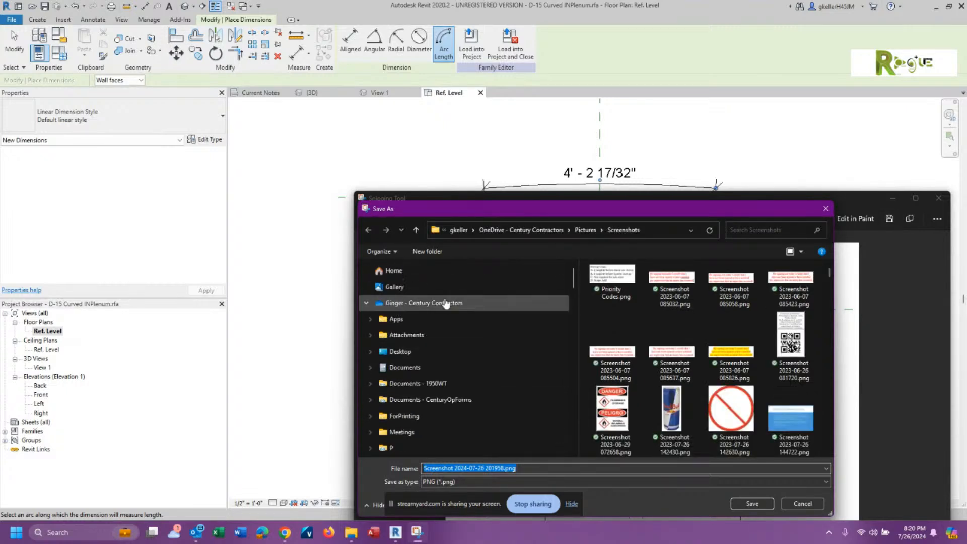
left_click(413, 352)
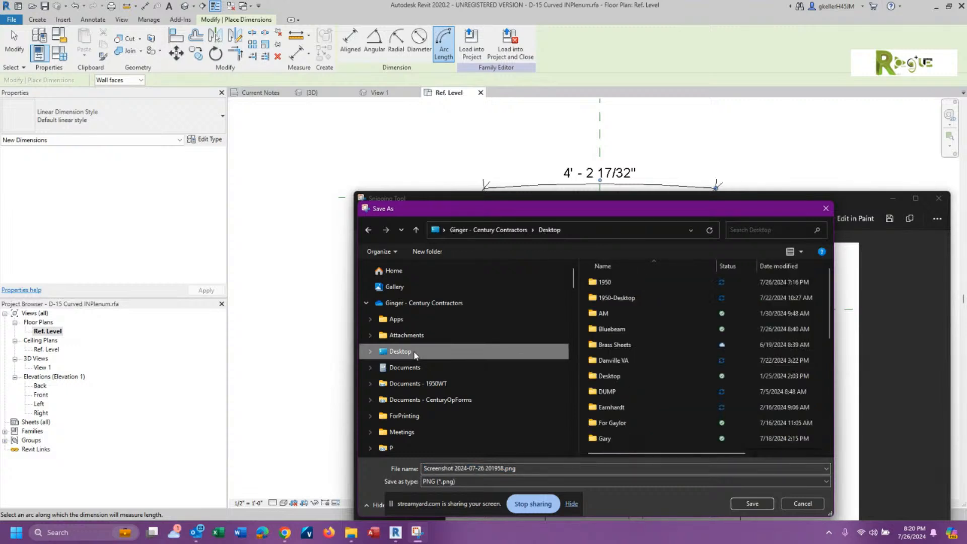
left_click_drag(577, 209, 578, 207)
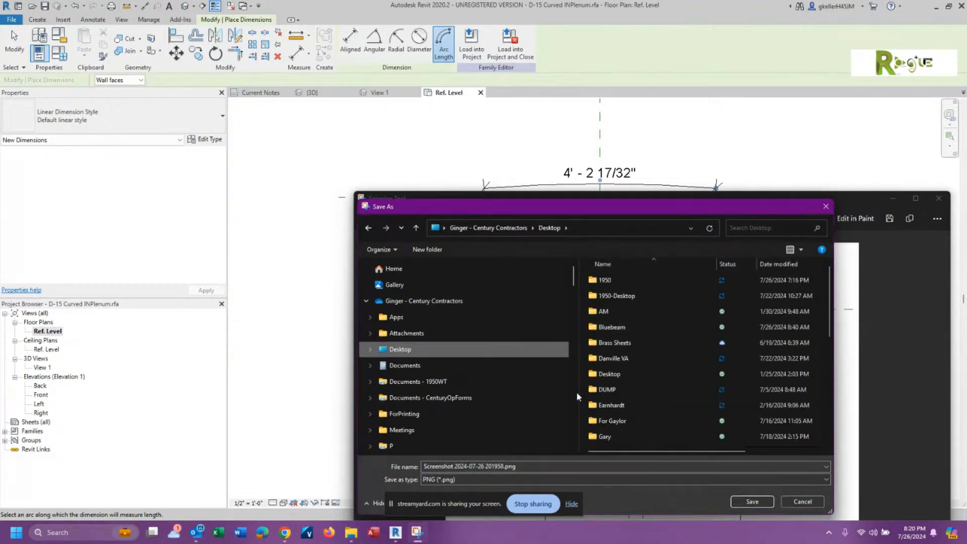
Name the snip Curved, save it as a PNG file, and close the Snipping Tool.
left_click(539, 466)
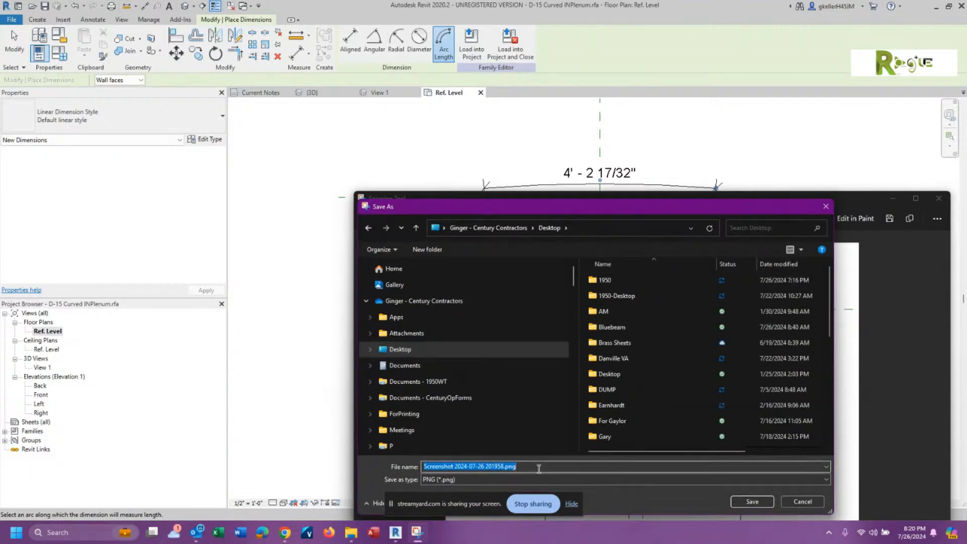
left_click(538, 468)
left_click_drag(538, 469, 409, 476)
type("Curved")
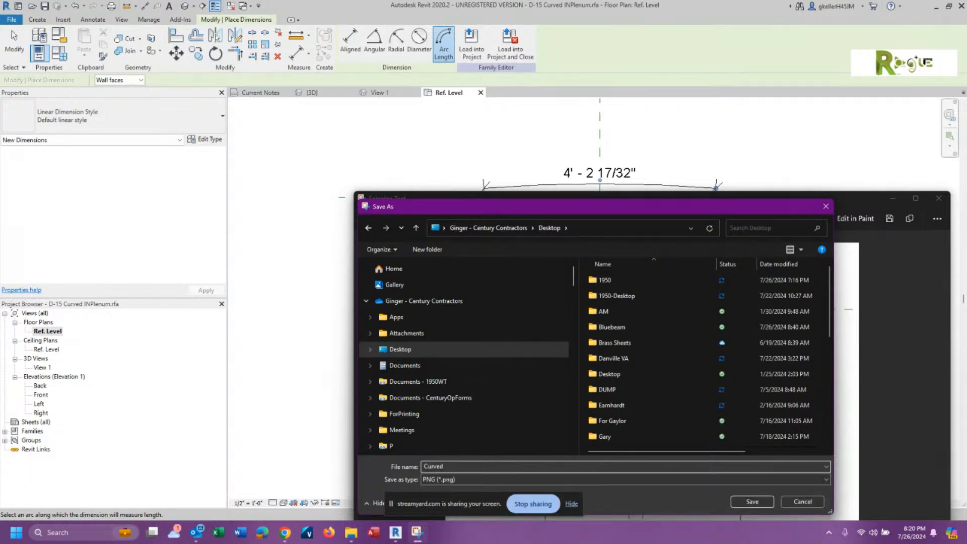
left_click(750, 502)
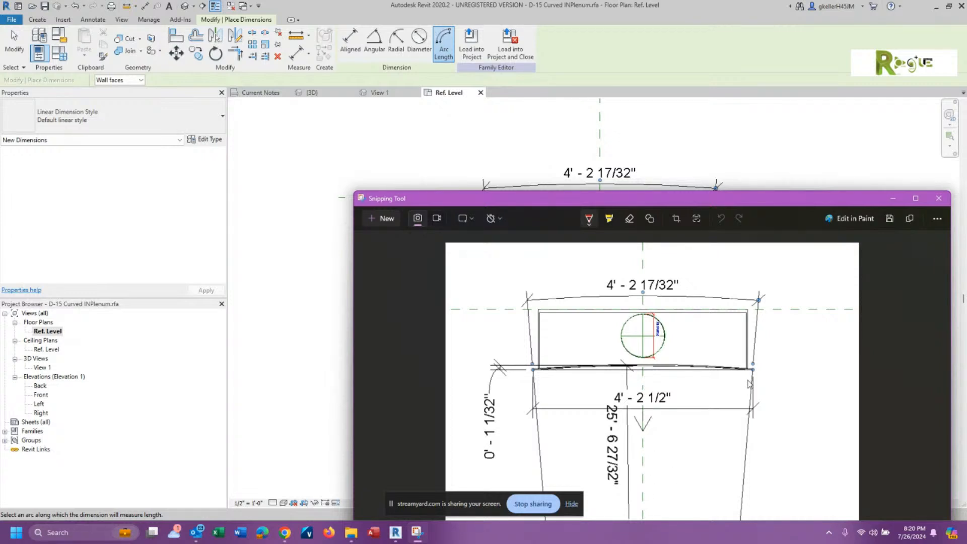
left_click(938, 198)
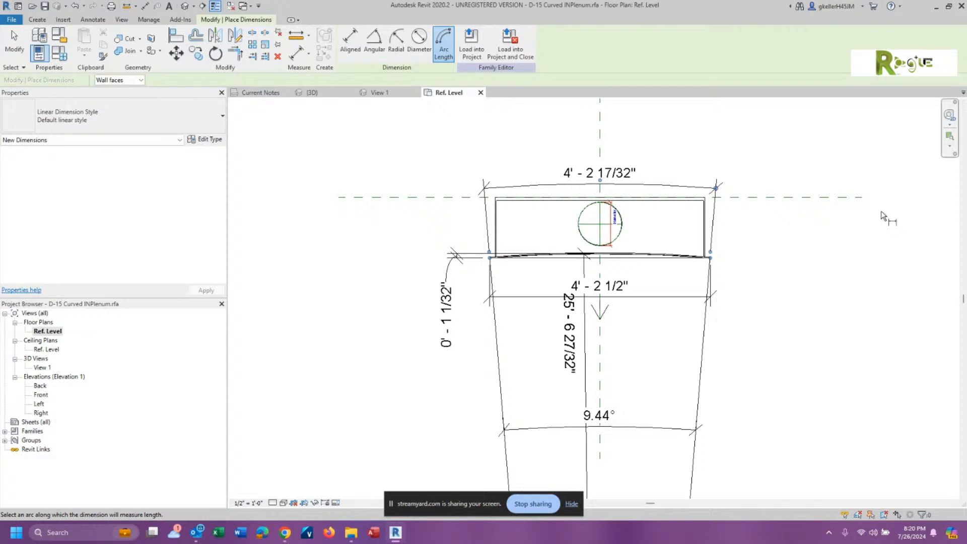
Start a new project and review the listed templates and the template files in the US Imperial folder.
left_click(9, 21)
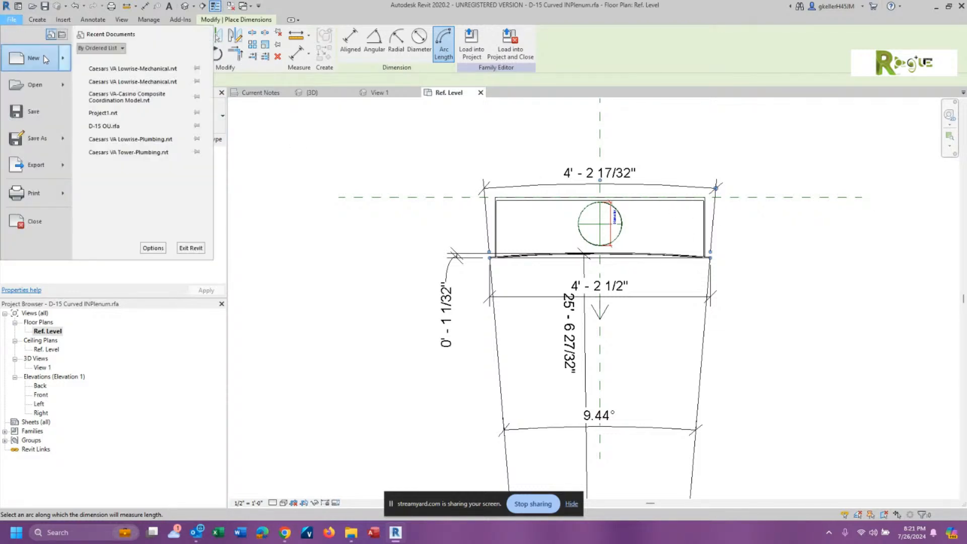
key("Escape")
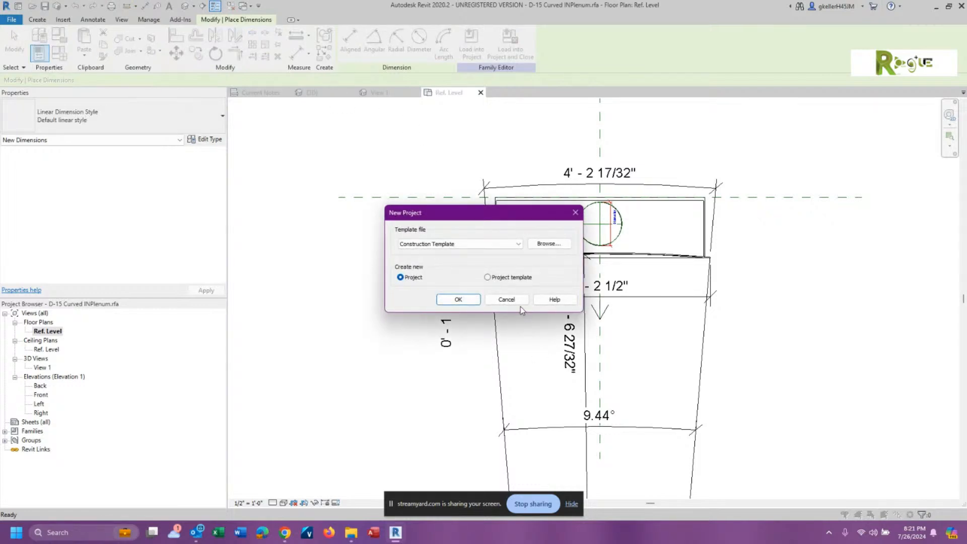
left_click(518, 244)
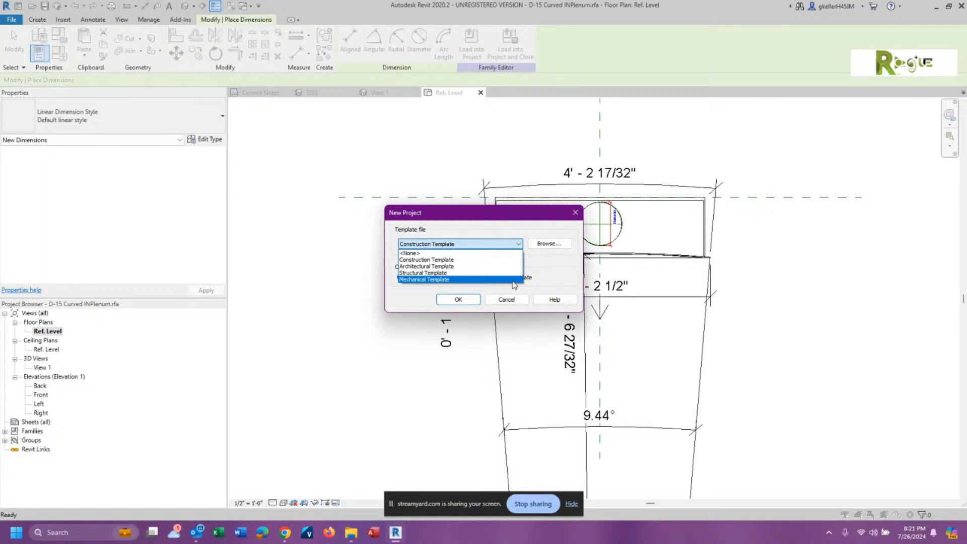
left_click(560, 247)
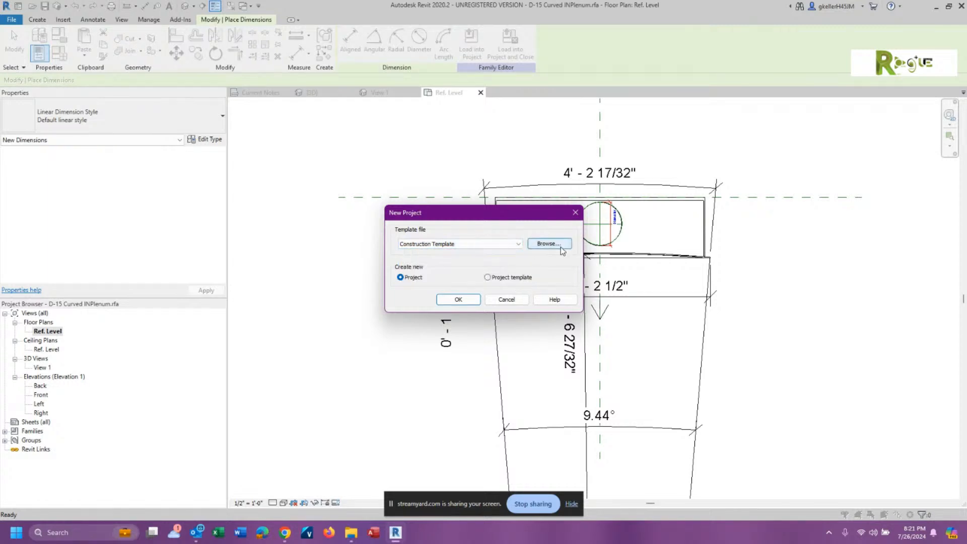
left_click(561, 247)
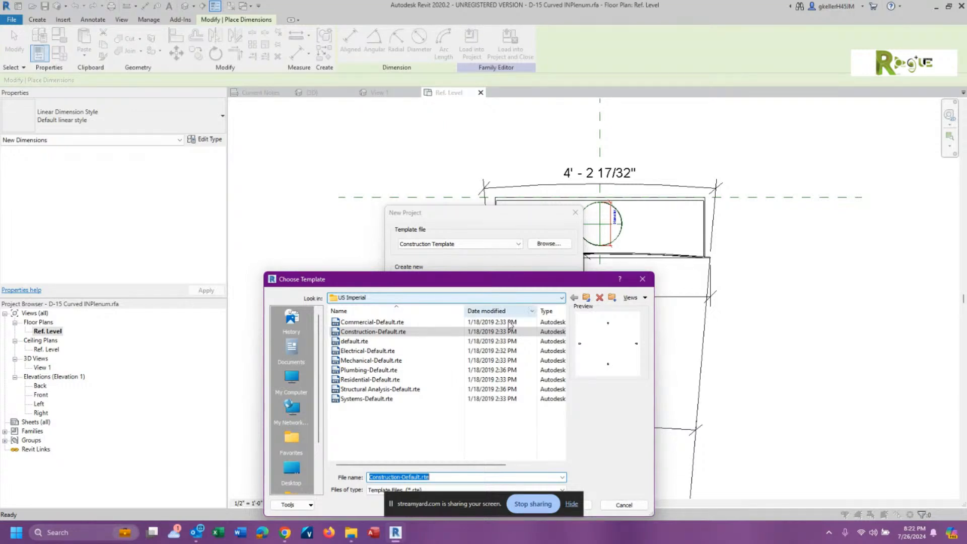
left_click(632, 506)
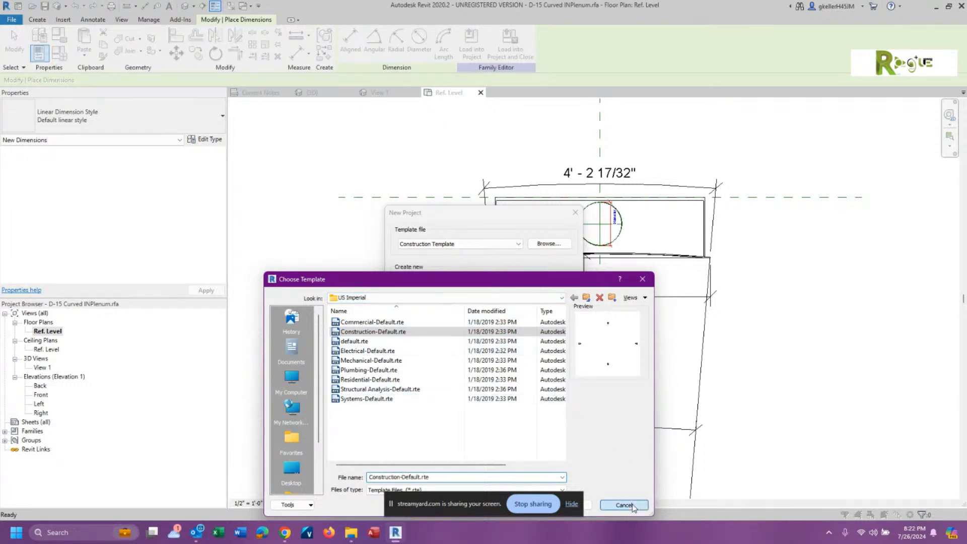
Choose the Architectural Template and create the new project from it.
left_click(518, 244)
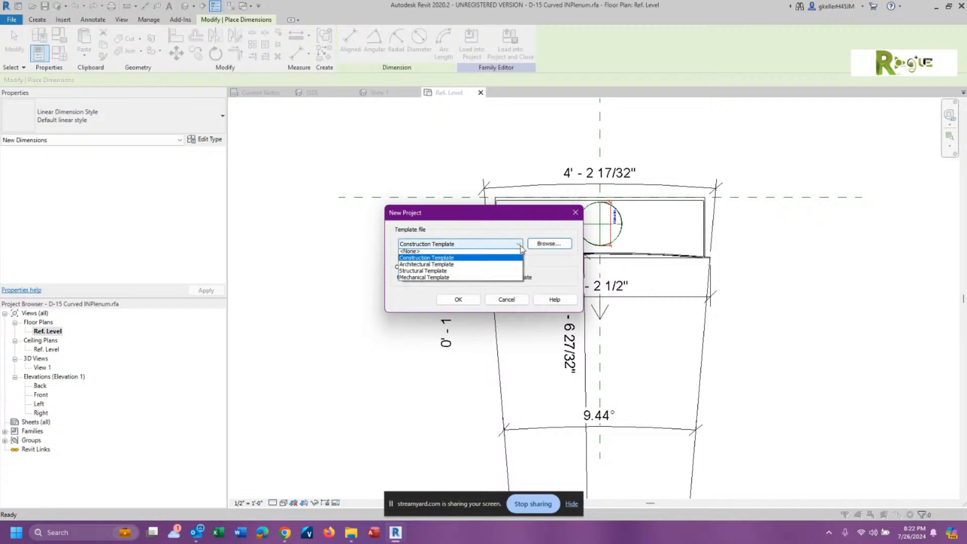
left_click(479, 267)
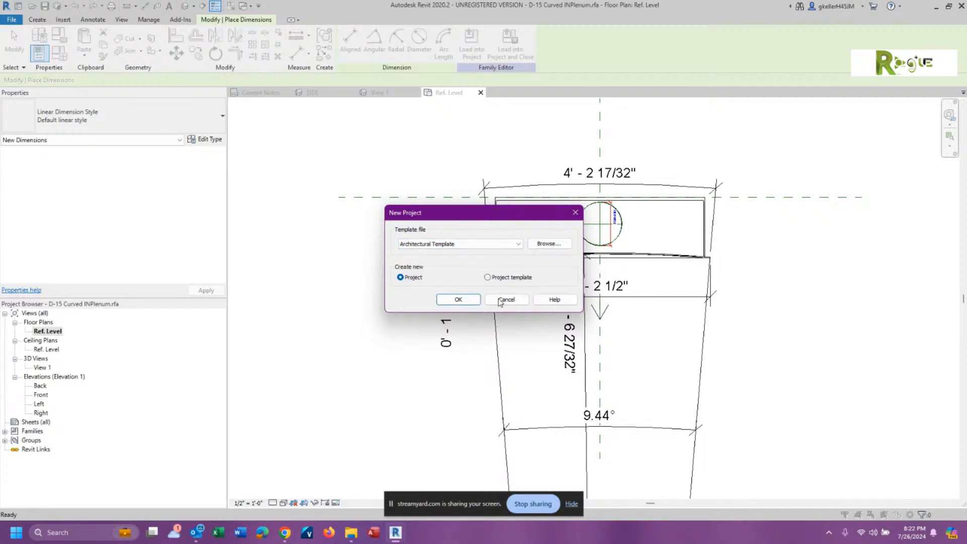
left_click(459, 300)
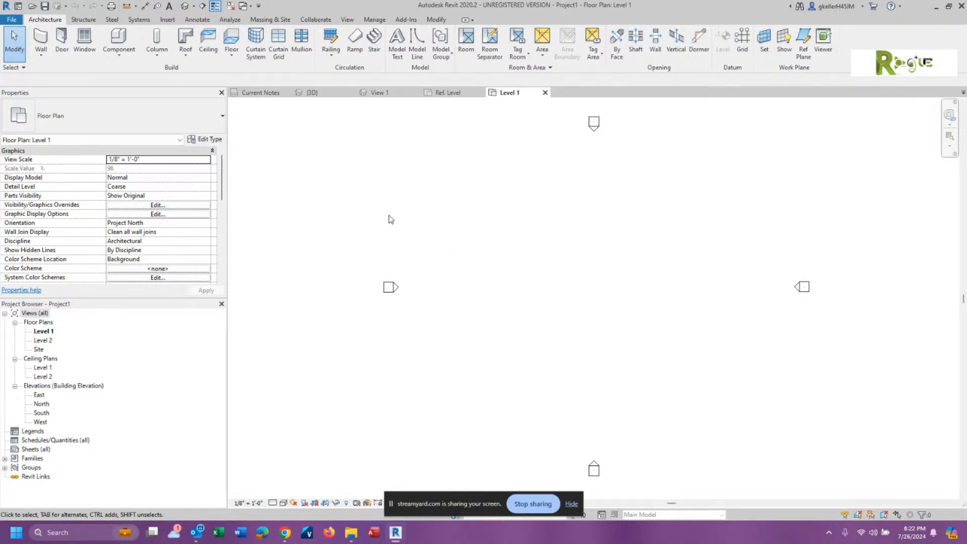
Start the Pipe tool, review the available pipe and system types, and keep the Default type with Hydronic Supply.
left_click(139, 20)
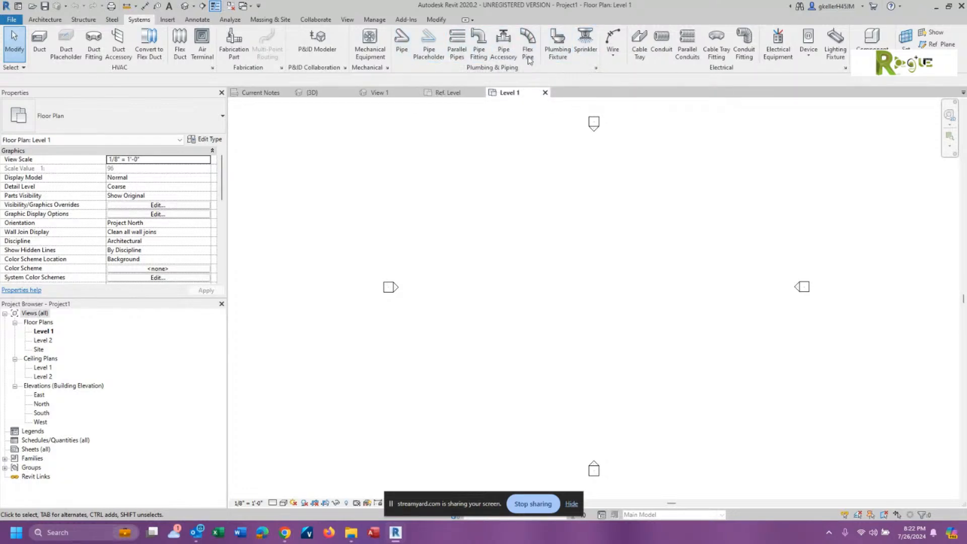
left_click(401, 45)
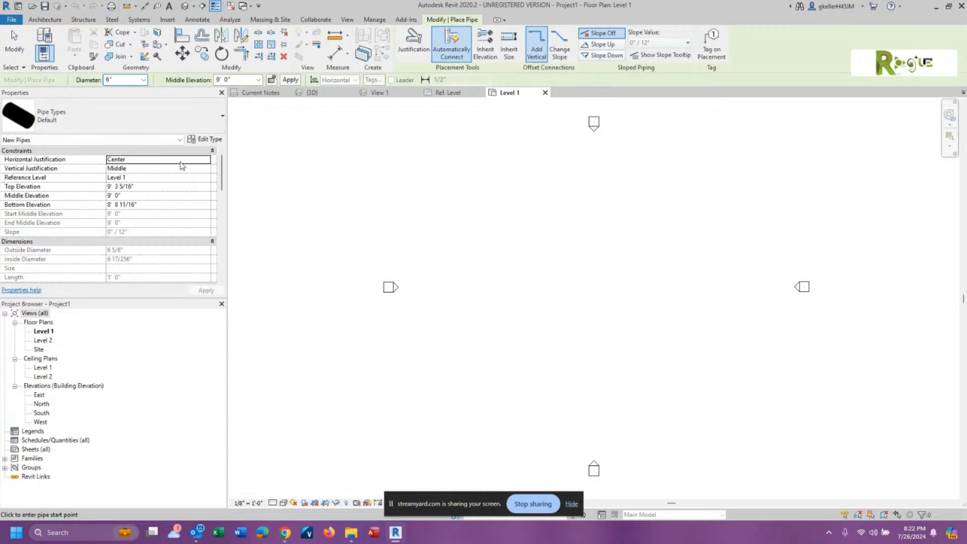
left_click(220, 133)
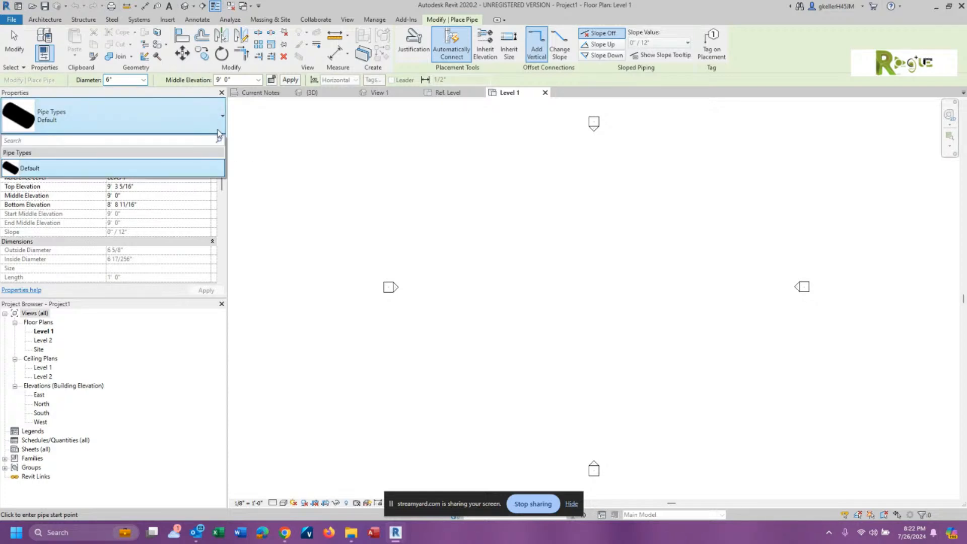
left_click(219, 133)
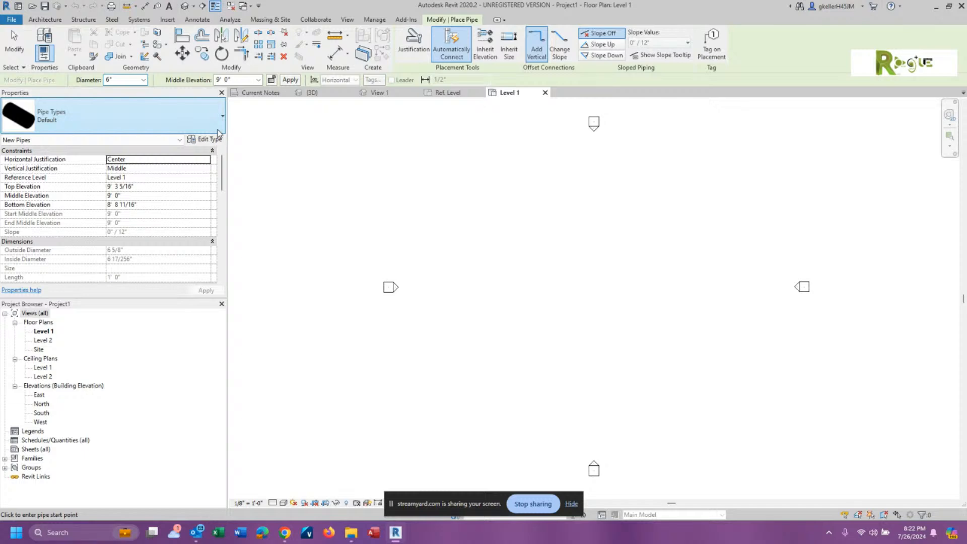
scroll(200, 175, "down", 4)
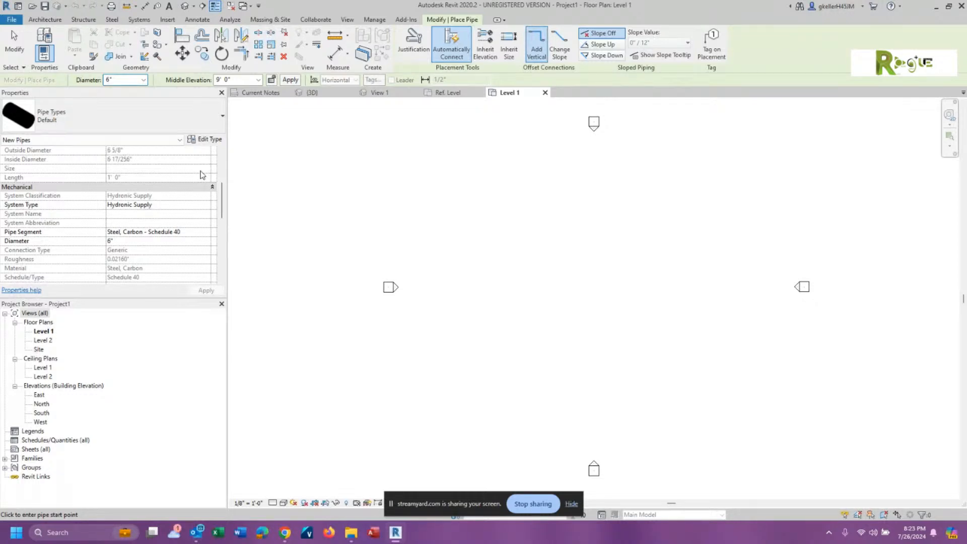
left_click(141, 205)
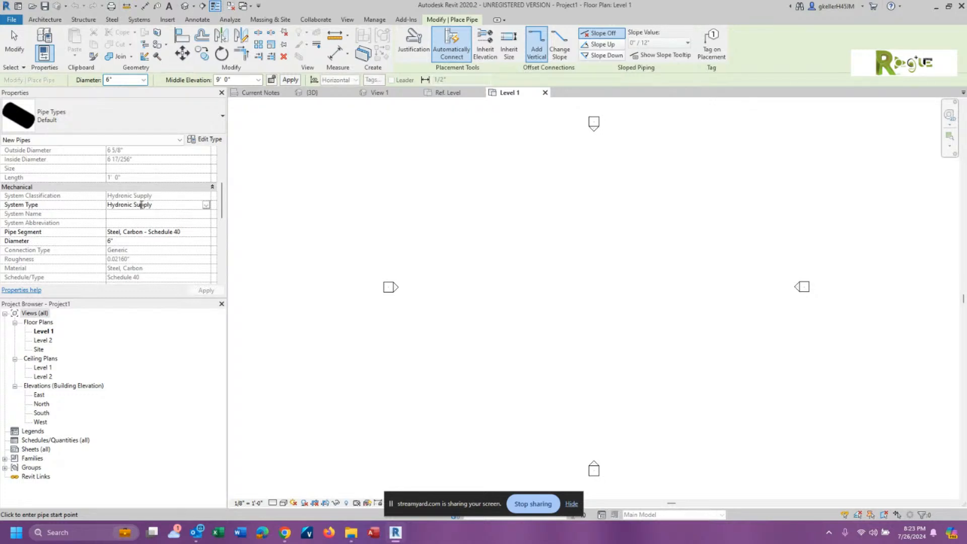
left_click(206, 206)
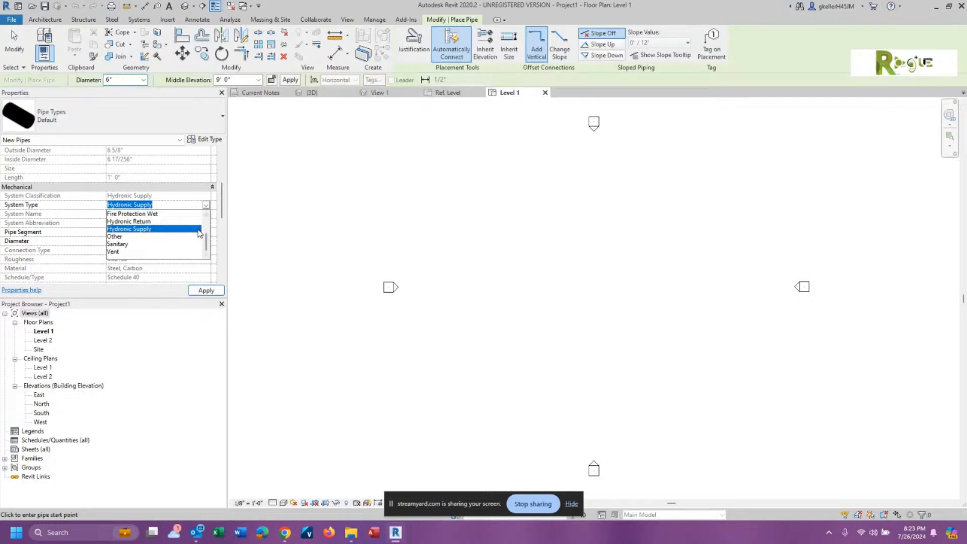
left_click(588, 226)
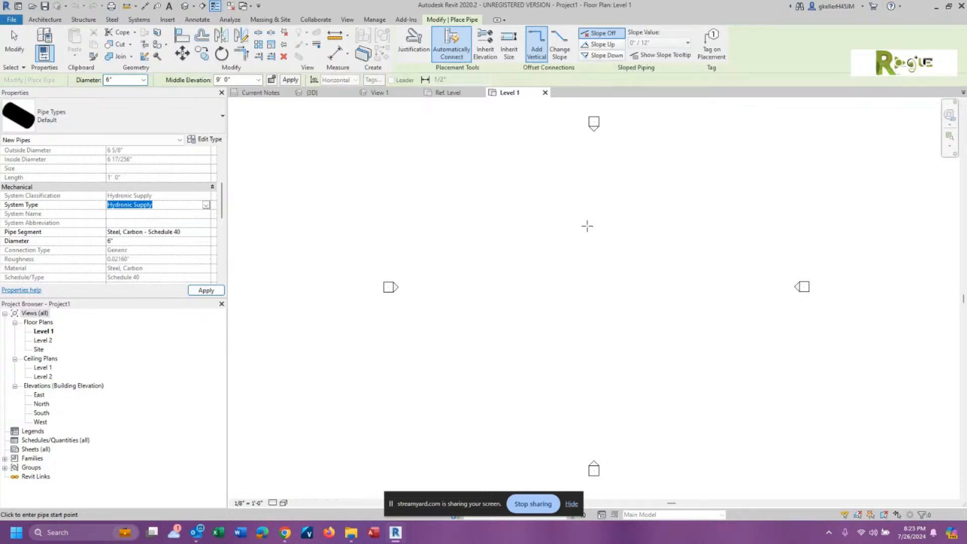
Draw a 6" Hydronic Supply pipe about 36' long straight down the middle of the Level 1 plan.
left_click(532, 250)
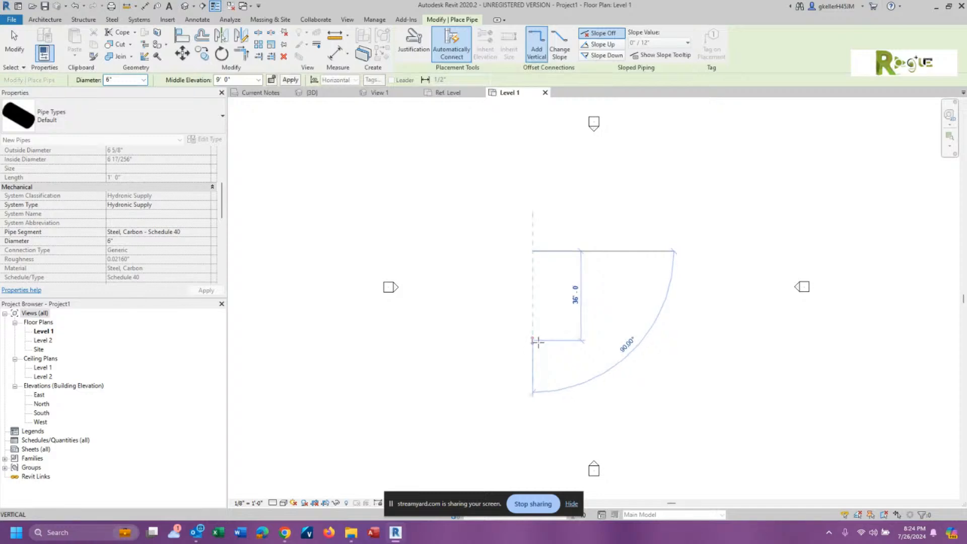
left_click(536, 342)
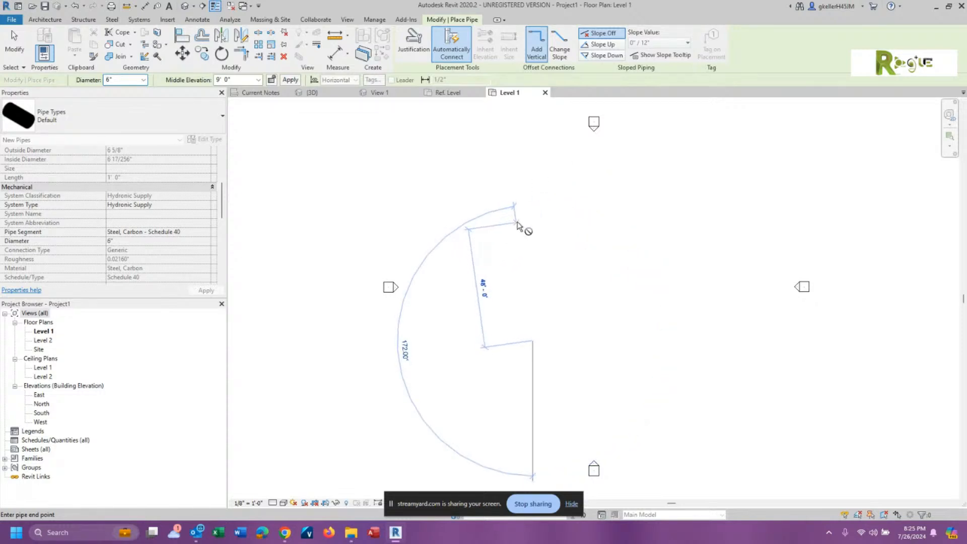
key("Escape")
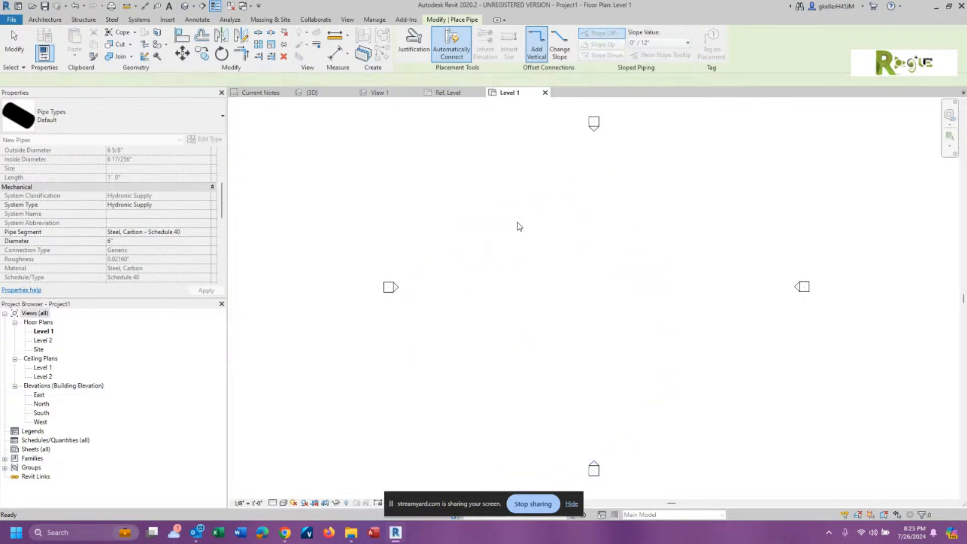
key("Escape")
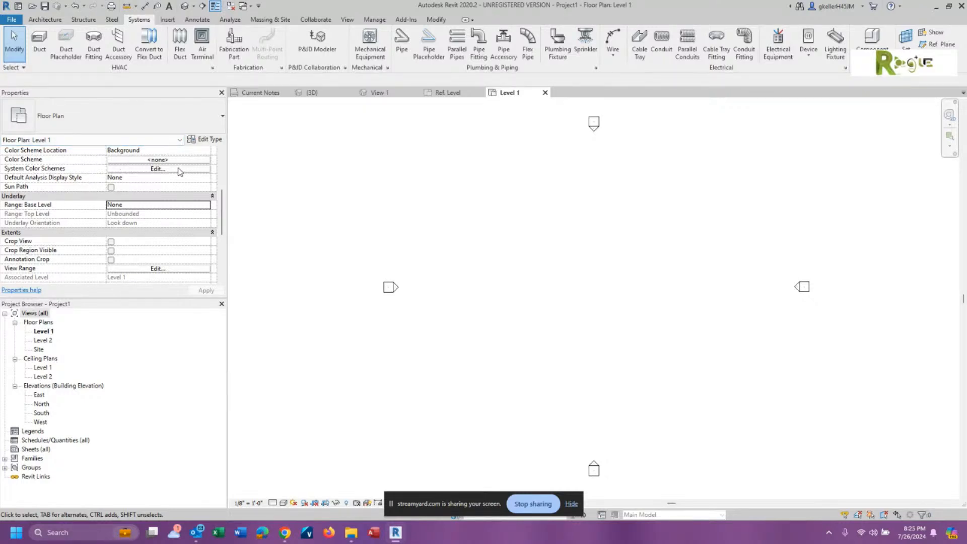
Set the top offset of the Level 1 floor plan's view range to 10'.
scroll(180, 179, "down", 1)
scroll(180, 177, "down", 2)
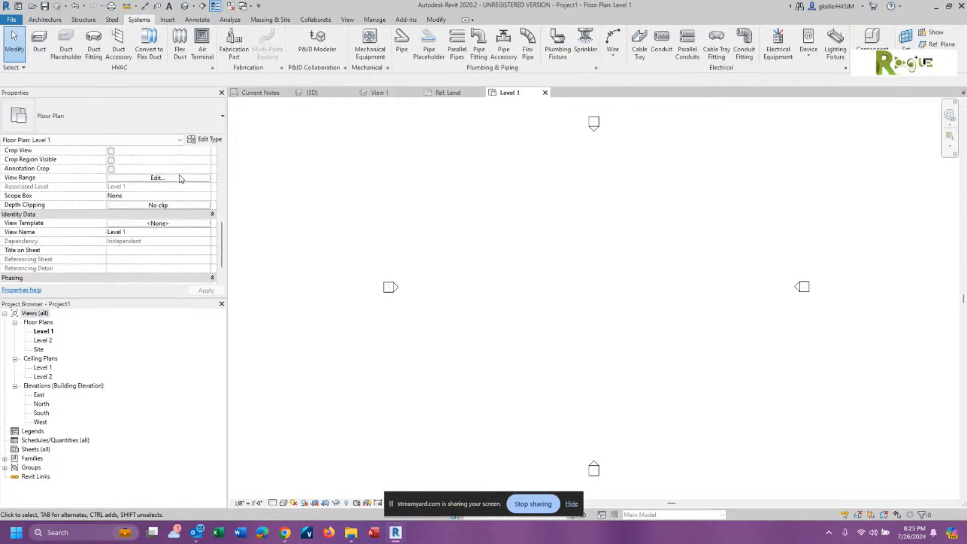
scroll(180, 177, "down", 1)
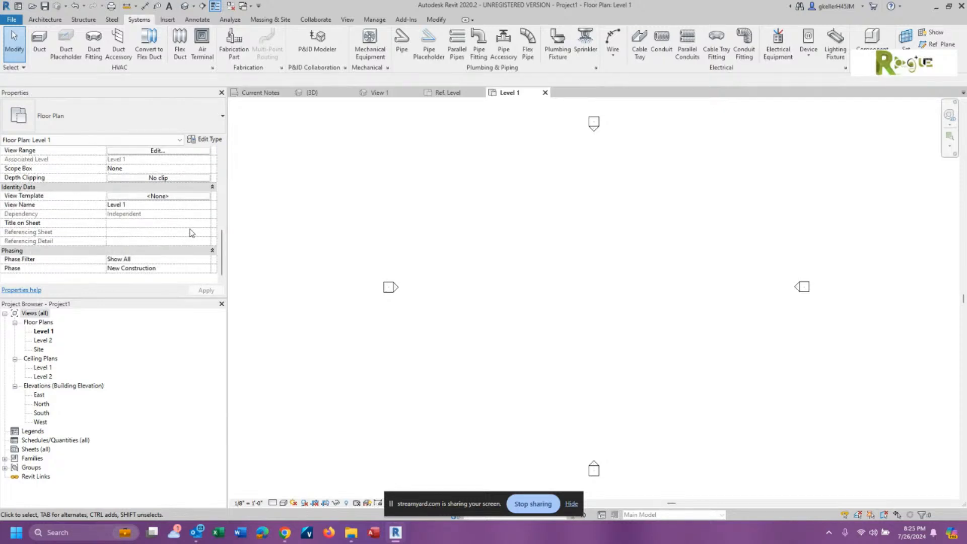
left_click(183, 151)
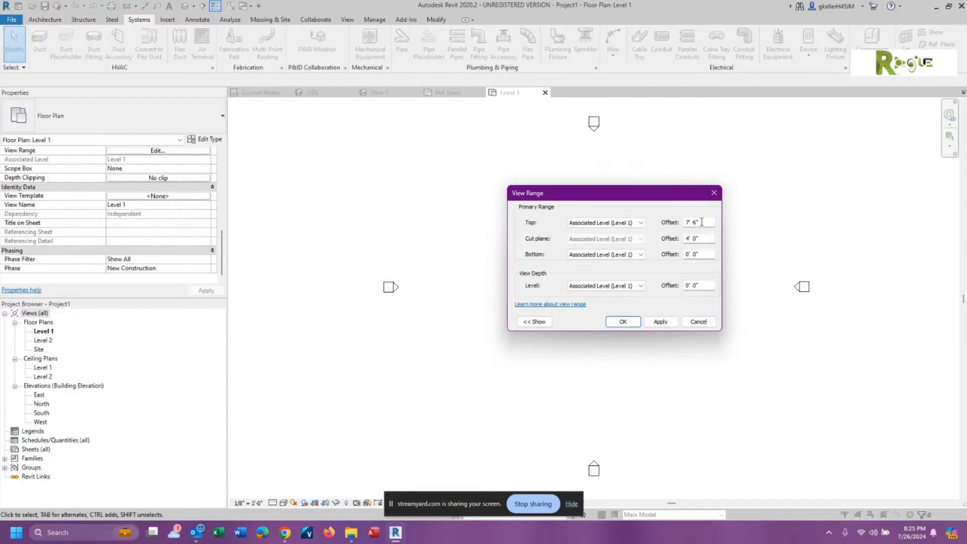
left_click_drag(701, 220, 686, 222)
type("10")
left_click(633, 324)
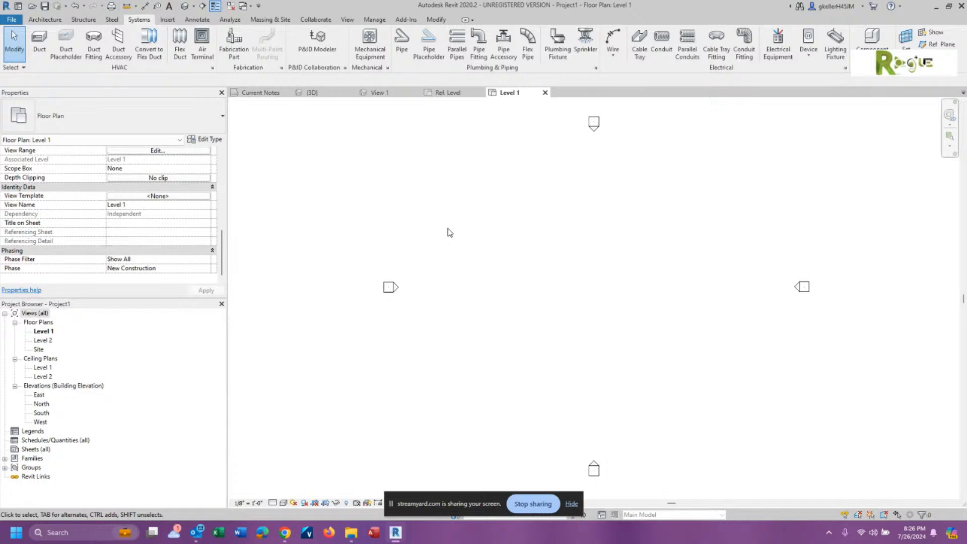
Check the pipe categories and the view filters in the Level 1 visibility/graphic overrides without changing anything.
key("v")
key("g")
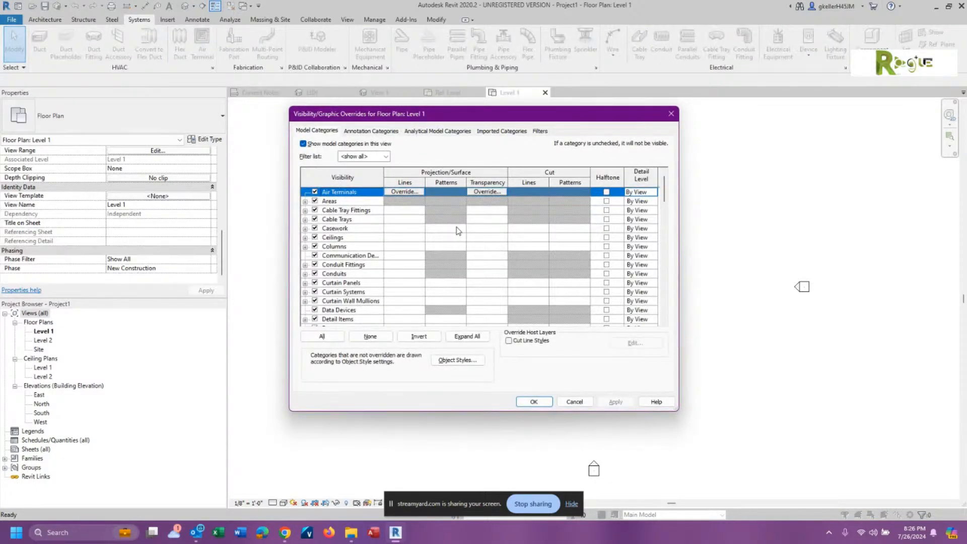
scroll(468, 256, "down", 2)
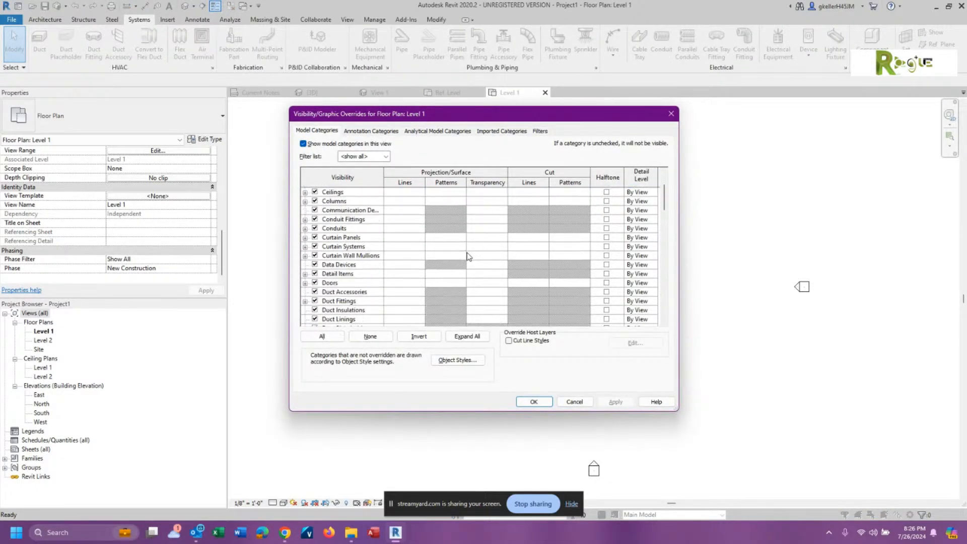
scroll(469, 254, "down", 8)
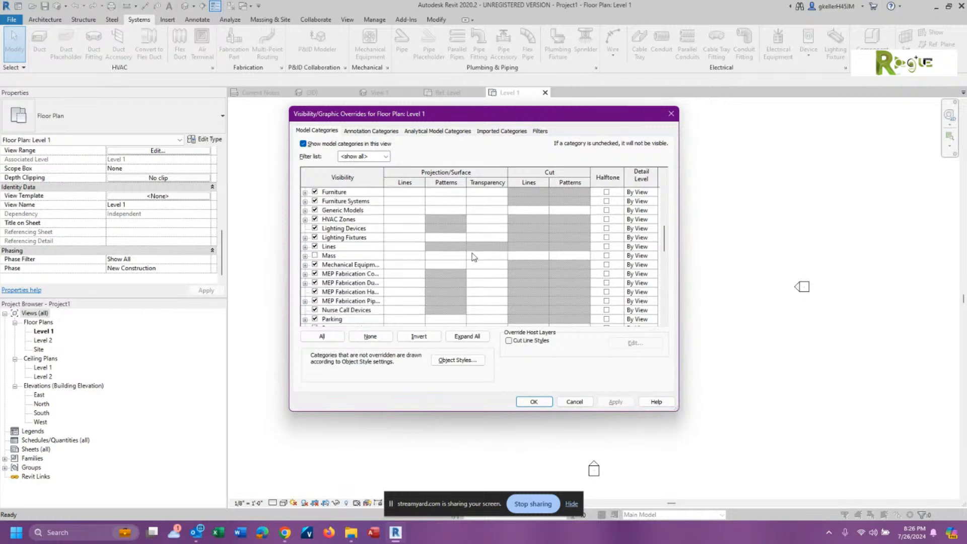
scroll(473, 256, "down", 3)
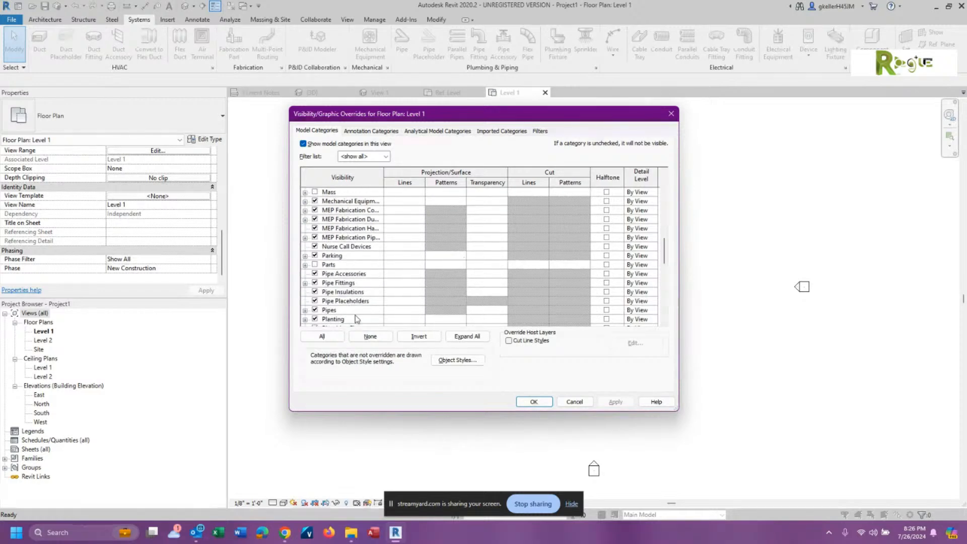
scroll(413, 279, "down", 1)
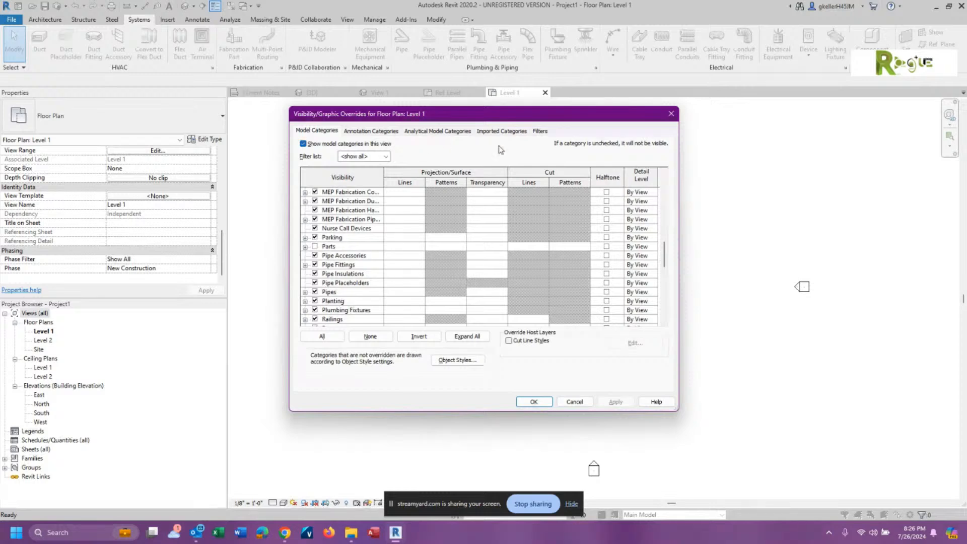
left_click(543, 131)
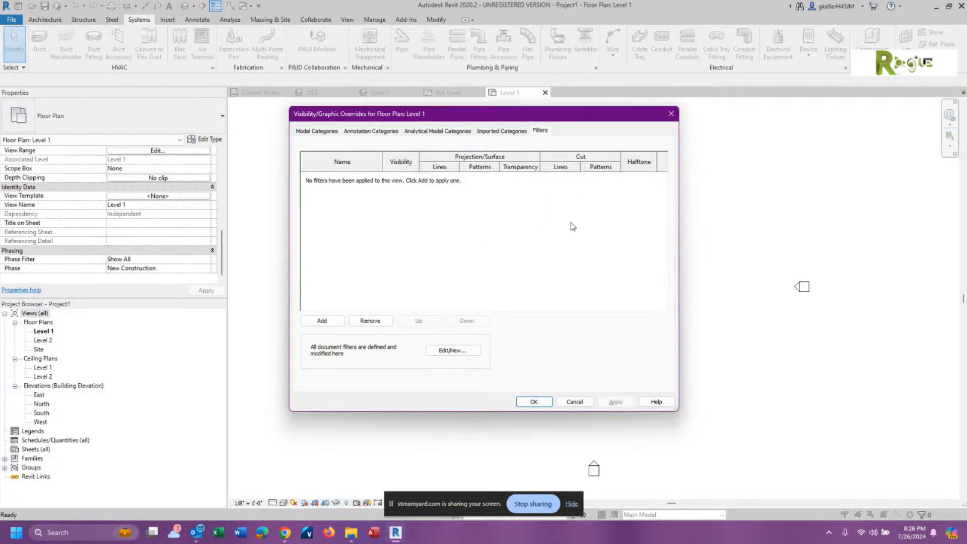
left_click(583, 401)
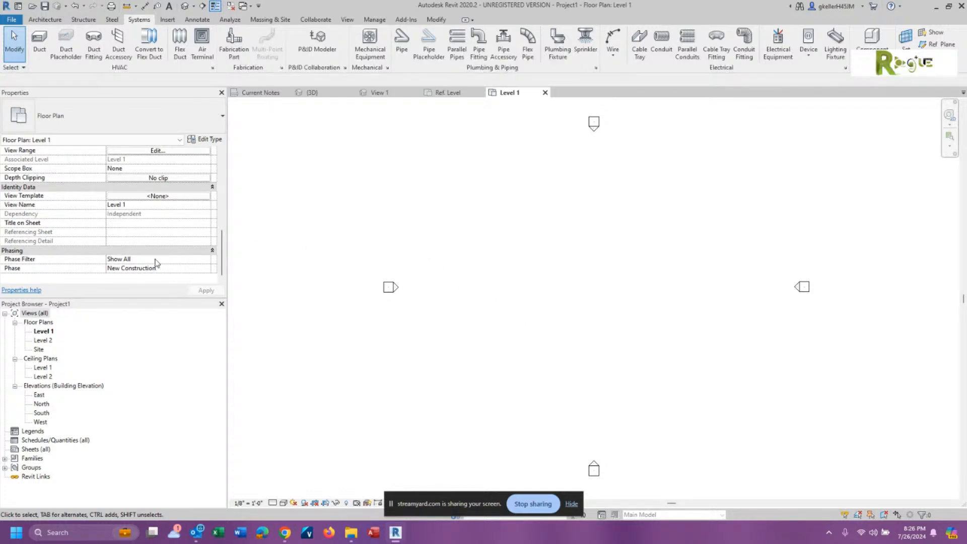
Open the Level 1 floor plan's Discipline property for editing.
scroll(163, 241, "up", 3)
scroll(163, 245, "up", 2)
scroll(167, 244, "up", 3)
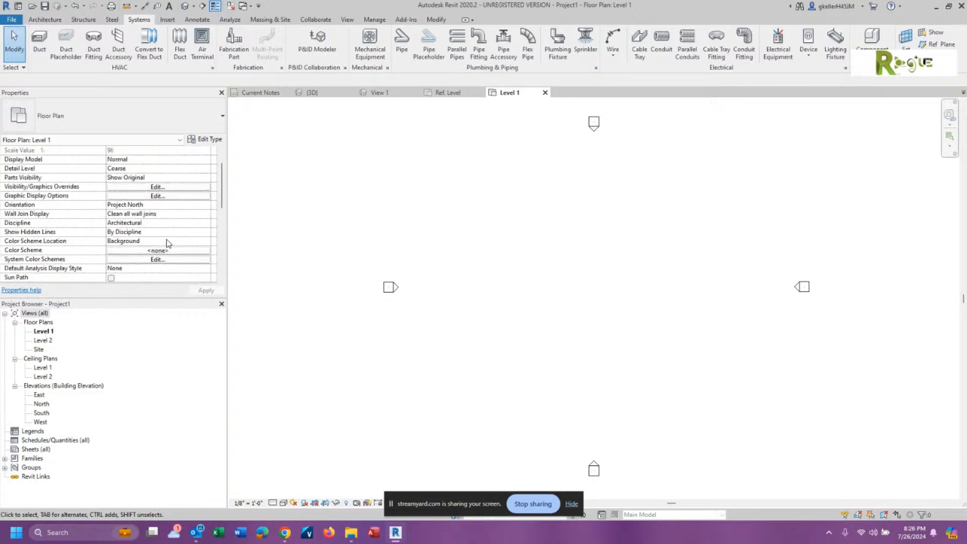
scroll(168, 244, "up", 1)
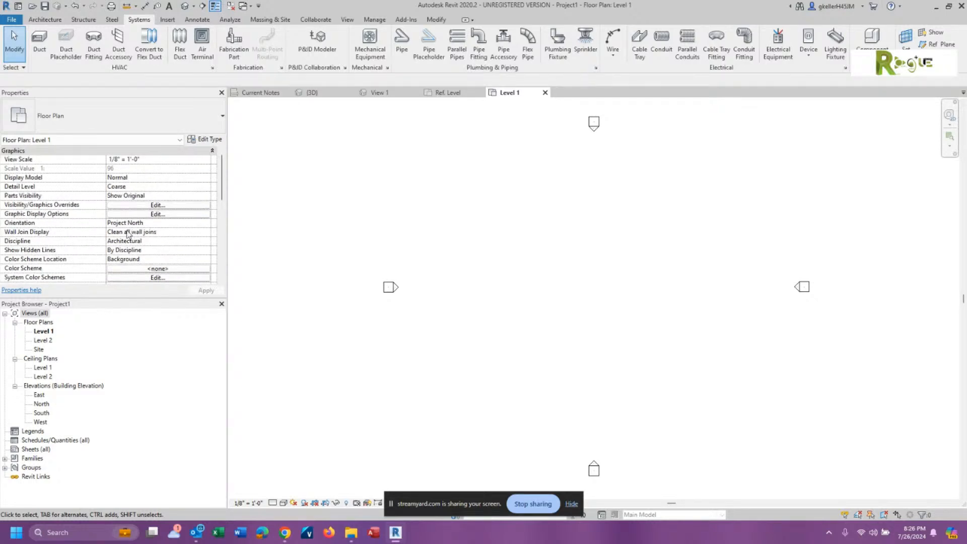
left_click(159, 241)
left_click(206, 241)
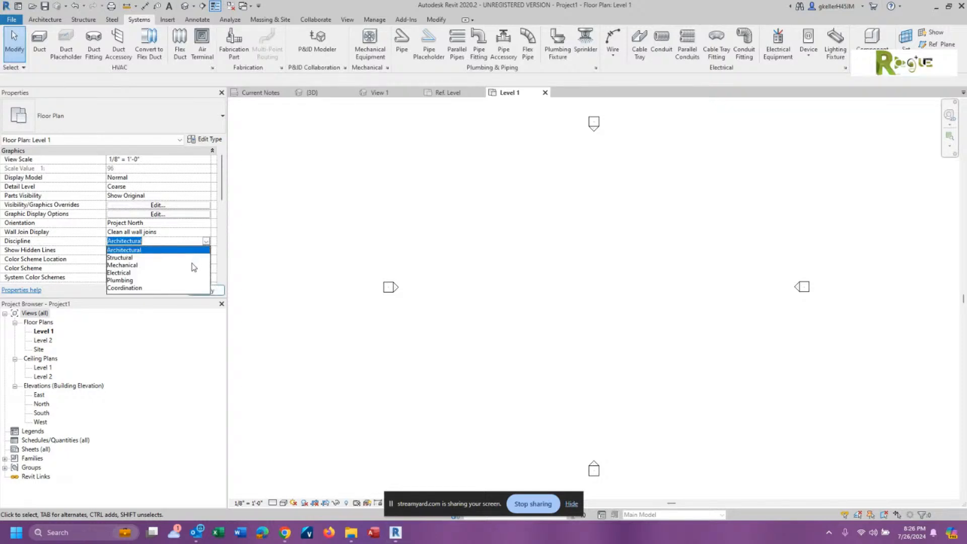
Set the Level 1 floor plan's discipline to Coordination and apply the change.
left_click(137, 288)
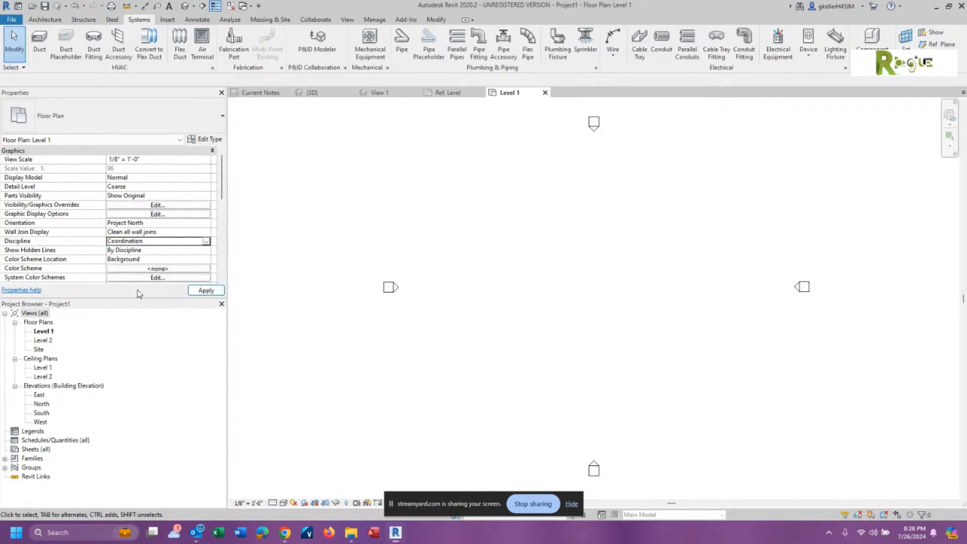
left_click(211, 292)
scroll(518, 327, "up", 5)
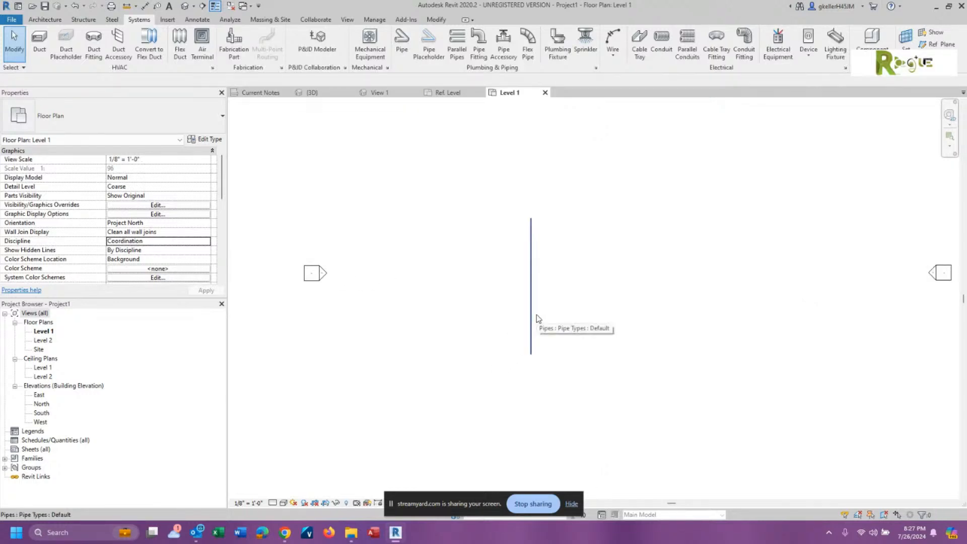
Set the Level 1 floor plan's detail level to Fine.
scroll(537, 319, "up", 2)
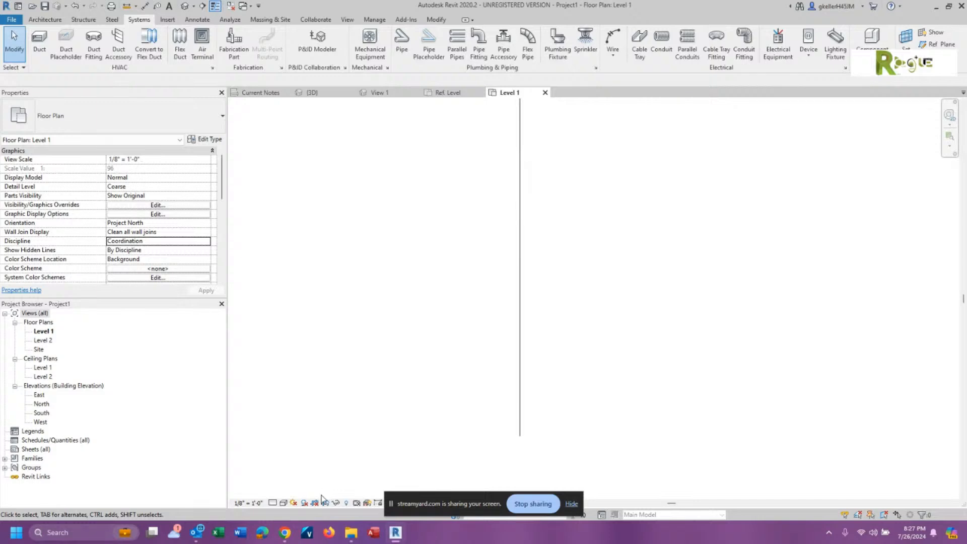
left_click(272, 503)
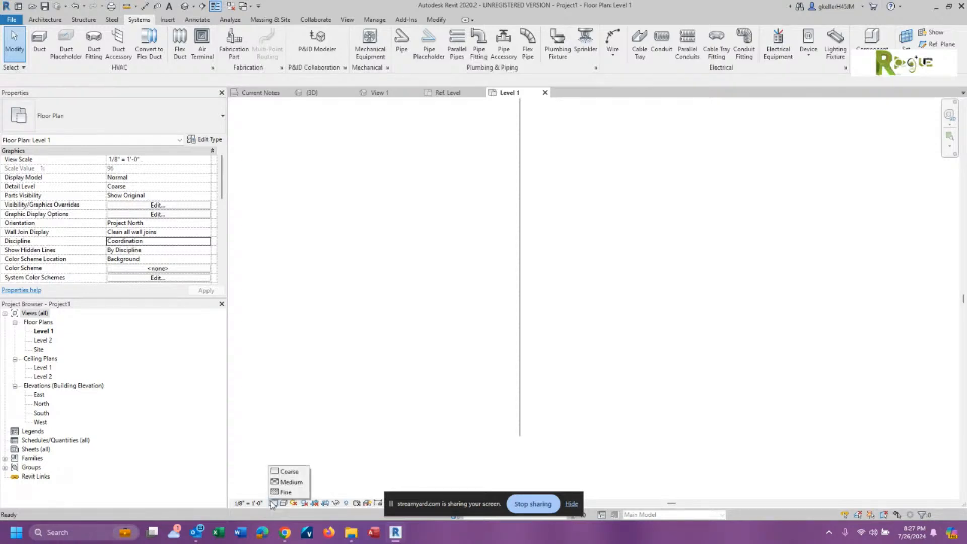
left_click(286, 493)
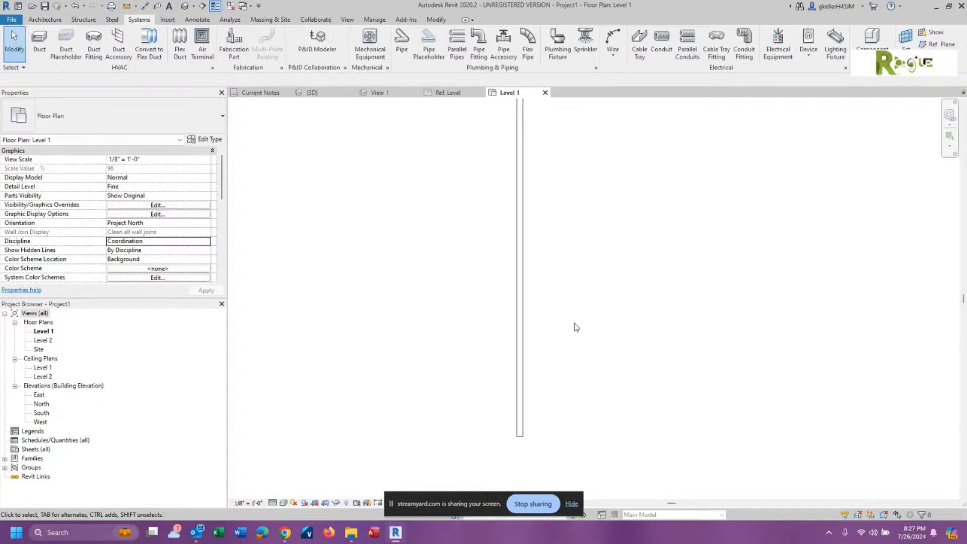
scroll(554, 292, "up", 1)
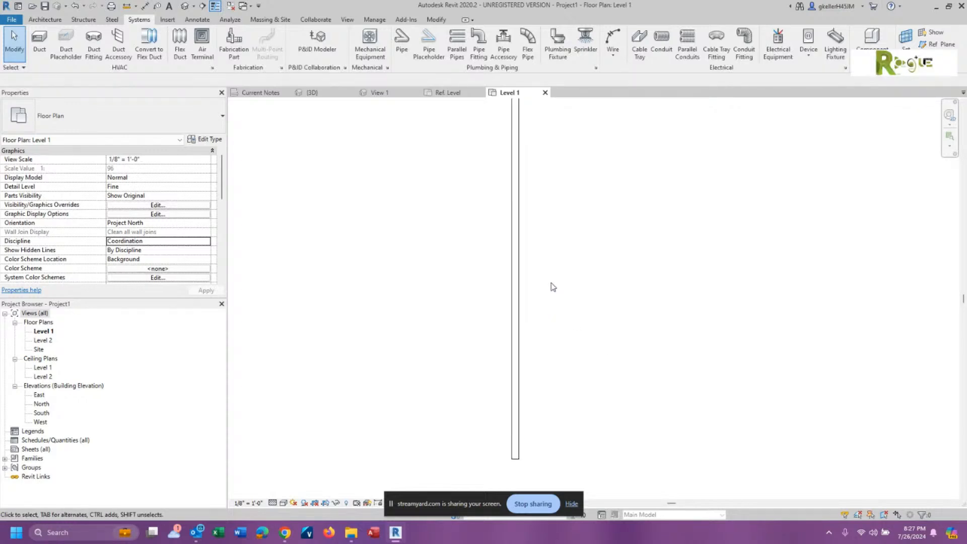
scroll(552, 286, "down", 2)
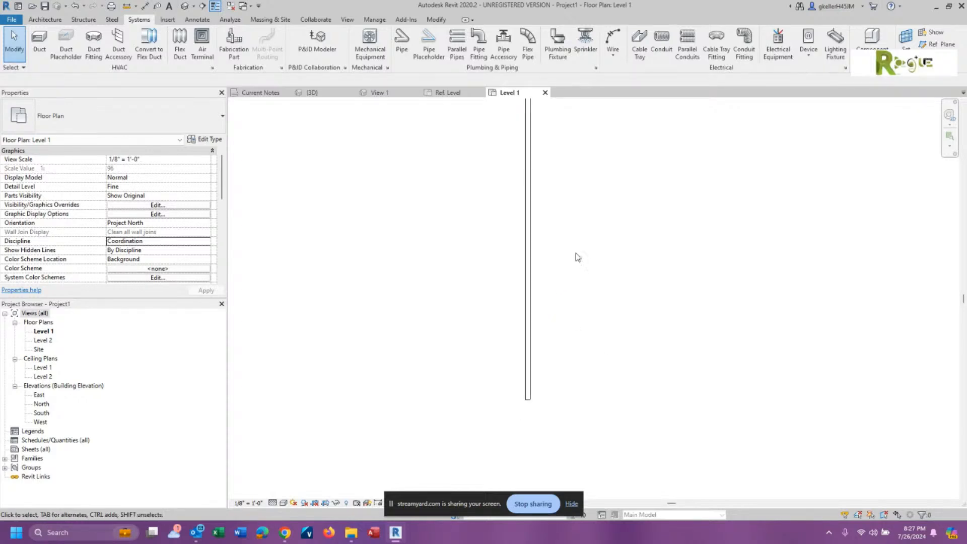
Set the Level 1 floor plan's visual style to Shaded.
scroll(534, 317, "down", 4)
scroll(530, 338, "up", 2)
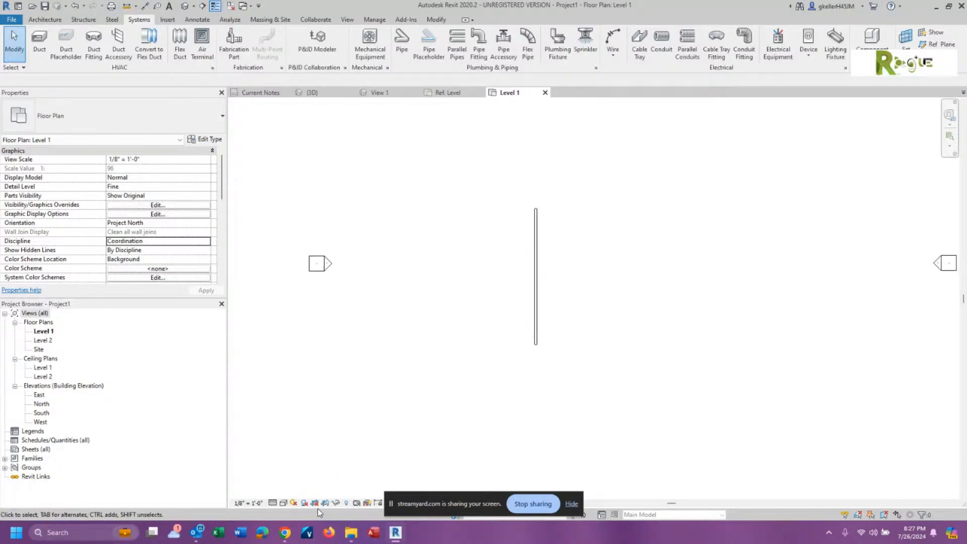
left_click(277, 504)
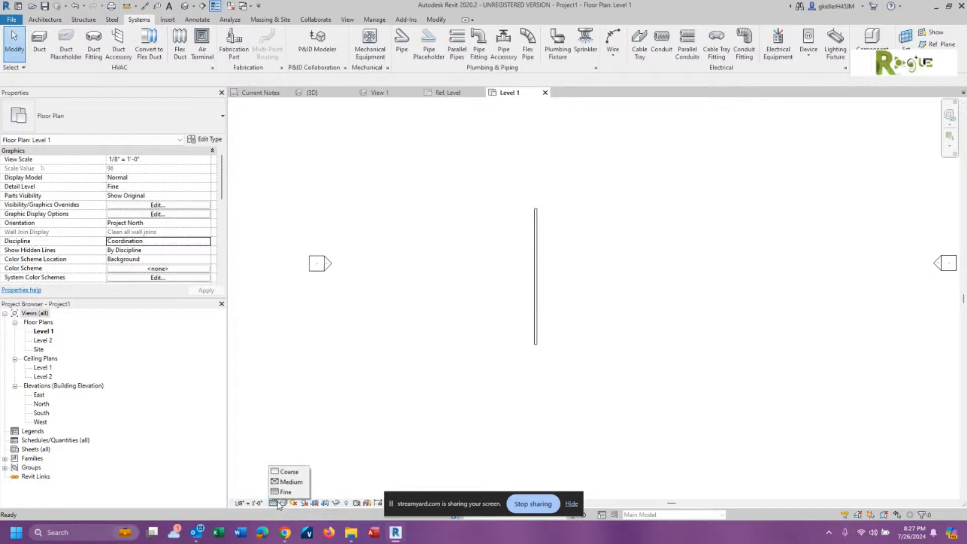
left_click(283, 503)
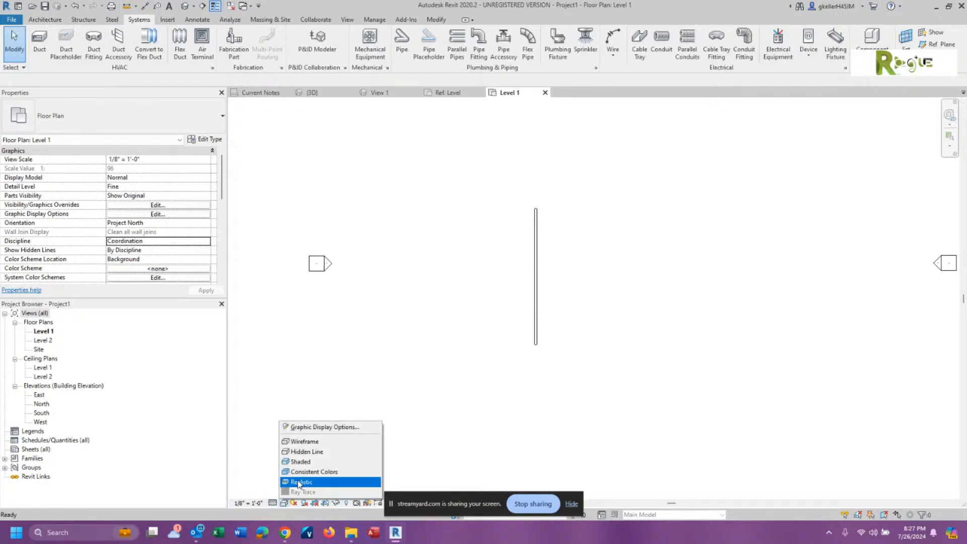
left_click(312, 461)
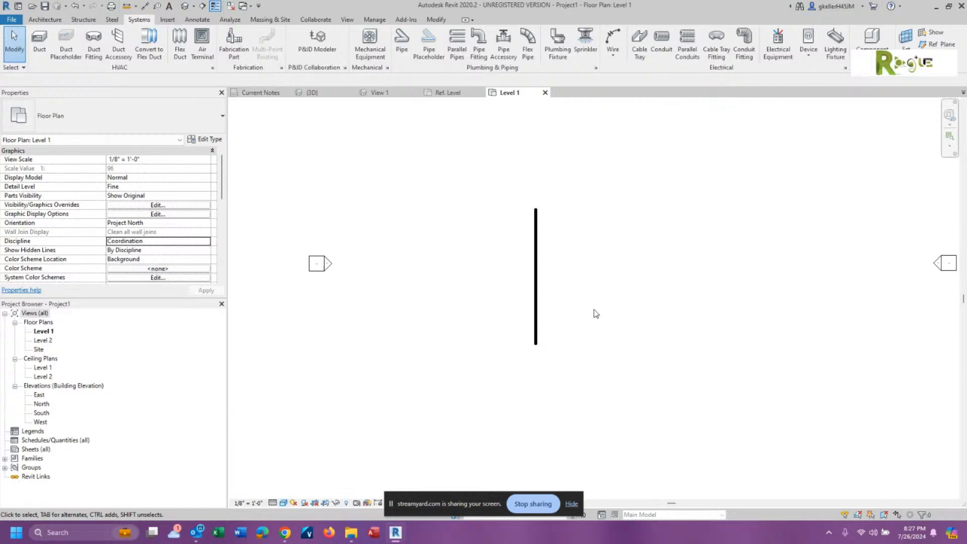
scroll(594, 310, "up", 1)
scroll(594, 311, "up", 2)
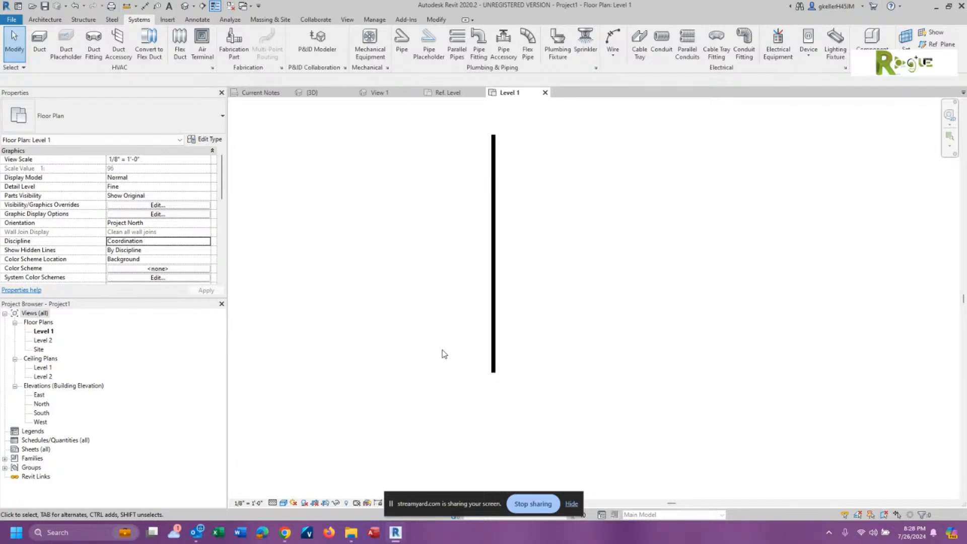
left_click(493, 366)
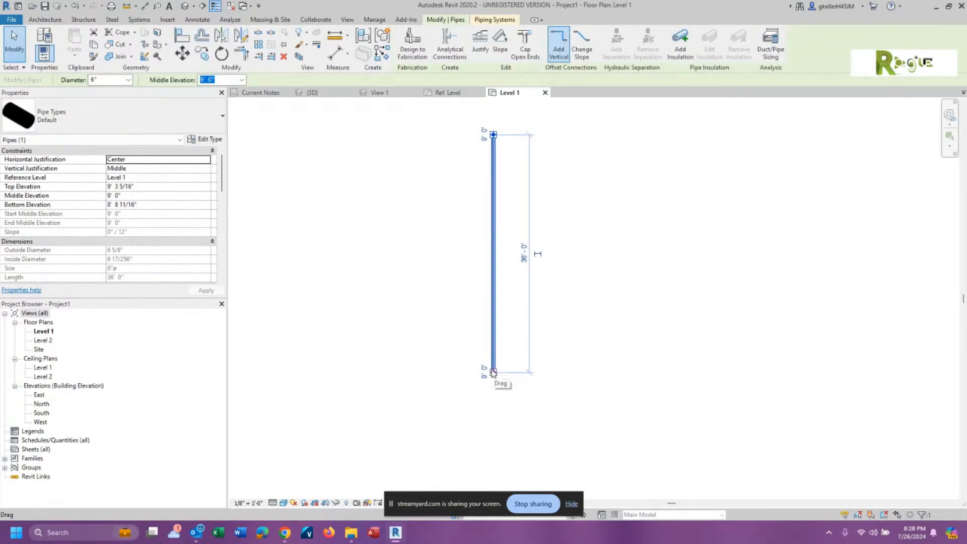
right_click(494, 371)
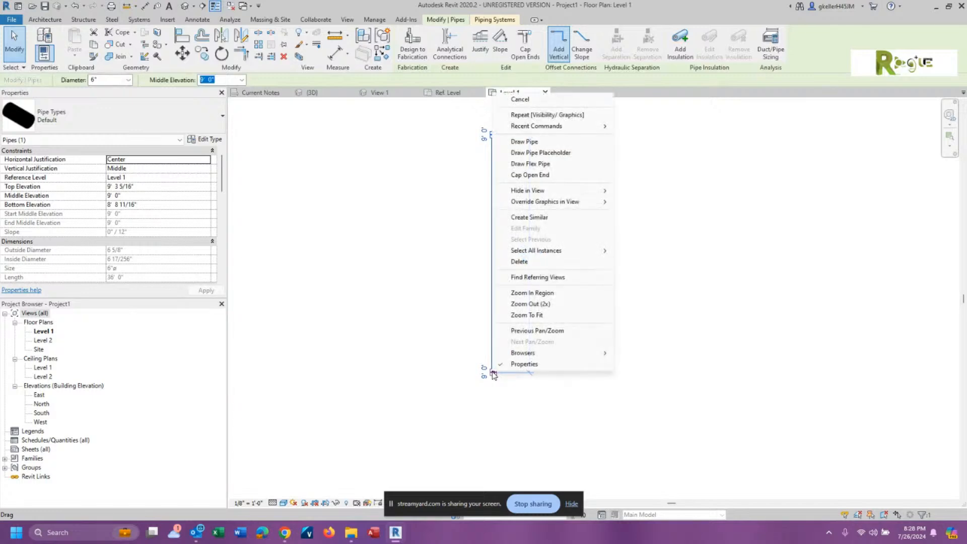
left_click(550, 142)
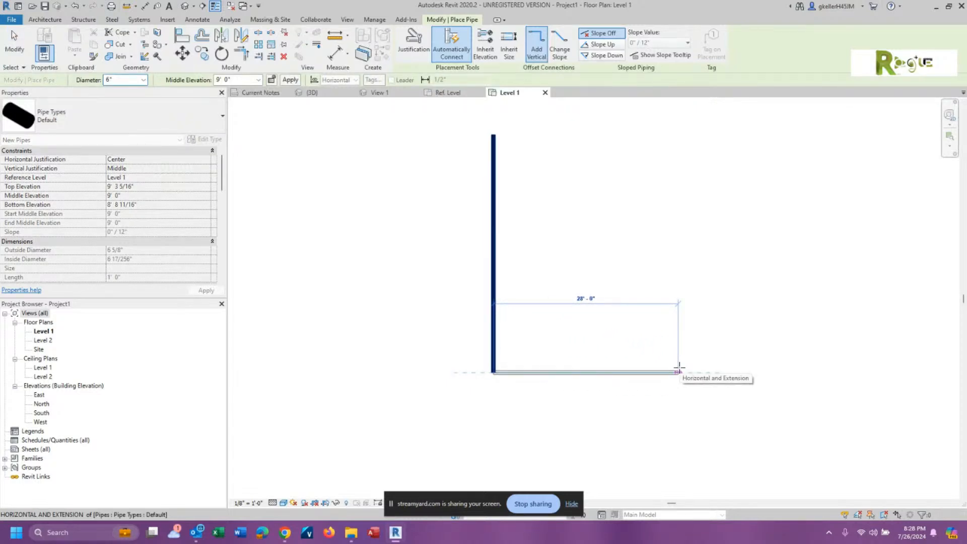
key("Escape")
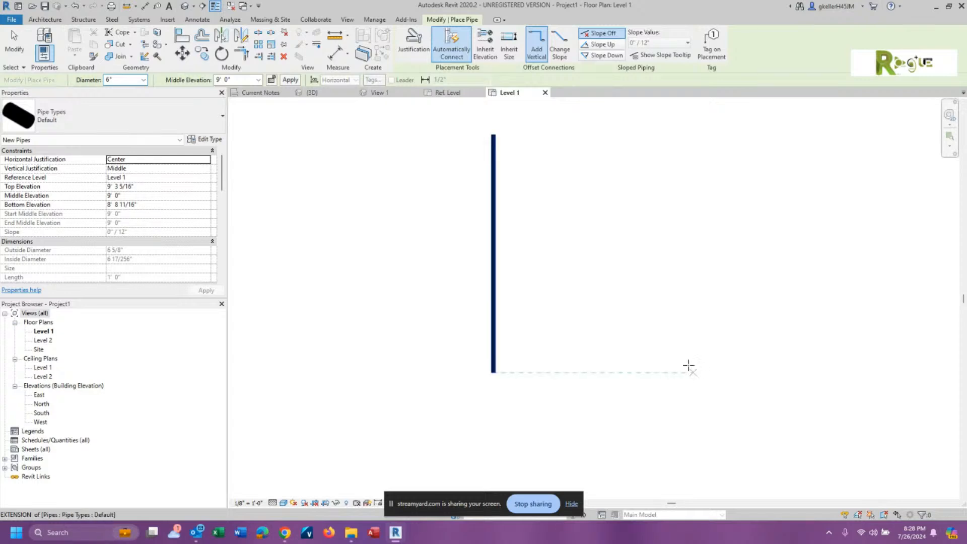
left_click(690, 370)
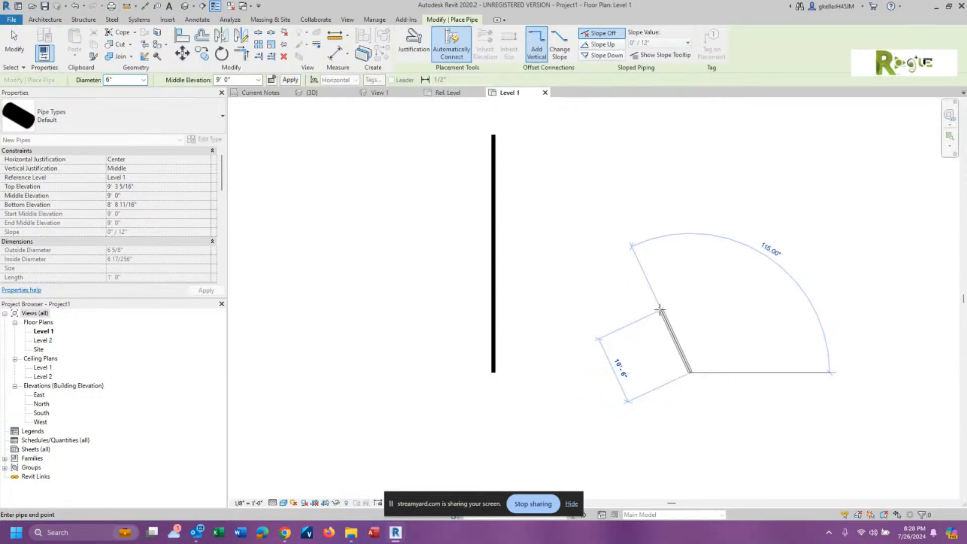
key("Escape")
key("Escape")
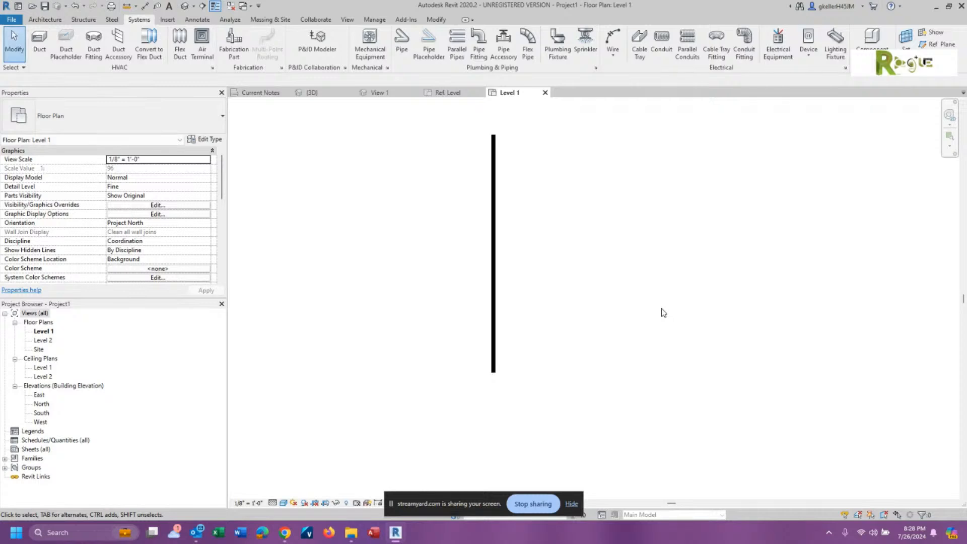
left_click(493, 334)
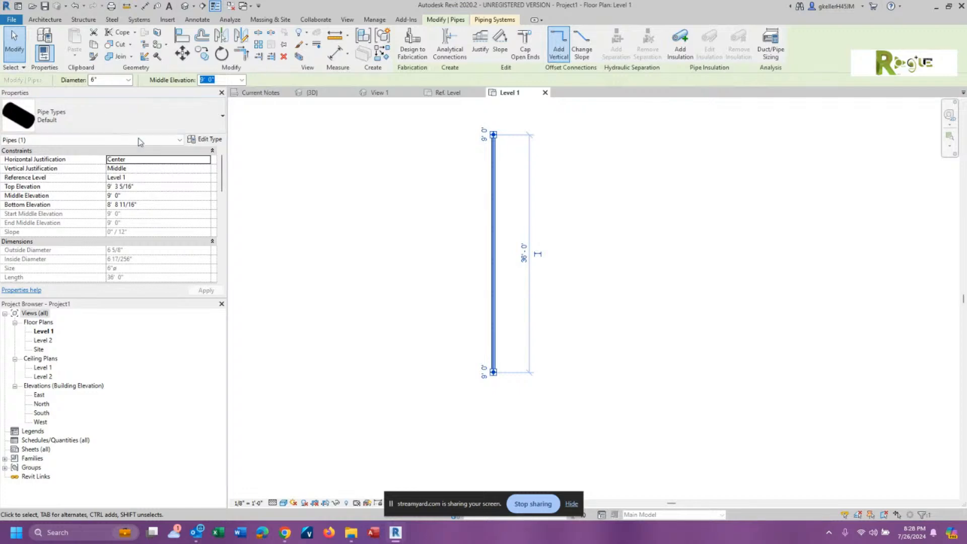
left_click(220, 124)
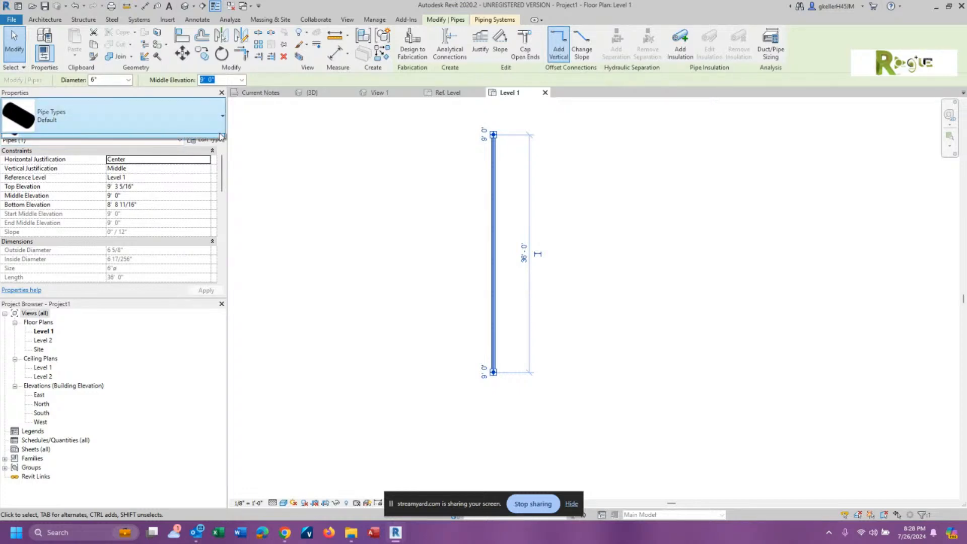
left_click(238, 136)
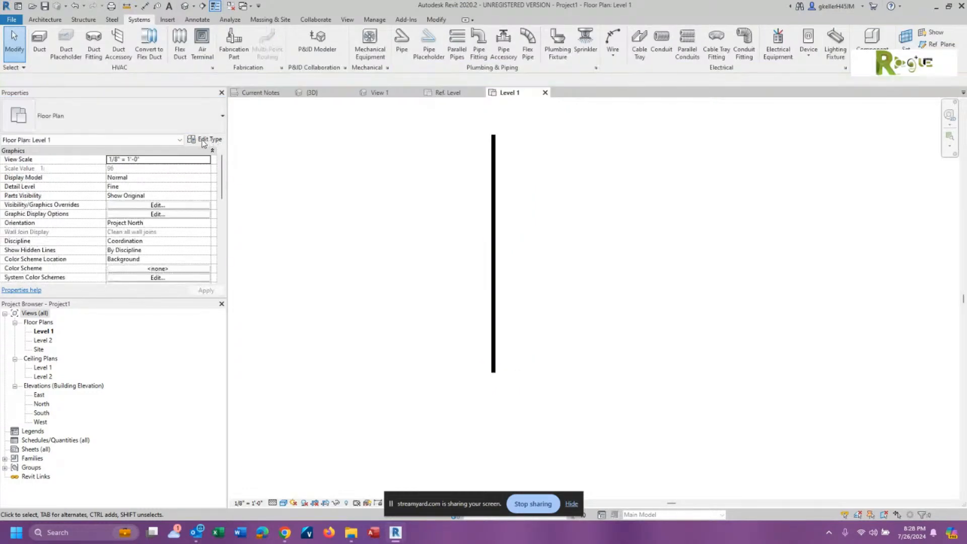
left_click(215, 140)
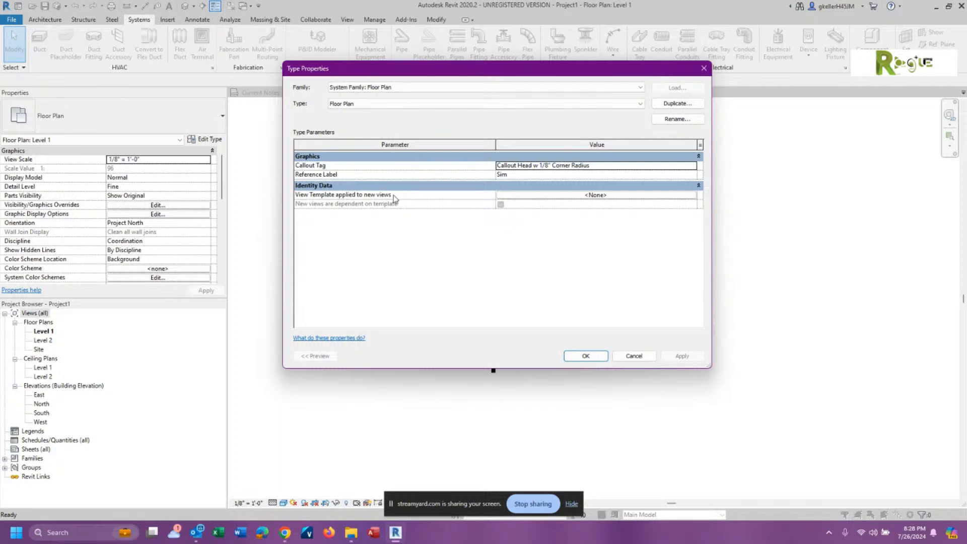
left_click(634, 356)
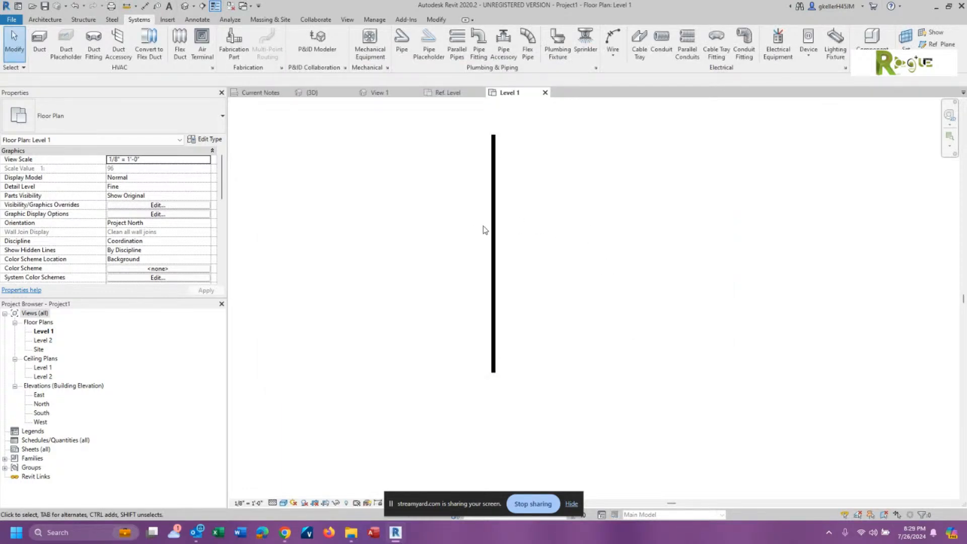
Open the routing preferences in the type properties of the vertical pipe in the plan.
left_click(492, 241)
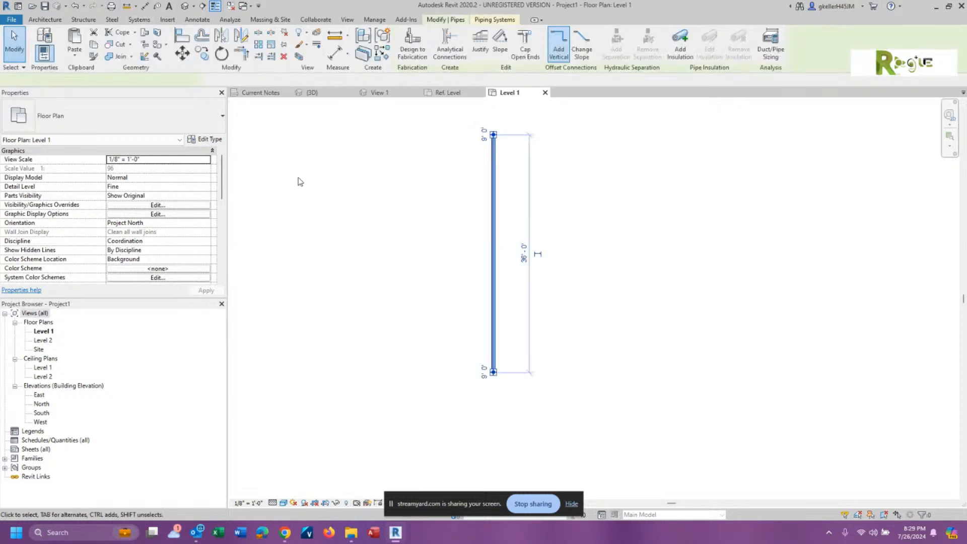
left_click(213, 140)
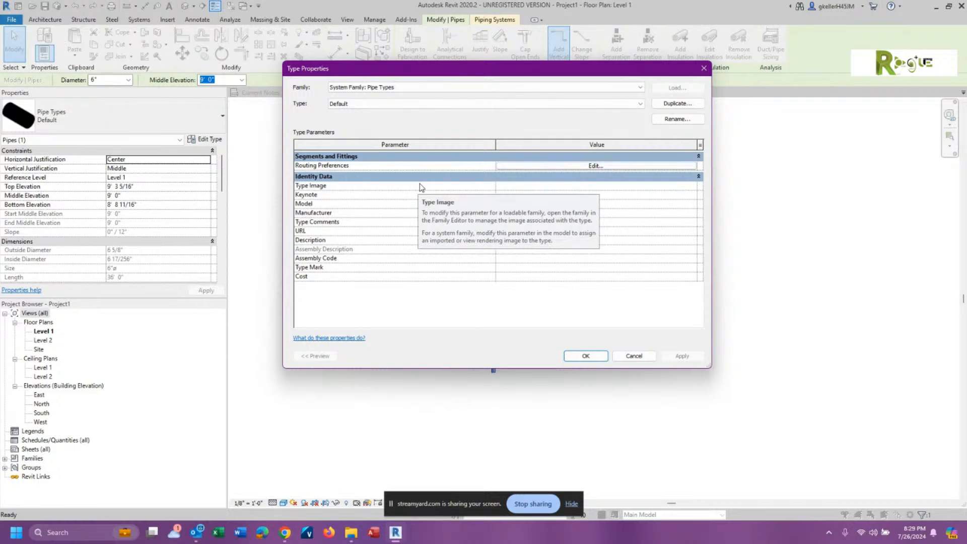
left_click(544, 167)
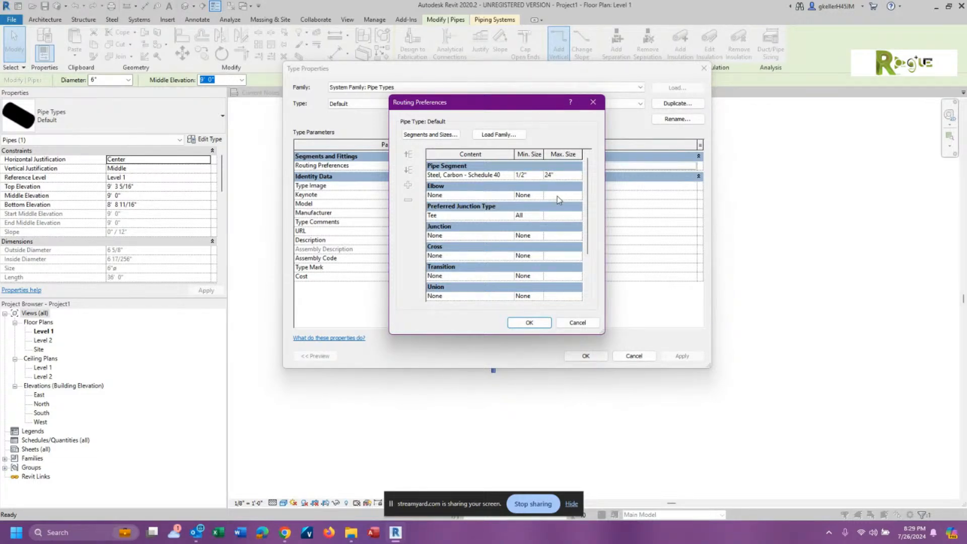
Examine the elbow's minimum size and fitting options and the other fitting categories in the routing preferences, then cancel out of them.
left_click(539, 195)
left_click(538, 196)
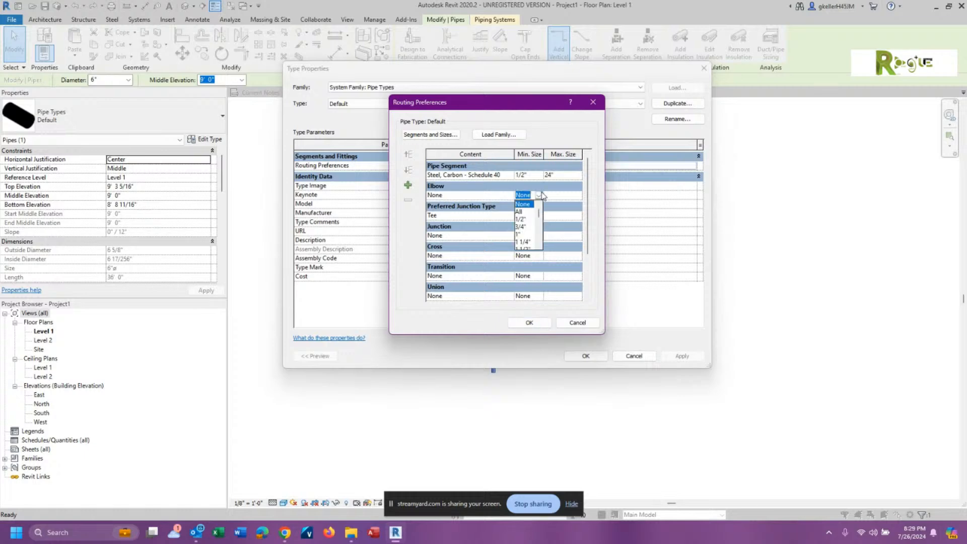
left_click_drag(539, 214, 535, 221)
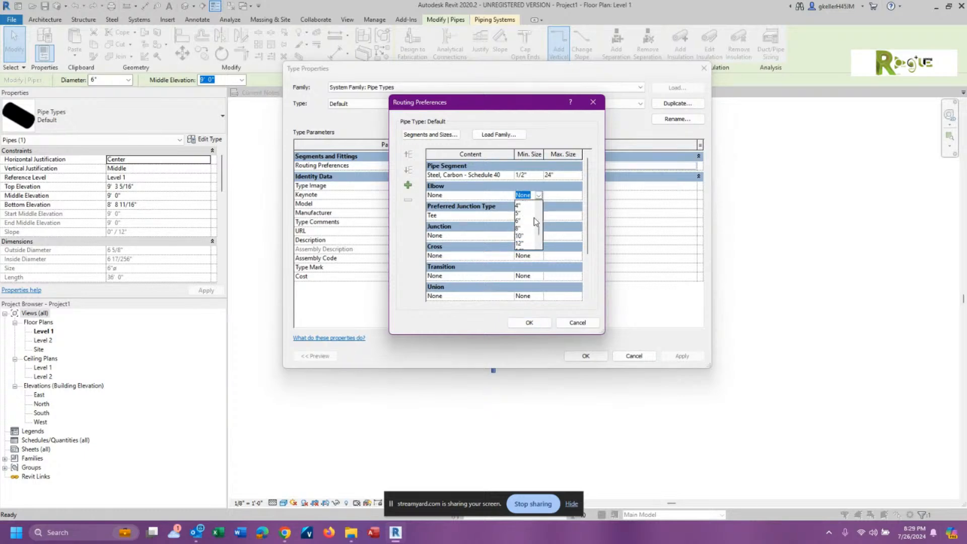
scroll(535, 221, "up", 4)
scroll(534, 222, "up", 2)
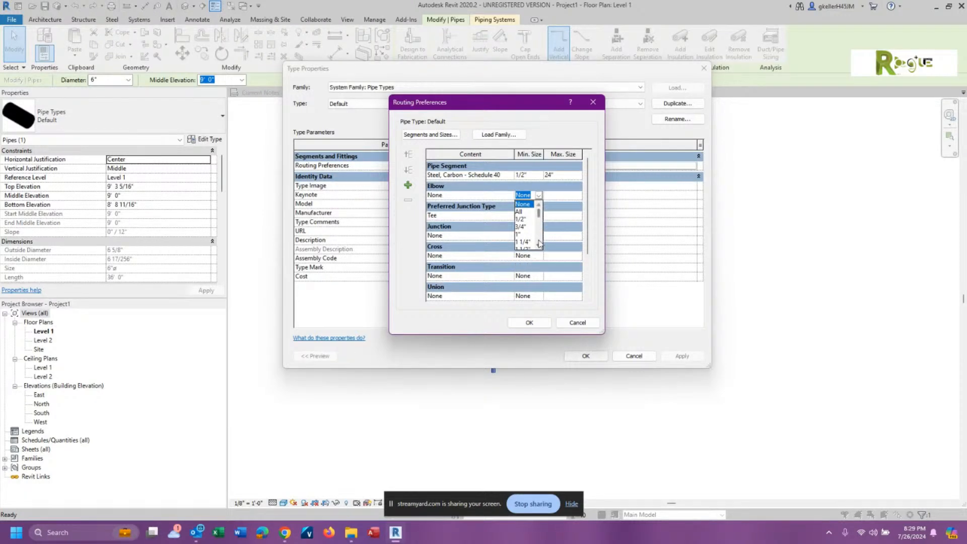
left_click(533, 196)
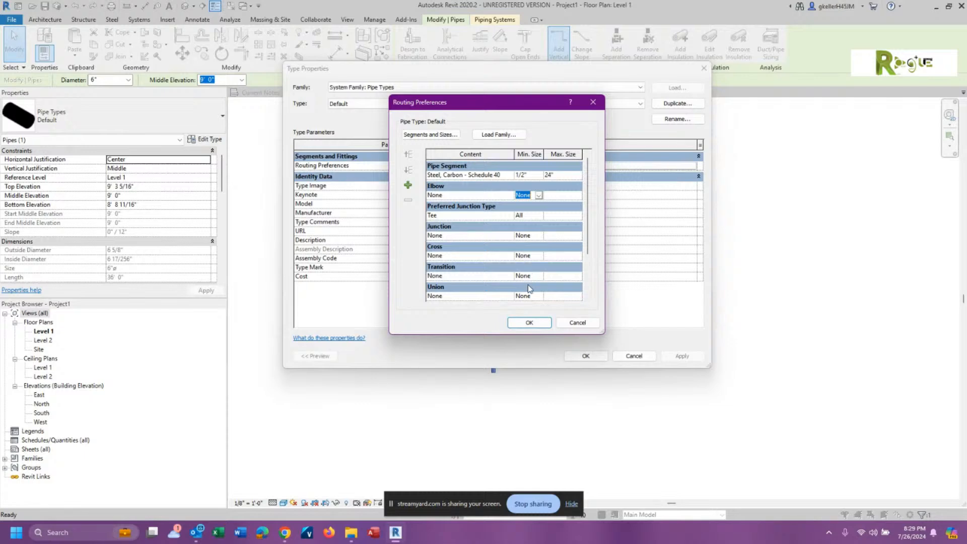
scroll(532, 276, "down", 1)
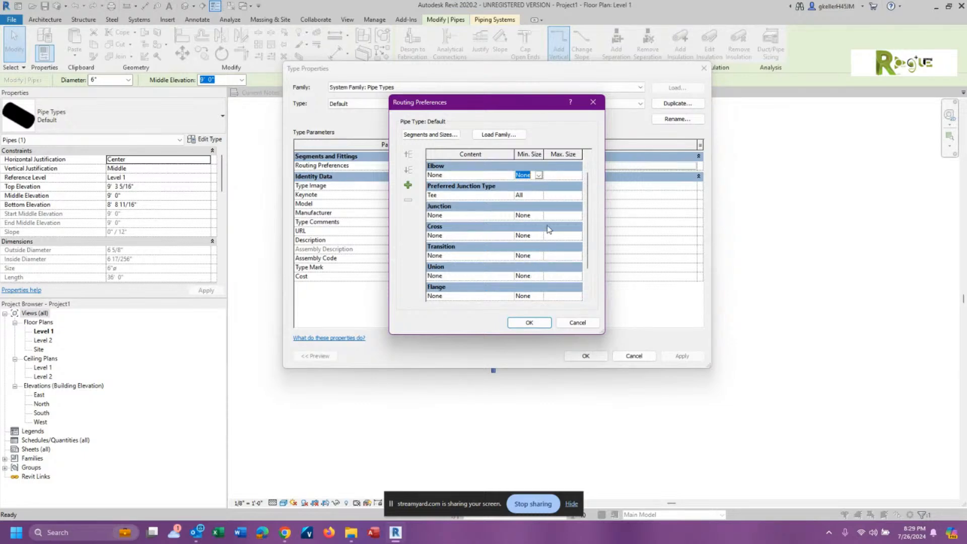
scroll(546, 226, "up", 1)
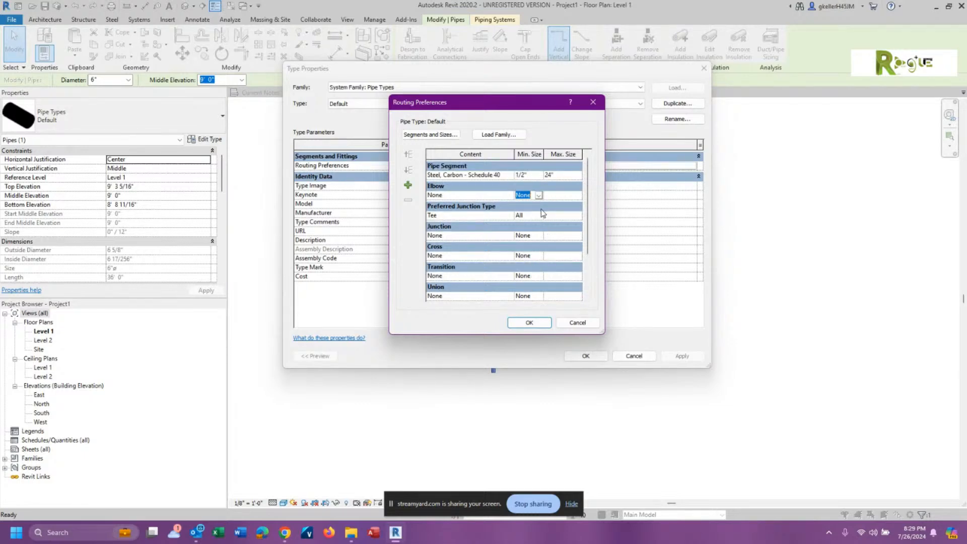
left_click(436, 196)
left_click(509, 195)
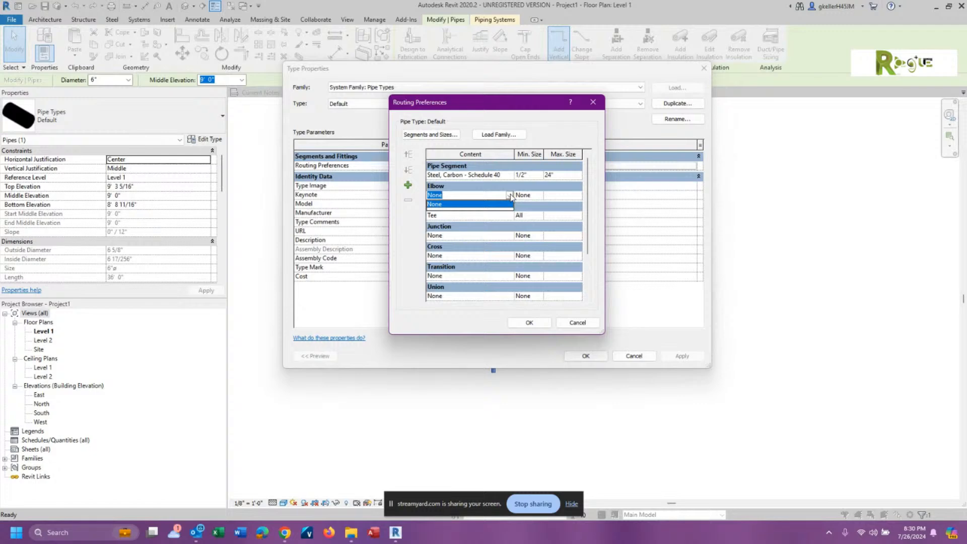
left_click(509, 197)
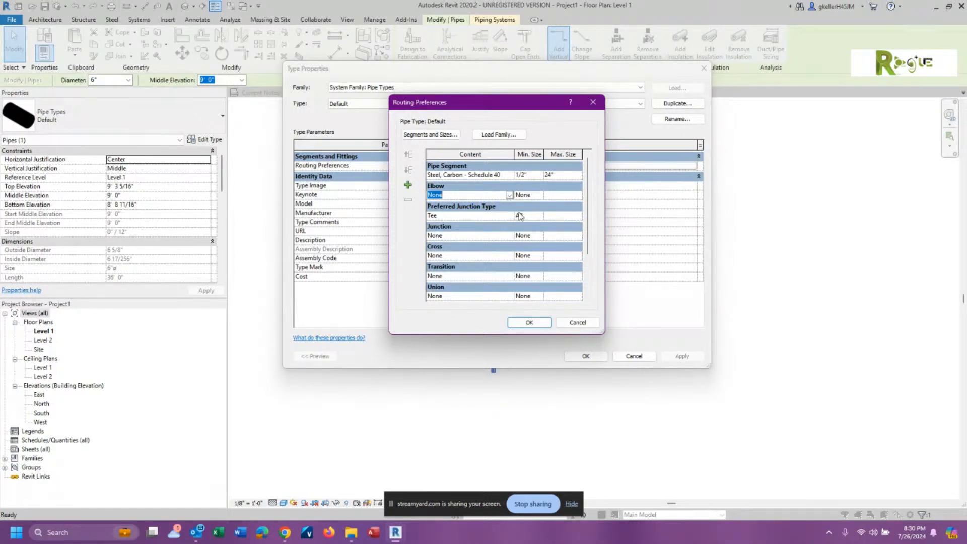
left_click(586, 324)
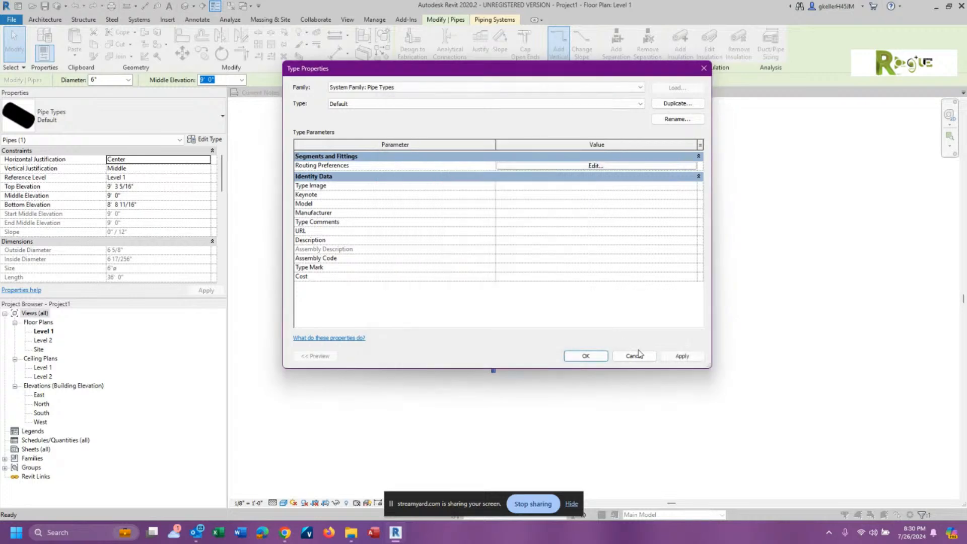
Close the pipe's type properties and create a new project from the Mechanical Template.
left_click(647, 356)
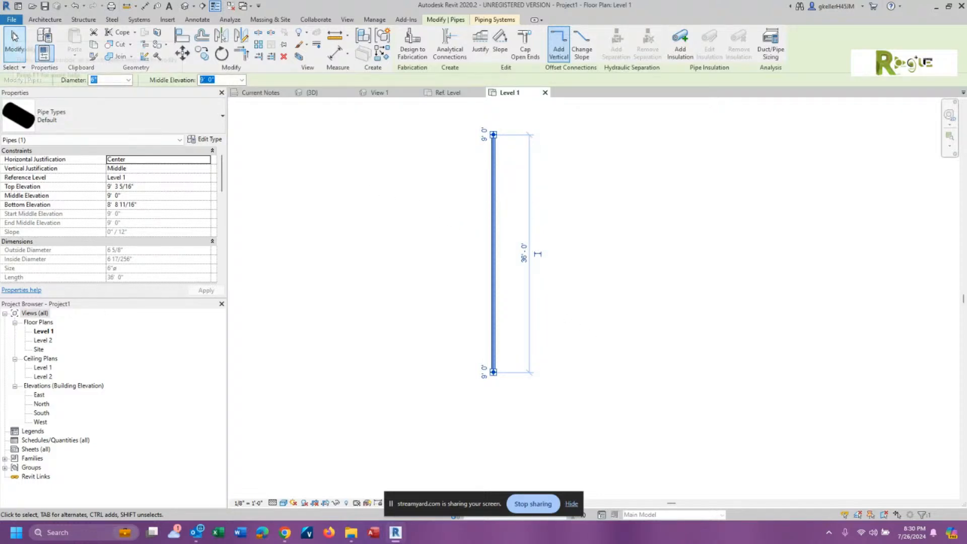
left_click(11, 19)
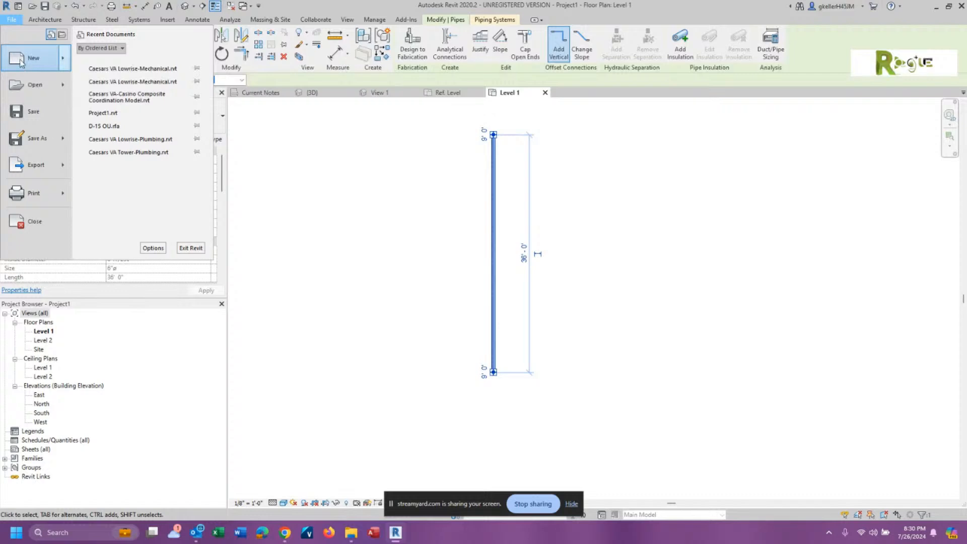
left_click(20, 60)
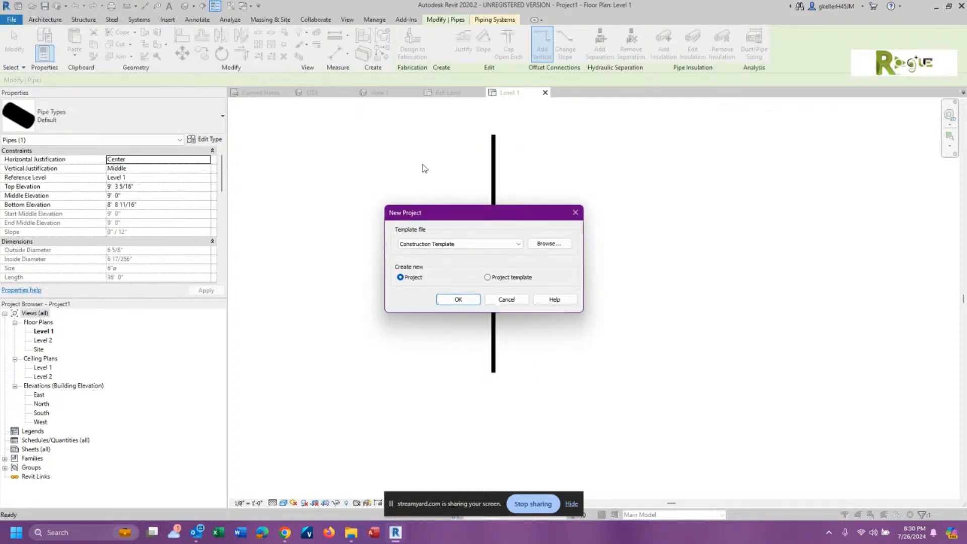
left_click(523, 245)
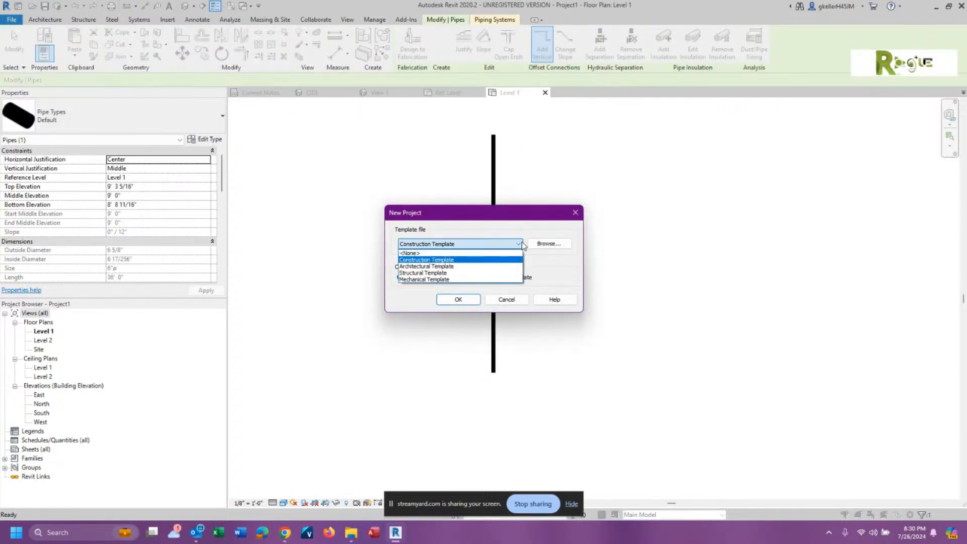
left_click(484, 279)
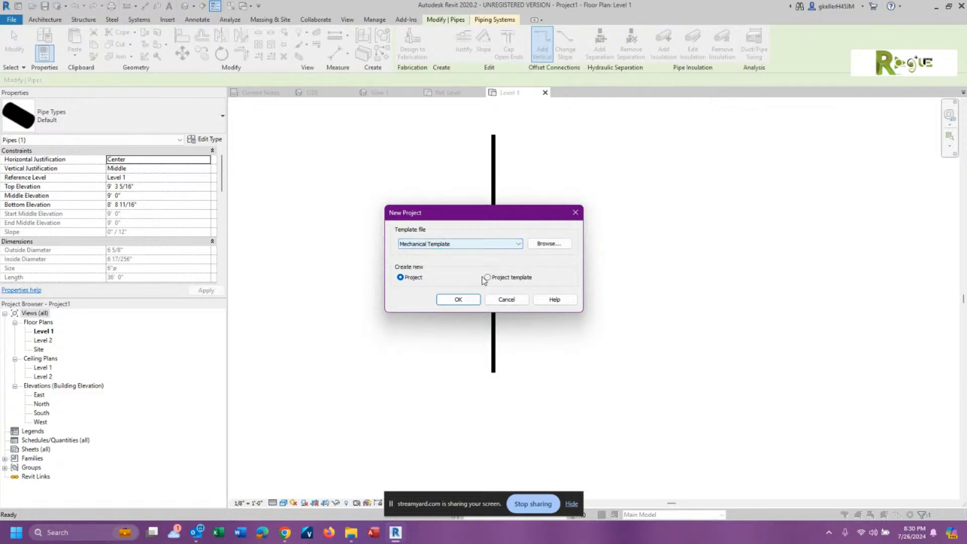
left_click(458, 300)
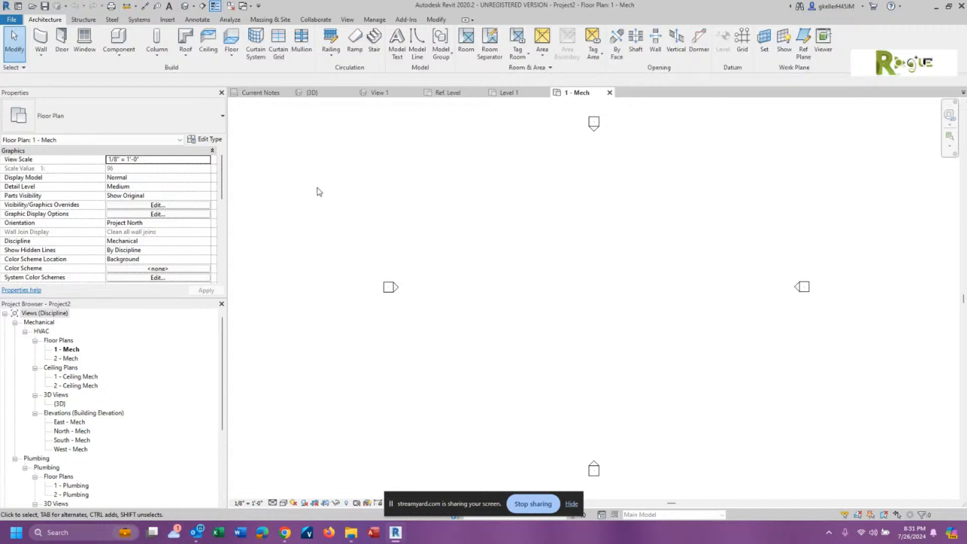
Draw an L-shaped 6" Standard pipe run in the 1 - Mech plan, about 60' horizontally and then straight up from its right end.
left_click(139, 20)
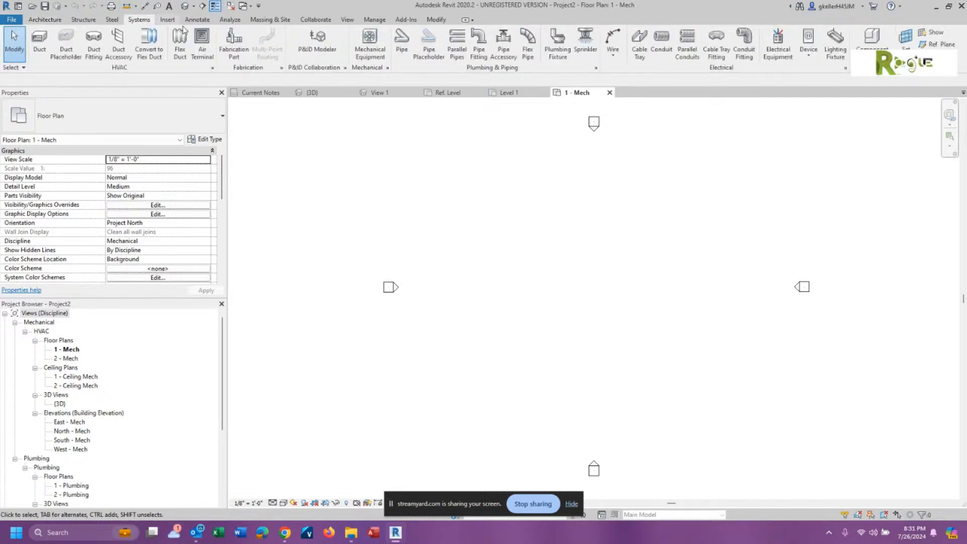
left_click(401, 42)
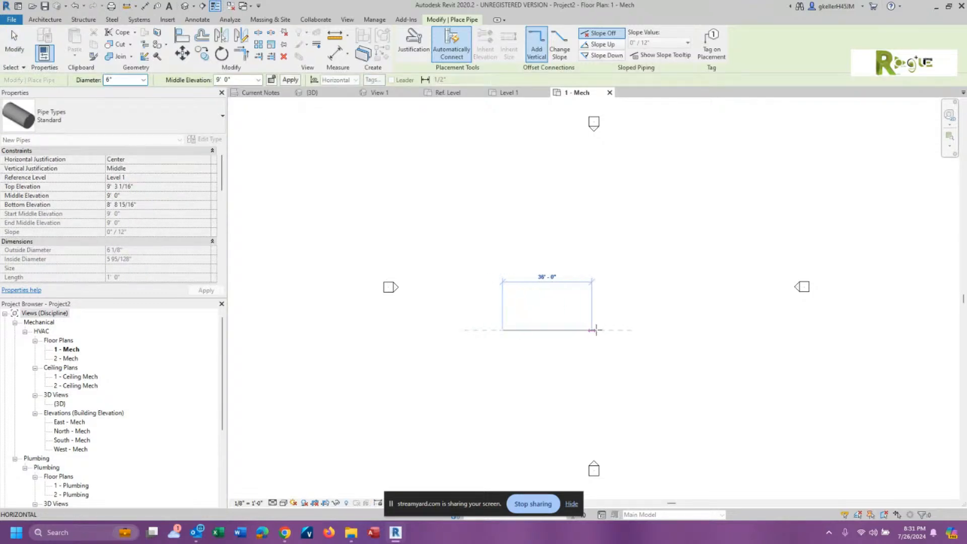
left_click(649, 329)
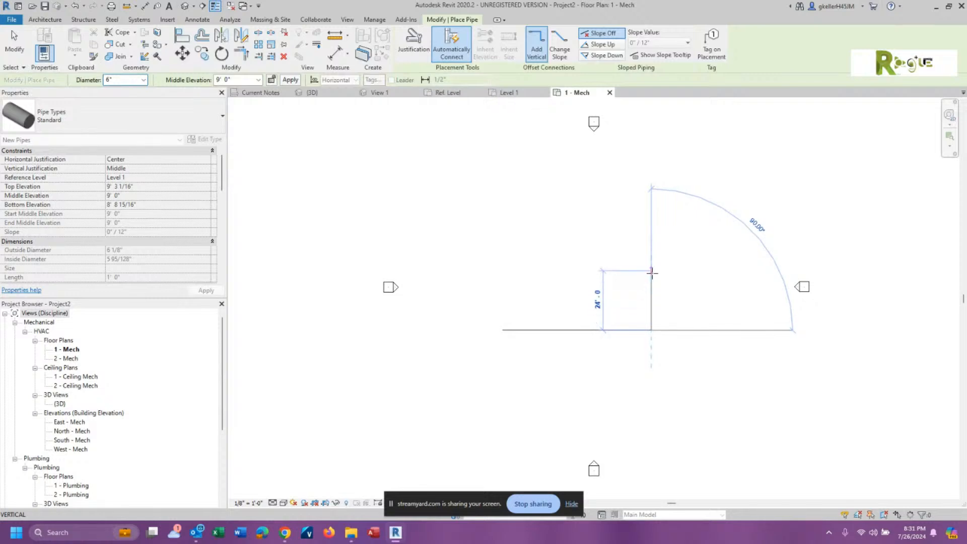
left_click(650, 201)
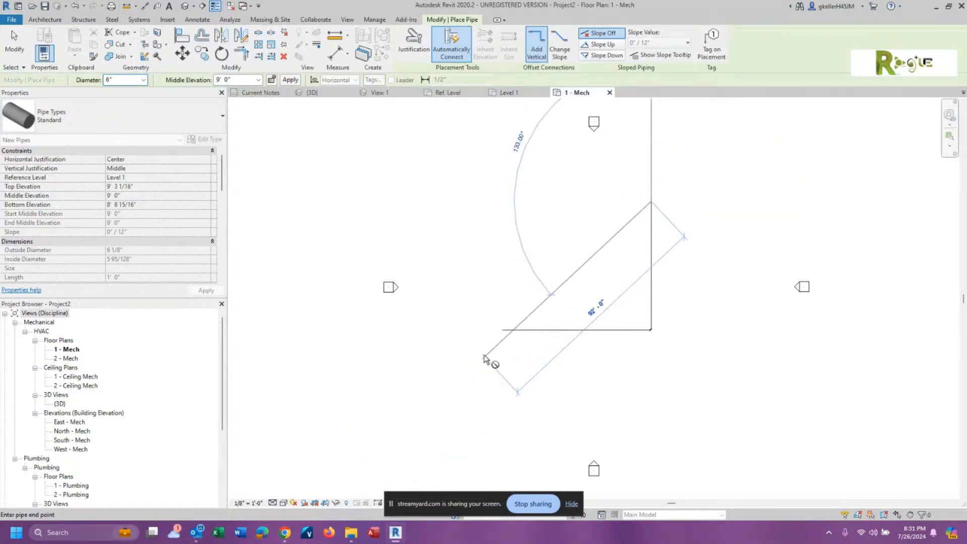
key("Escape")
key("Escape")
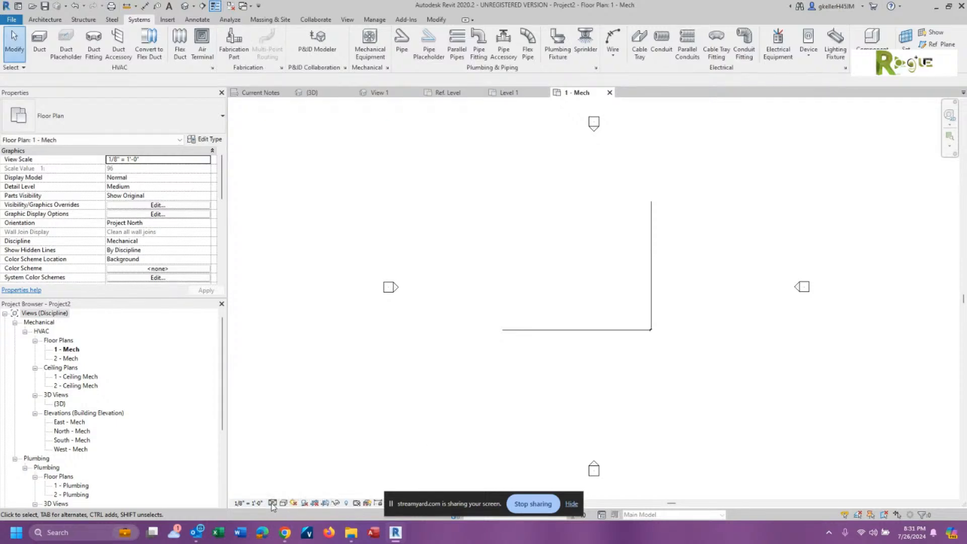
Set the 1 - Mech plan's detail level to Fine and its visual style to Shaded.
left_click(272, 503)
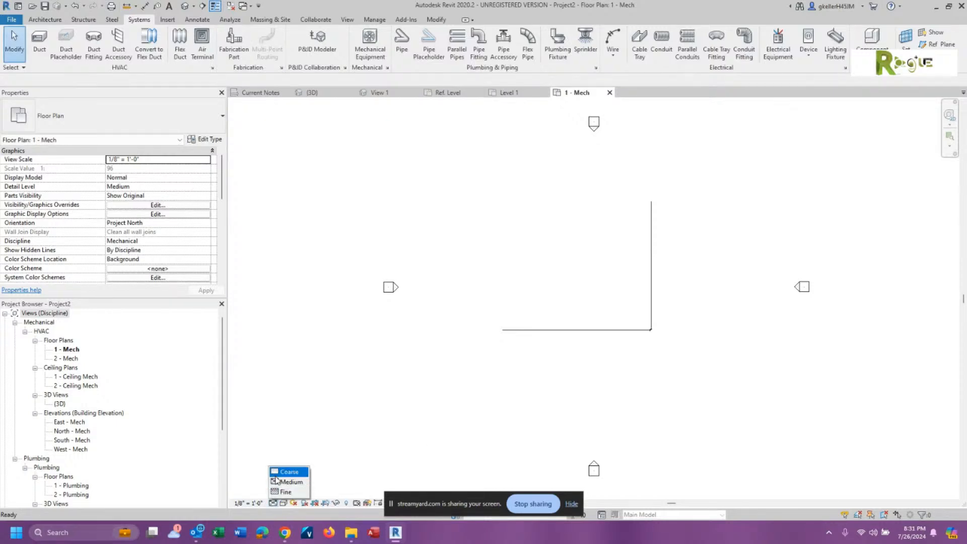
left_click(283, 493)
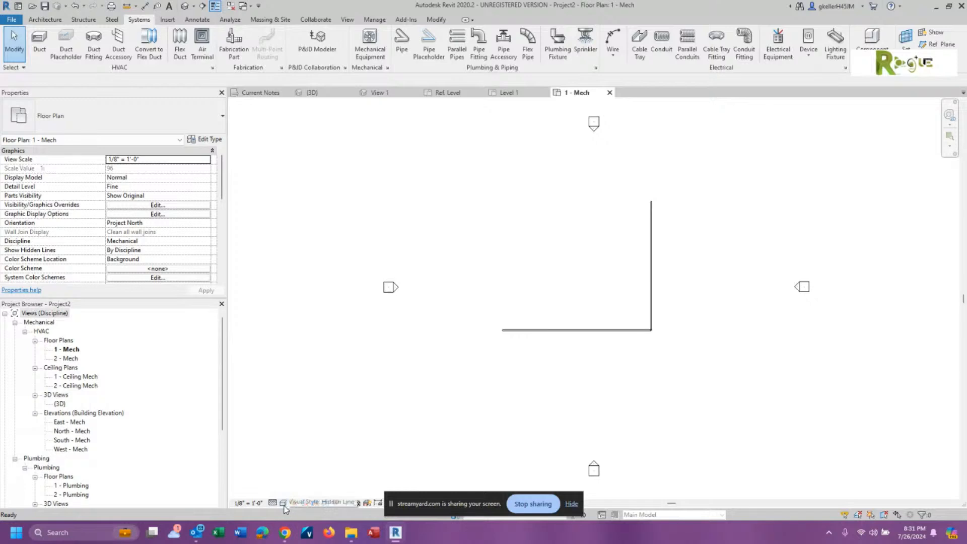
left_click(282, 503)
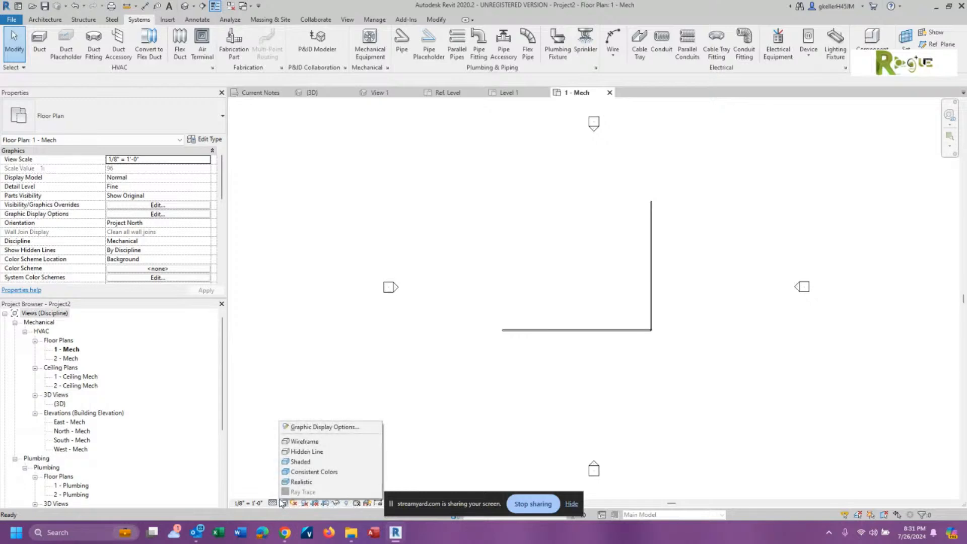
left_click(295, 462)
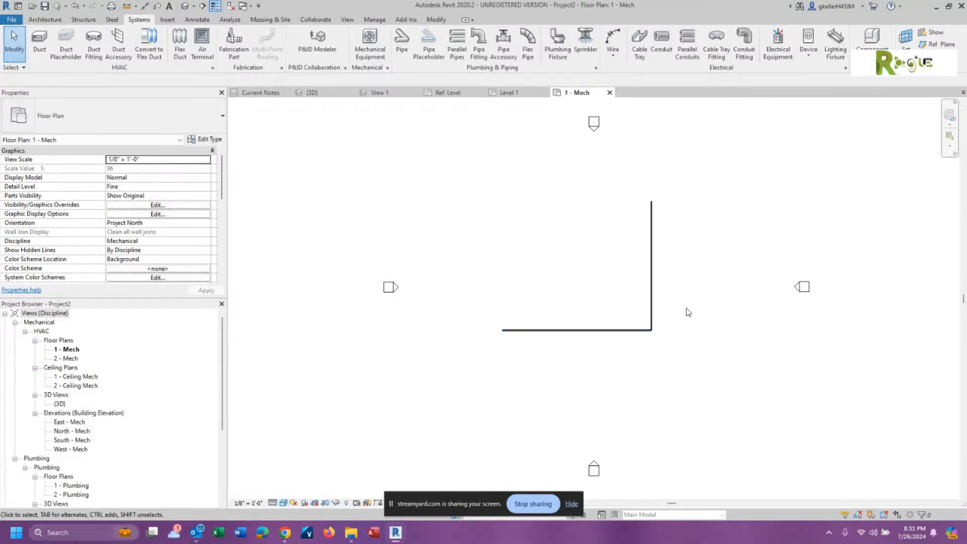
Use Create Similar on the horizontal pipe to draw a 6" branch straight up from a point along it.
scroll(677, 322, "up", 3)
scroll(639, 345, "up", 4)
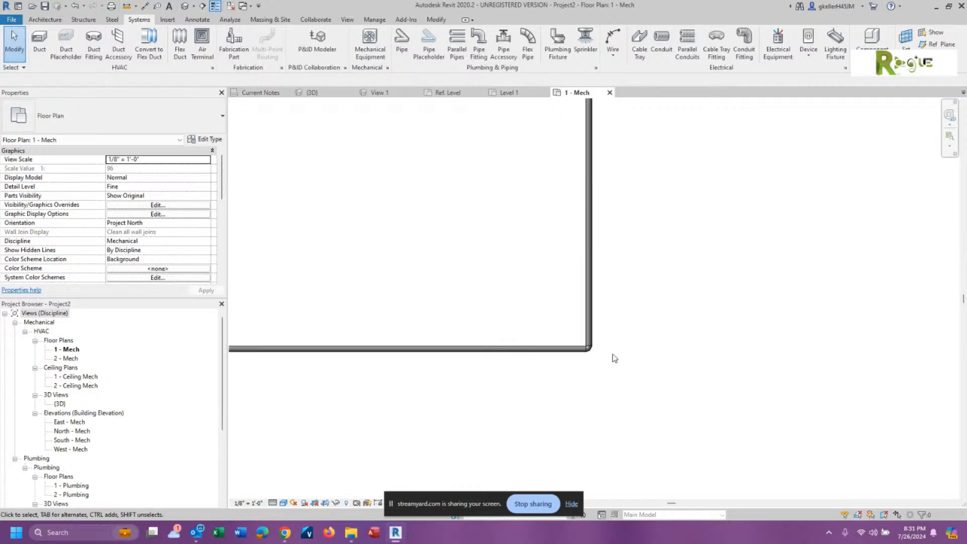
scroll(584, 352, "up", 3)
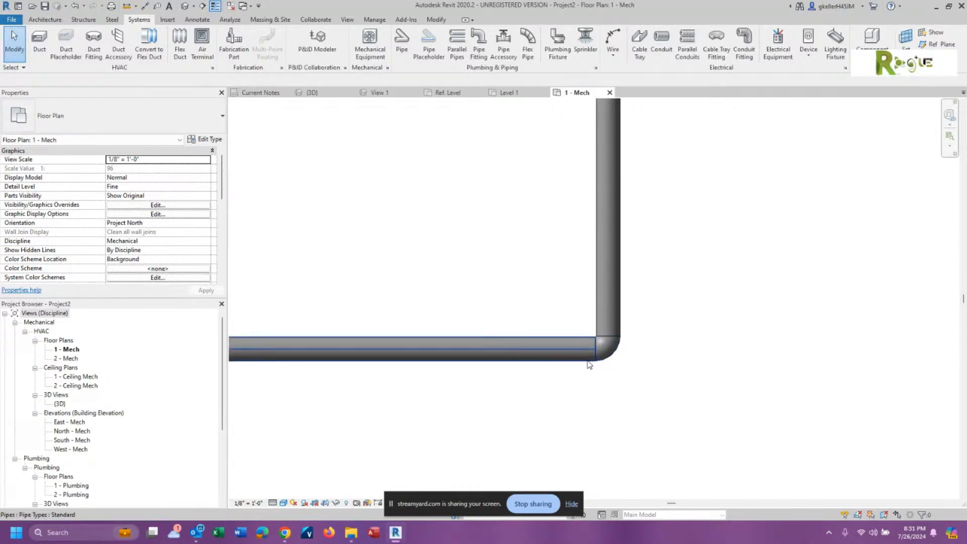
left_click(583, 361)
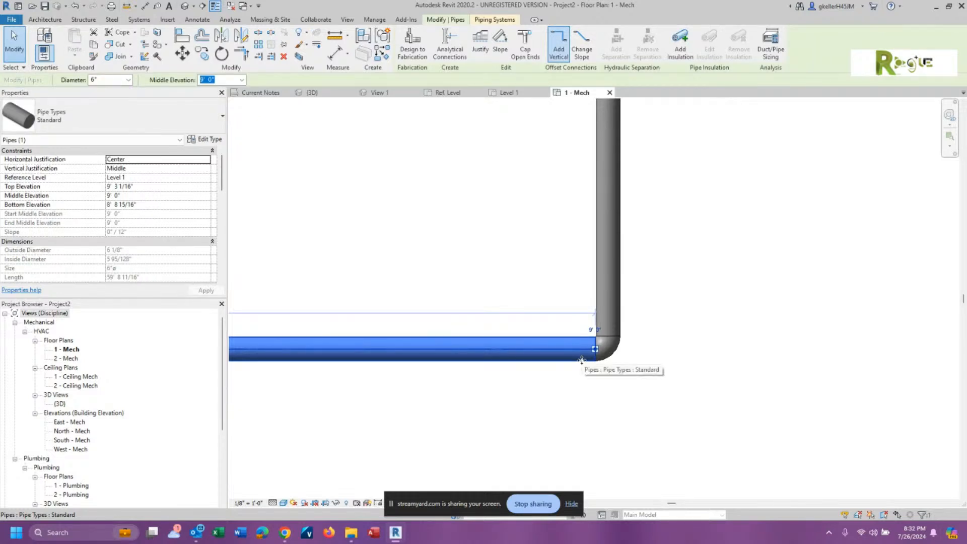
right_click(582, 361)
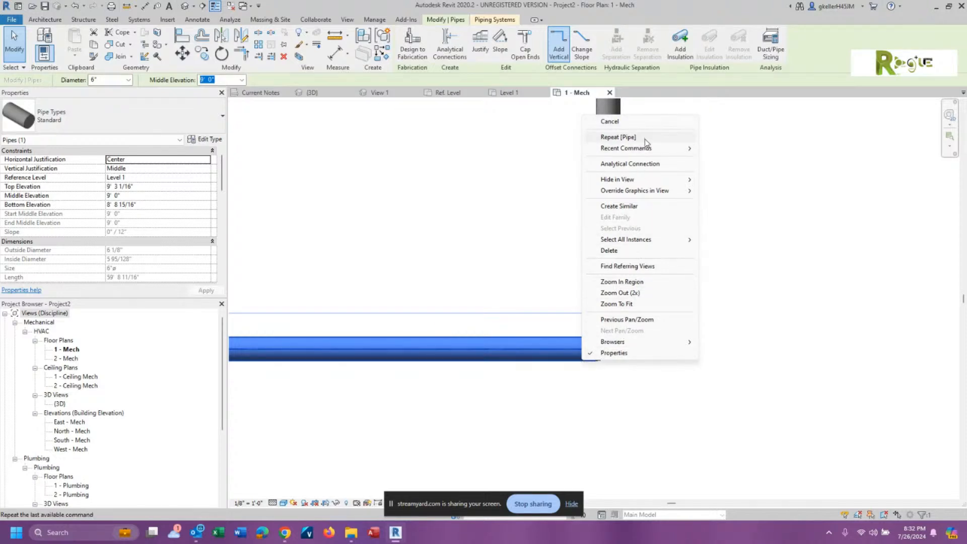
left_click(621, 206)
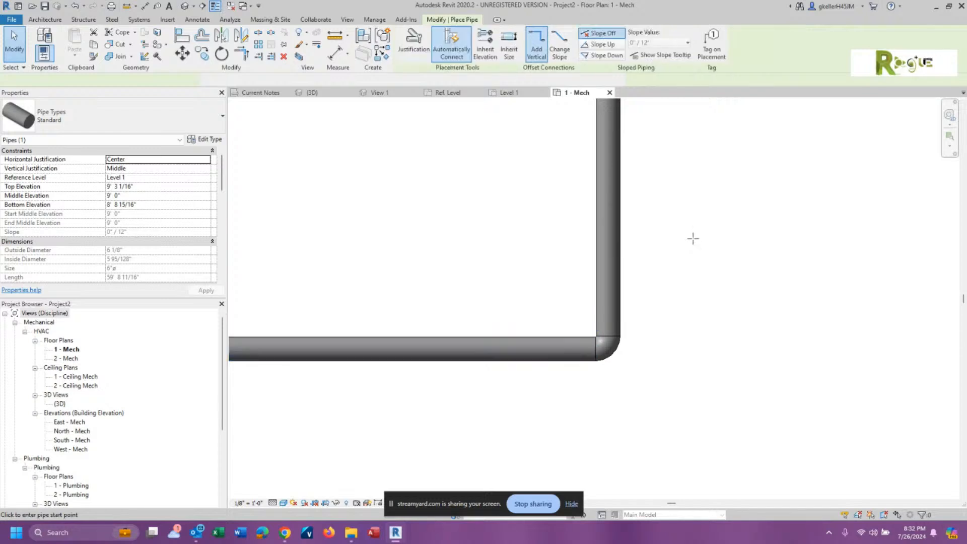
scroll(692, 238, "down", 4)
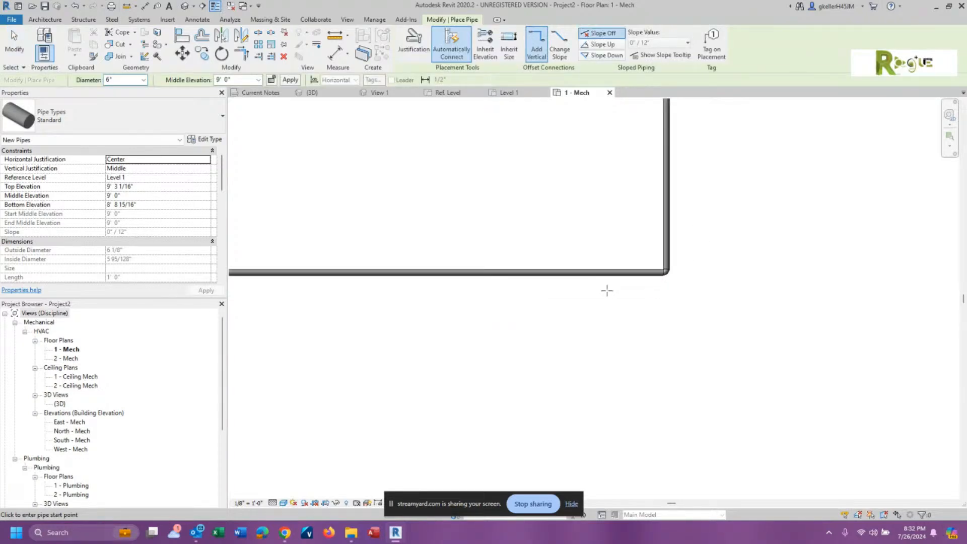
scroll(607, 290, "down", 1)
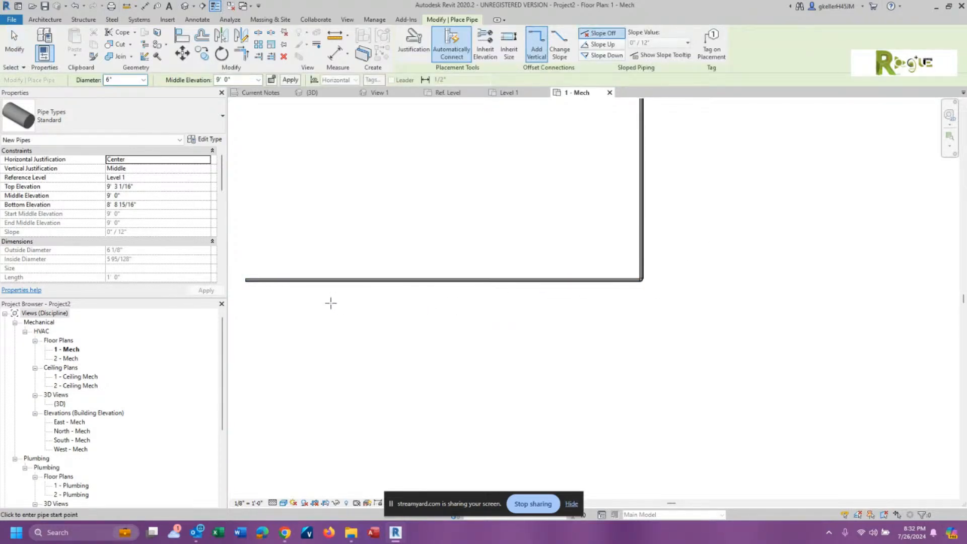
scroll(383, 261, "down", 2)
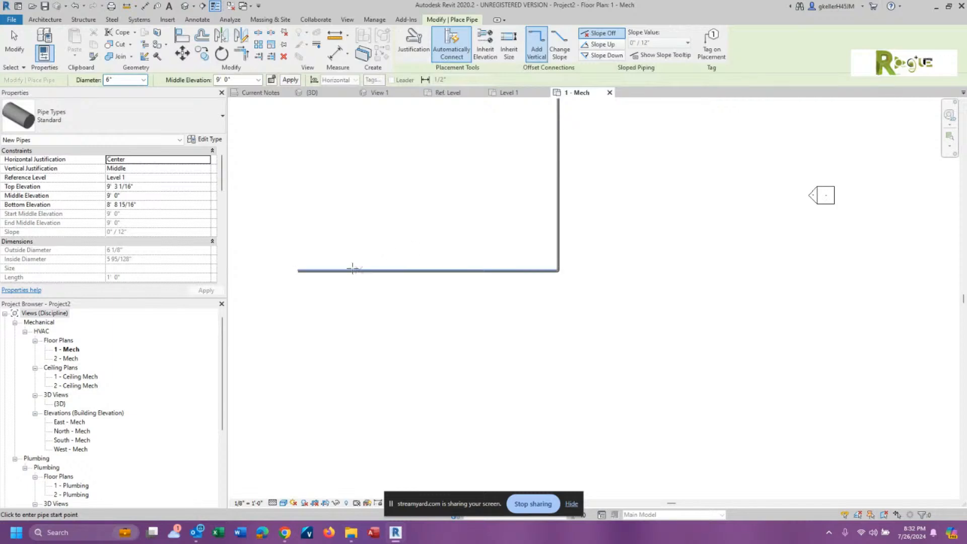
scroll(412, 266, "up", 3)
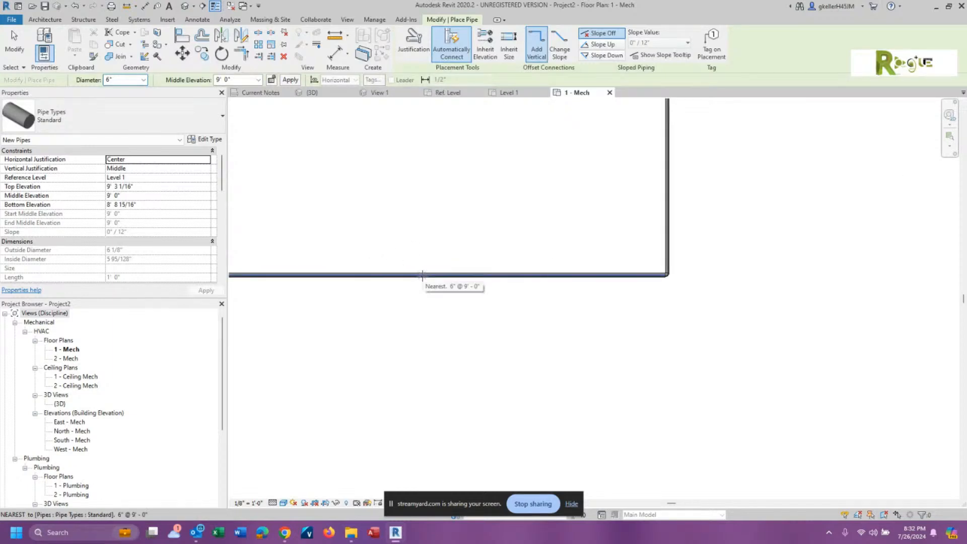
left_click(422, 277)
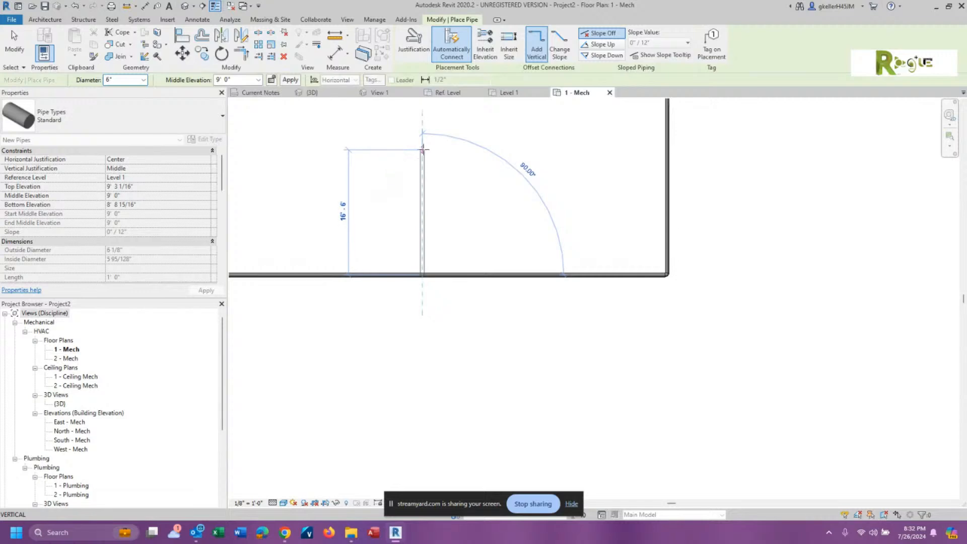
left_click(421, 135)
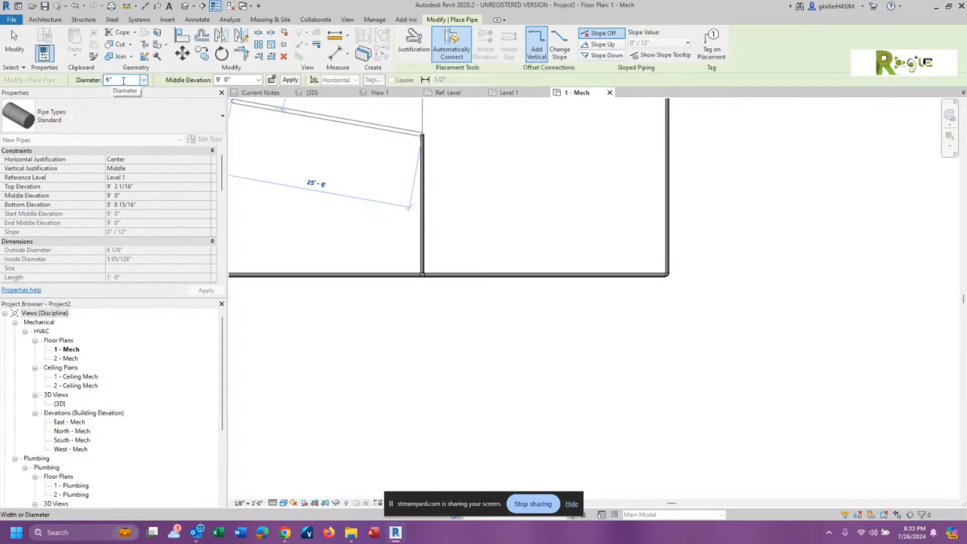
Continue the branch from its upper end with a 3" pipe about 15' long, angled slightly upward to the right, and end the pipe run.
left_click(143, 81)
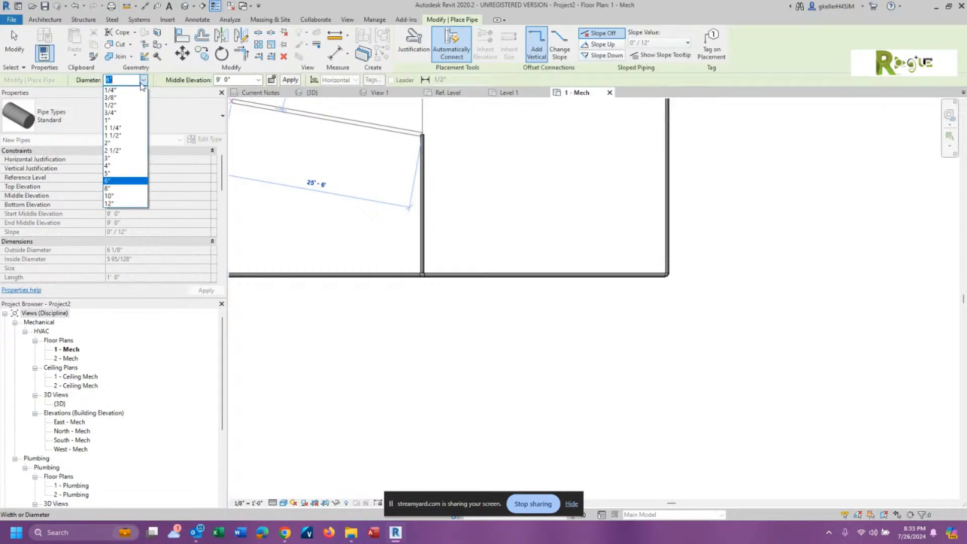
left_click(121, 158)
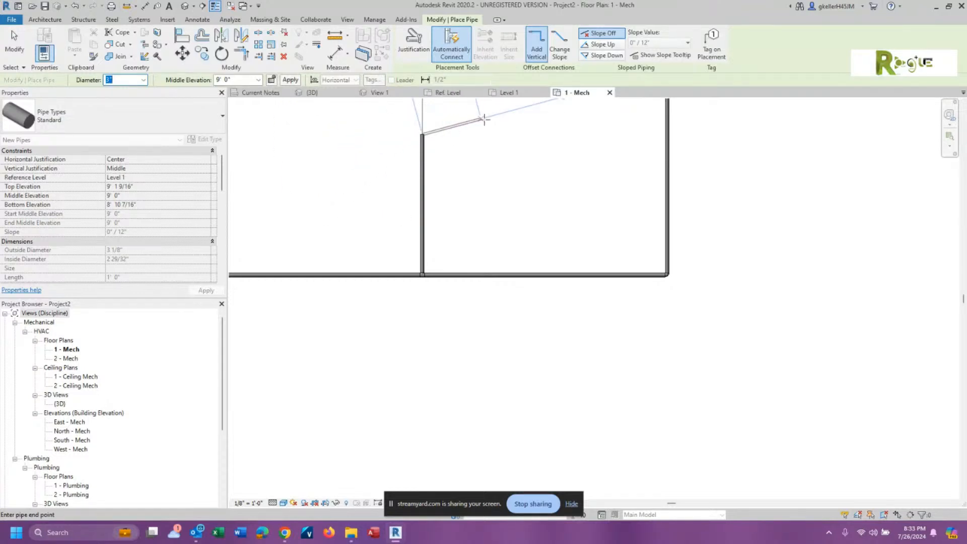
left_click(534, 116)
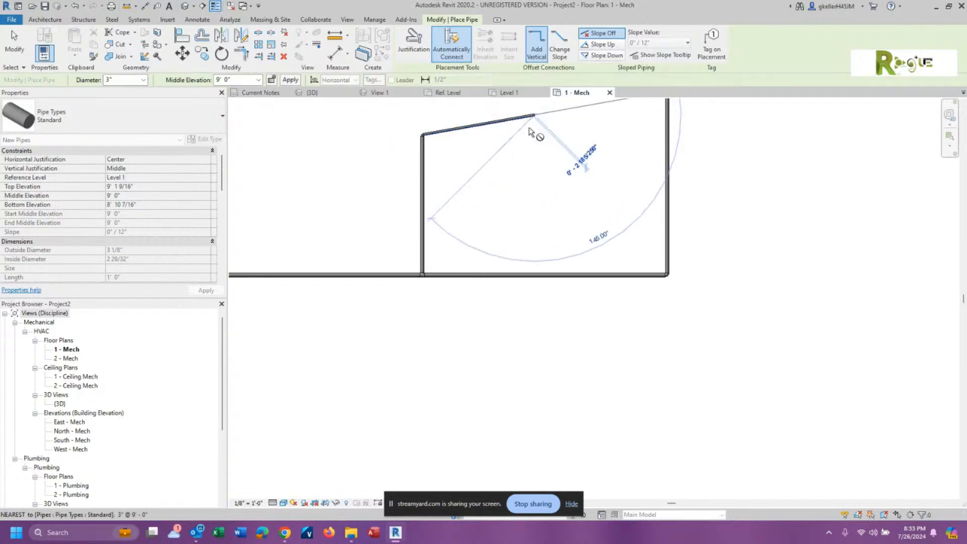
scroll(530, 133, "down", 2)
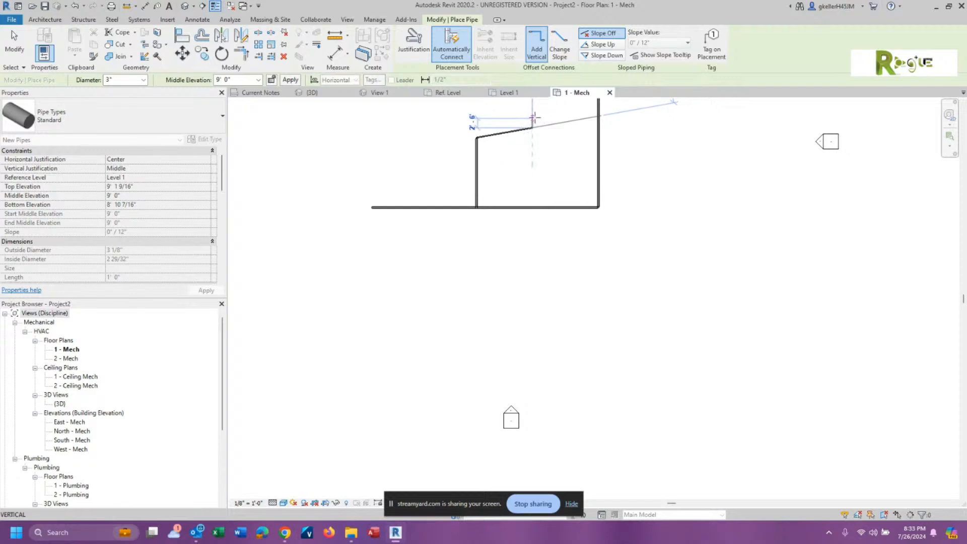
key("Escape")
scroll(533, 123, "up", 2)
key("Escape")
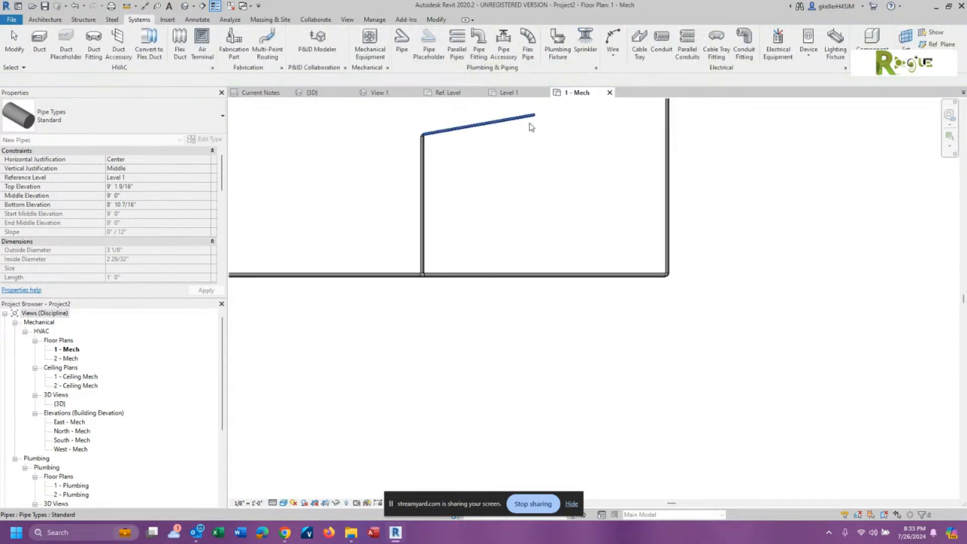
Use Create Similar on the angled 3" pipe and set the new pipe's middle elevation to 8' 0".
scroll(417, 134, "up", 5)
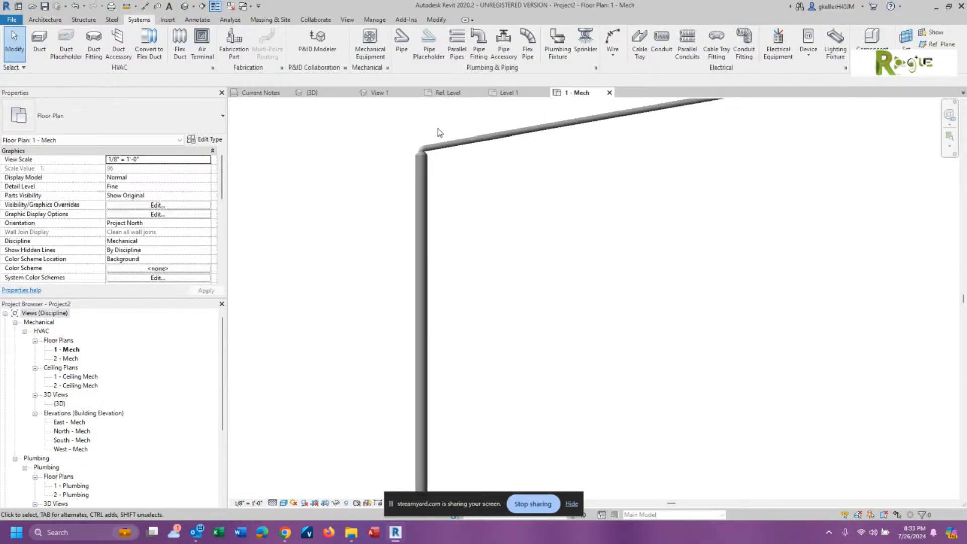
scroll(403, 183, "up", 3)
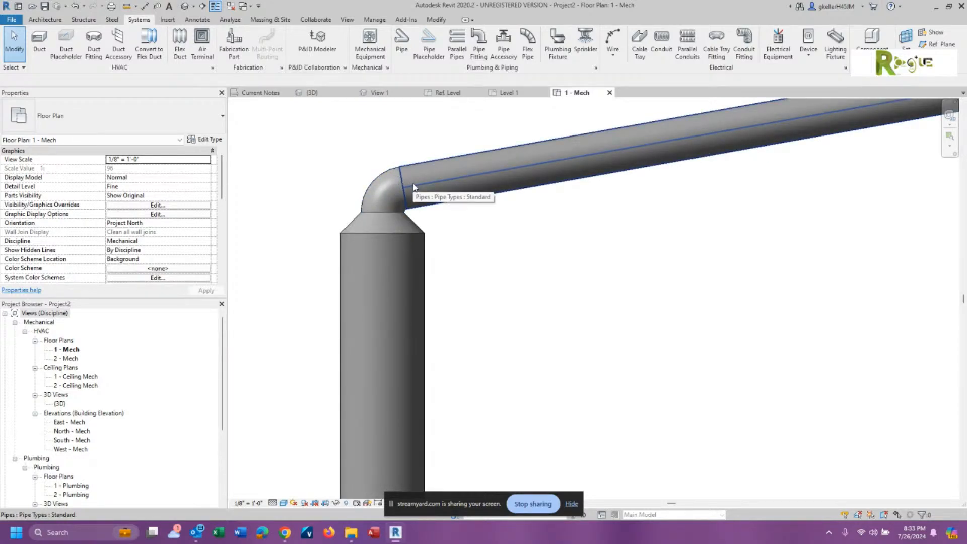
left_click(414, 183)
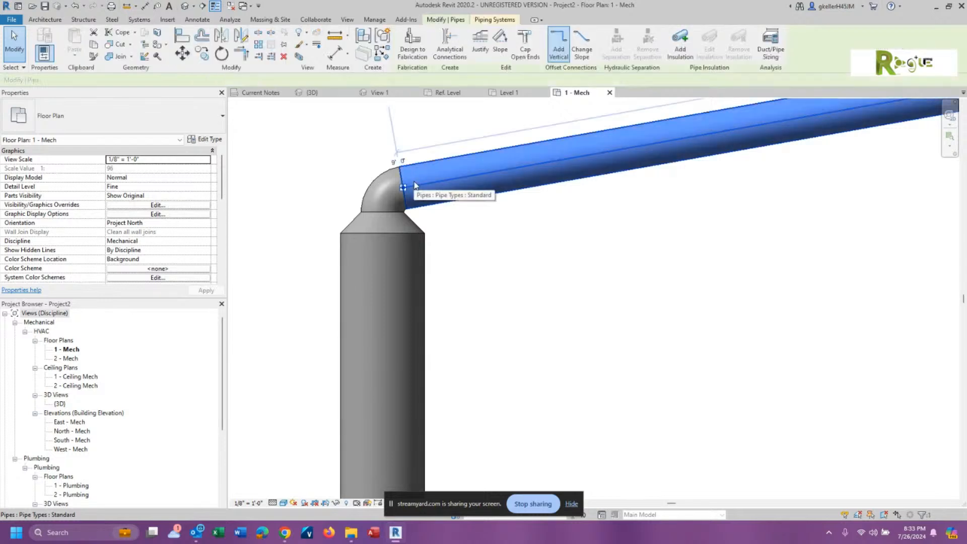
right_click(414, 182)
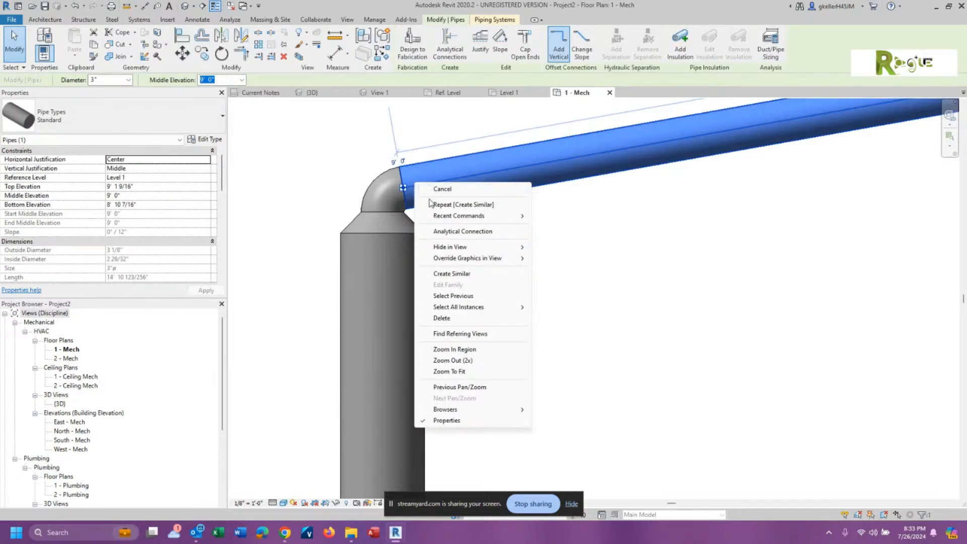
left_click(436, 276)
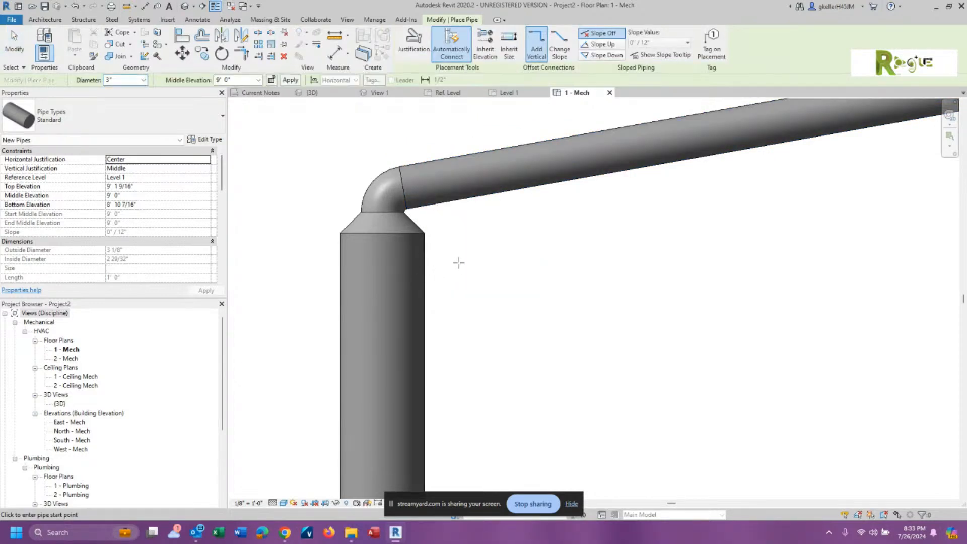
scroll(460, 262, "down", 3)
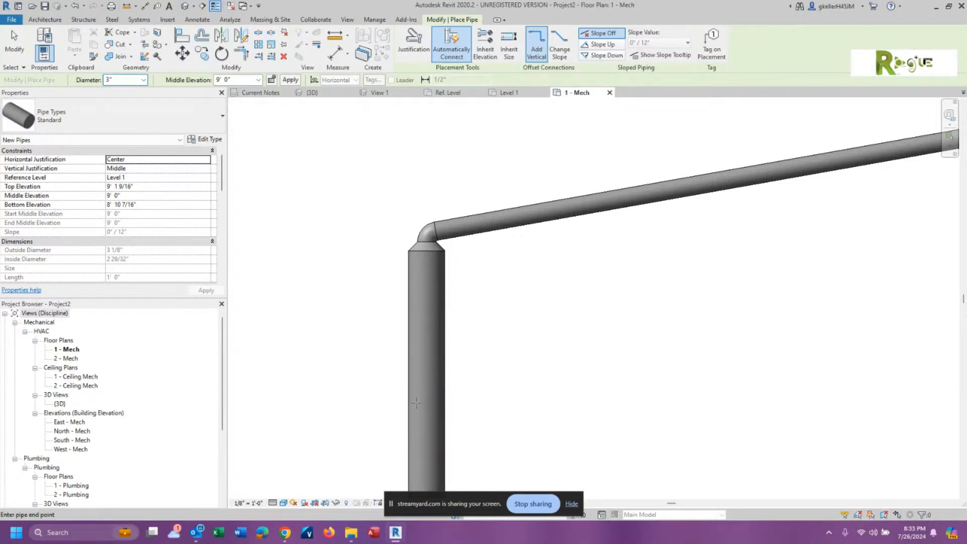
left_click(416, 400)
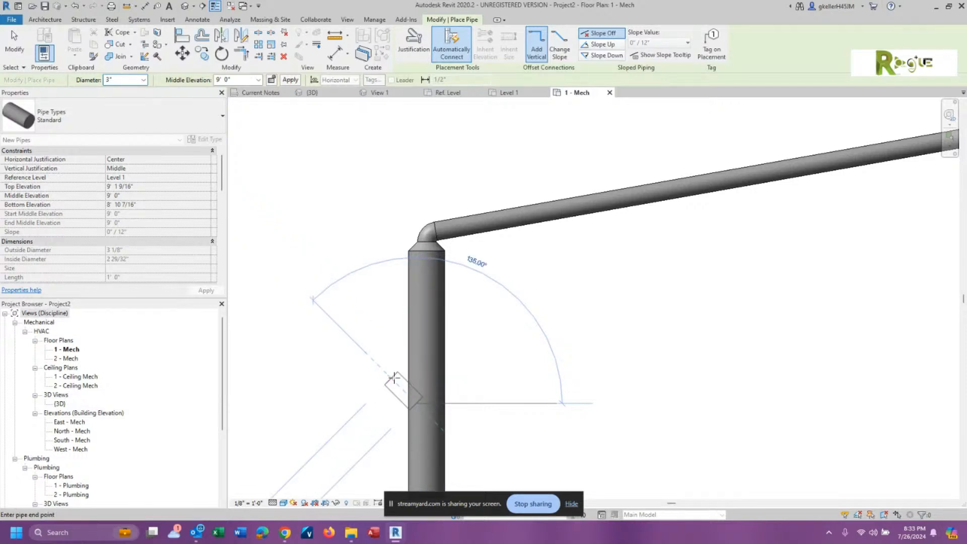
key("Escape")
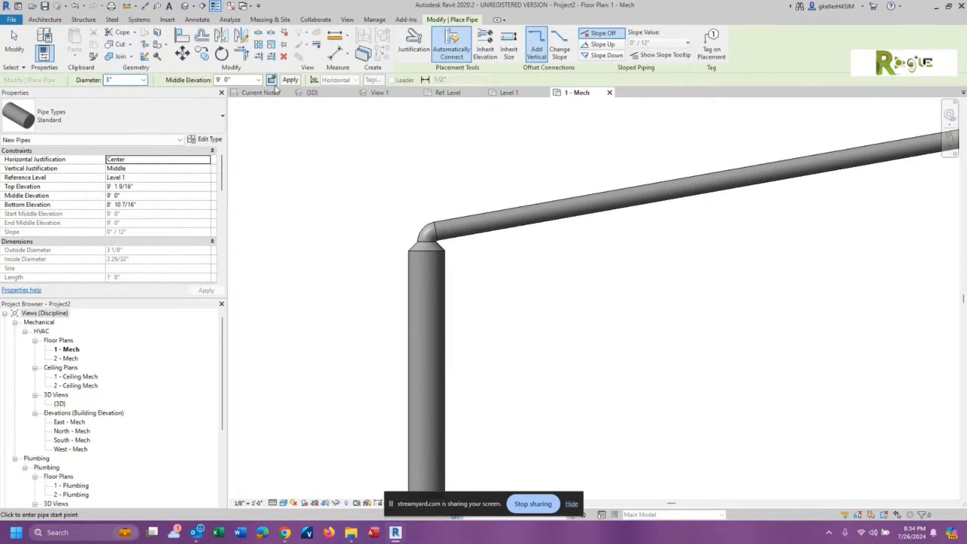
left_click(258, 80)
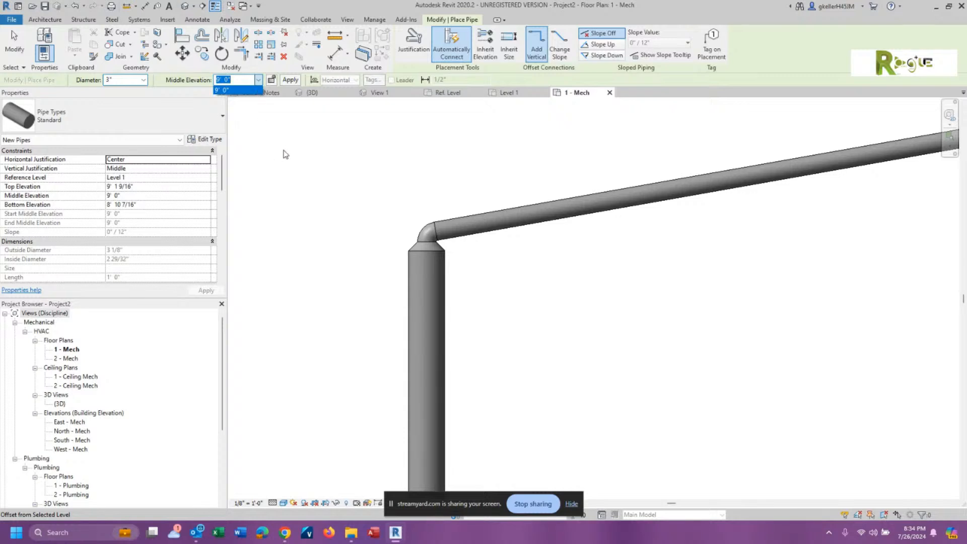
type("8")
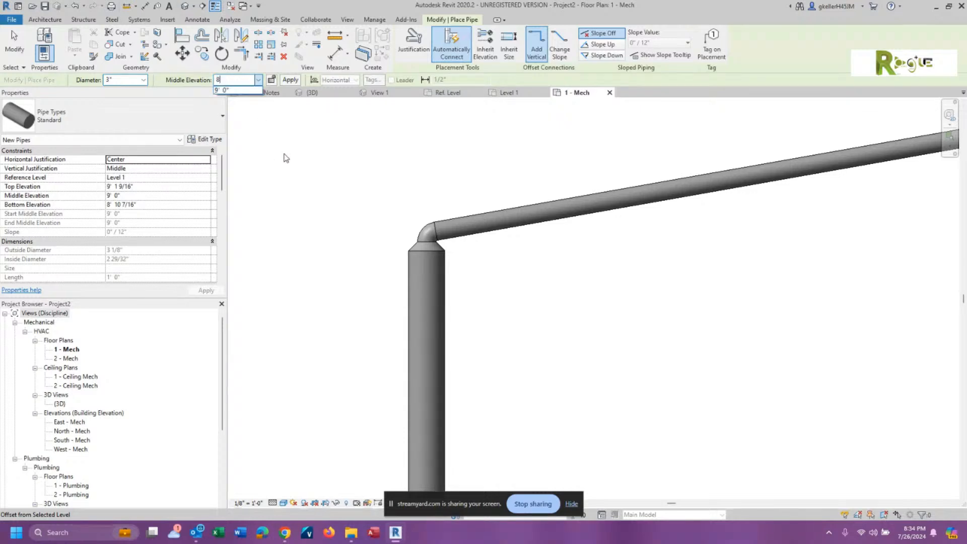
key("Return")
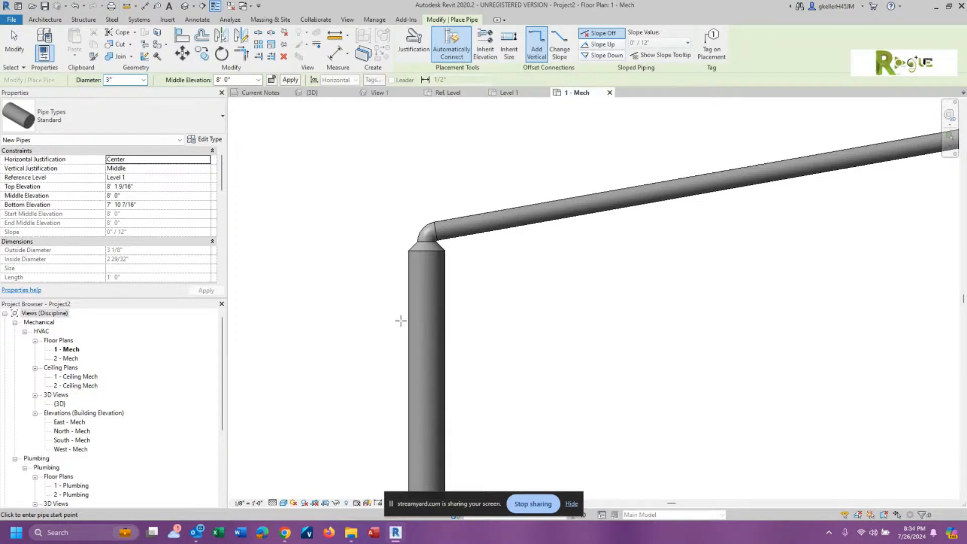
Draw a short horizontal 3" pipe leftward from the centerline of the vertical 6" branch, just below its upper end, and end the run.
left_click(409, 427)
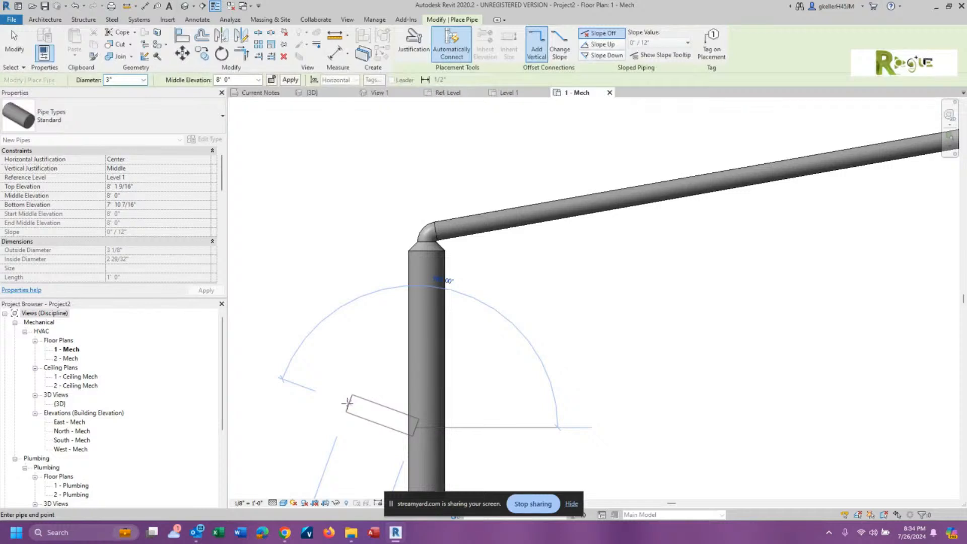
key("Escape")
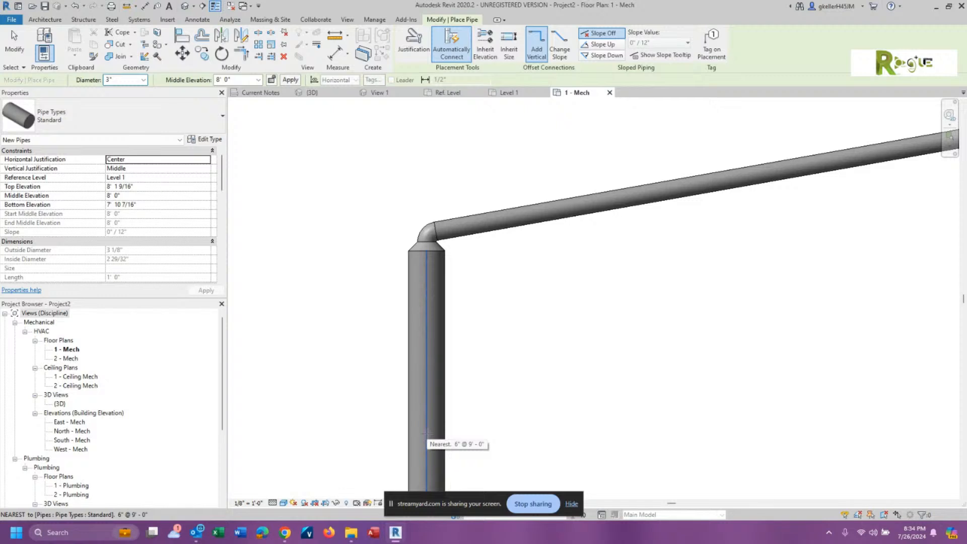
left_click(426, 432)
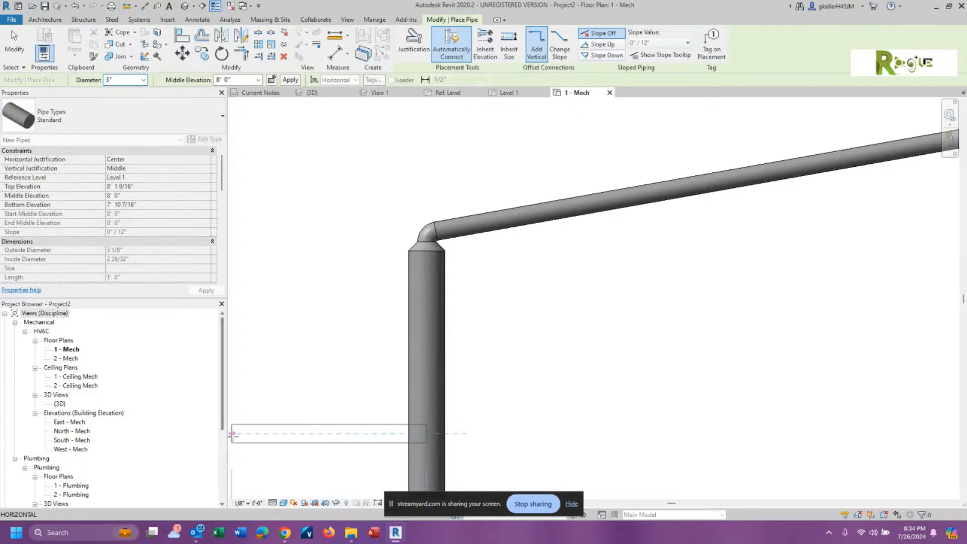
scroll(232, 434, "down", 5)
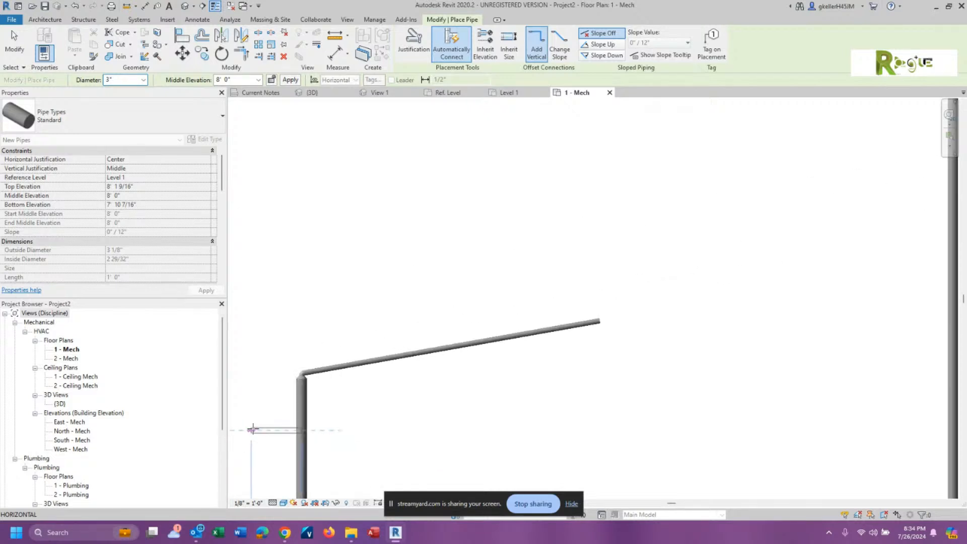
left_click(232, 432)
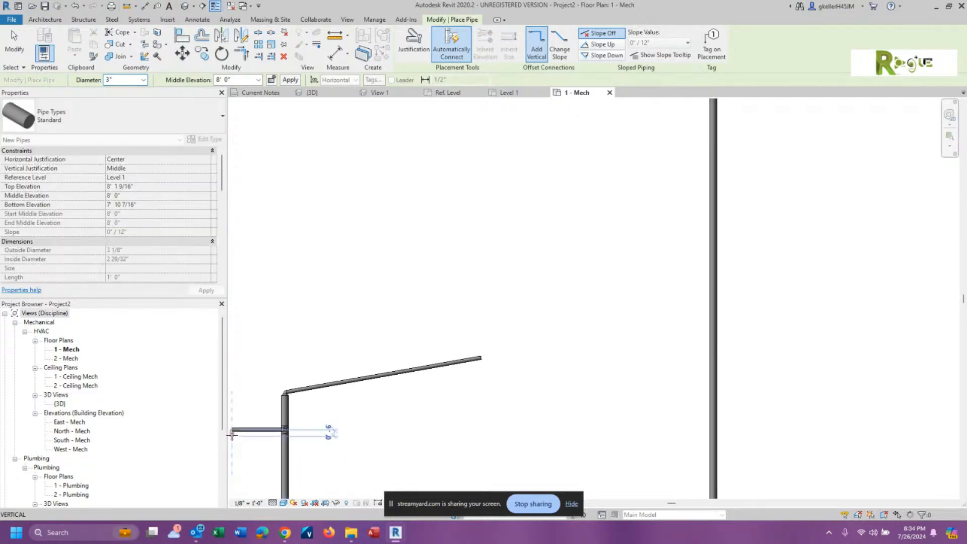
scroll(327, 377, "down", 6)
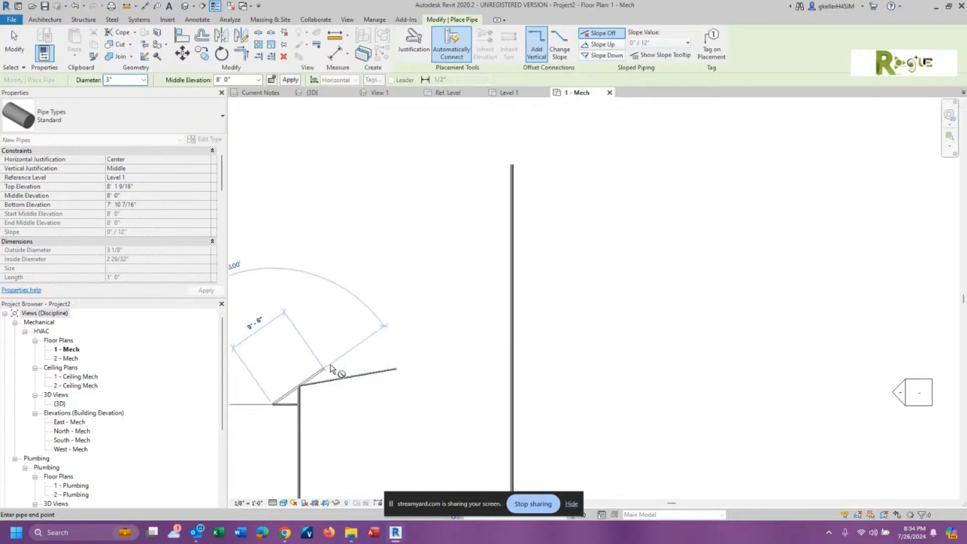
scroll(234, 389, "up", 5)
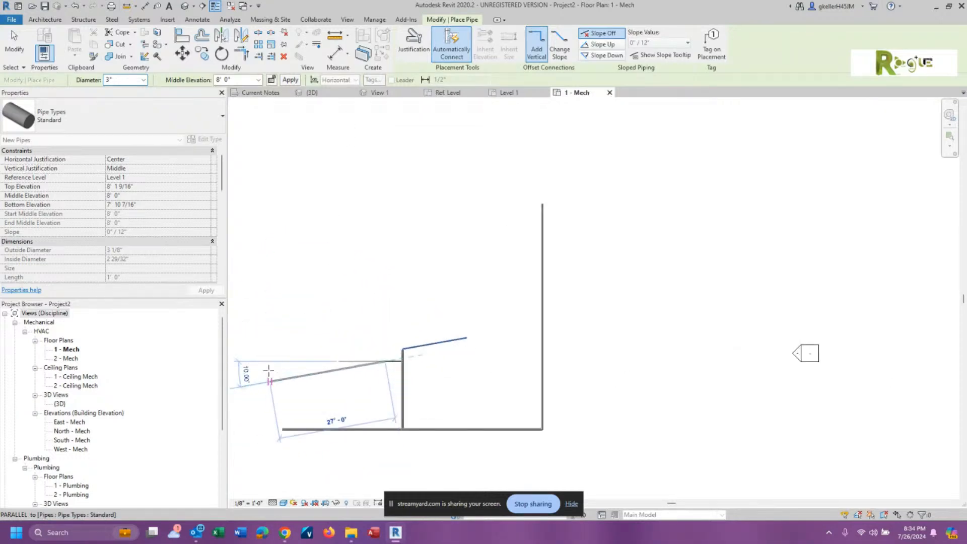
scroll(413, 375, "up", 4)
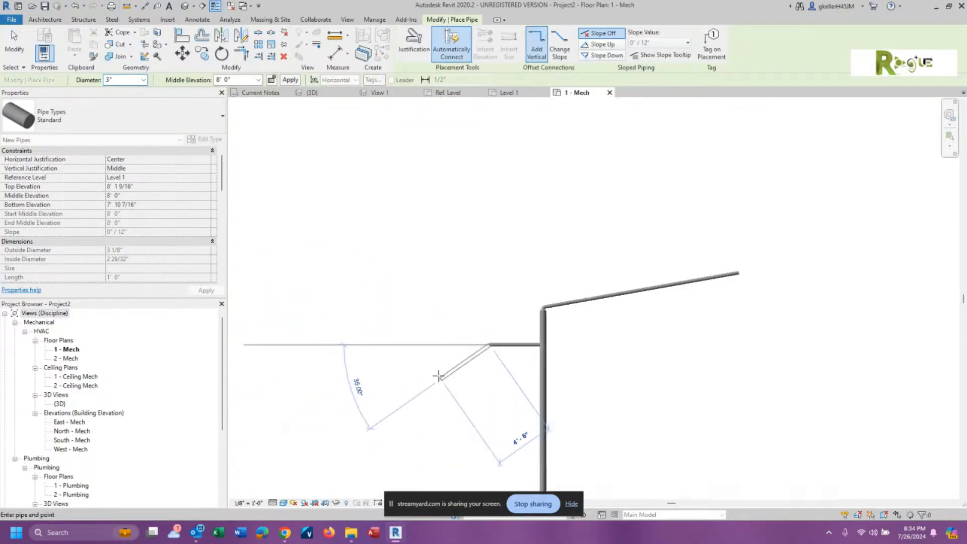
scroll(433, 376, "up", 3)
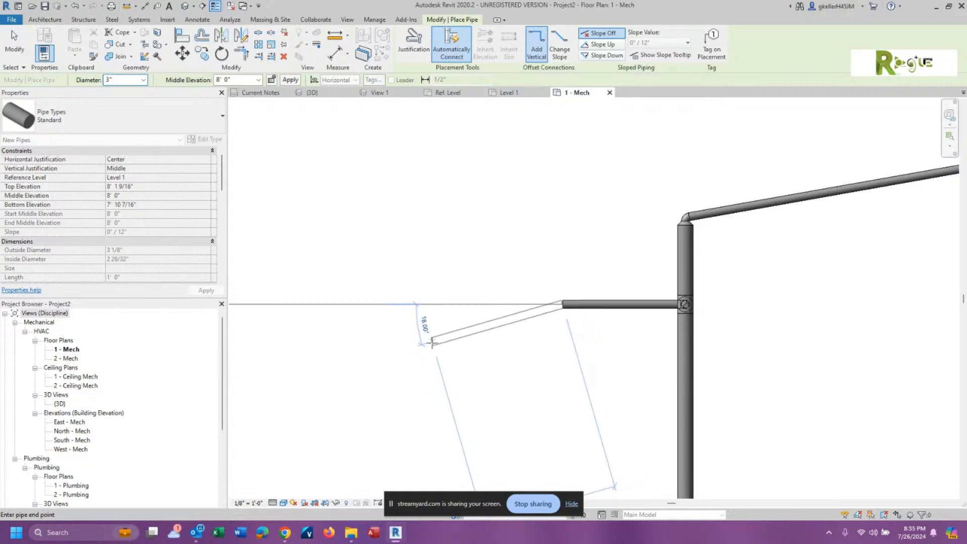
key("Escape")
scroll(431, 343, "down", 3)
middle_click_drag(689, 242, 431, 345)
key("Escape")
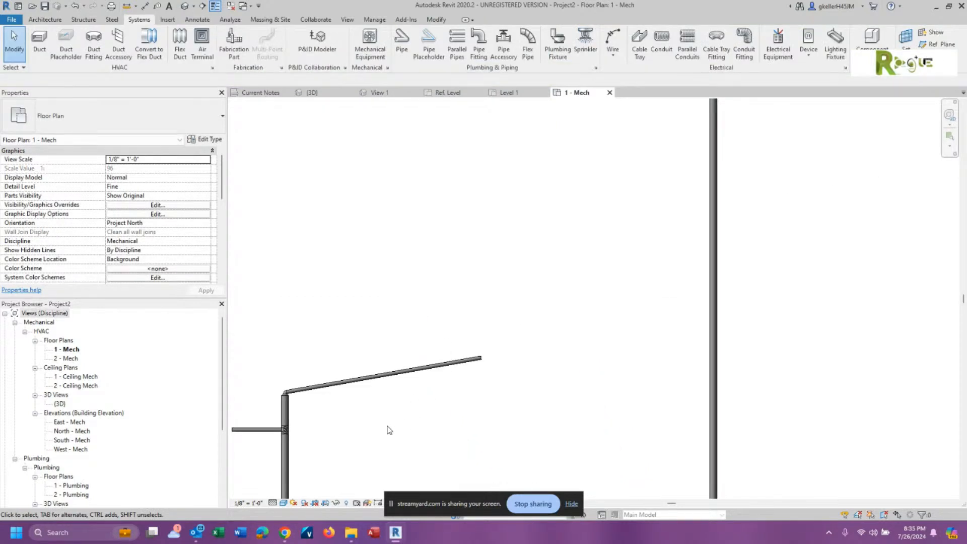
Open the default 3D view and set its detail level to Fine and its visual style to Shaded.
middle_click_drag(451, 405, 507, 331)
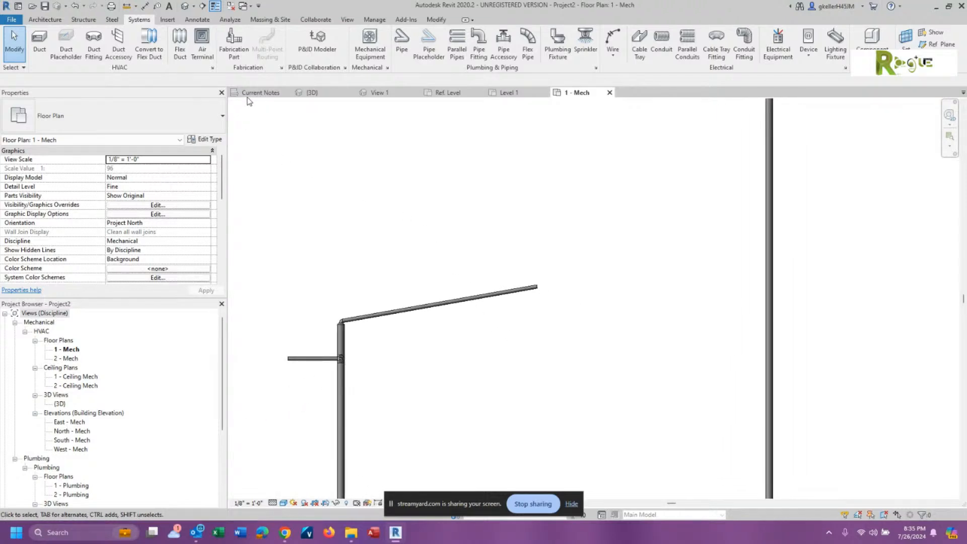
left_click(187, 7)
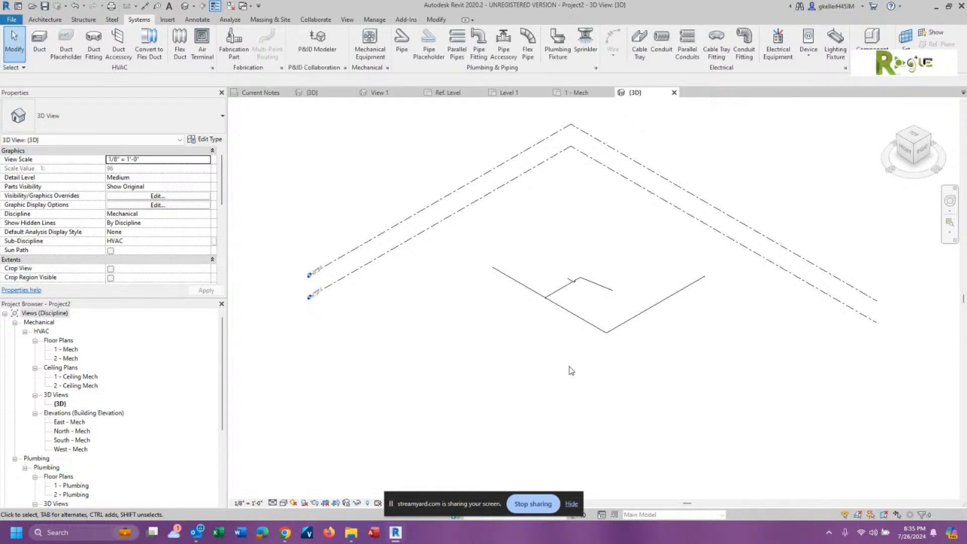
left_click(274, 504)
left_click(284, 492)
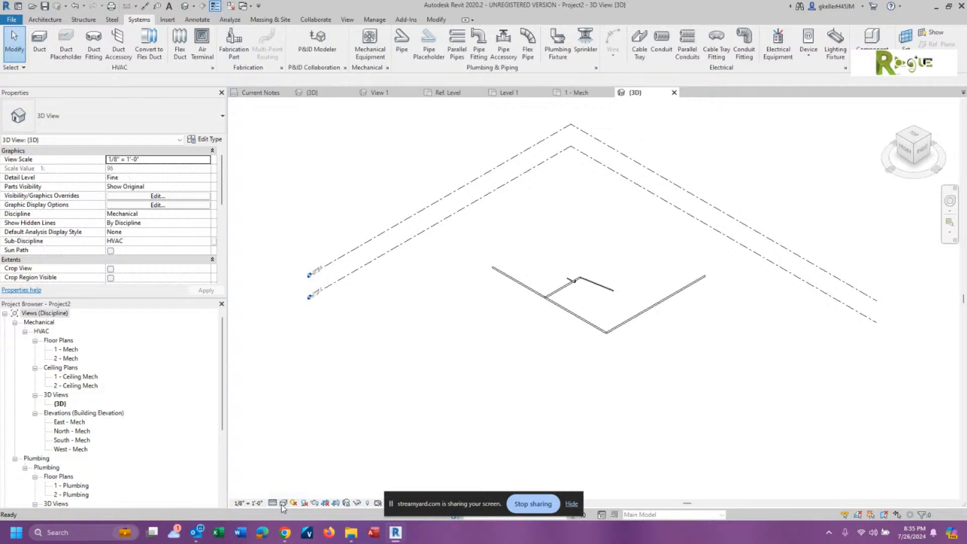
left_click(282, 504)
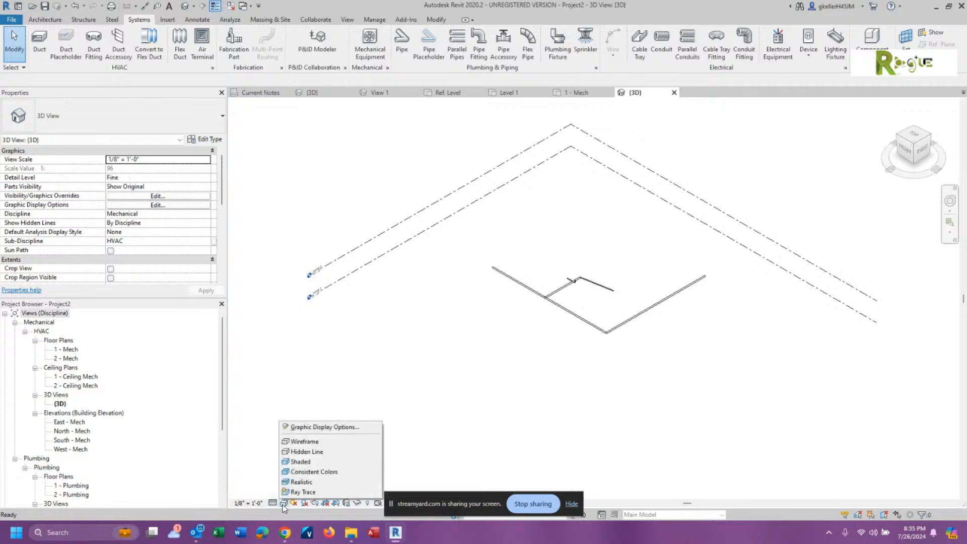
left_click(302, 462)
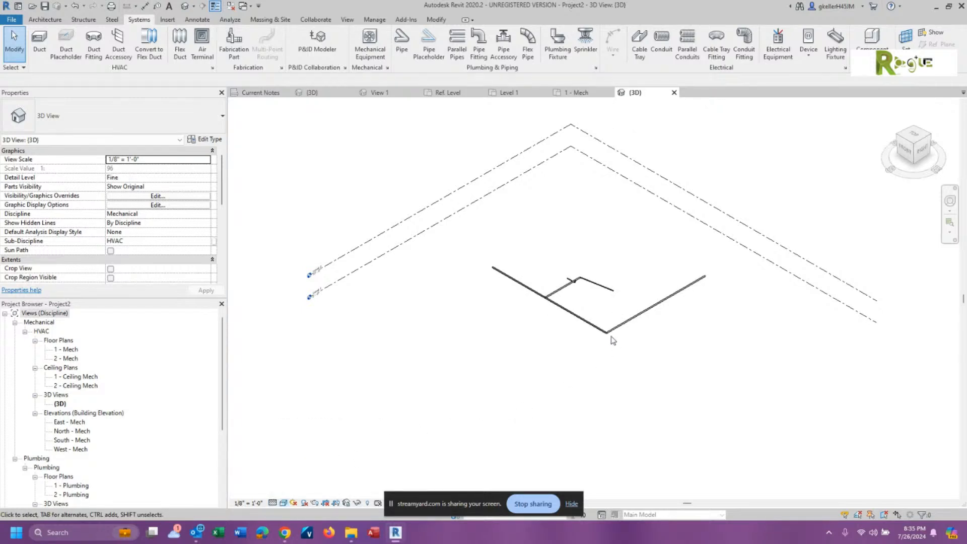
Examine in 3D the fittings where the lower 3" pipe leaves the 6" branch, and check the properties of the angled 3" pipe.
scroll(599, 323, "up", 2)
scroll(488, 201, "up", 3)
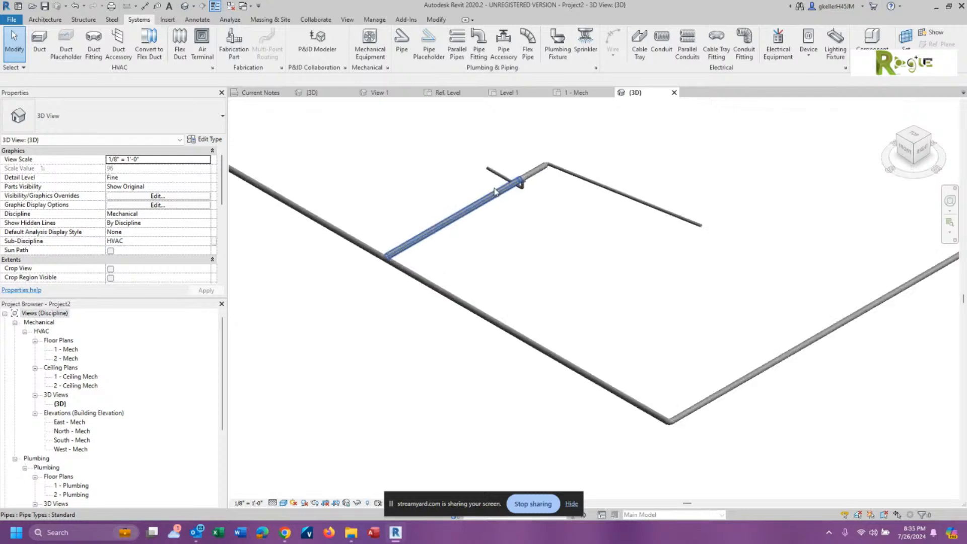
scroll(494, 191, "up", 3)
scroll(554, 209, "up", 1)
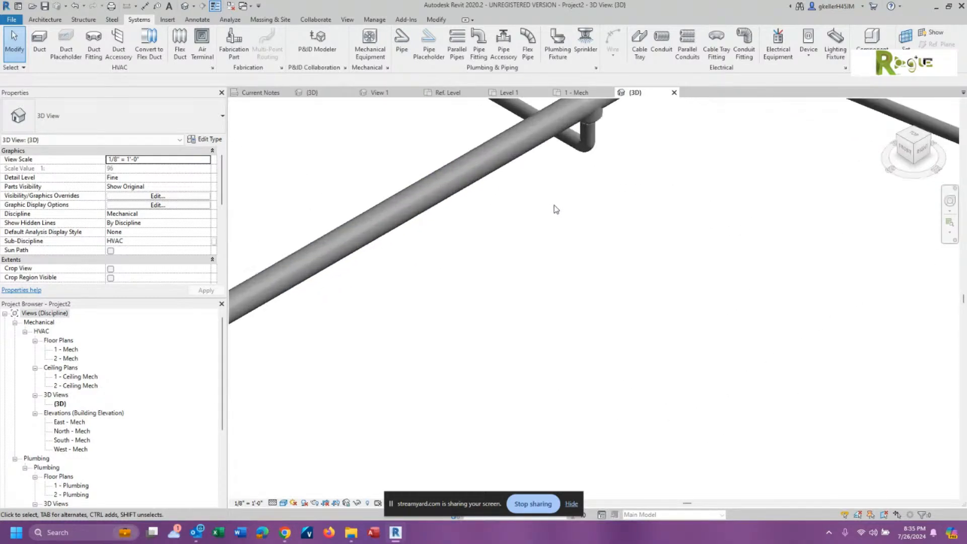
middle_click_drag(579, 230, 538, 345)
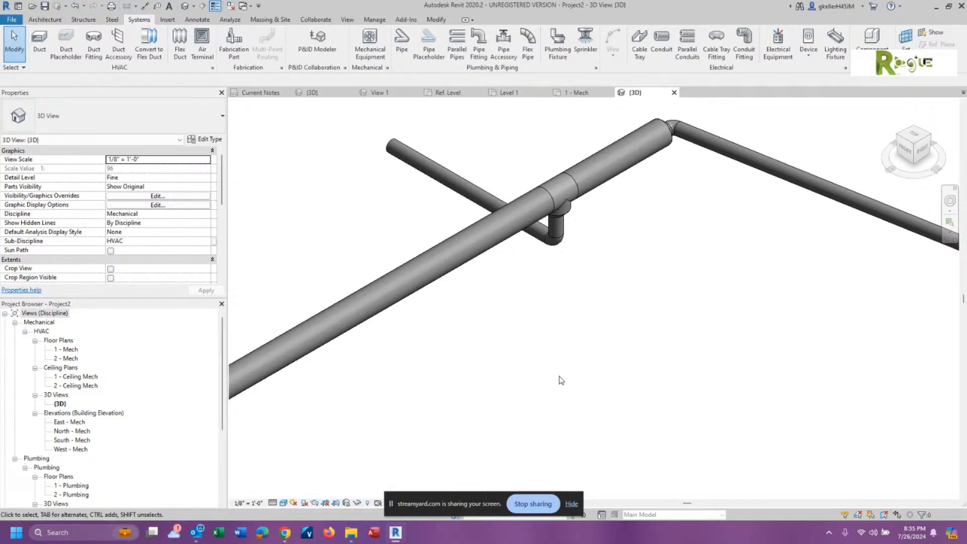
scroll(562, 378, "down", 2)
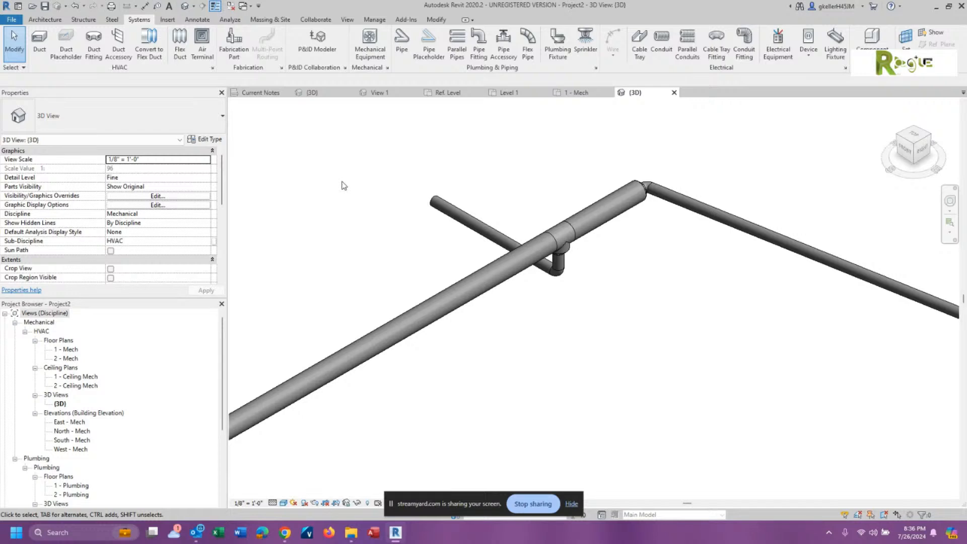
scroll(350, 193, "down", 3)
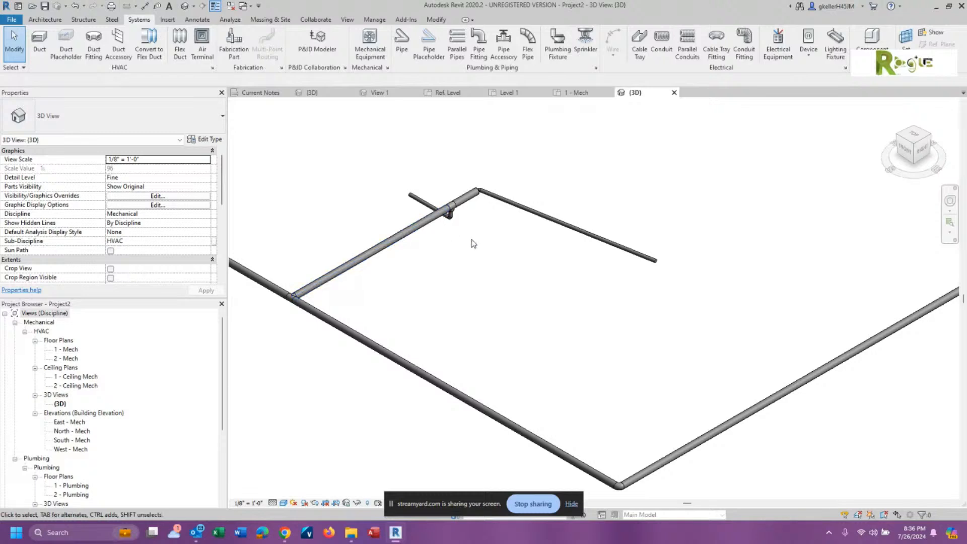
scroll(511, 286, "down", 2)
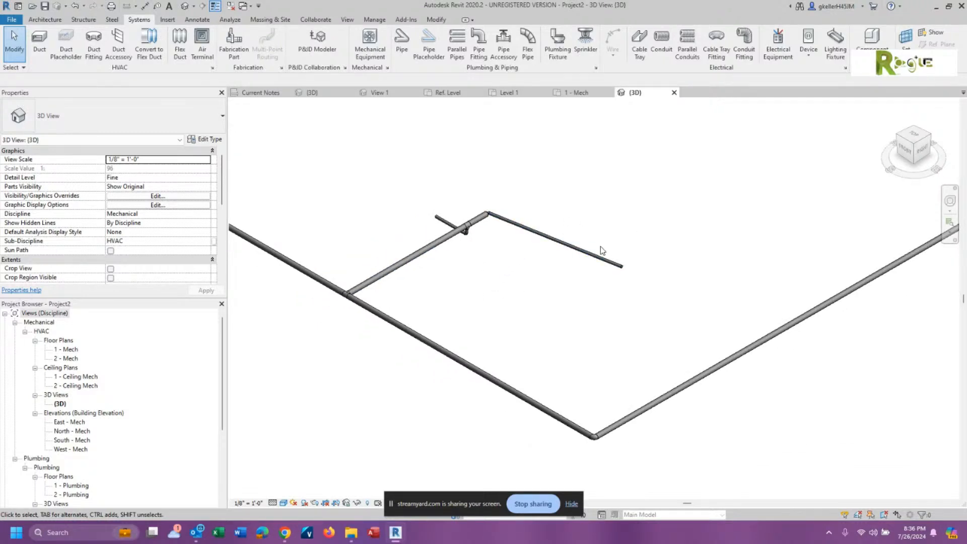
scroll(600, 246, "up", 3)
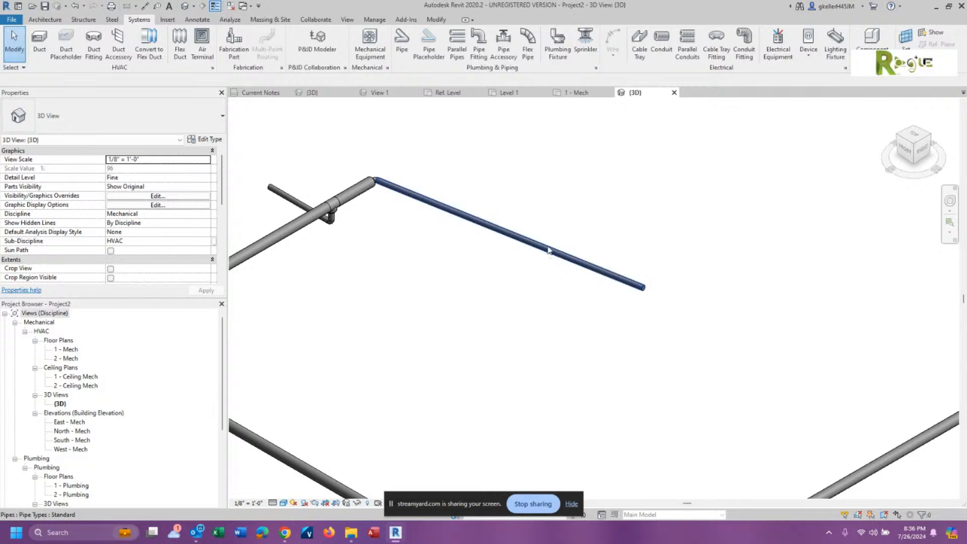
left_click(548, 250)
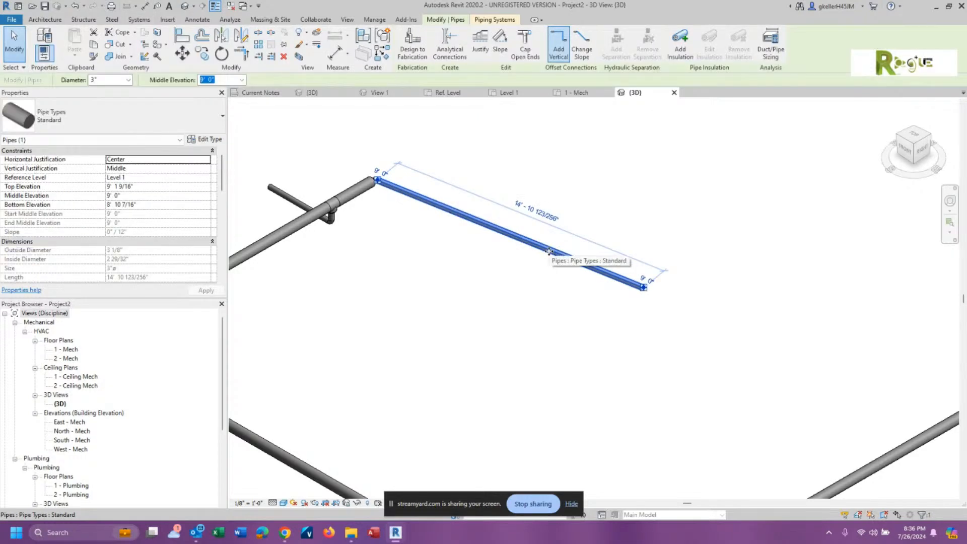
left_click(498, 307)
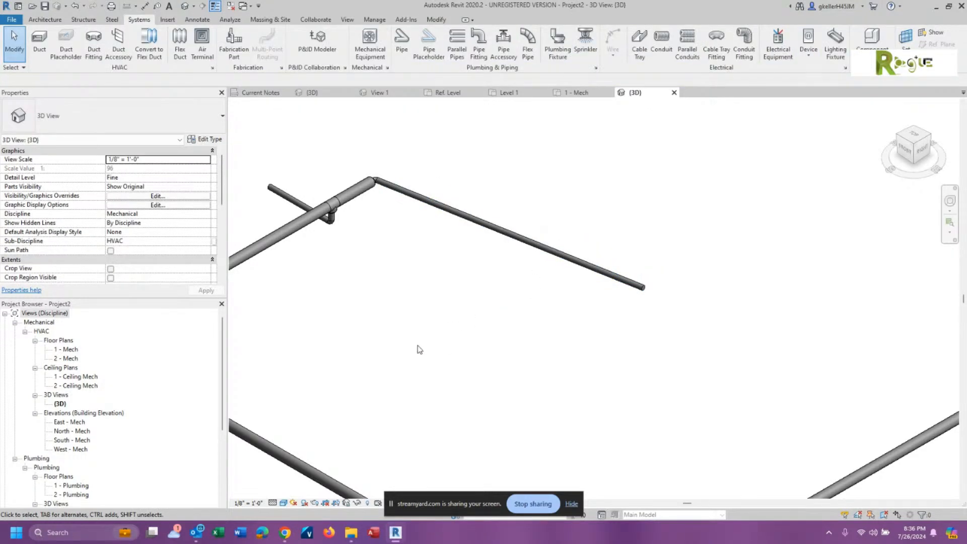
Start placing a pipe accessory, agree to load a family, and open the Pipe folder of the US Imperial library.
scroll(413, 346, "down", 1)
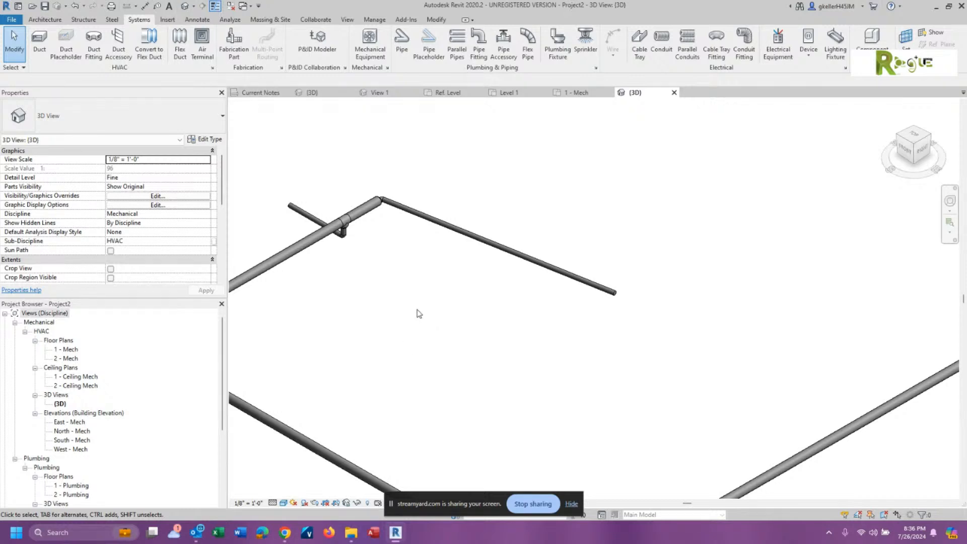
scroll(417, 313, "down", 3)
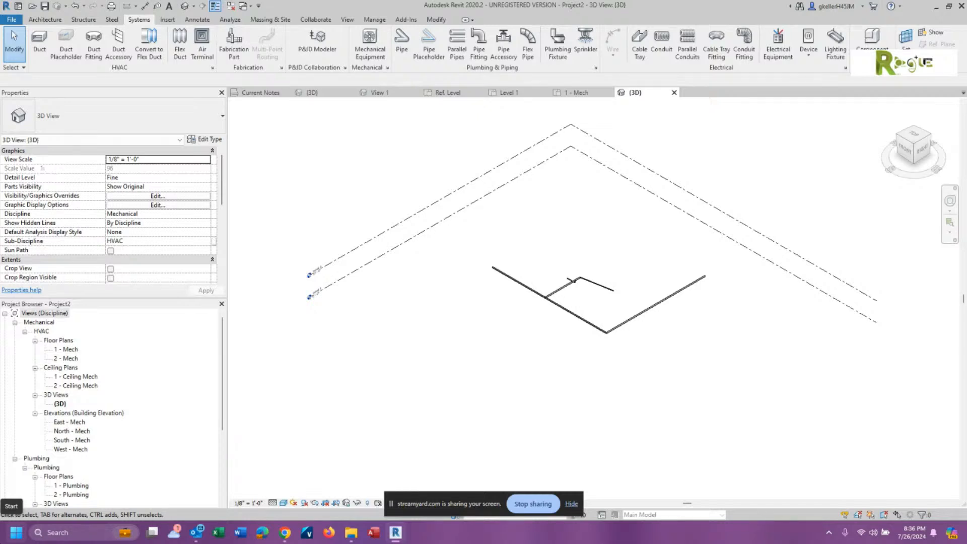
scroll(527, 278, "up", 2)
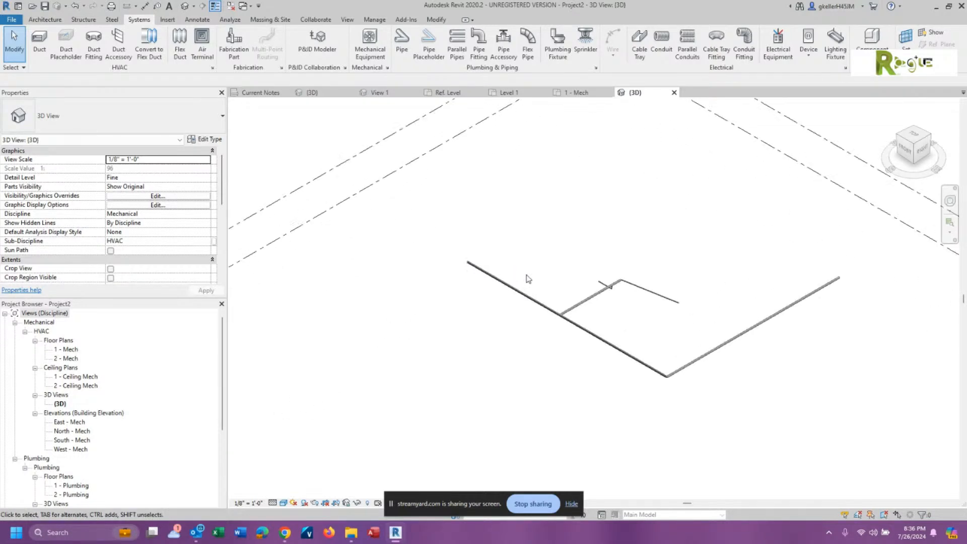
scroll(554, 297, "up", 3)
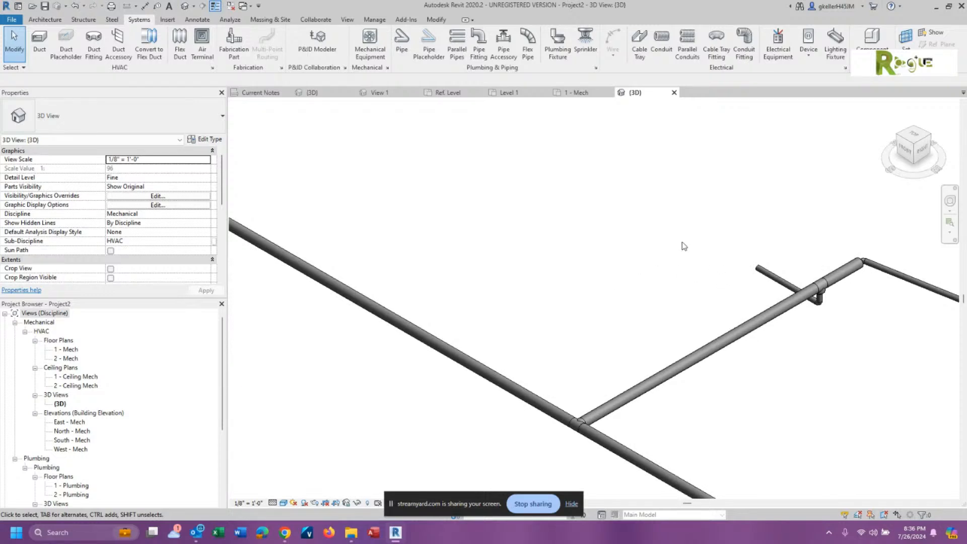
left_click(504, 48)
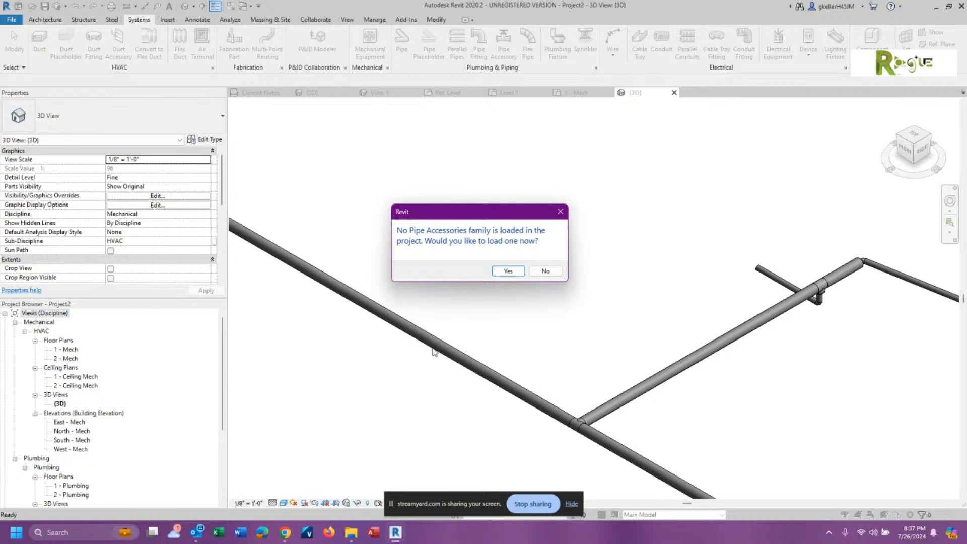
left_click(502, 273)
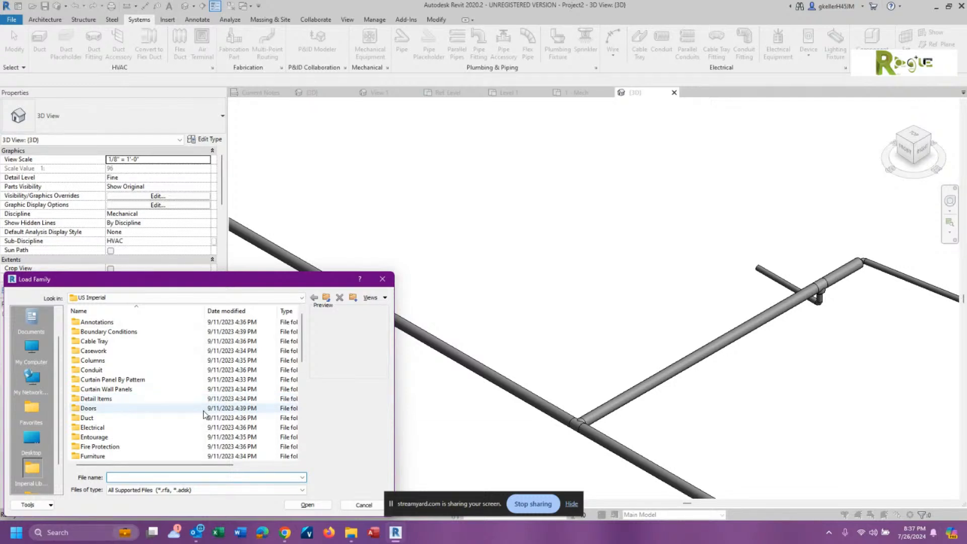
scroll(204, 414, "down", 3)
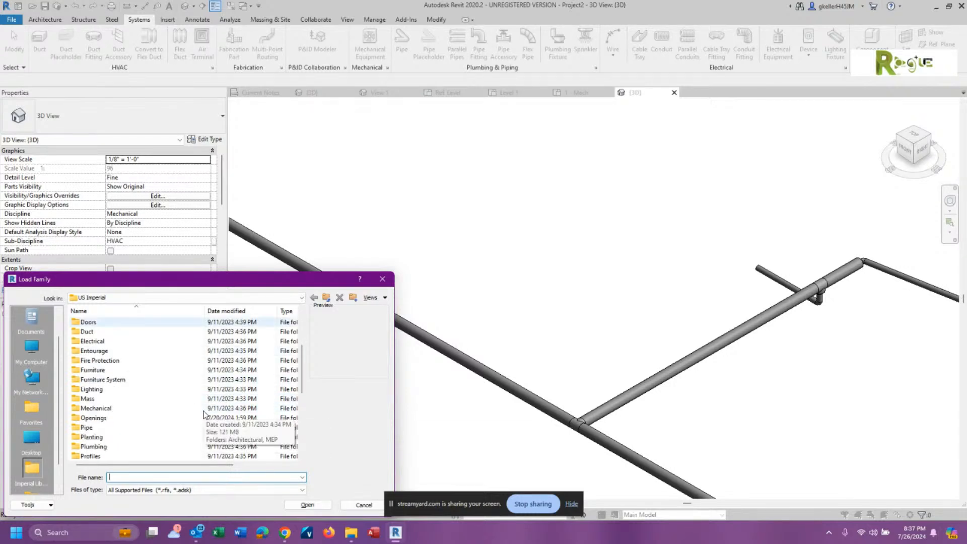
scroll(204, 414, "down", 1)
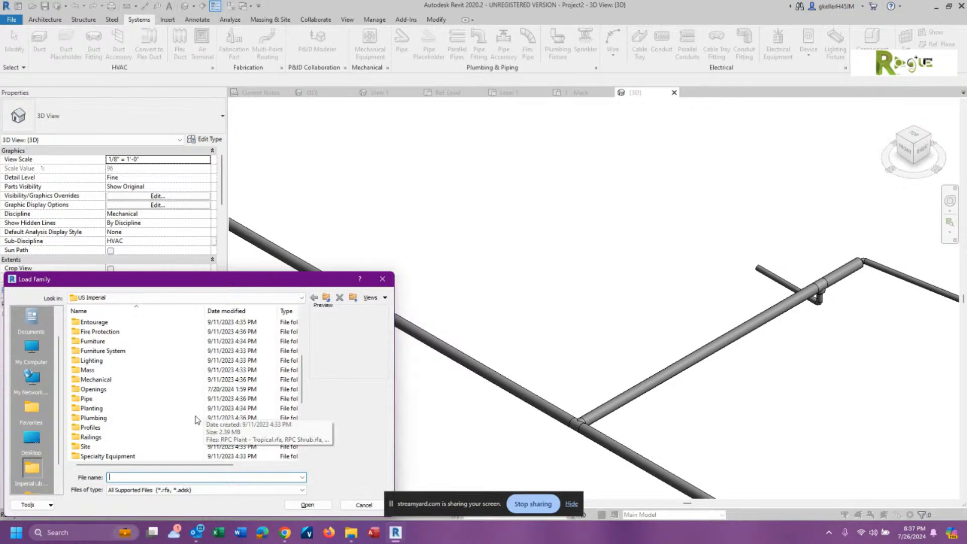
double_click(85, 401)
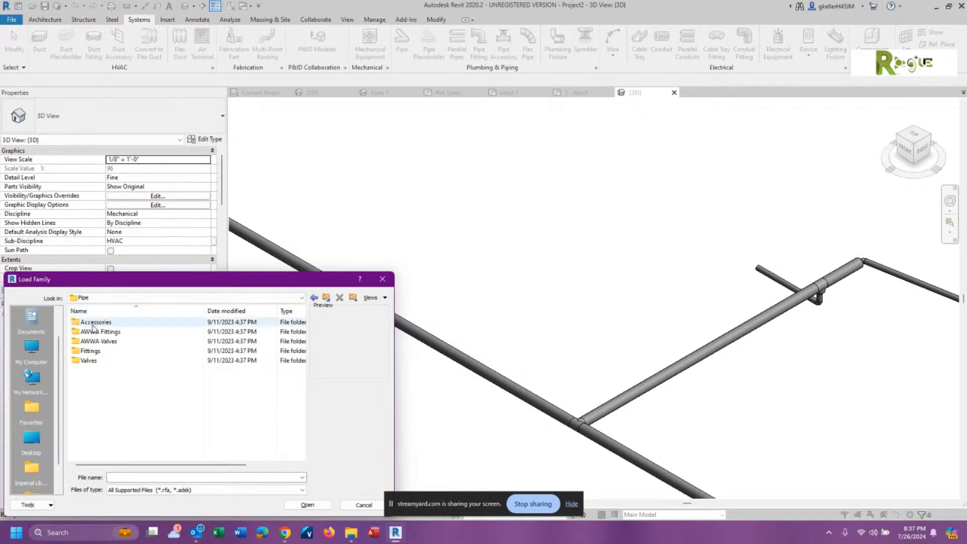
Examine the families in the Accessories folder and return to the Pipe folder.
double_click(94, 324)
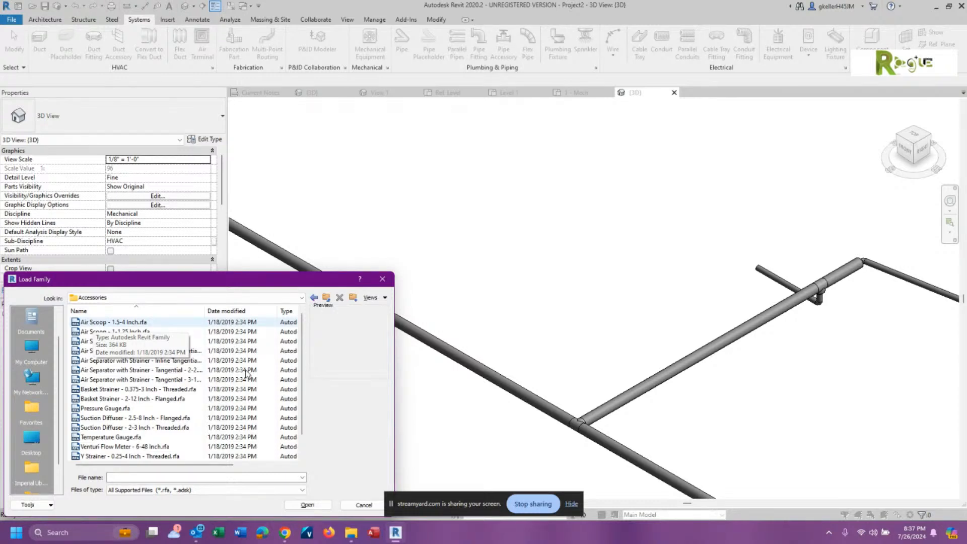
scroll(246, 373, "down", 1)
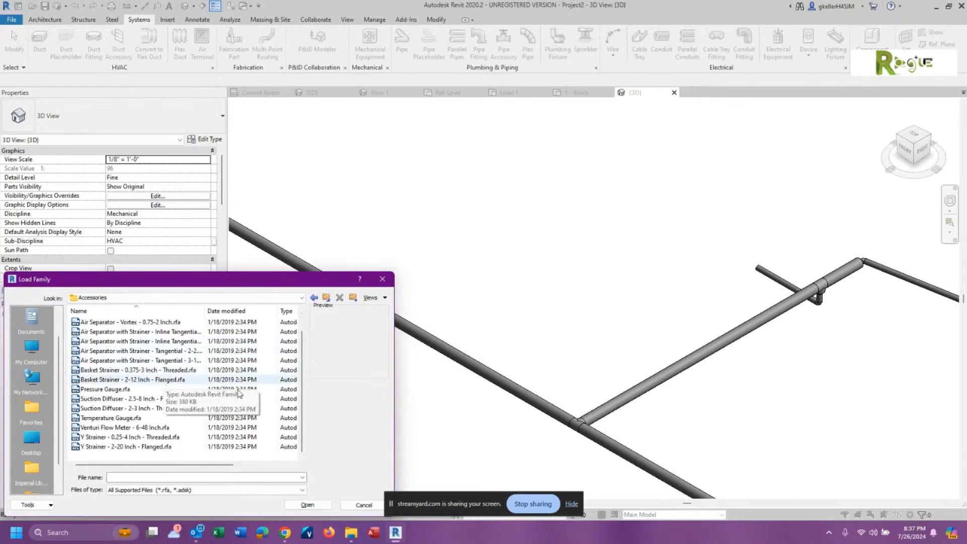
scroll(212, 356, "up", 1)
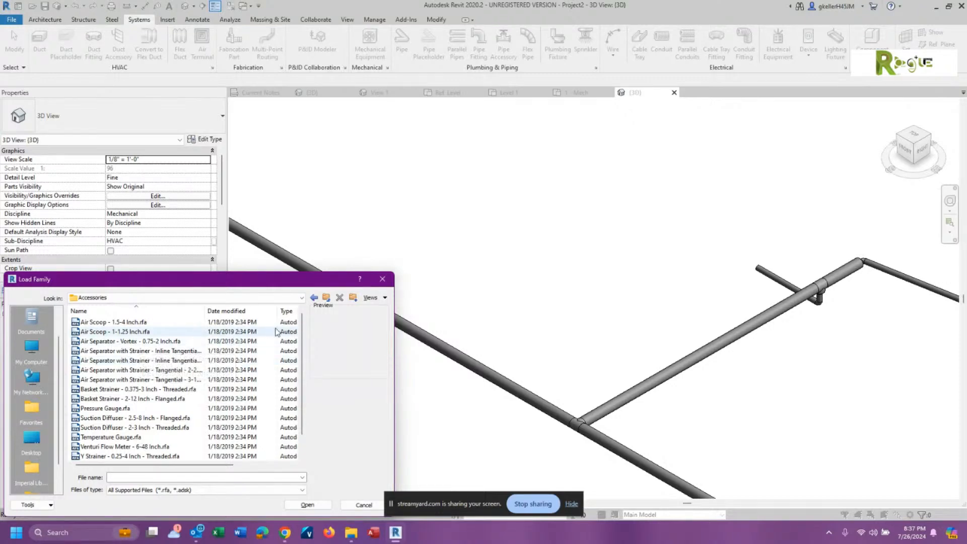
left_click(326, 298)
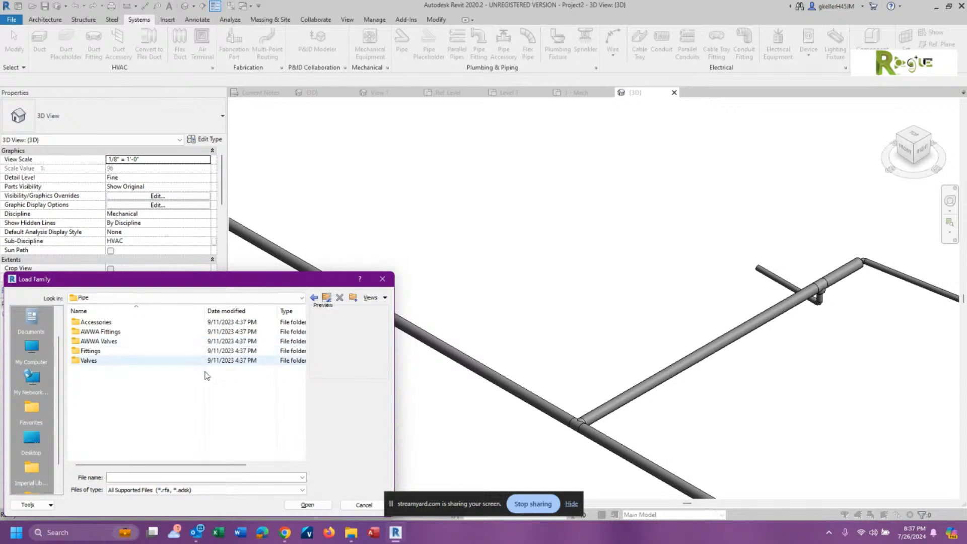
Load the Ball Valve - 2-6 Inch family from the Ball Valves folder within Valves.
left_click(90, 361)
double_click(90, 362)
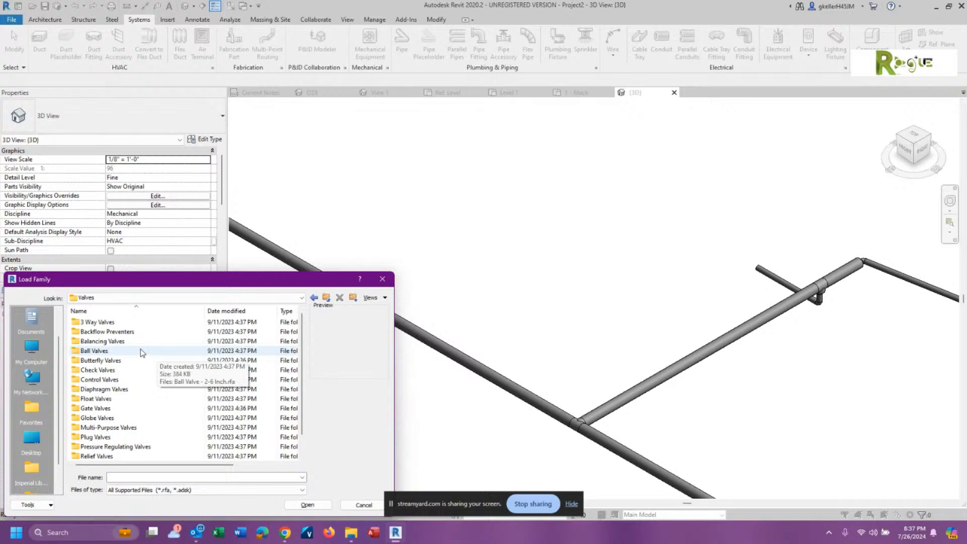
double_click(143, 352)
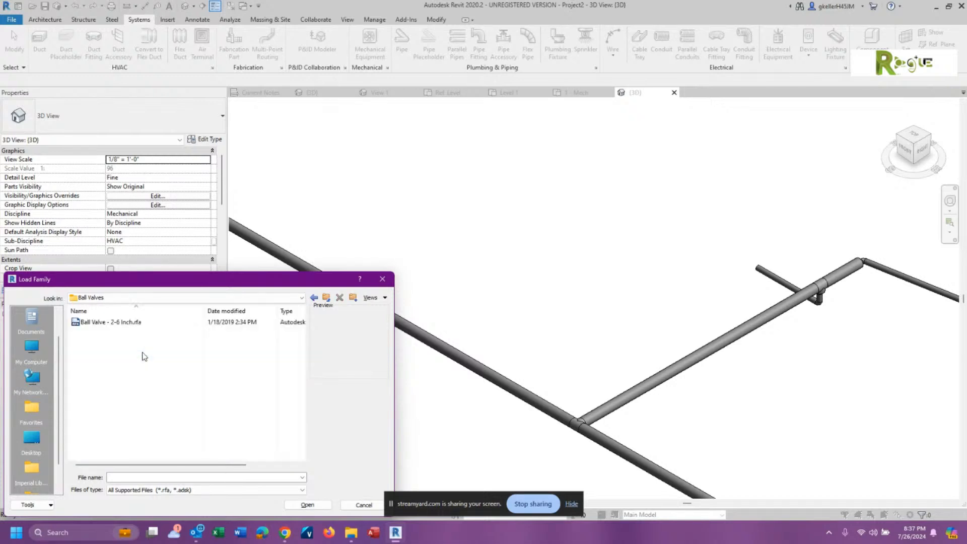
double_click(119, 323)
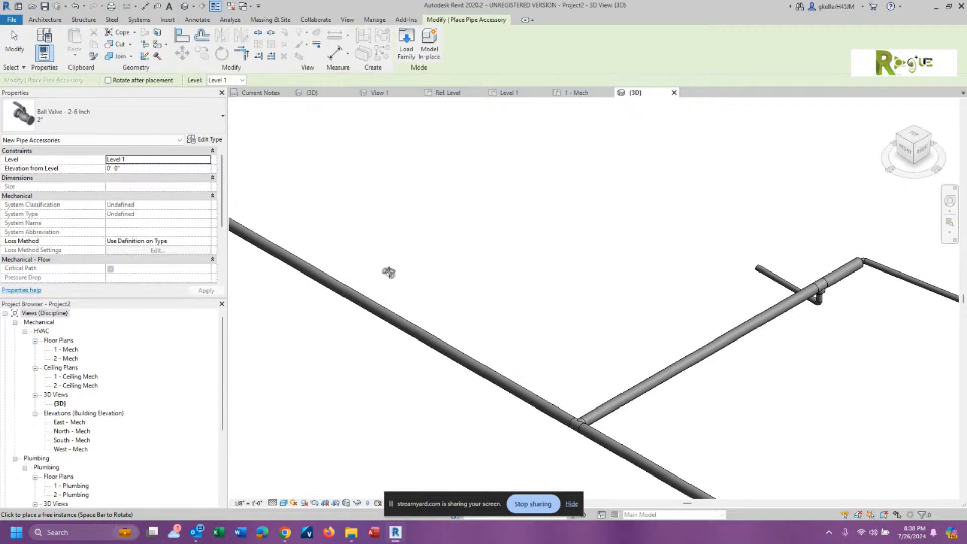
Place a 2" ball valve near the free end of the lower 3" pipe, with its handle rotated toward the 6" branch.
scroll(559, 274, "down", 3)
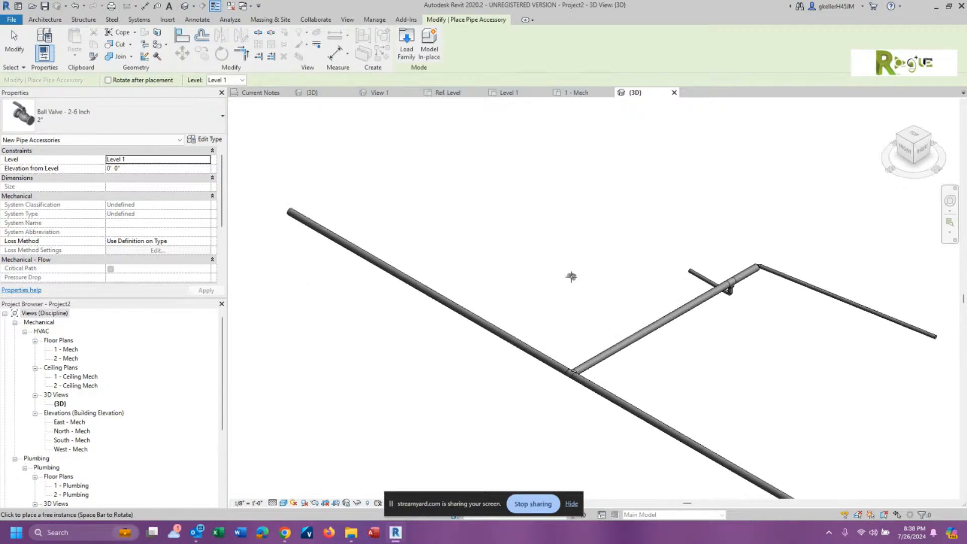
scroll(690, 271, "up", 4)
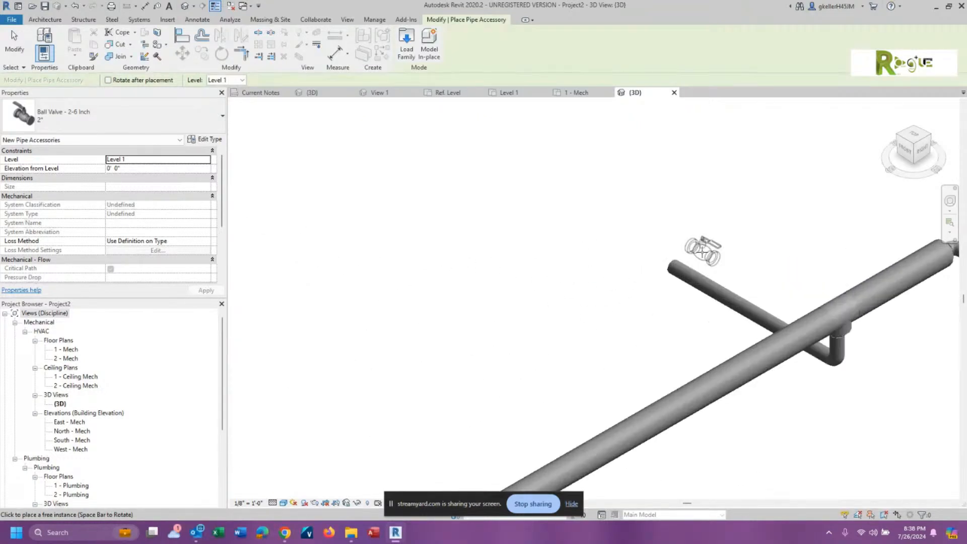
scroll(647, 264, "up", 1)
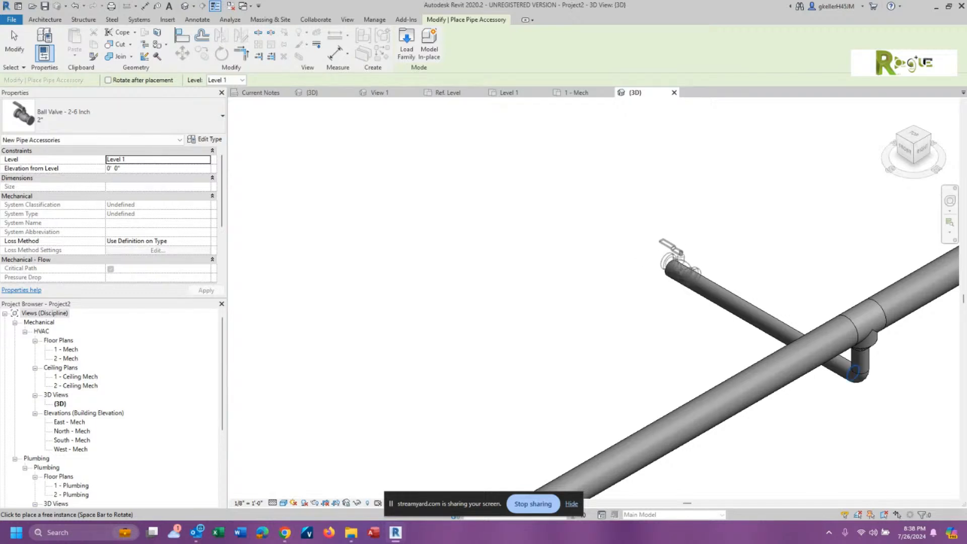
scroll(680, 271, "up", 5)
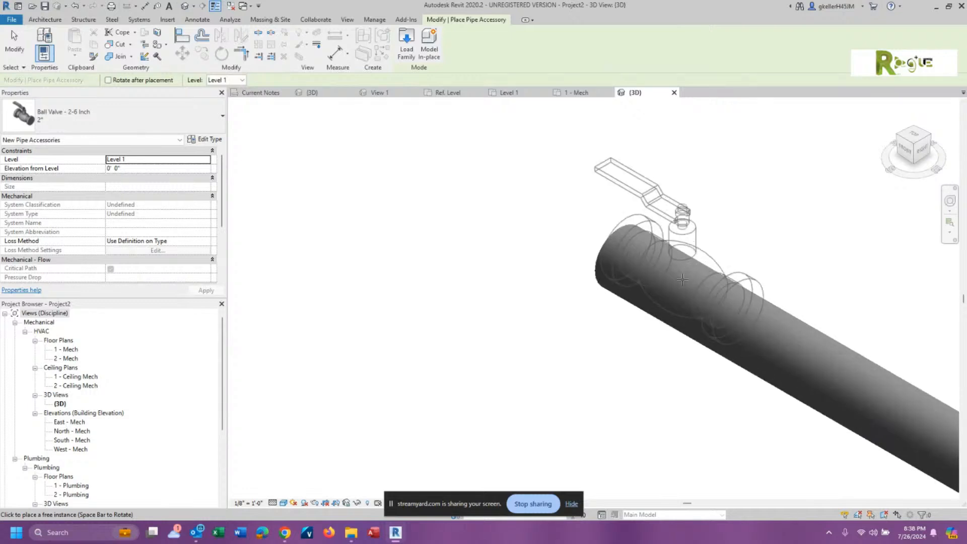
scroll(682, 279, "up", 2)
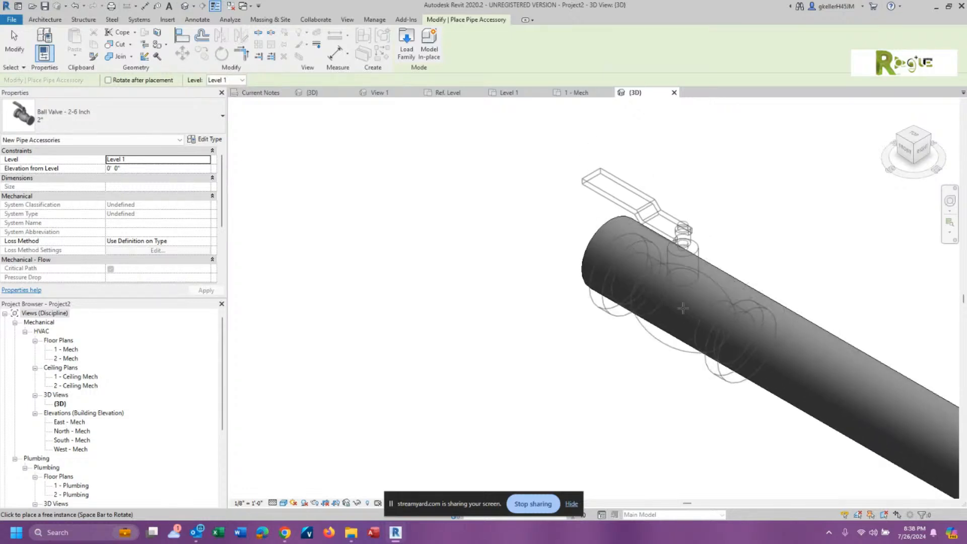
key("space")
key("space")
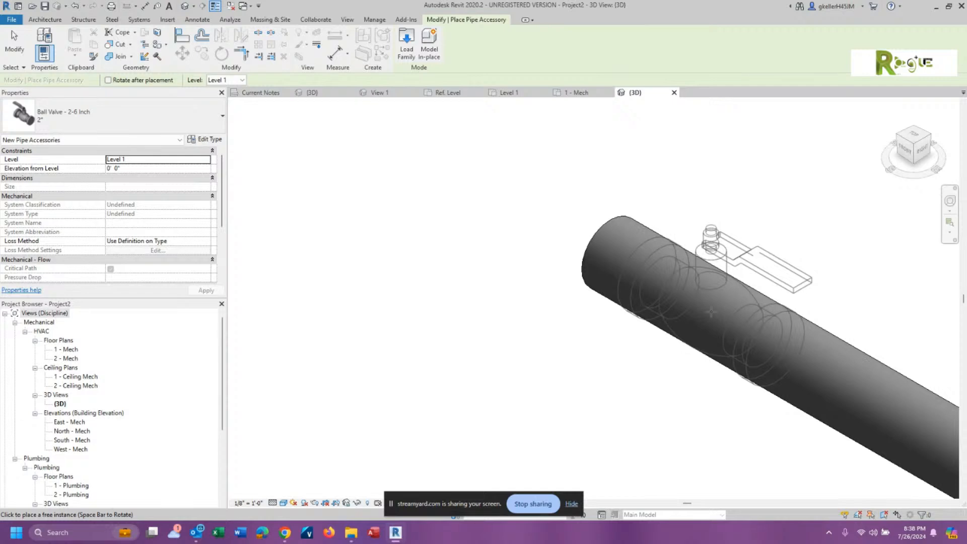
left_click(710, 312)
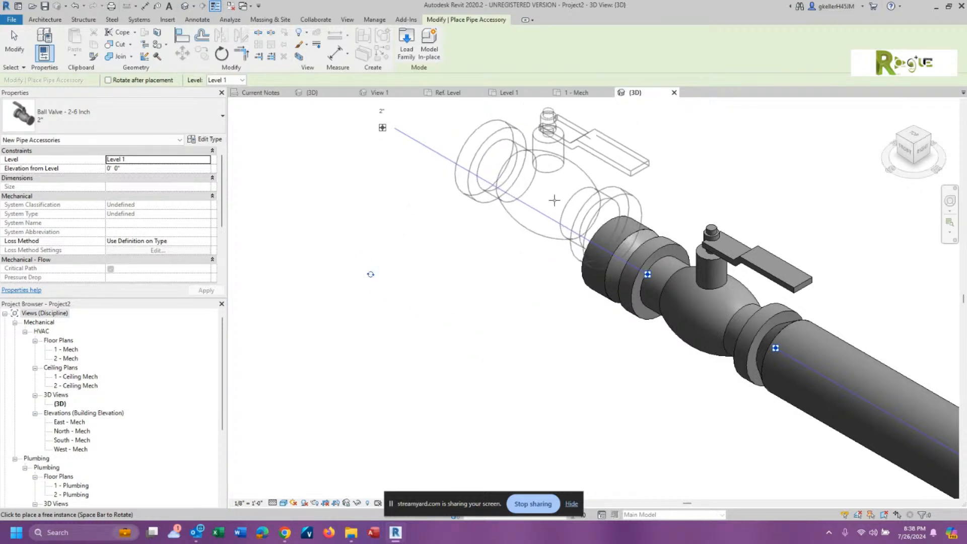
Place another 2" ball valve partway along the angled 3" pipe and end the placement.
scroll(492, 225, "down", 5)
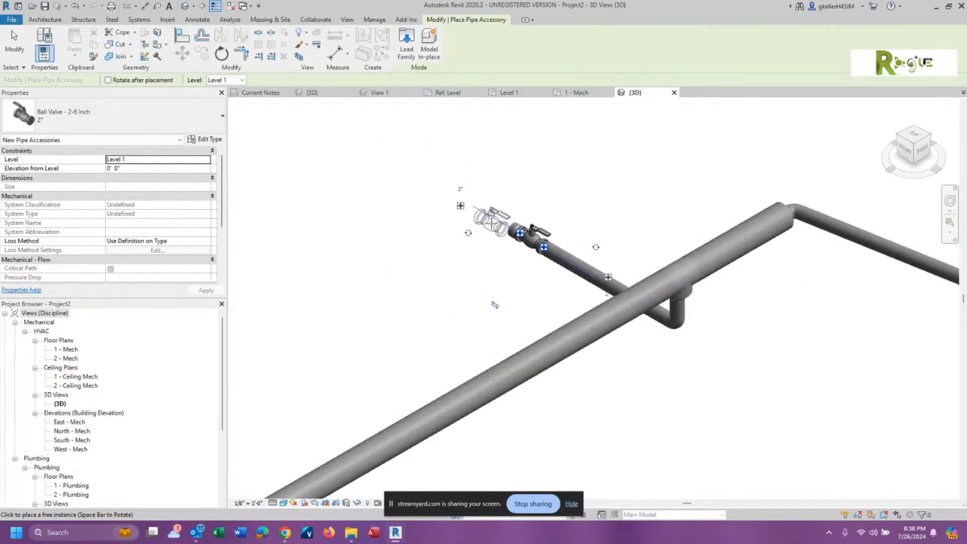
scroll(492, 225, "down", 3)
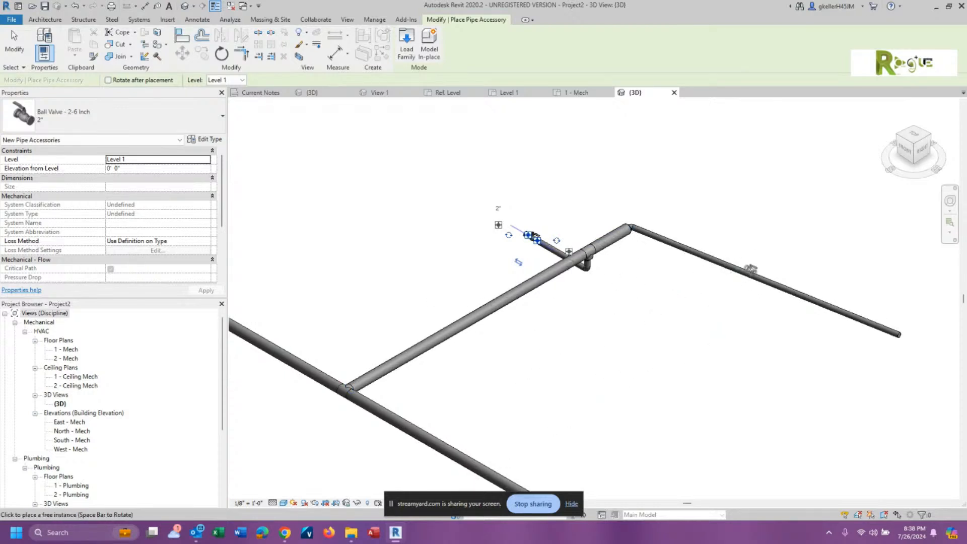
scroll(747, 273, "up", 5)
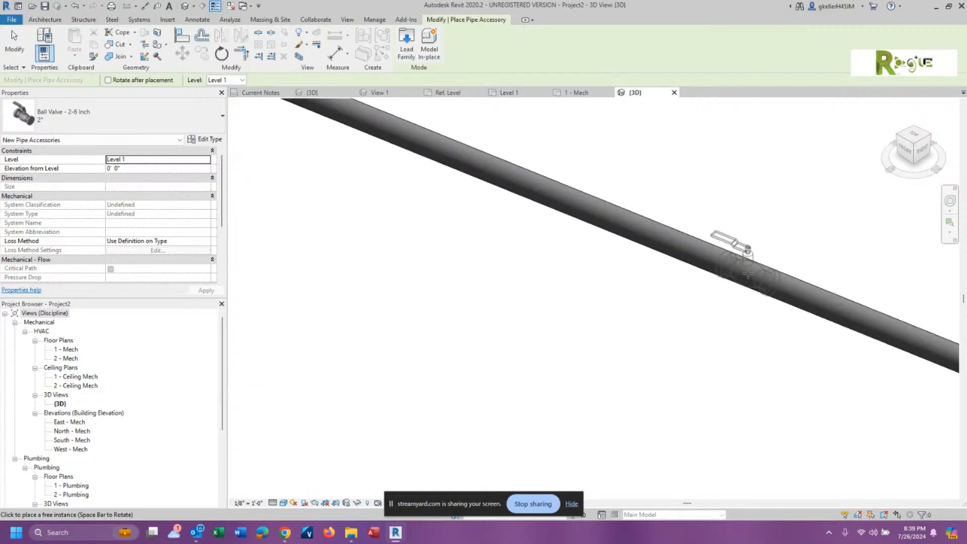
left_click(747, 274)
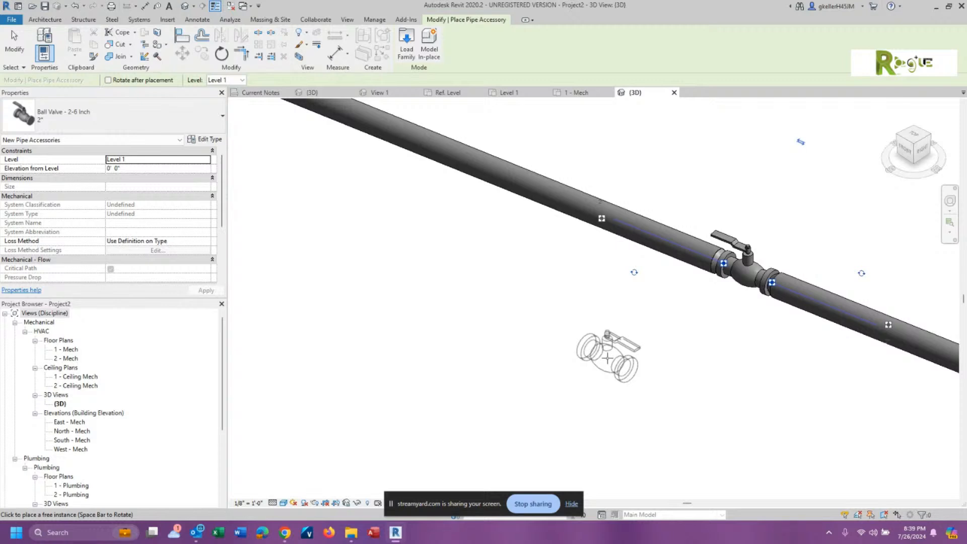
key("Escape")
key("Escape")
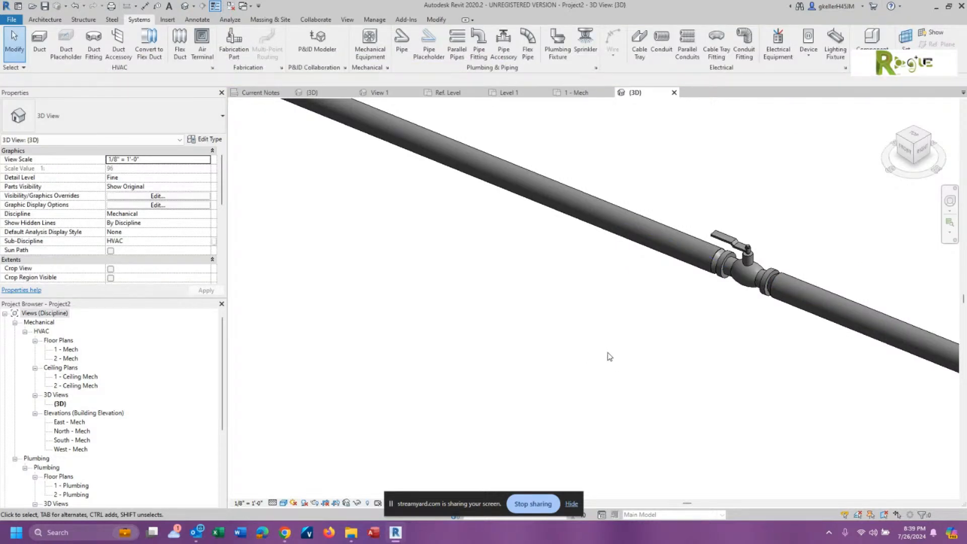
Change the type of the ball valve on the angled pipe to 4" and deselect it.
left_click(739, 271)
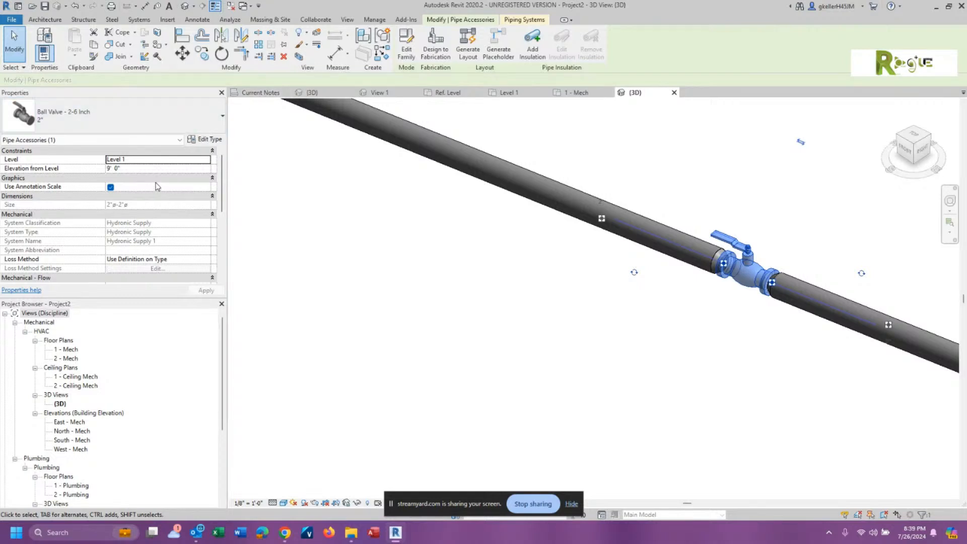
left_click(209, 121)
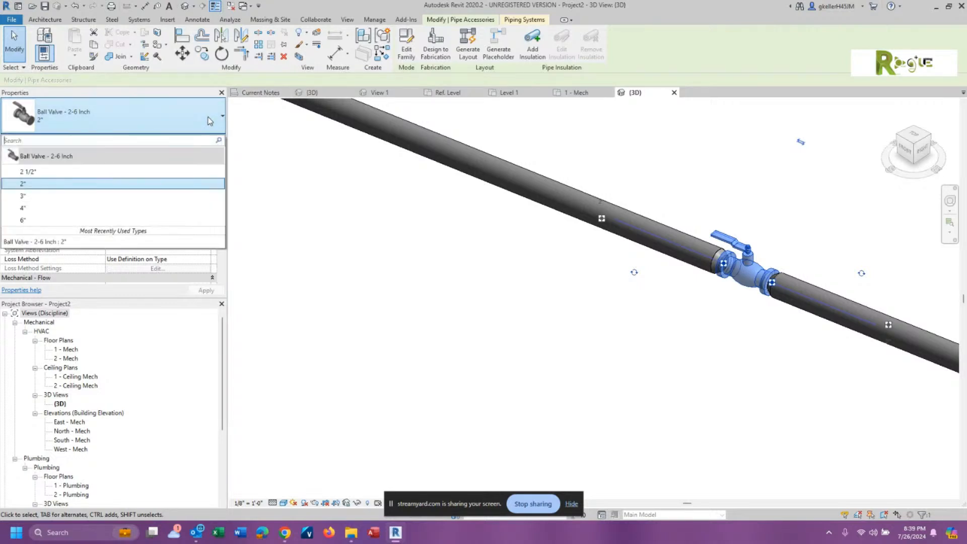
left_click(143, 213)
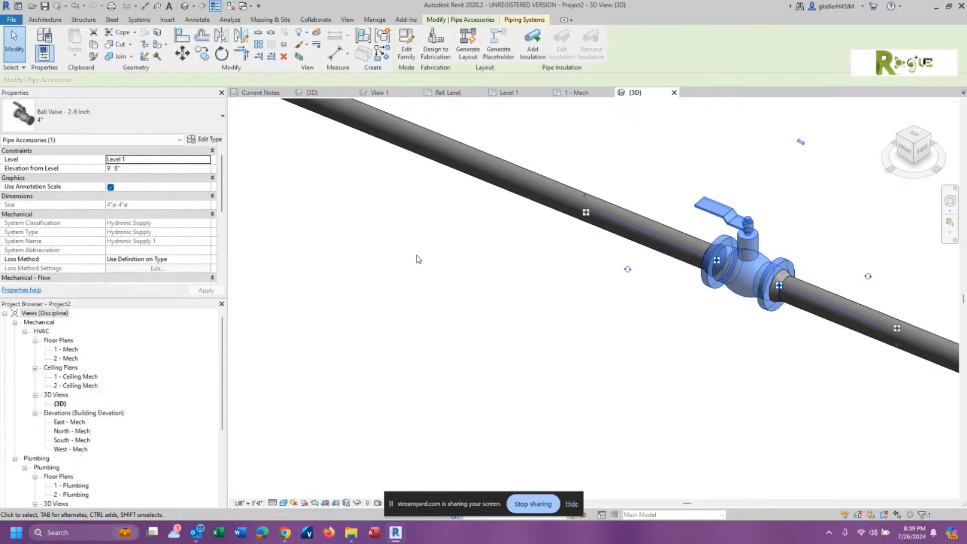
left_click(434, 264)
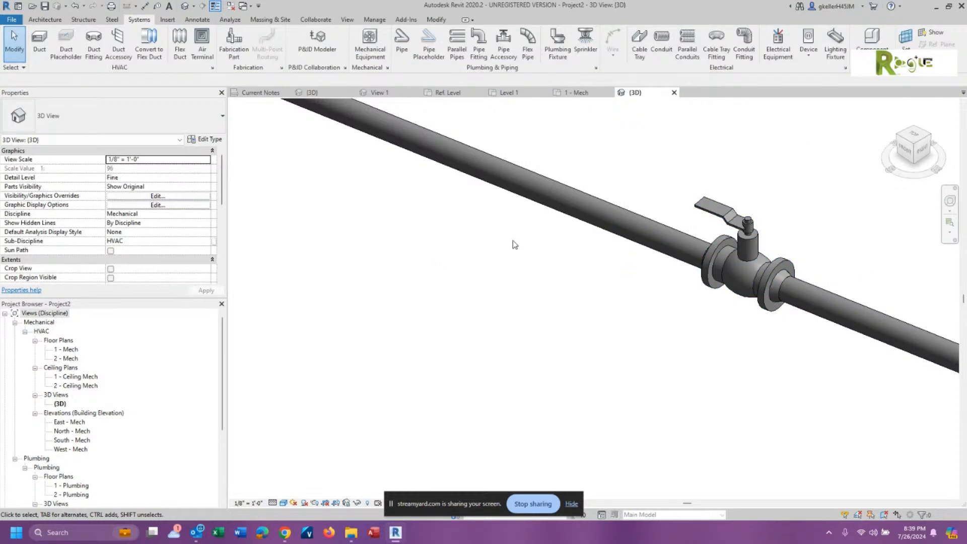
Check the angled pipe's diameter, change its ball valve to the 3" type and deselect the valve.
left_click(568, 218)
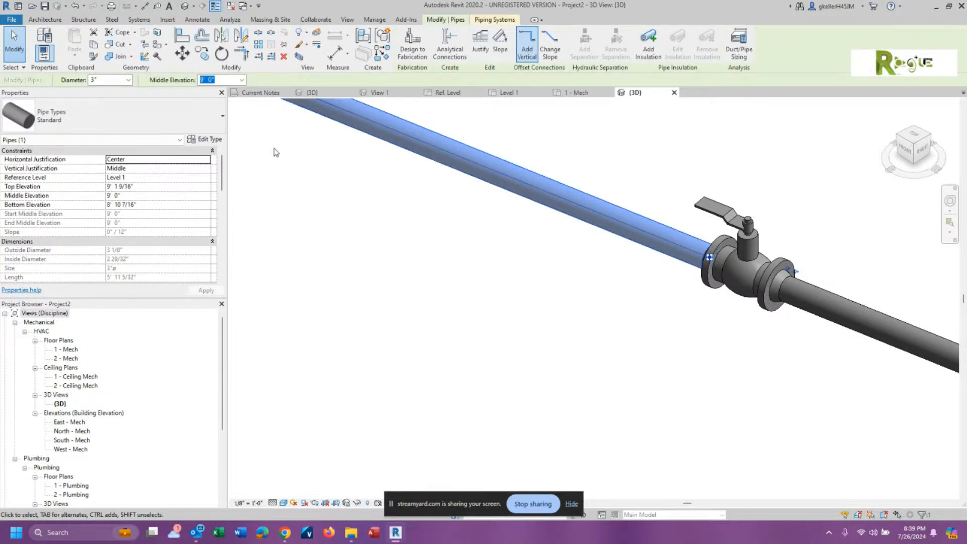
left_click(567, 324)
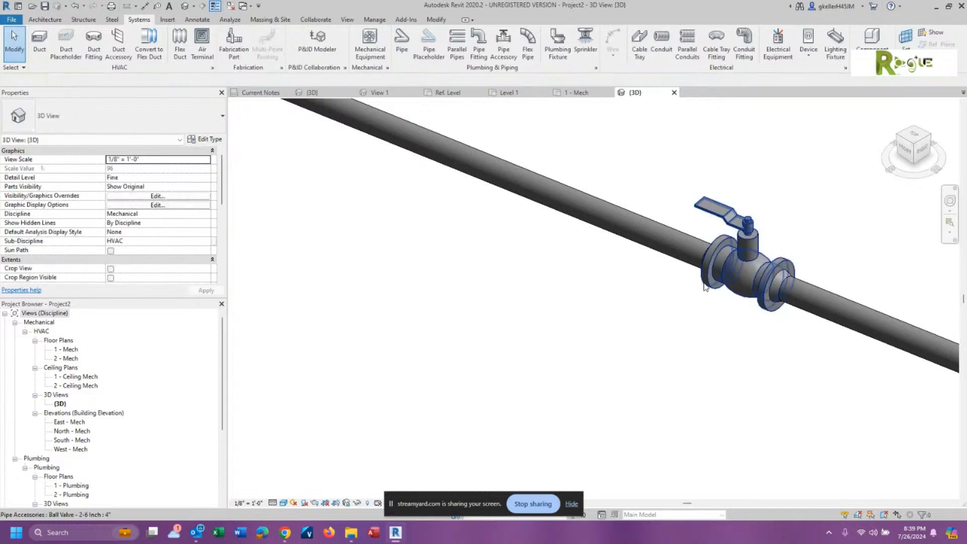
left_click(705, 286)
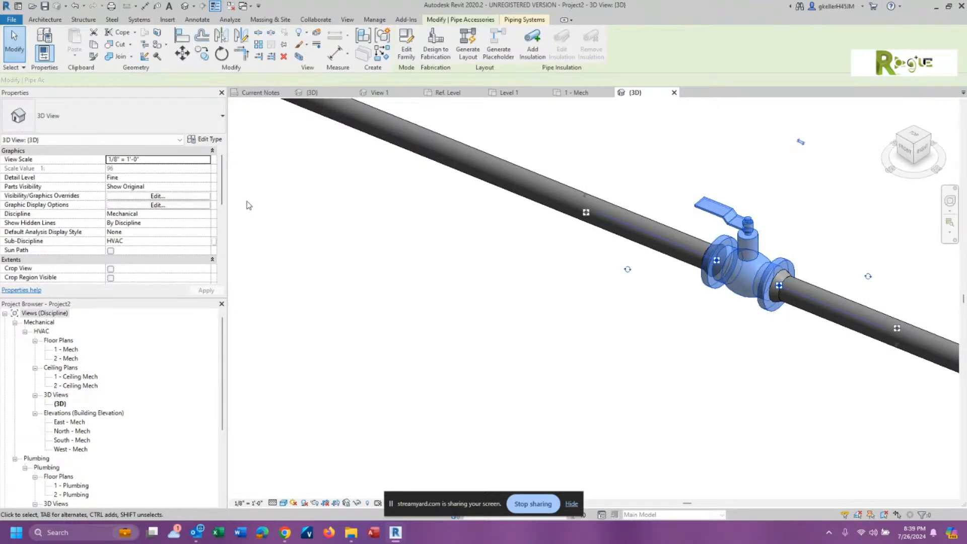
left_click(217, 117)
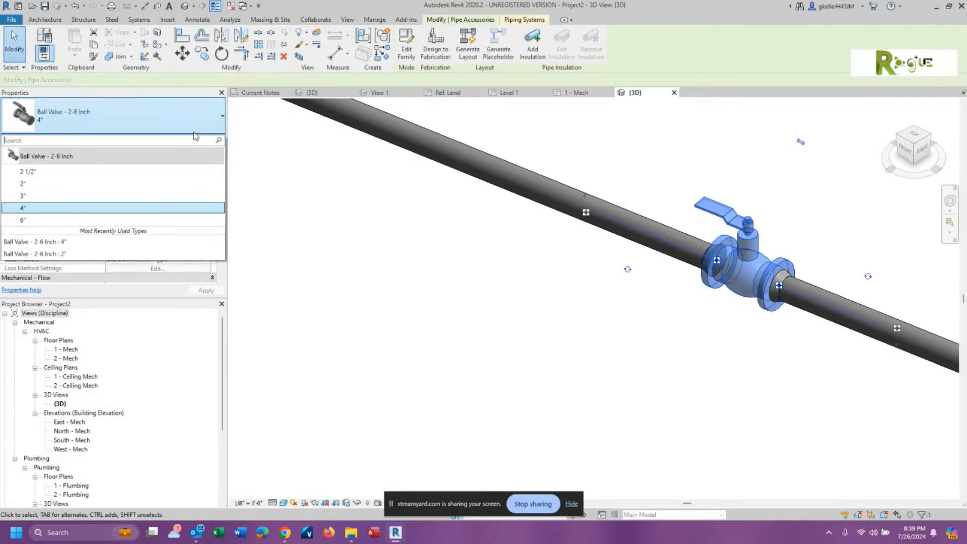
left_click(126, 199)
left_click(359, 265)
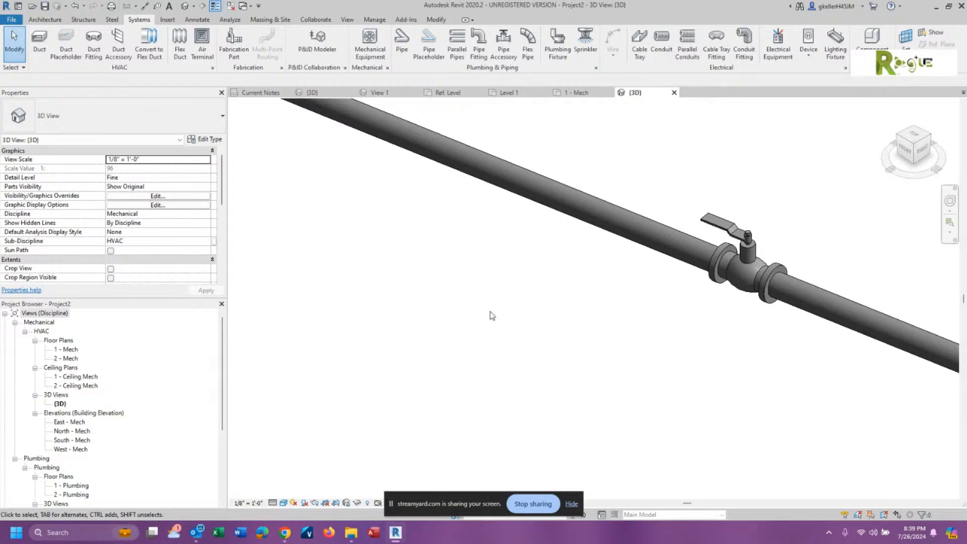
Delete the ball valve on the angled 3" pipe and the one near the free end of the lower 3" pipe.
left_click(697, 288)
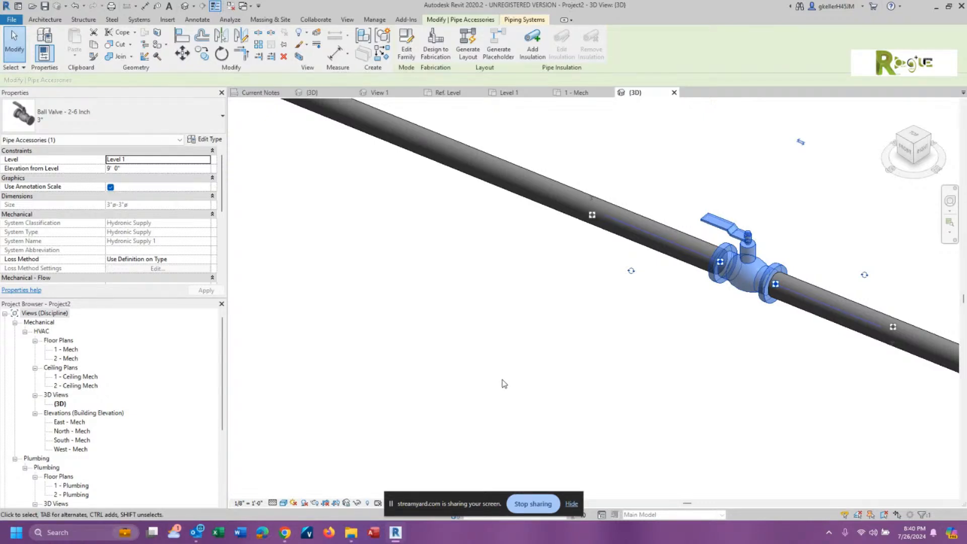
key("Delete")
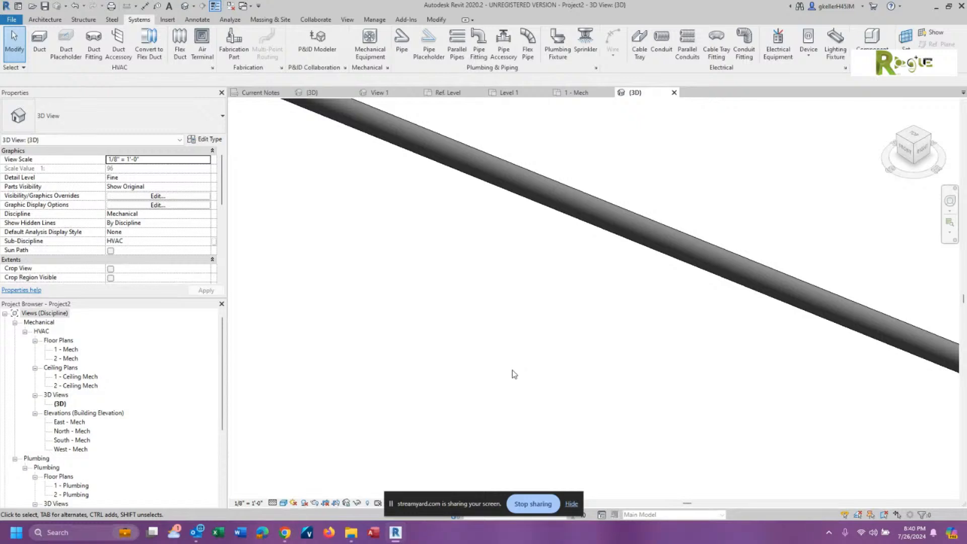
scroll(551, 347, "down", 1)
scroll(452, 332, "down", 2)
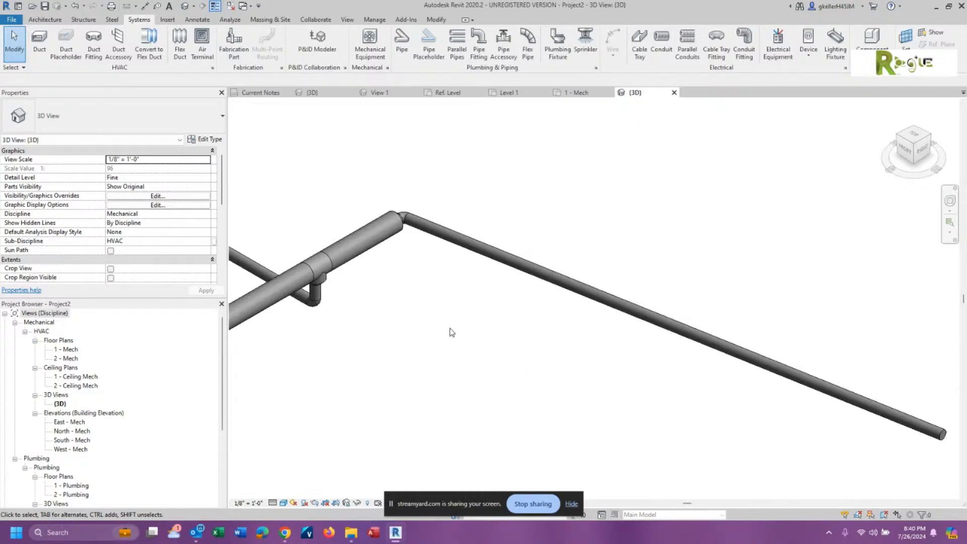
middle_click_drag(434, 336, 617, 402)
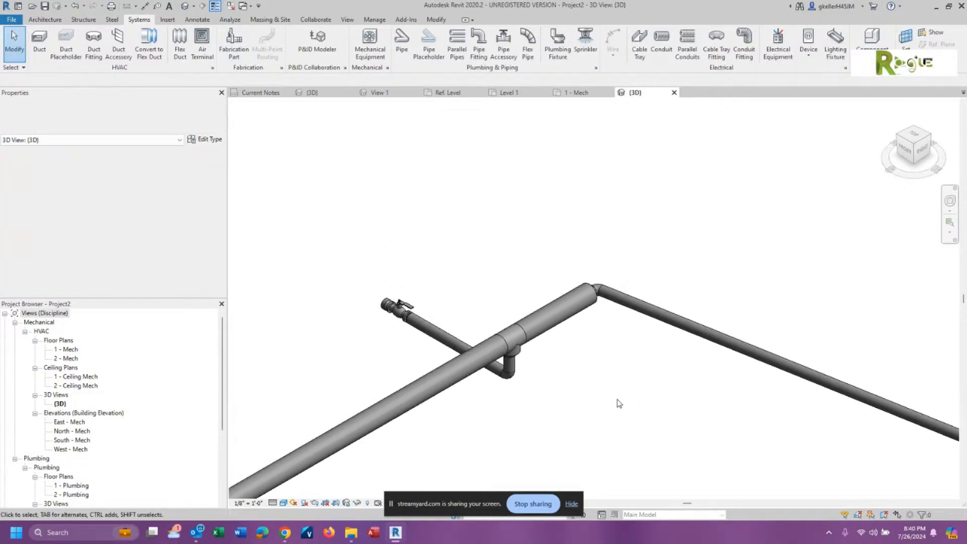
scroll(398, 317, "up", 5)
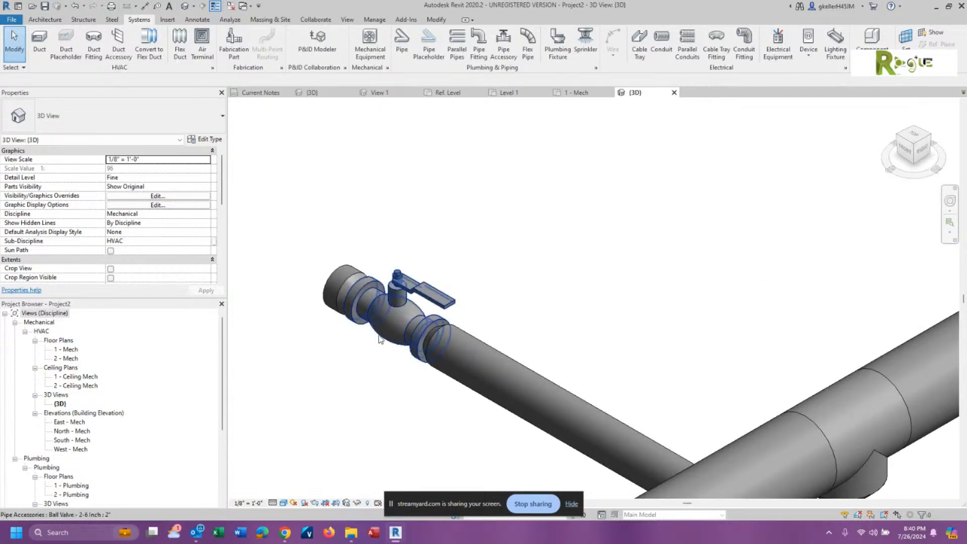
left_click(378, 339)
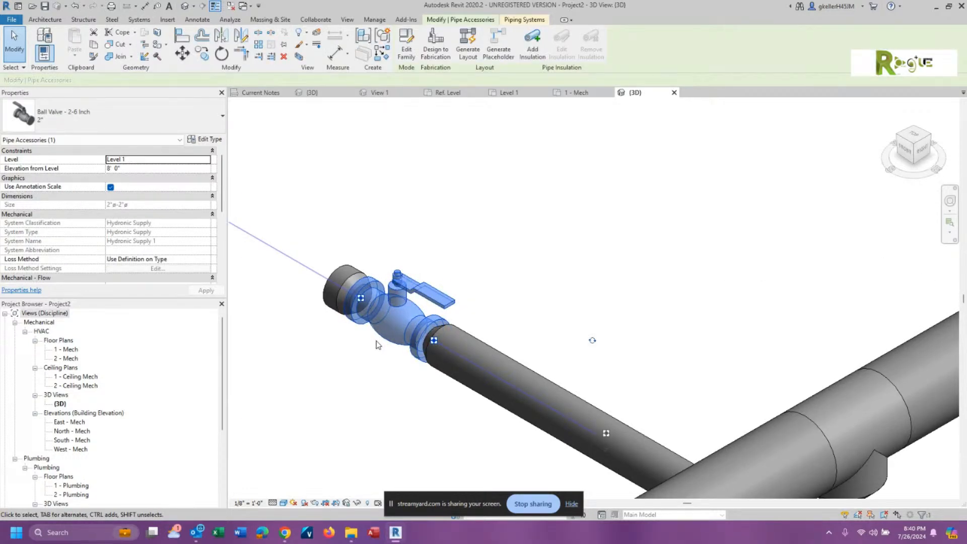
key("Delete")
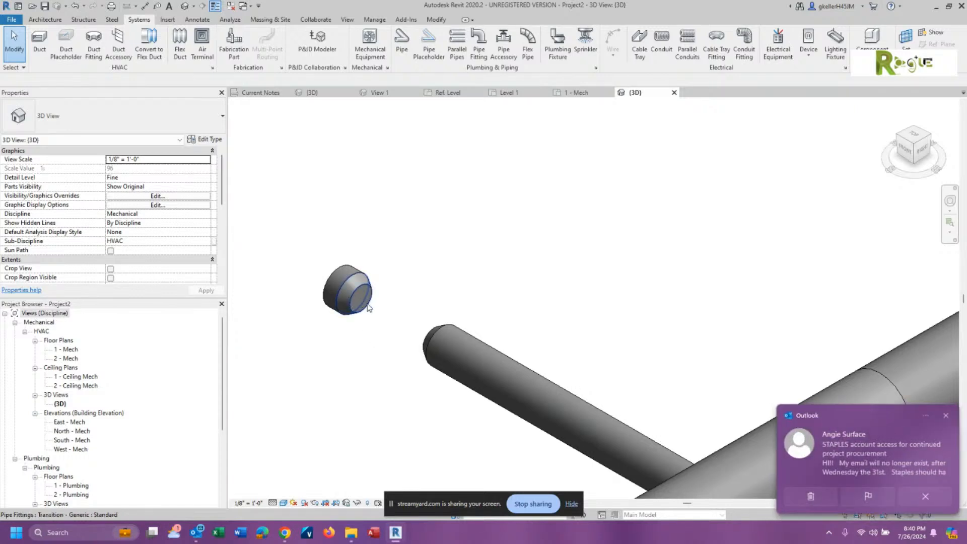
Delete both leftover transition fittings and the detached pipe stub at the free end of the lower 3" pipe.
left_click(428, 337)
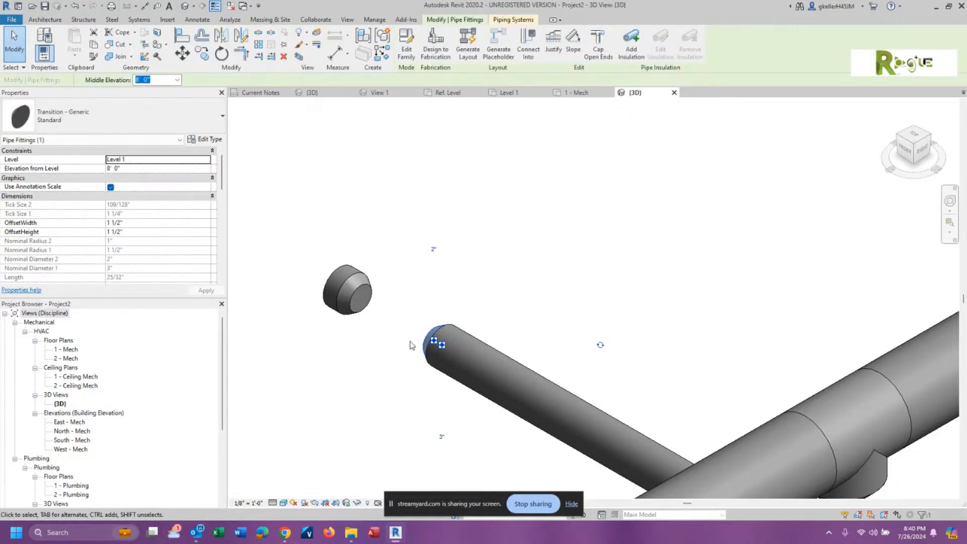
left_click(413, 337)
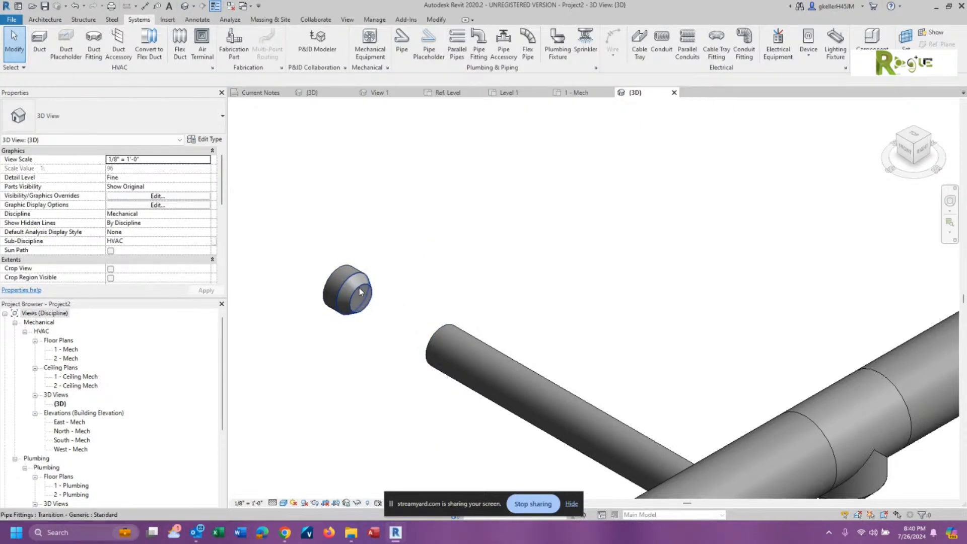
left_click(361, 291)
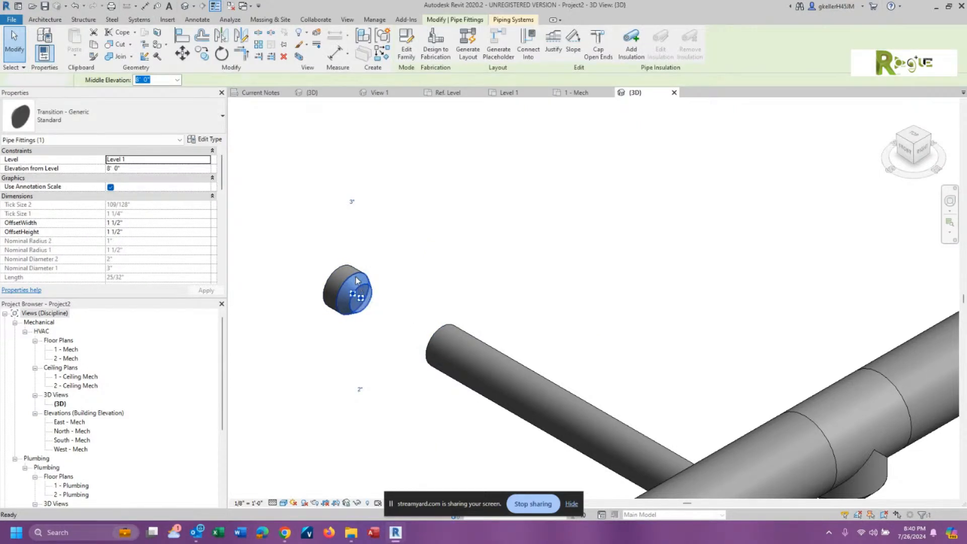
left_click(355, 276)
left_click(356, 274)
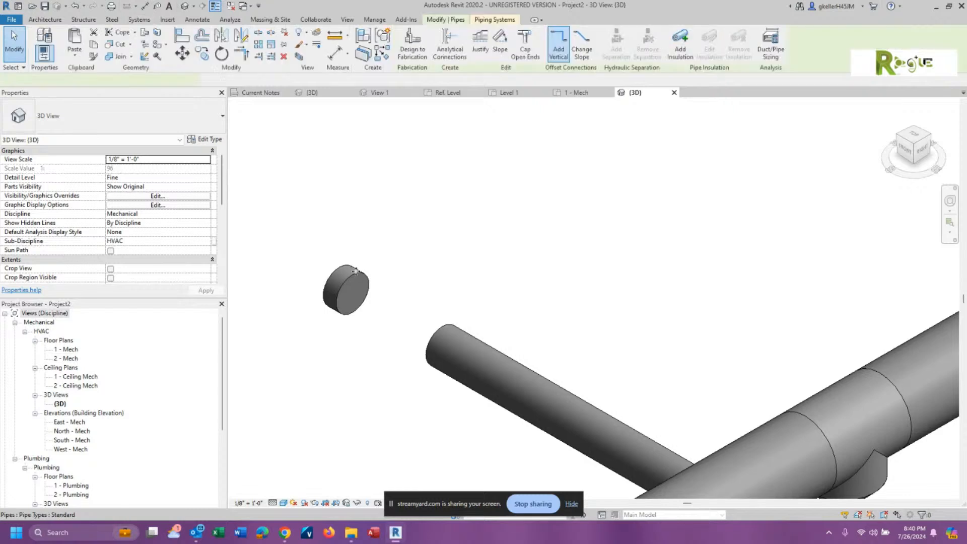
key("Delete")
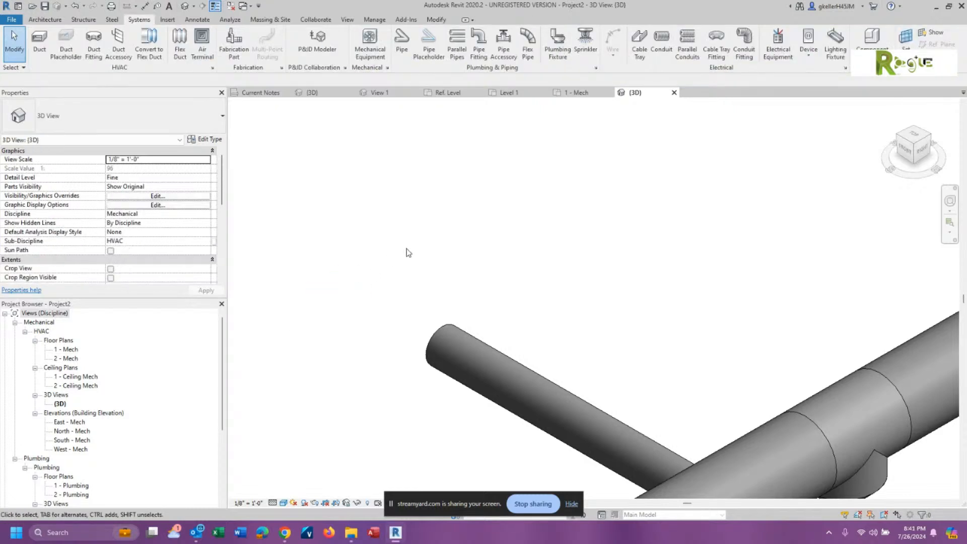
Examine the short 6" pipe segment and the tee that joins it to the long 6" pipe and the lower branch.
scroll(411, 250, "down", 3)
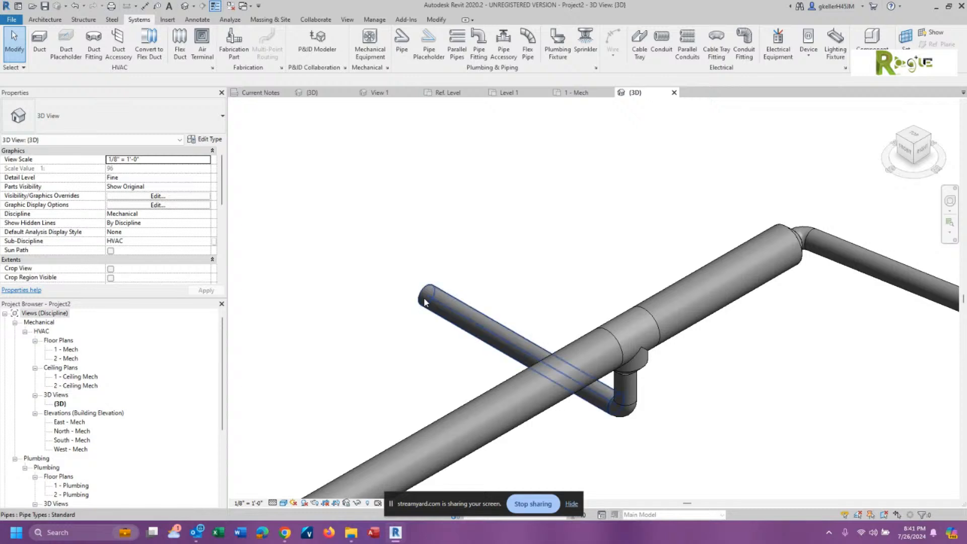
scroll(424, 301, "up", 4)
scroll(424, 301, "down", 5)
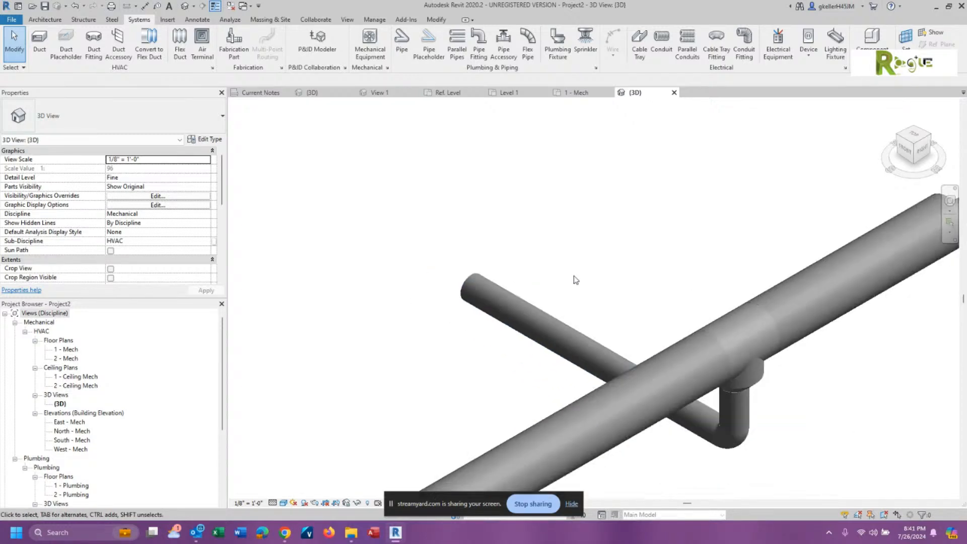
middle_click_drag(759, 352, 554, 296)
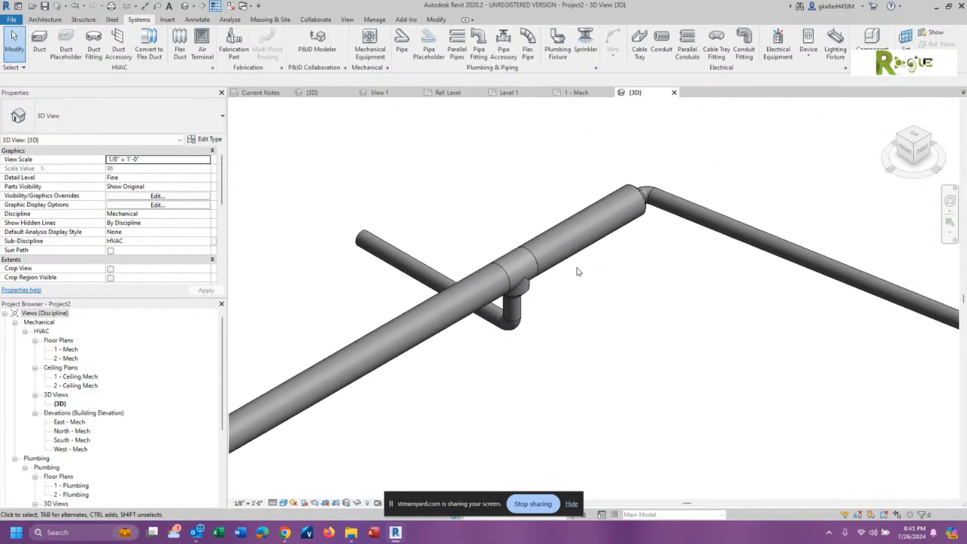
left_click(638, 206)
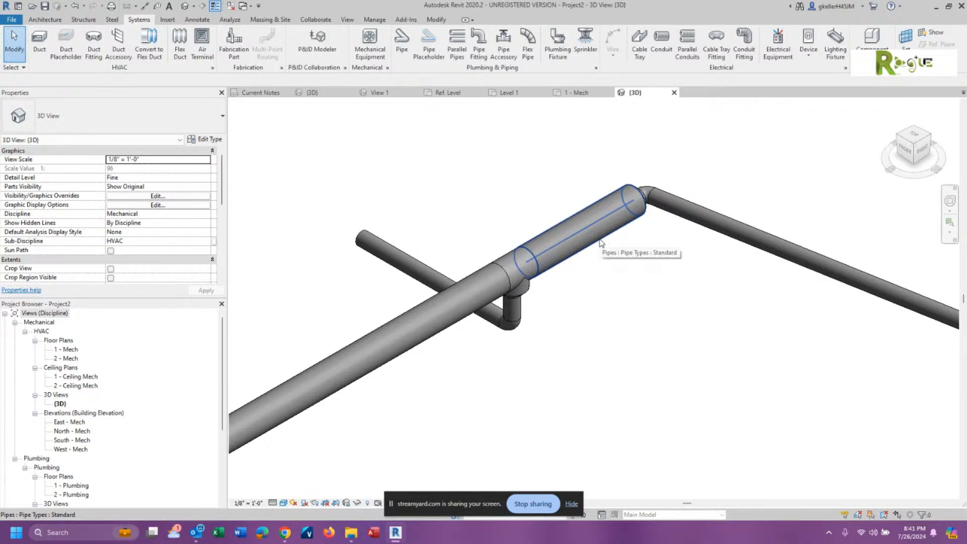
left_click(600, 240)
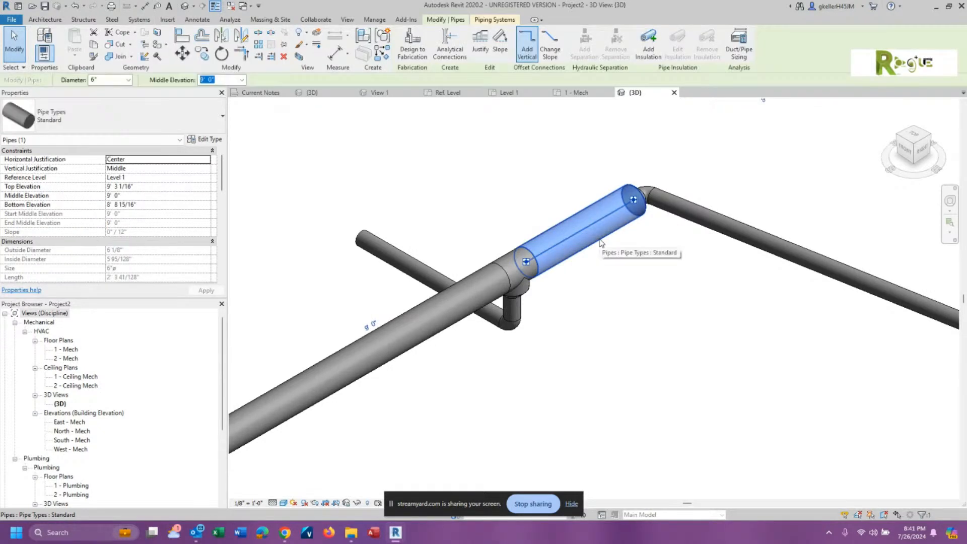
left_click(647, 274)
scroll(647, 274, "down", 2)
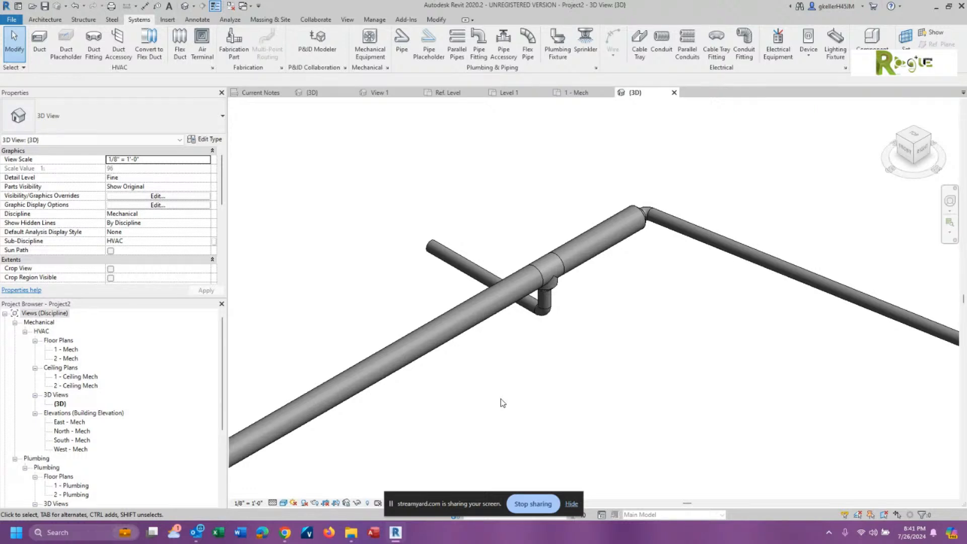
middle_click_drag(507, 406, 571, 376)
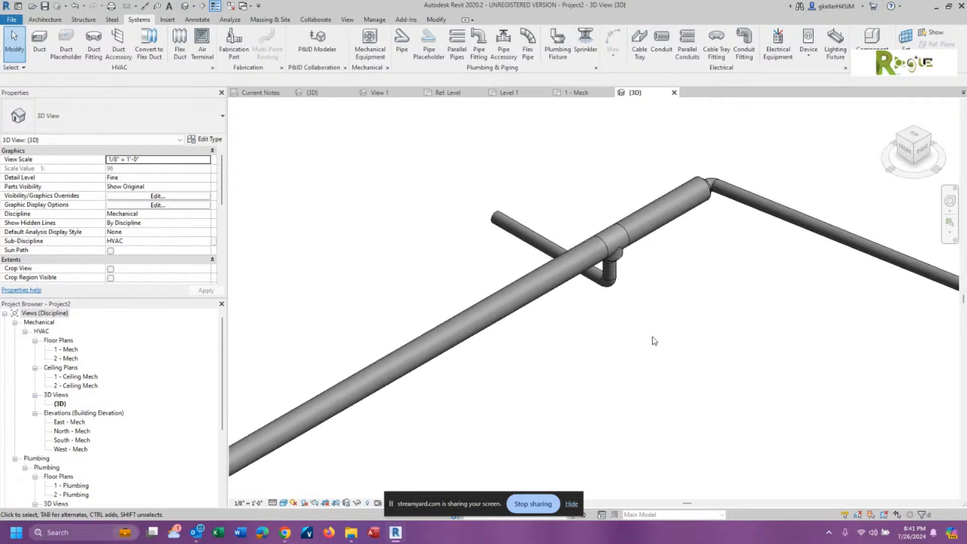
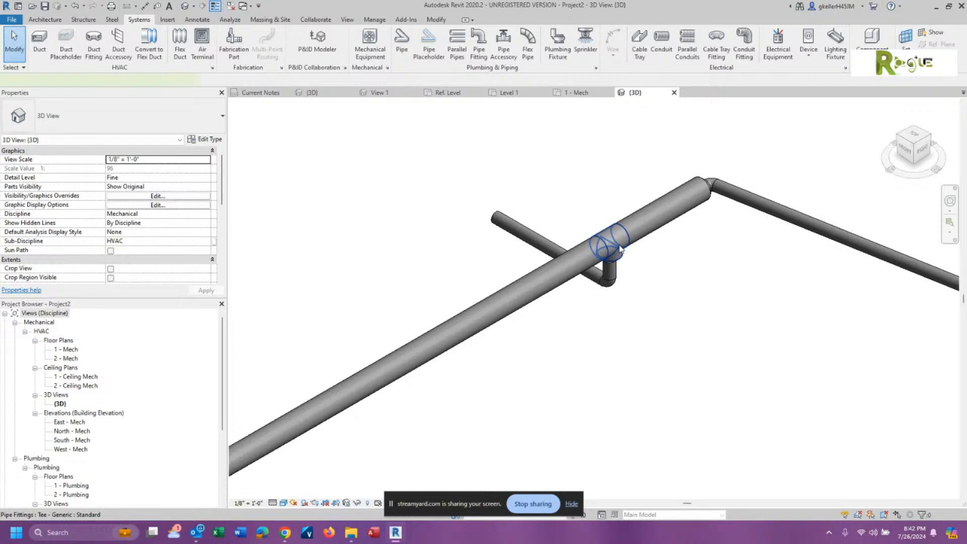
left_click(620, 248)
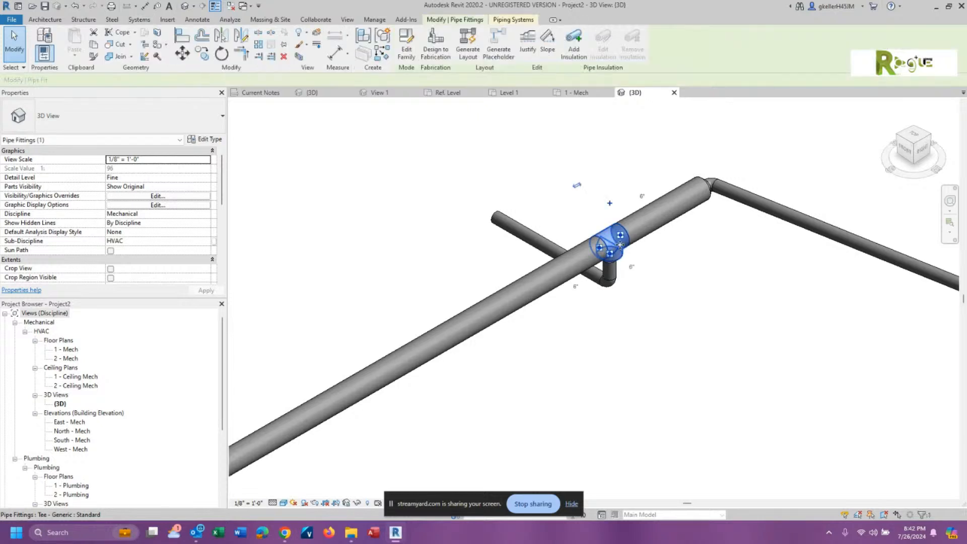
left_click(670, 291)
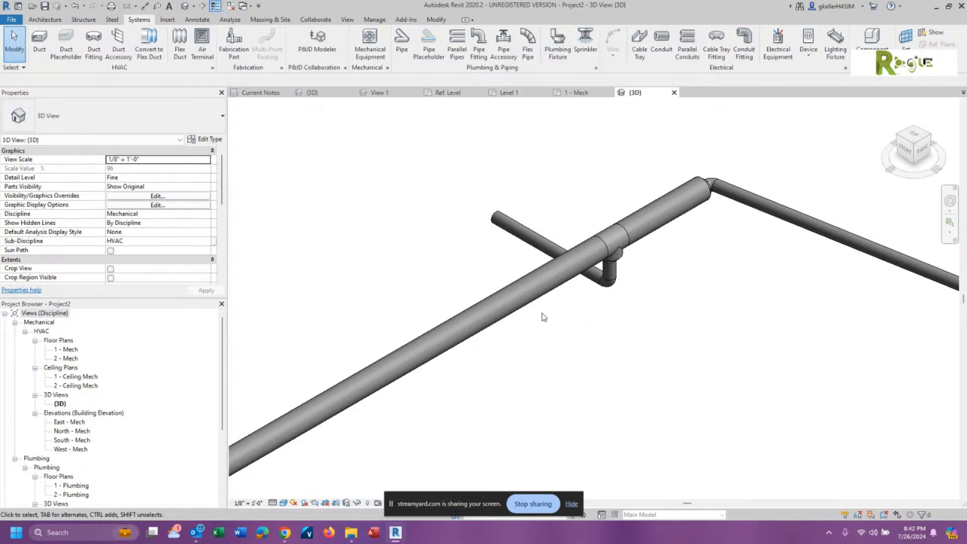
Select the long 6" pipe and review its properties and available context commands.
scroll(519, 319, "up", 2)
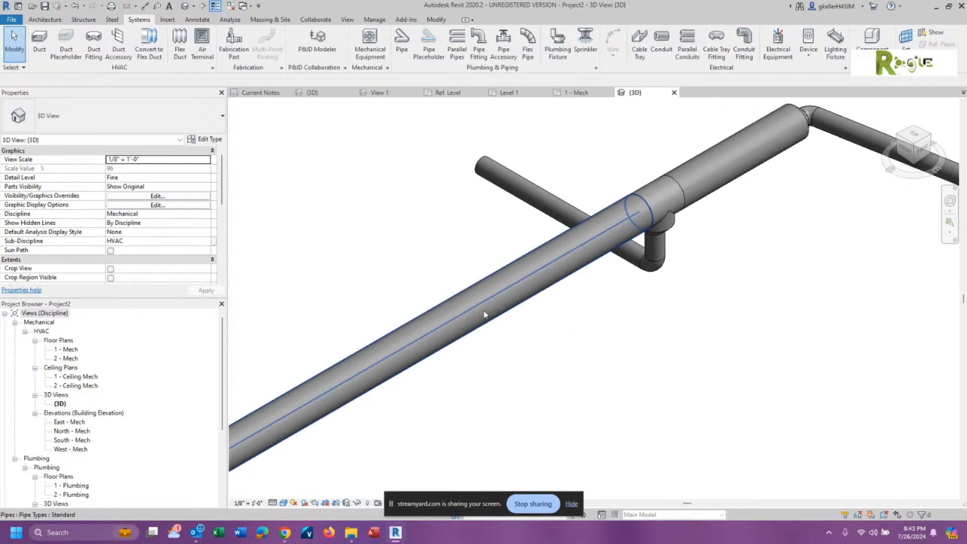
left_click(488, 324)
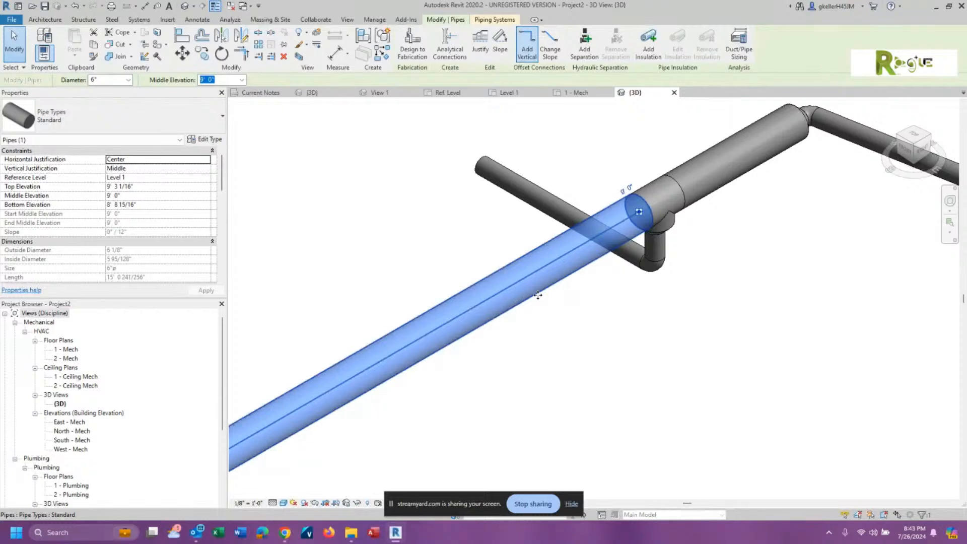
scroll(523, 300, "down", 3)
scroll(538, 295, "up", 2)
scroll(539, 295, "down", 1)
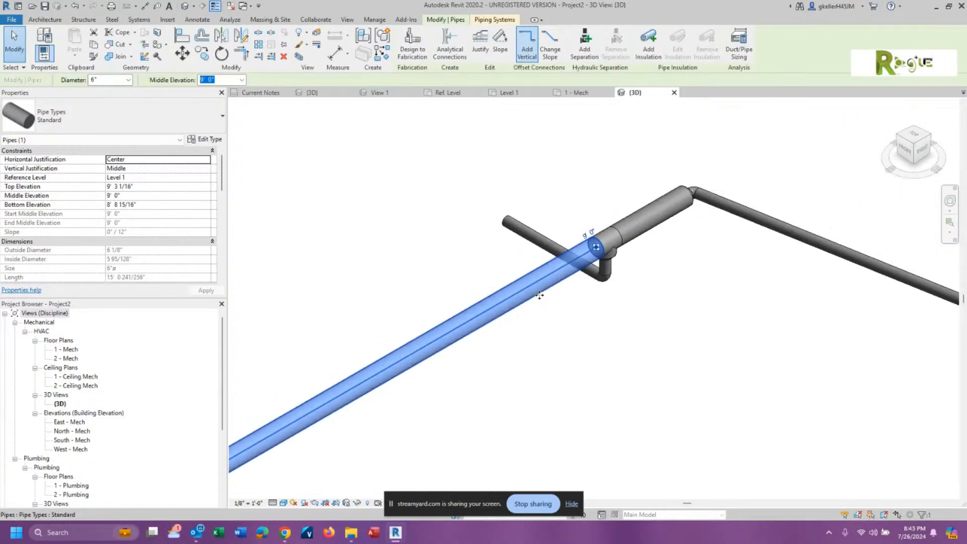
scroll(539, 295, "up", 2)
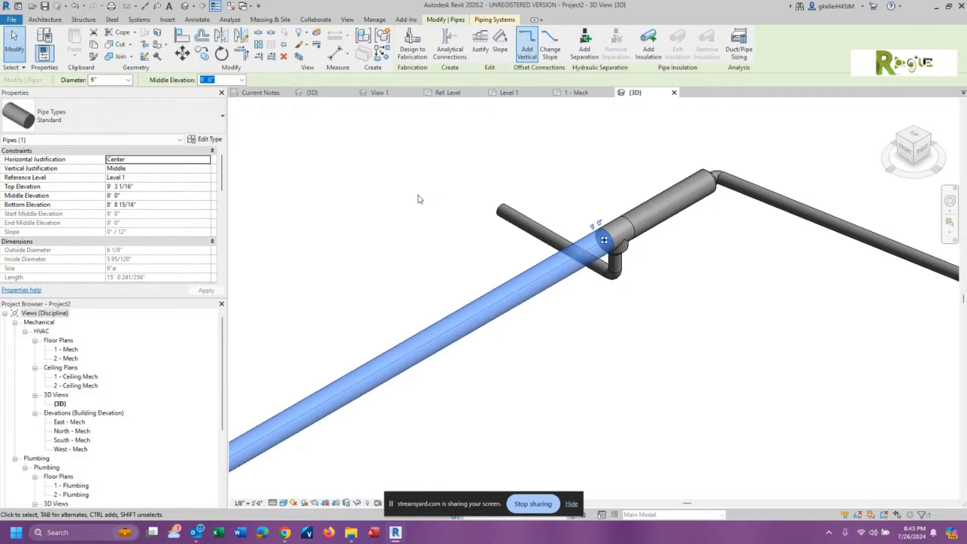
key("Escape")
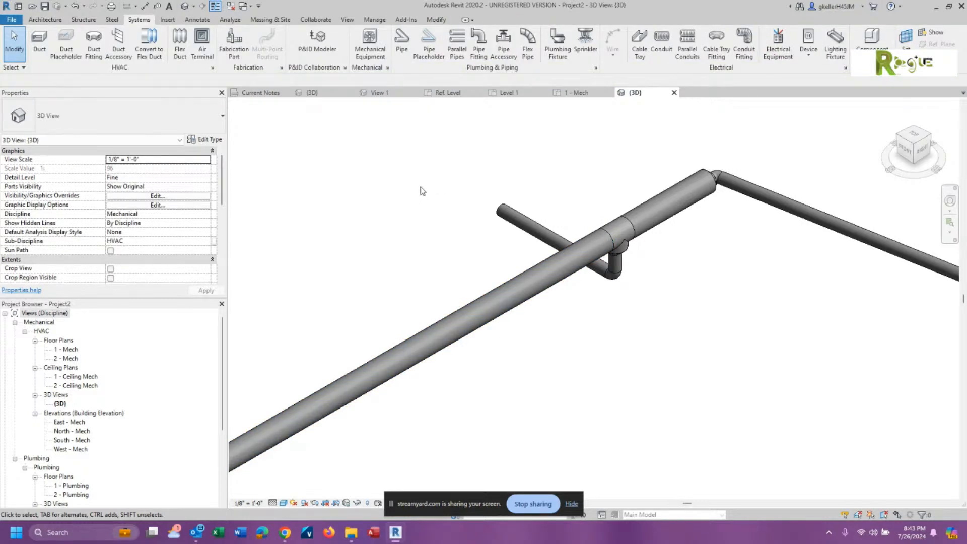
left_click(463, 311)
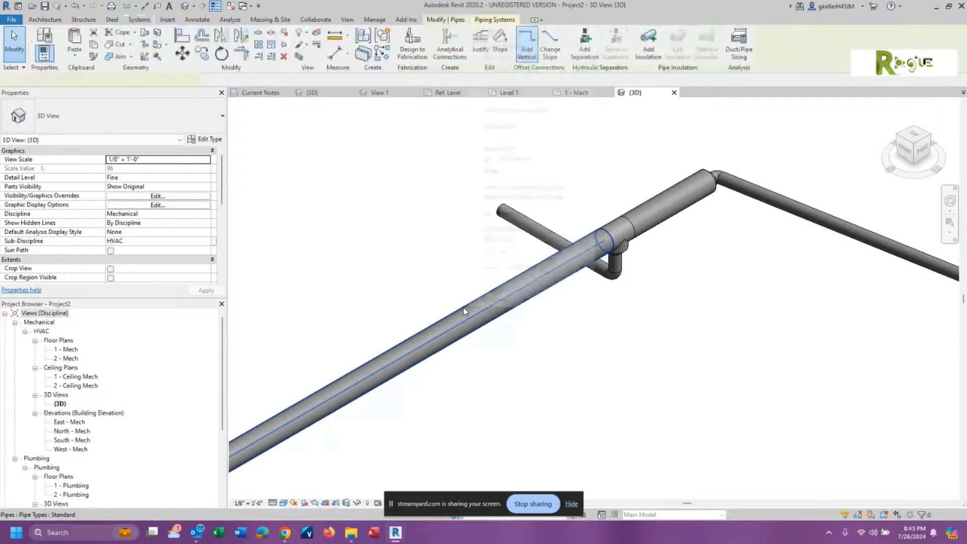
right_click(464, 309)
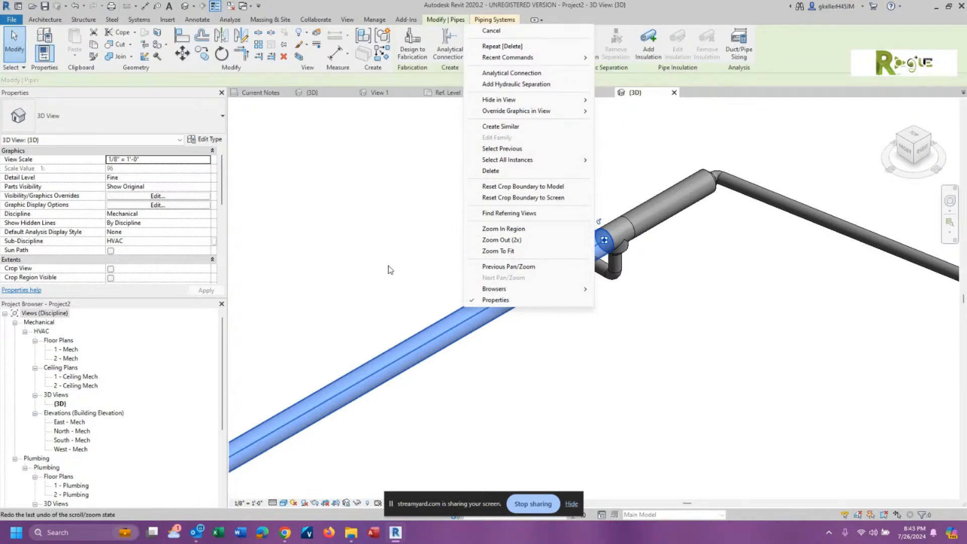
key("Escape")
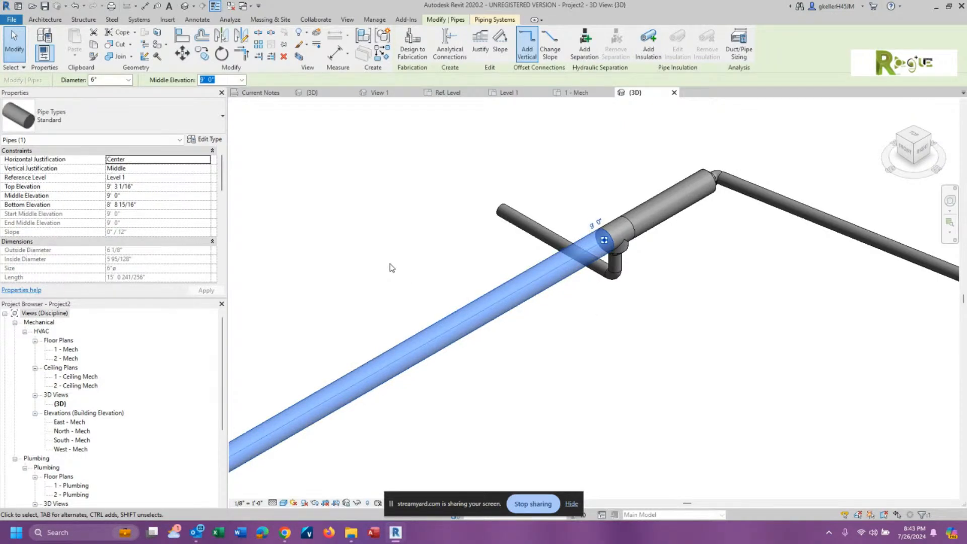
Draw a curved 6" Flex - Round flex pipe from the free end of the lower 3" pipe to a point by the long 6" pipe.
left_click(392, 263)
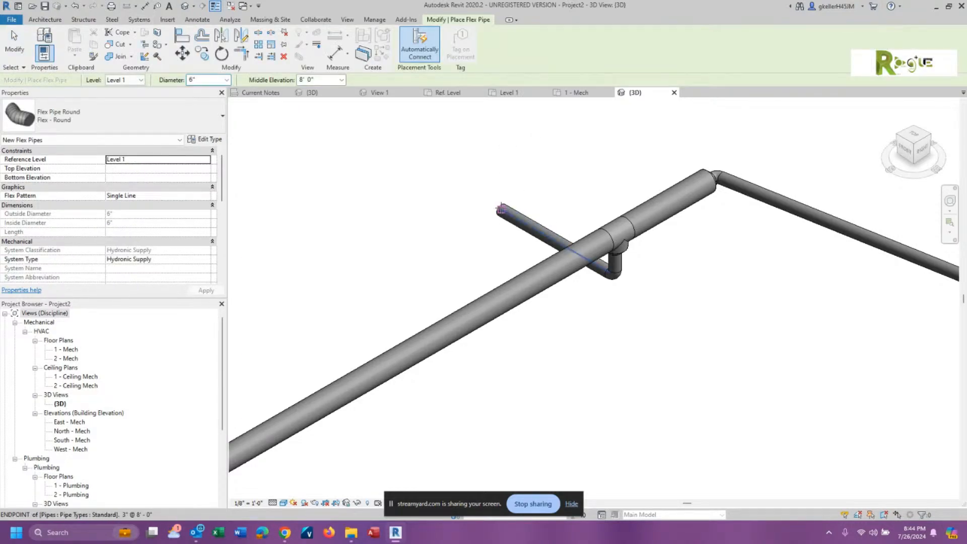
left_click(501, 209)
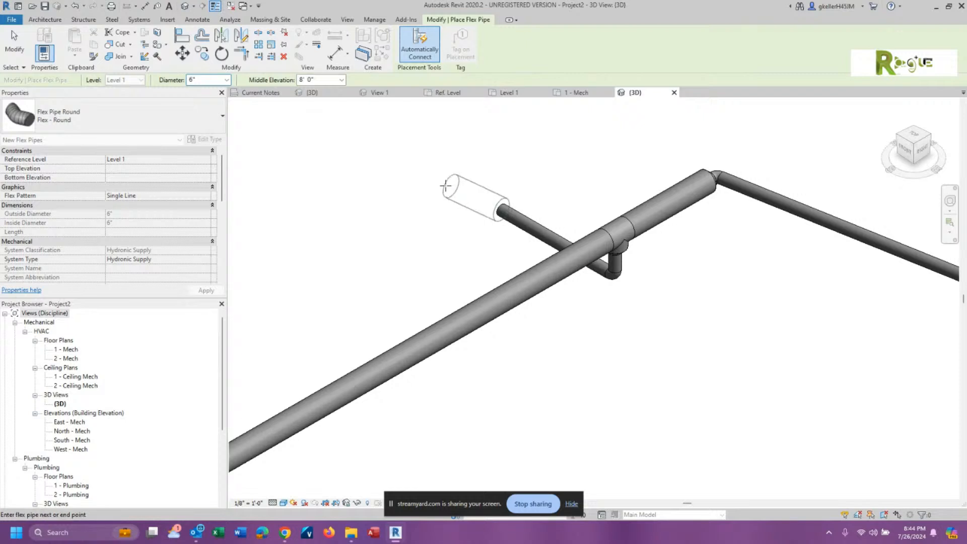
left_click(398, 198)
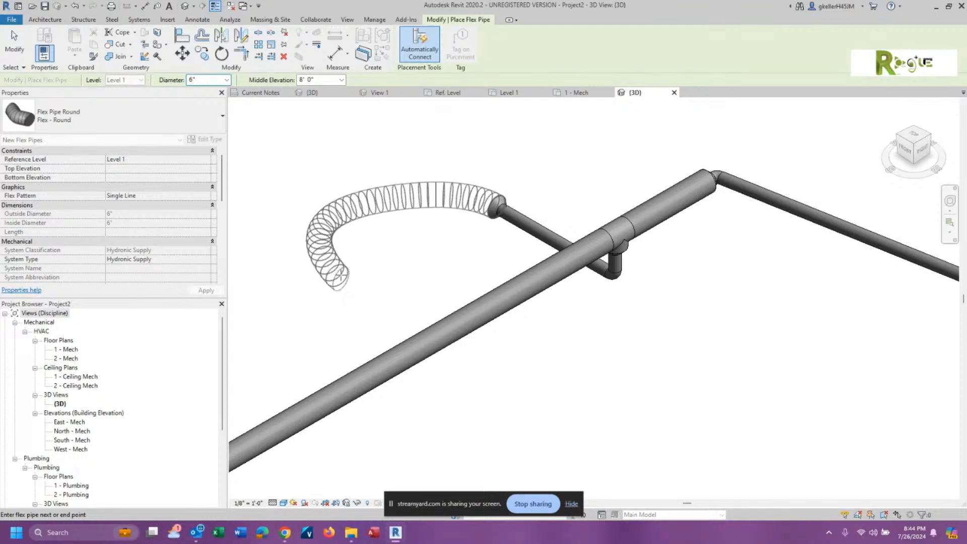
left_click(354, 389)
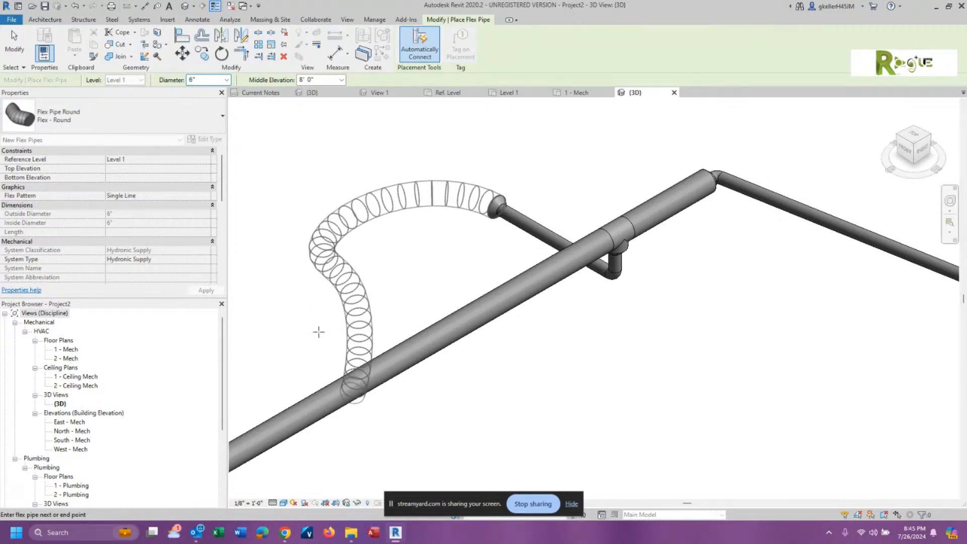
key("Escape")
key("Escape")
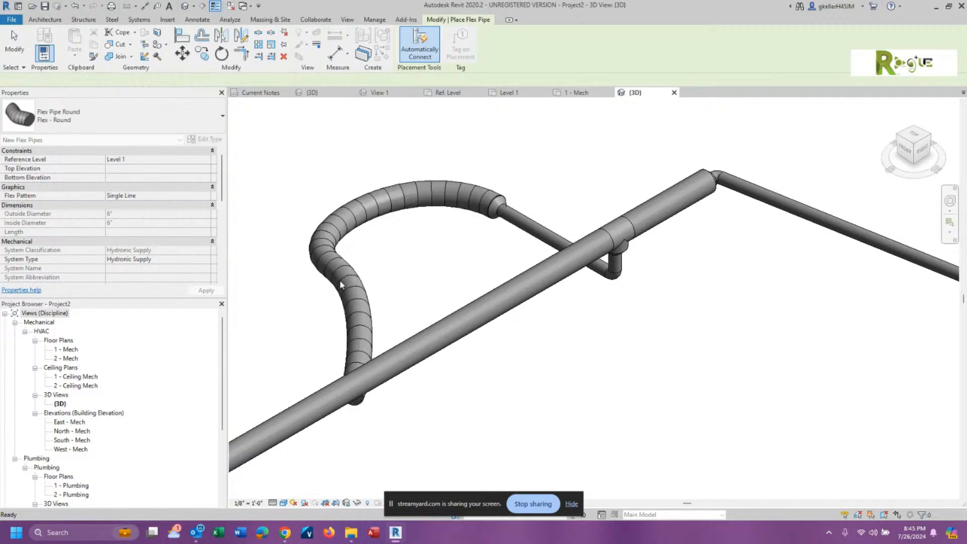
Delete the flex pipe and the leftover transition fitting at the free end of the lower 3" pipe.
left_click(348, 311)
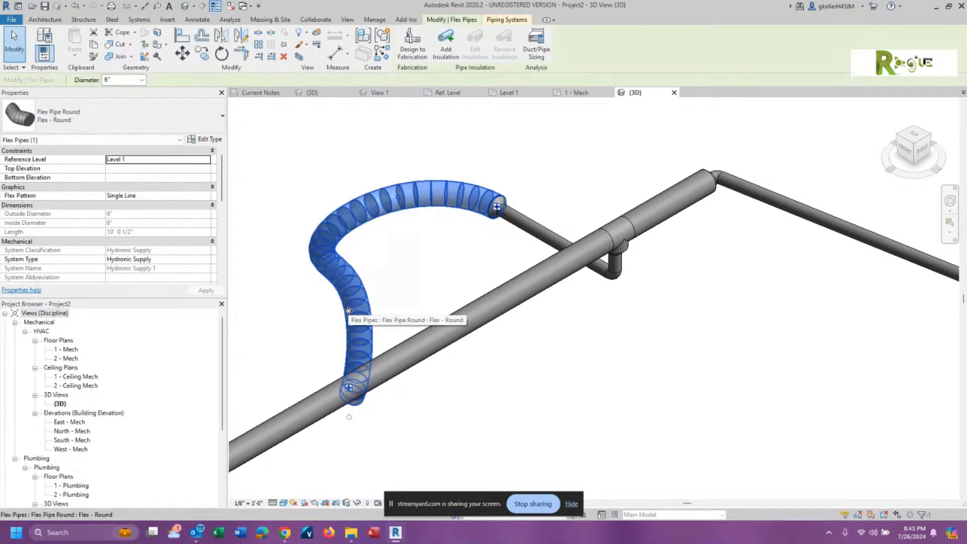
key("Delete")
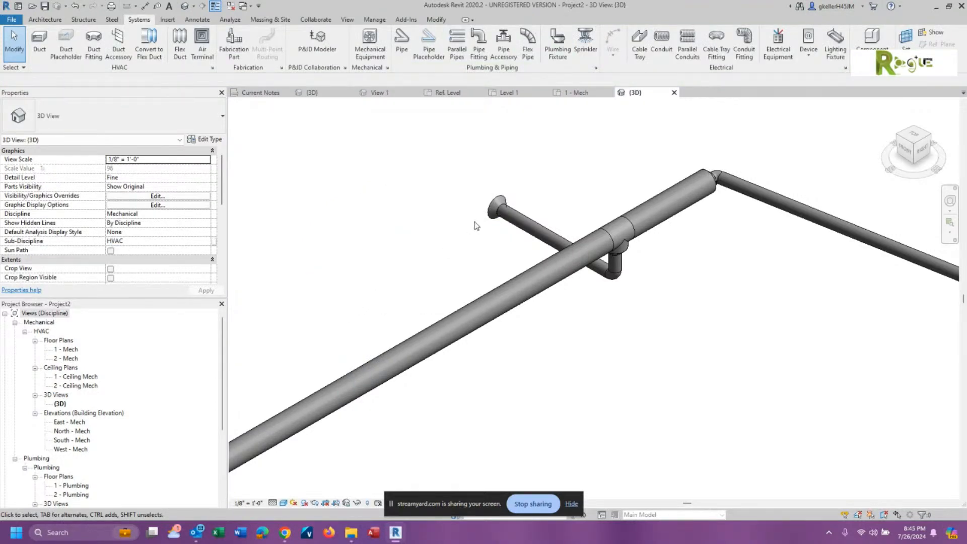
left_click(496, 207)
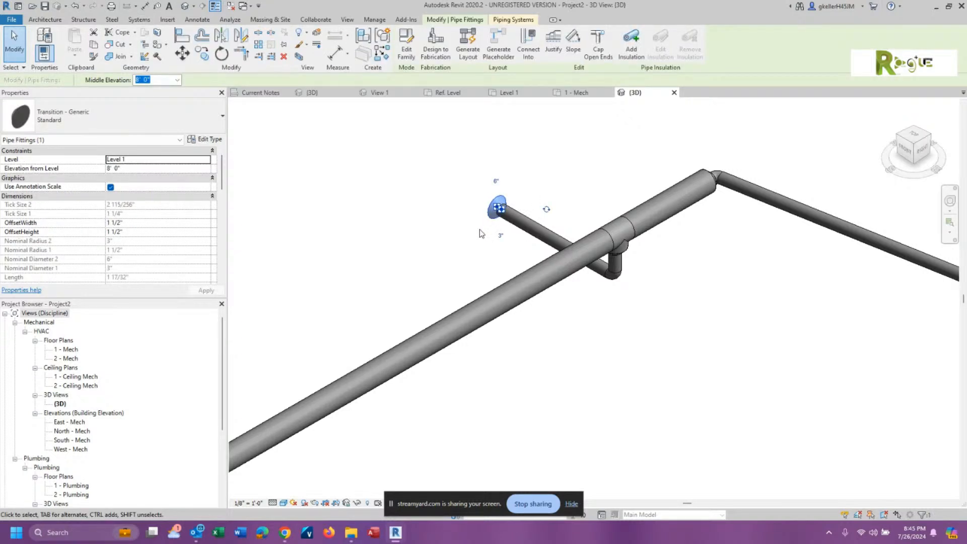
key("Delete")
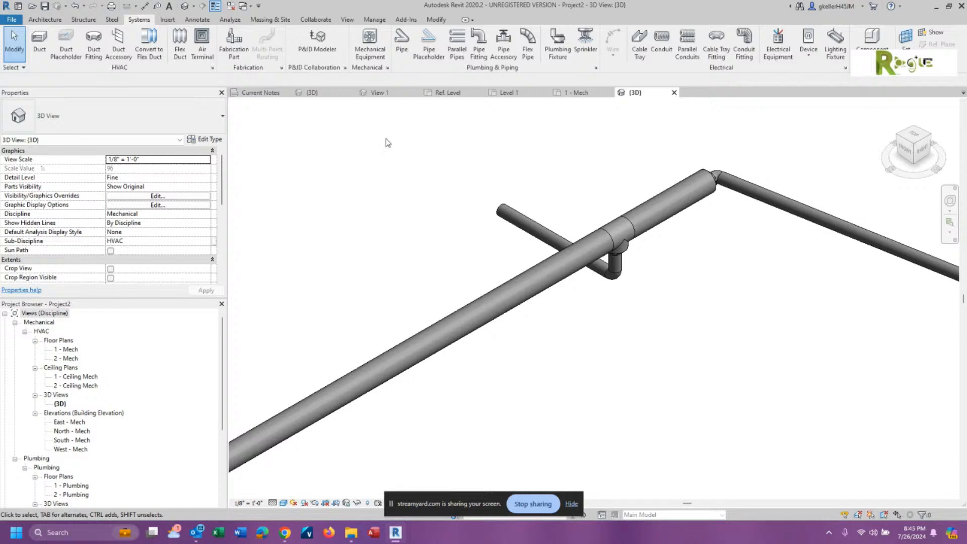
Place a standard Elbow - Generic pipe fitting on the free end of the lower 3" pipe.
left_click(478, 57)
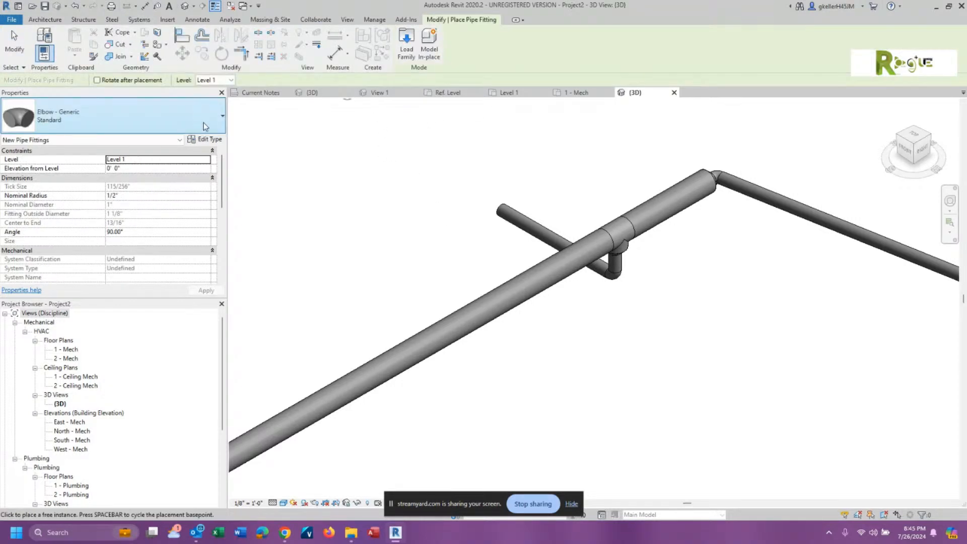
left_click(215, 127)
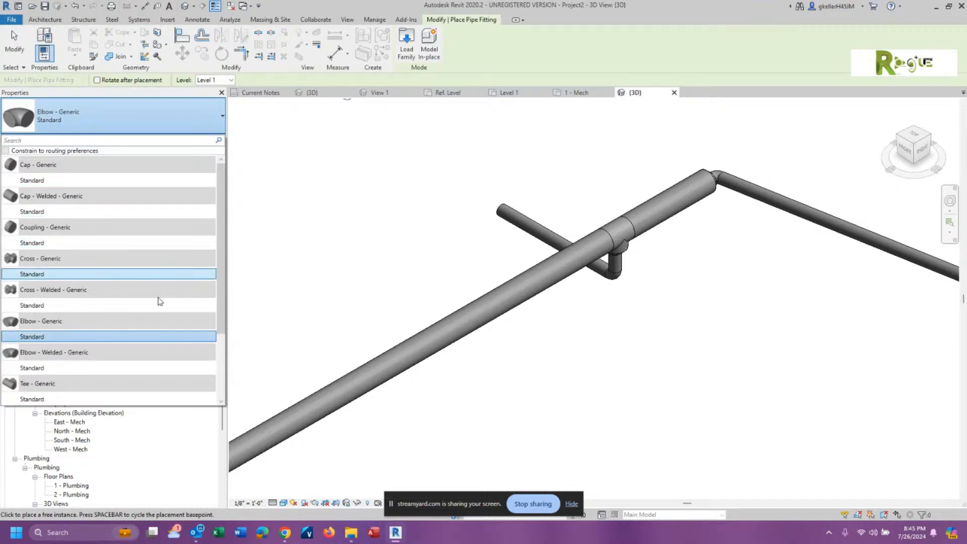
scroll(159, 300, "down", 3)
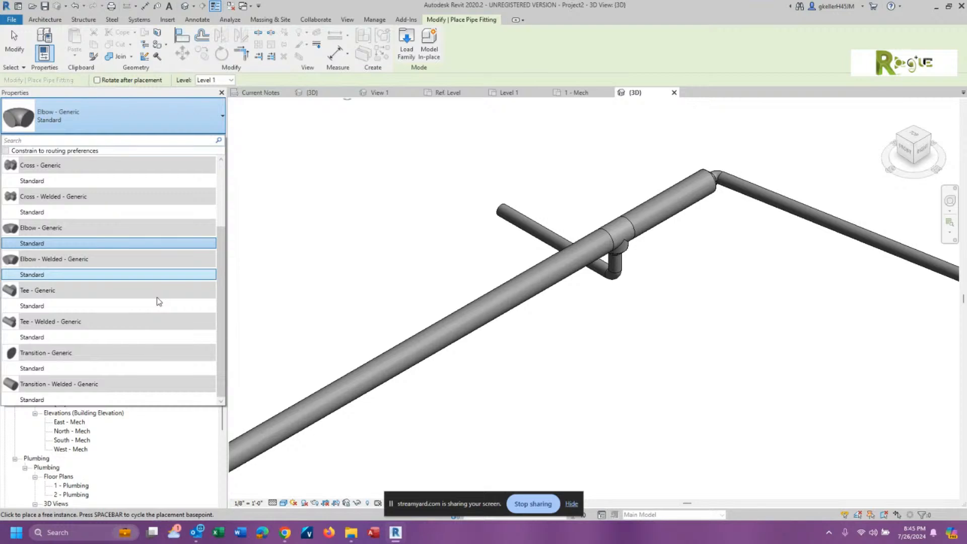
scroll(159, 300, "up", 3)
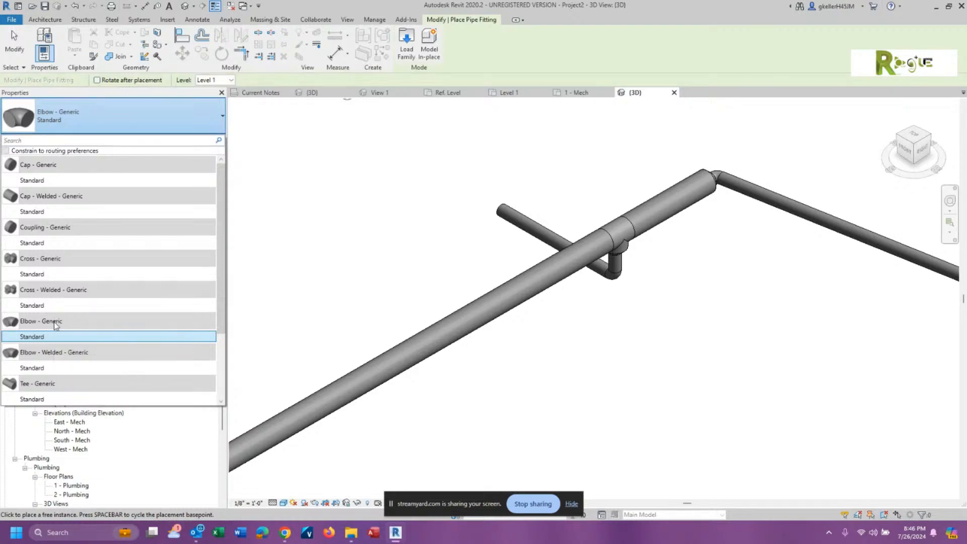
left_click(56, 338)
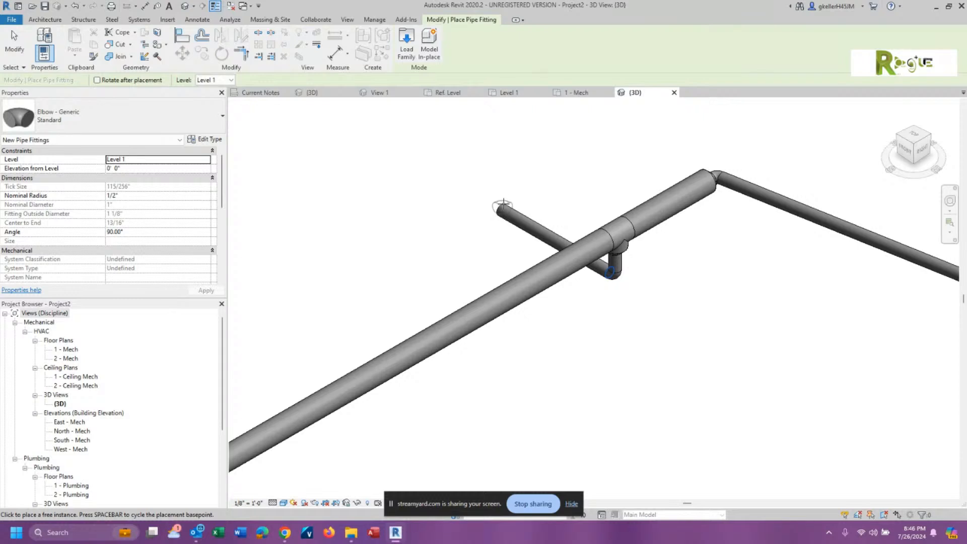
scroll(504, 204, "up", 5)
scroll(507, 200, "up", 2)
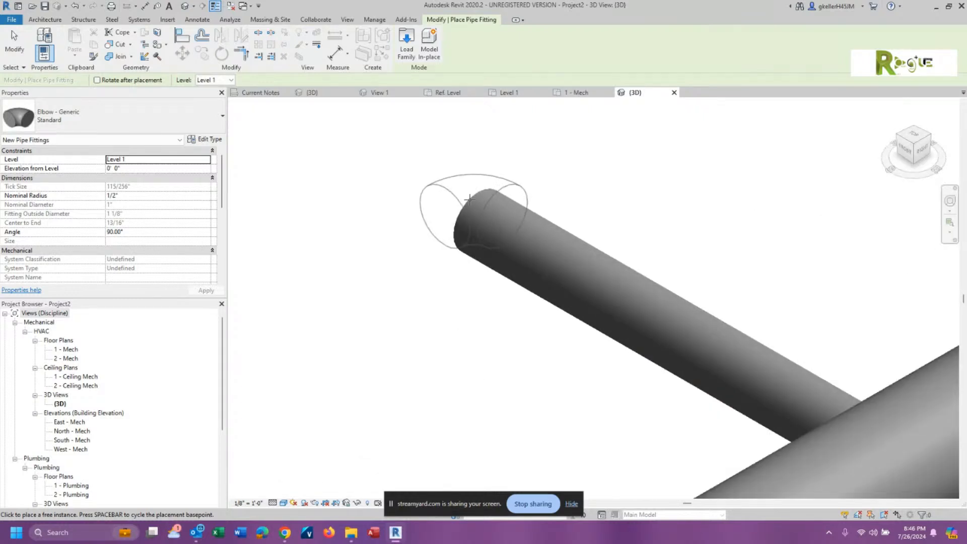
scroll(468, 201, "up", 1)
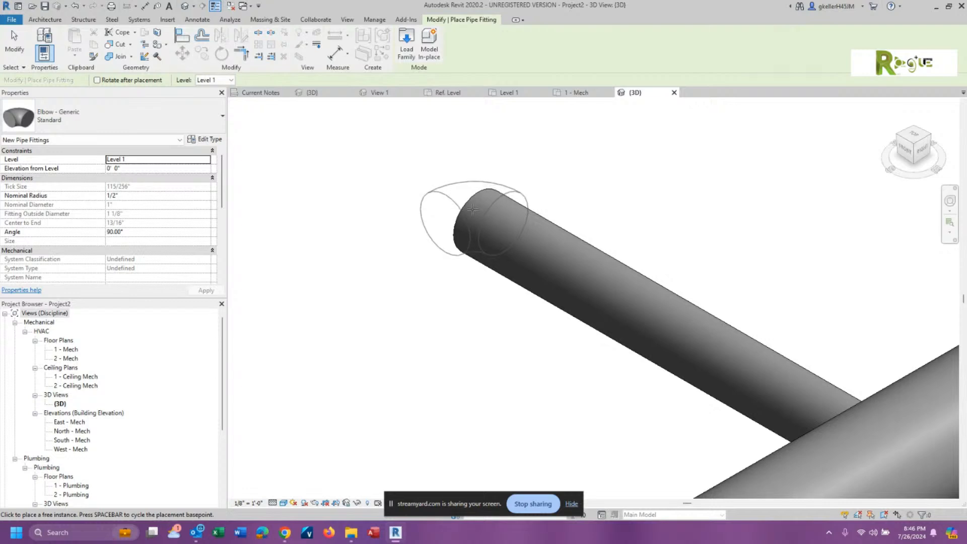
left_click(469, 213)
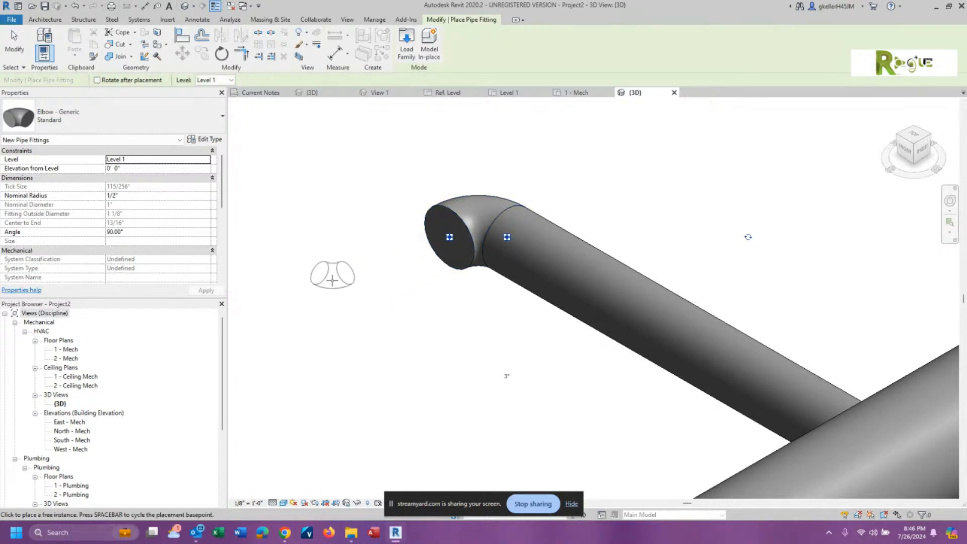
key("Escape")
key("Escape")
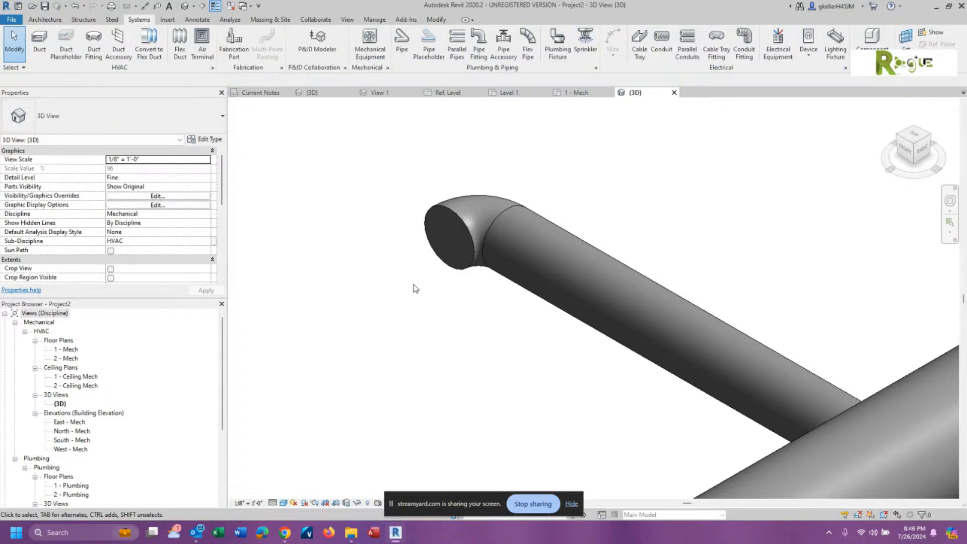
Rotate the new elbow around the pipe axis in successive turns until its open end faces upward.
left_click(439, 259)
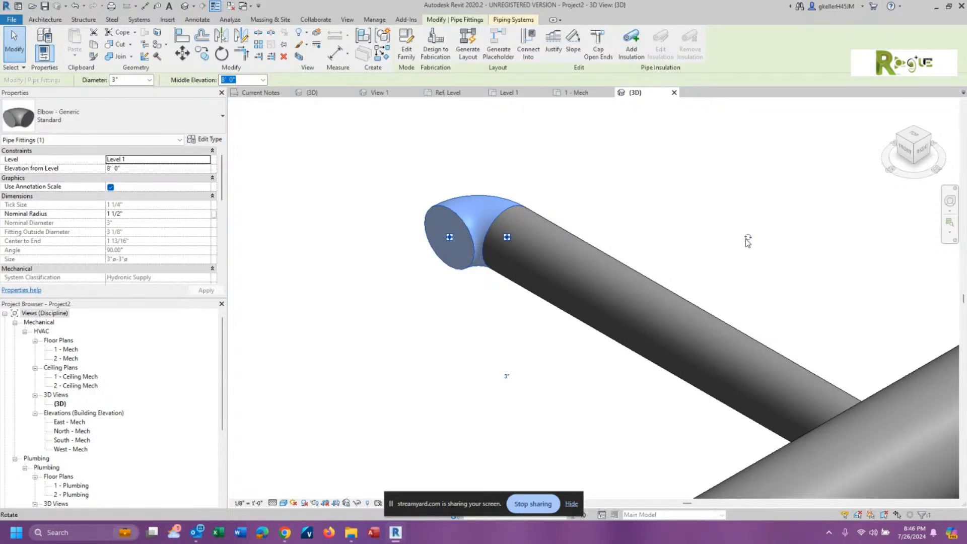
left_click(747, 239)
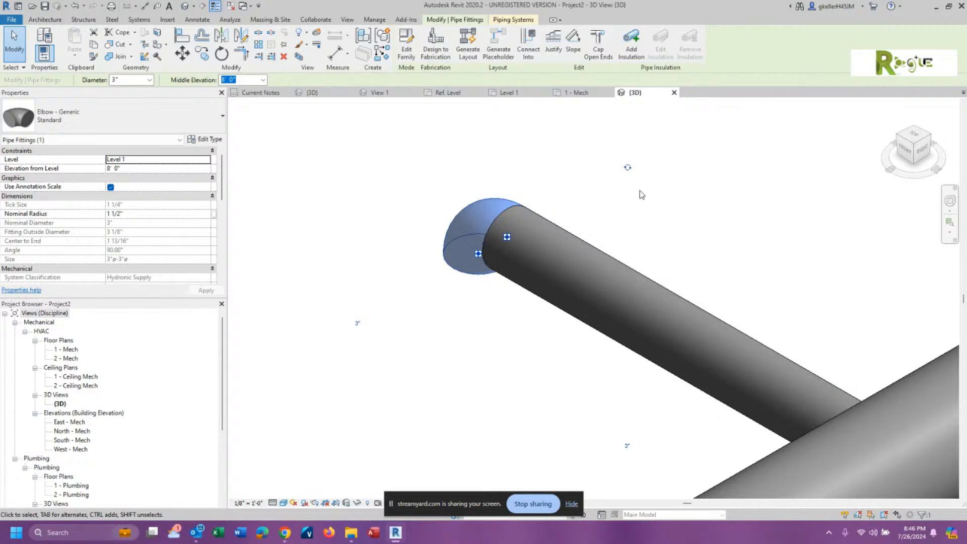
left_click(627, 169)
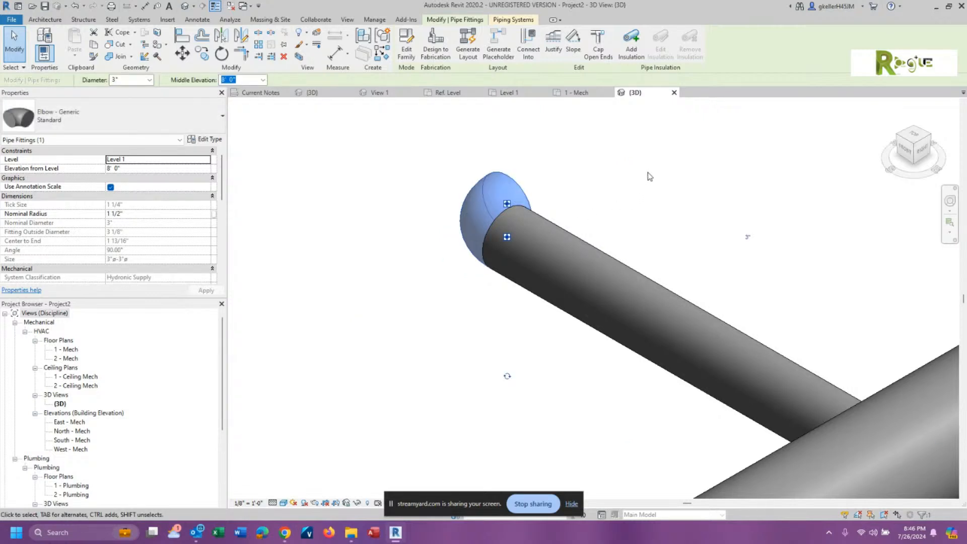
scroll(655, 193, "down", 2)
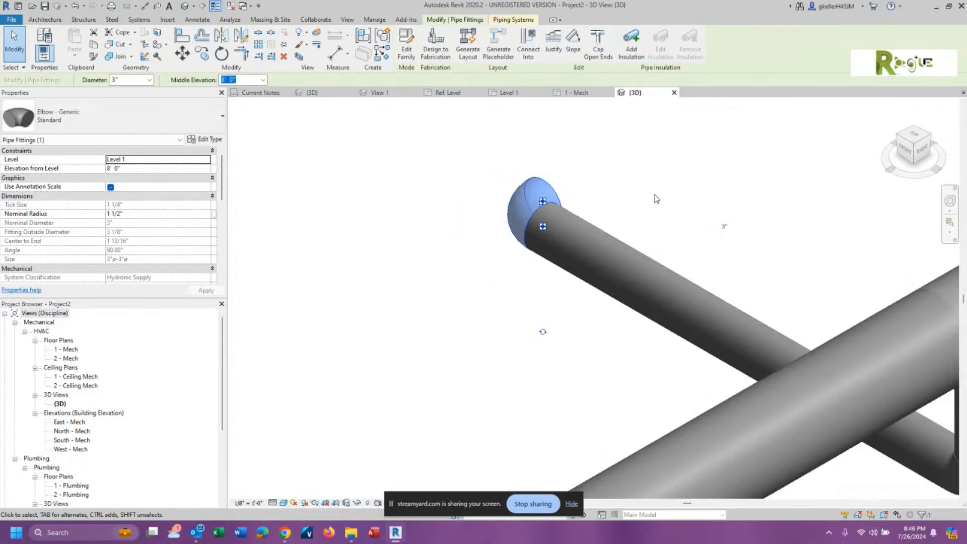
left_click(542, 333)
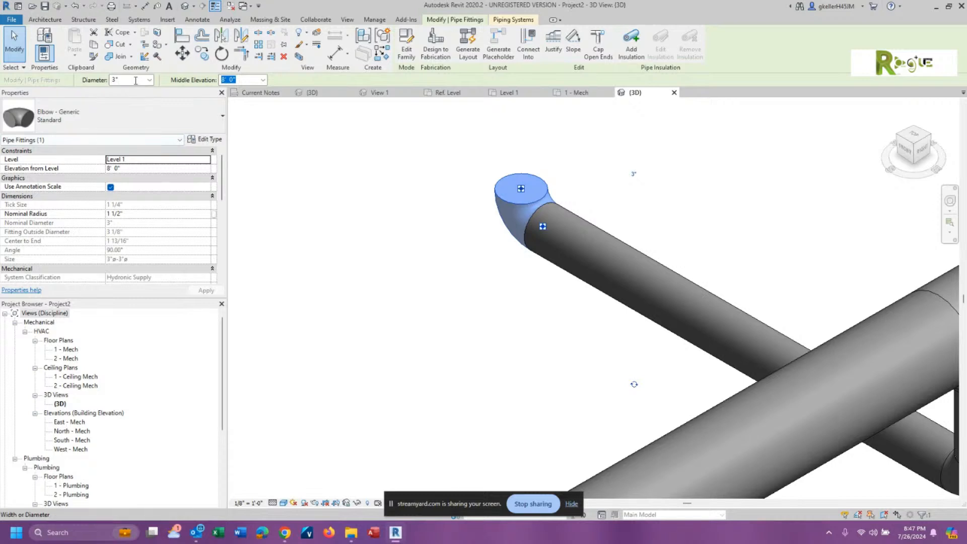
Set the elbow's diameter to 2".
left_click(634, 174)
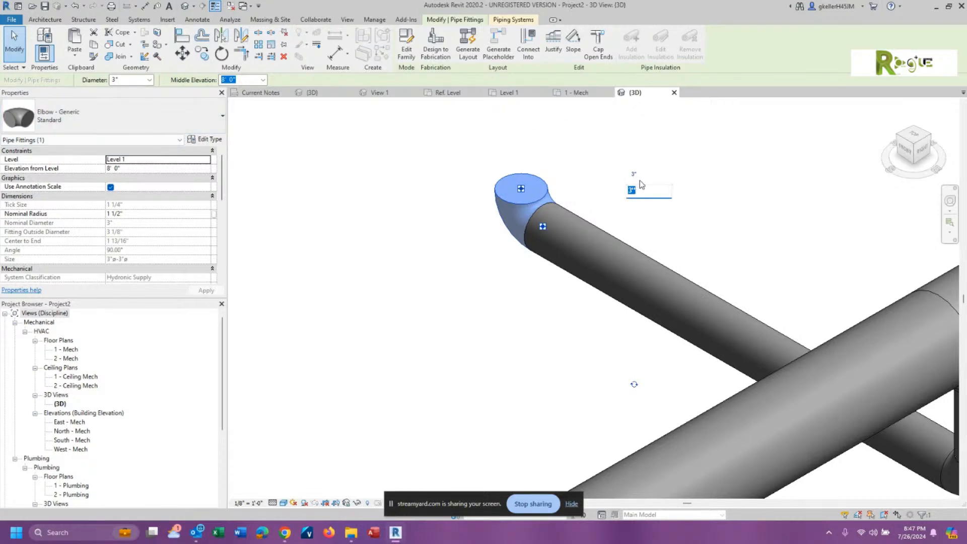
type("2")
key("Return")
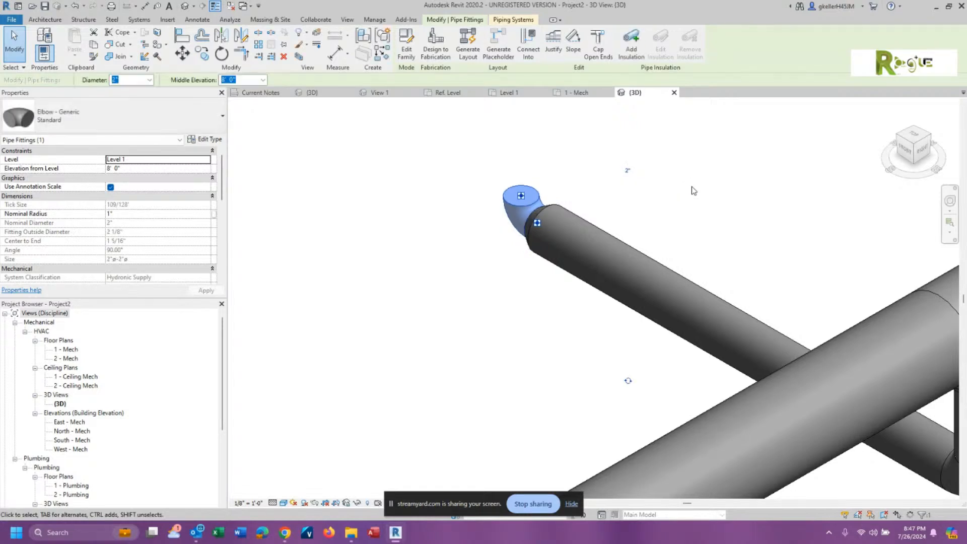
left_click(657, 207)
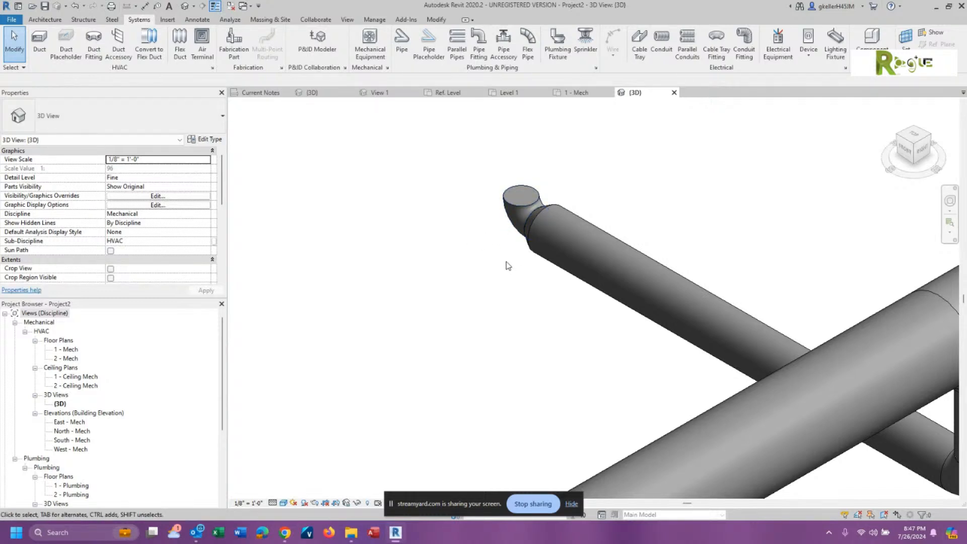
Start placing mechanical equipment and review the available types, from air handling units and boilers to pumps, radiators and VAV units.
middle_click_drag(506, 264, 559, 303)
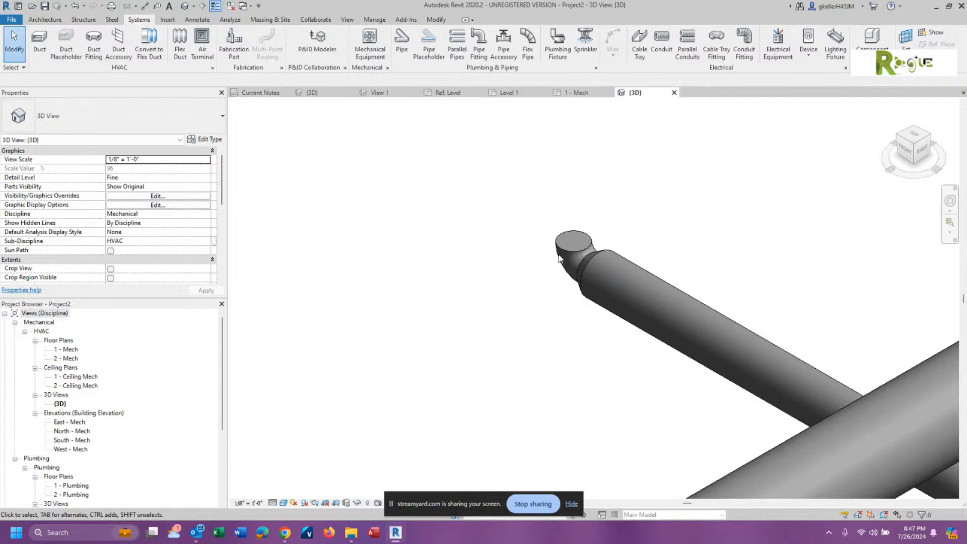
scroll(611, 347, "down", 3)
scroll(509, 321, "down", 2)
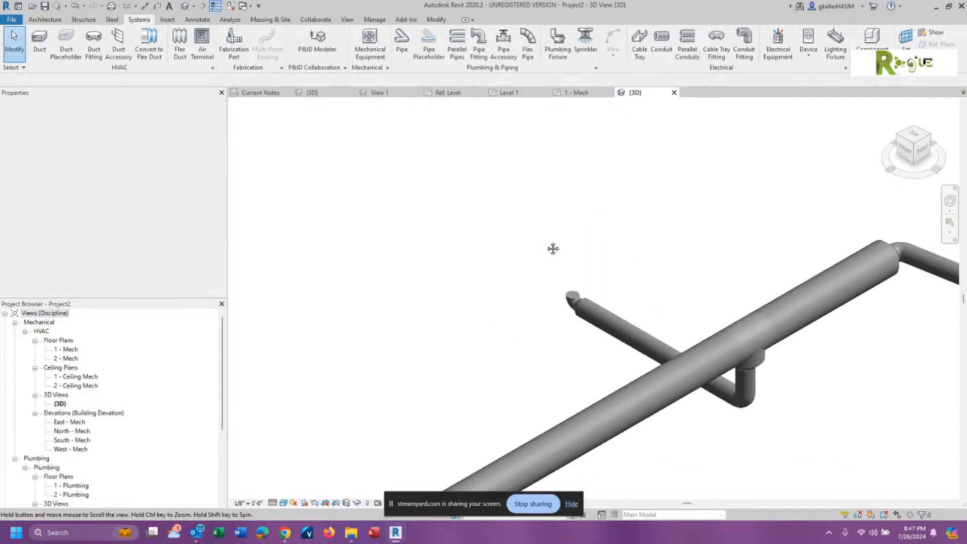
middle_click_drag(553, 248, 693, 241)
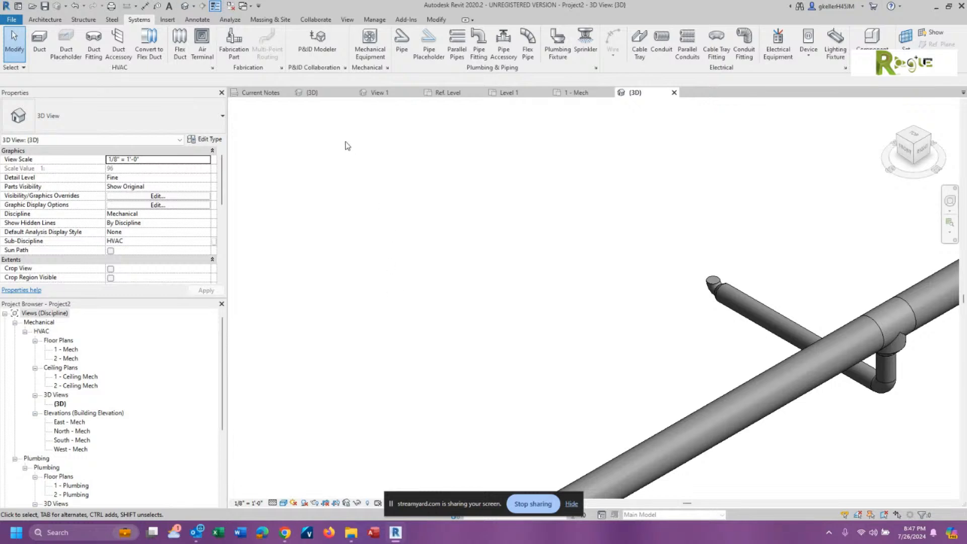
left_click(372, 43)
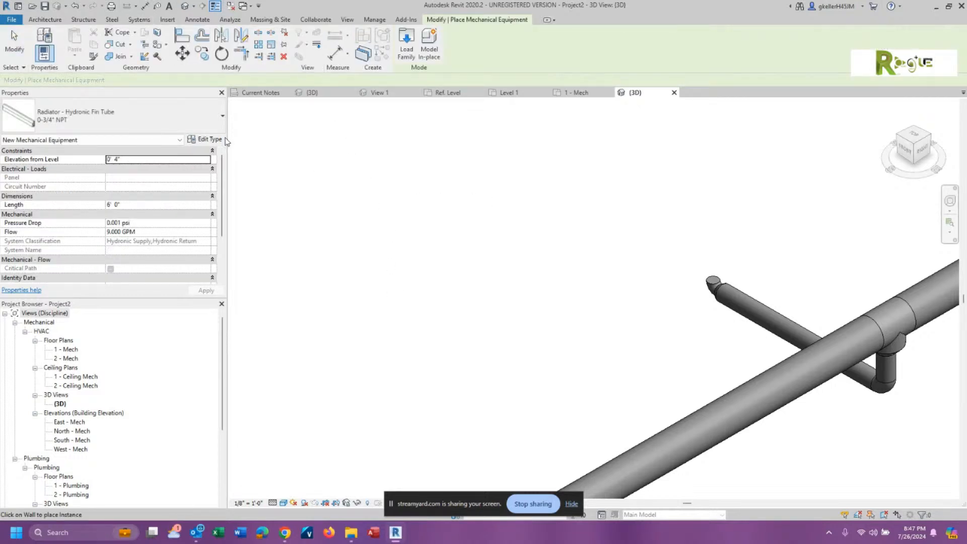
left_click(222, 125)
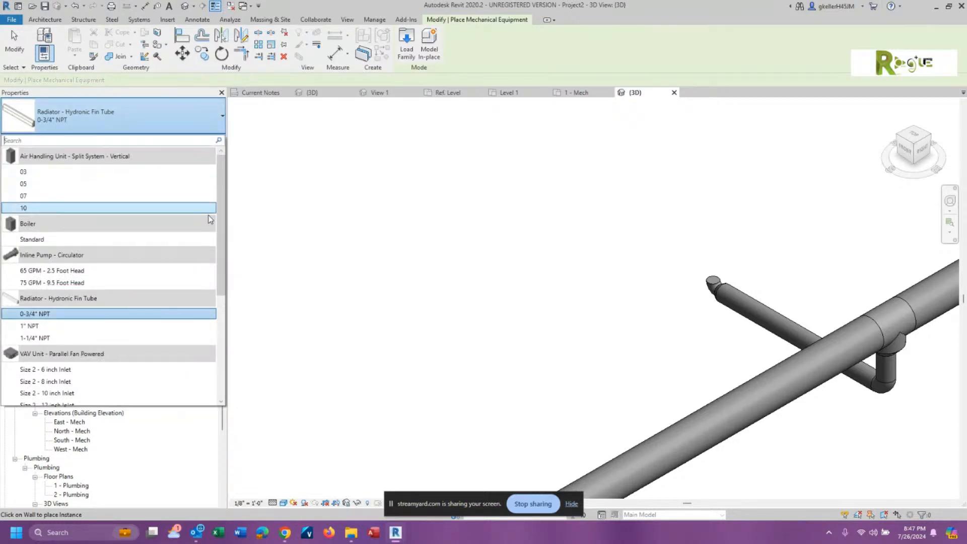
scroll(210, 219, "down", 2)
scroll(211, 219, "down", 3)
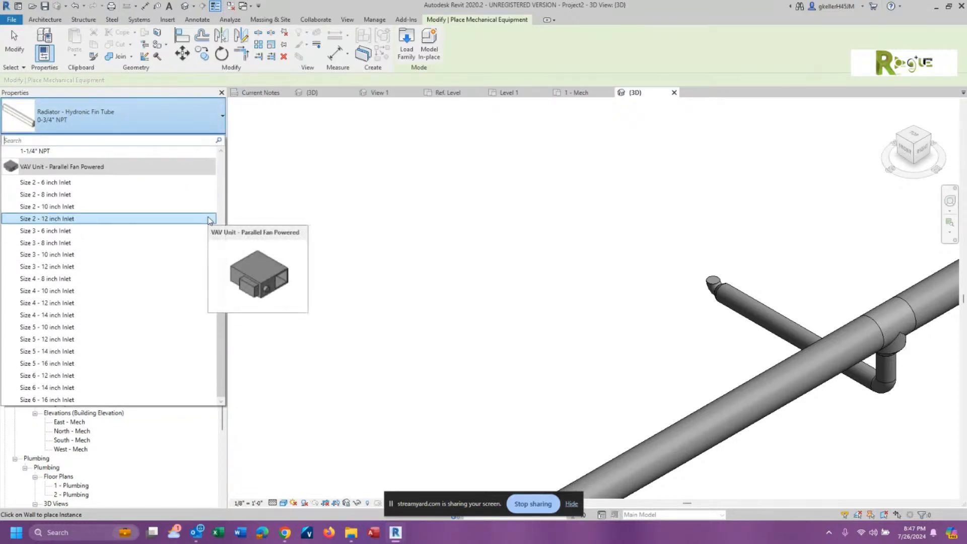
scroll(210, 219, "up", 2)
scroll(211, 220, "up", 3)
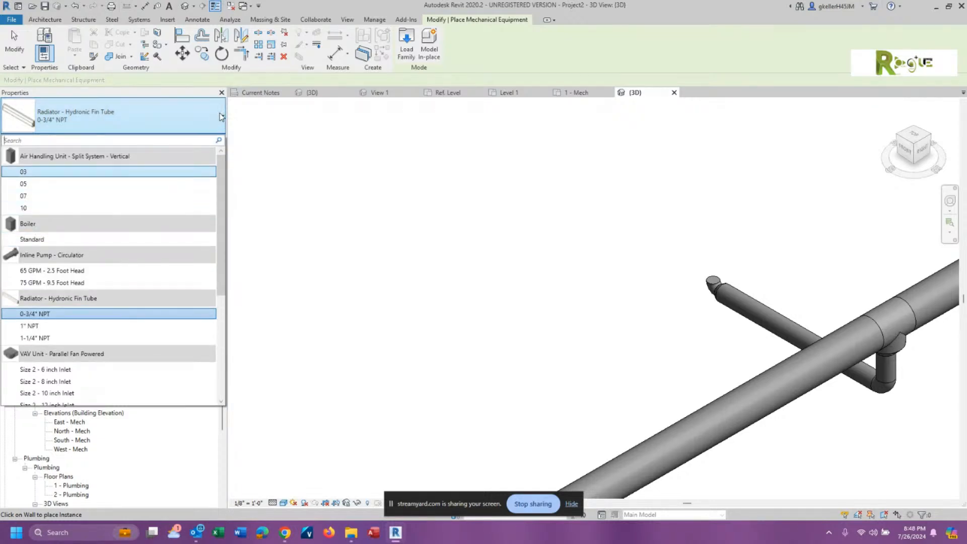
Close the Properties palette and cancel the mechanical equipment placement.
left_click(221, 93)
left_click(221, 92)
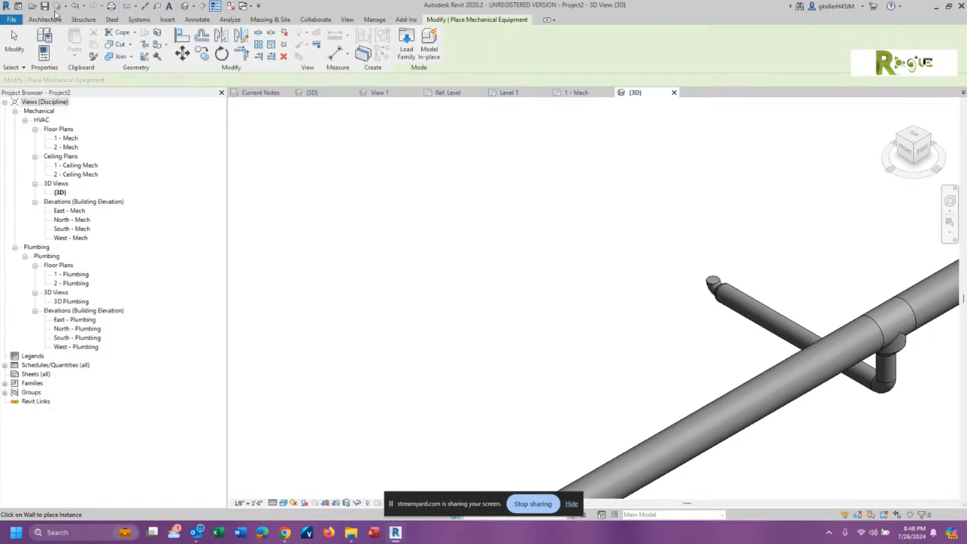
key("Escape")
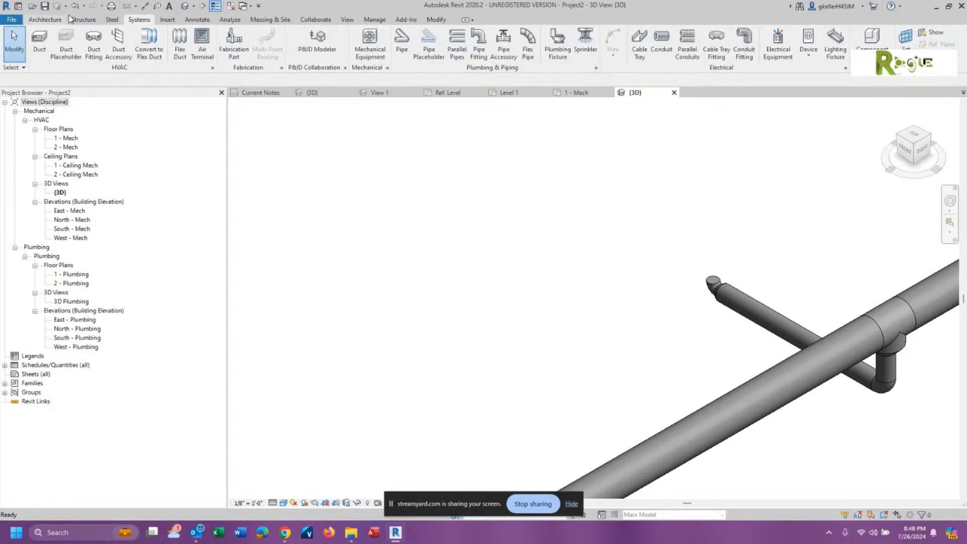
Turn the Properties palette back on in the user interface display settings.
left_click(346, 20)
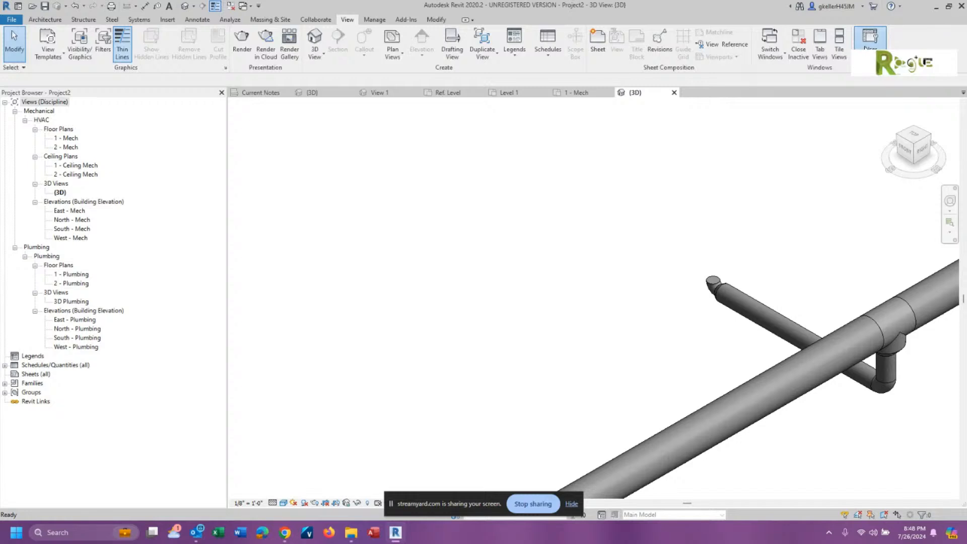
left_click(862, 46)
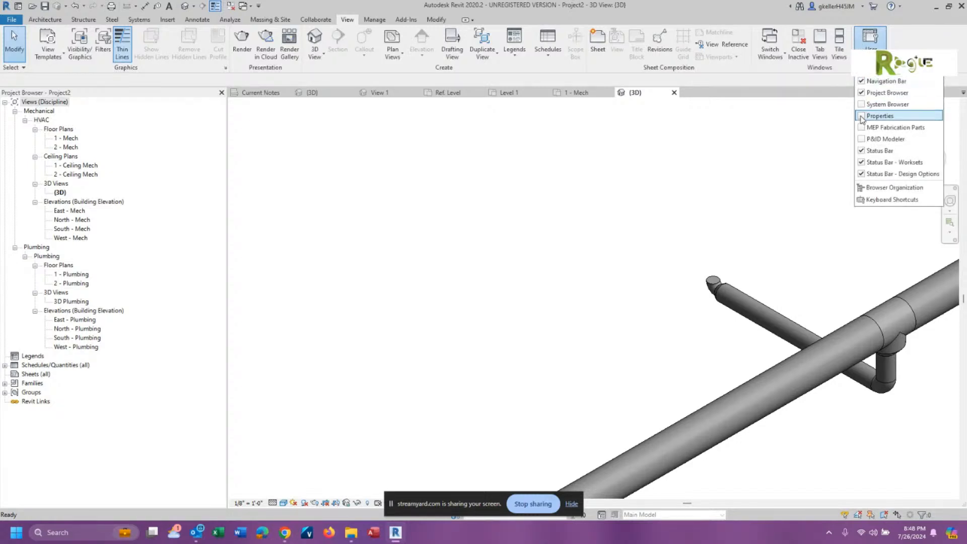
left_click(882, 115)
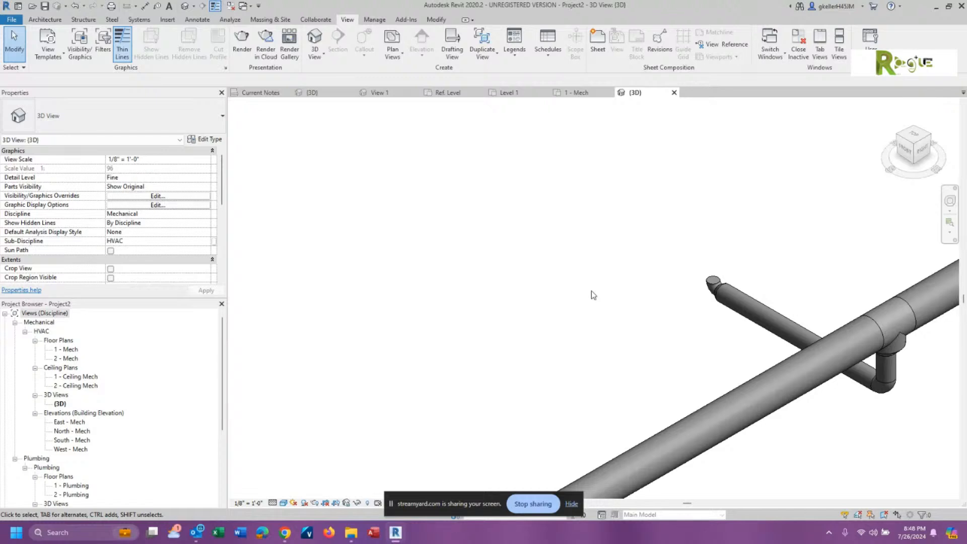
right_click(564, 237)
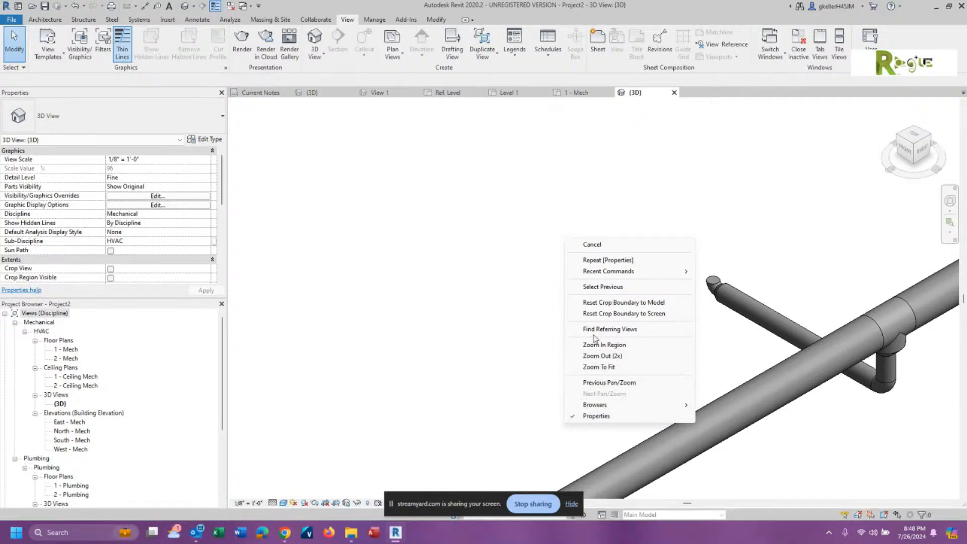
left_click(465, 310)
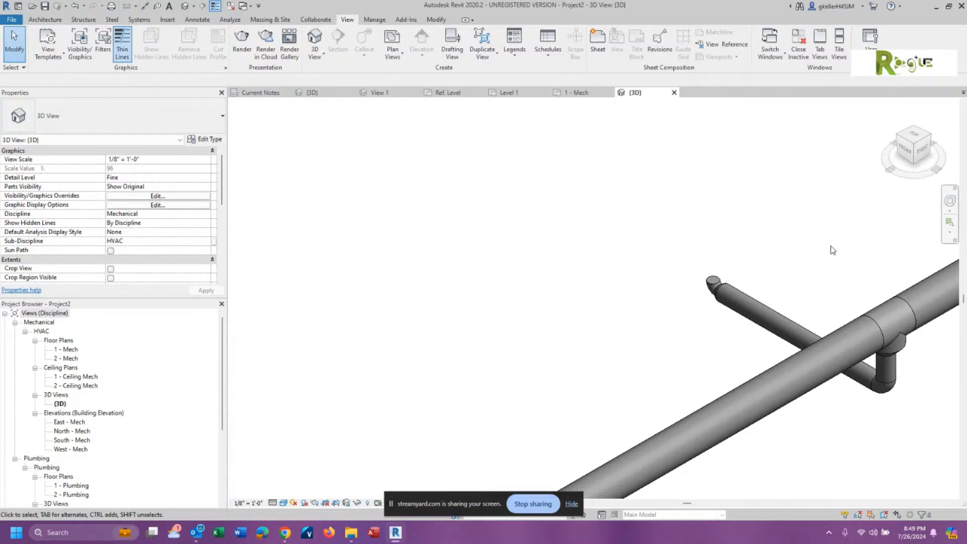
Set the diameter of the elbow on the free end of the branch pipe to 3".
scroll(755, 247, "down", 2)
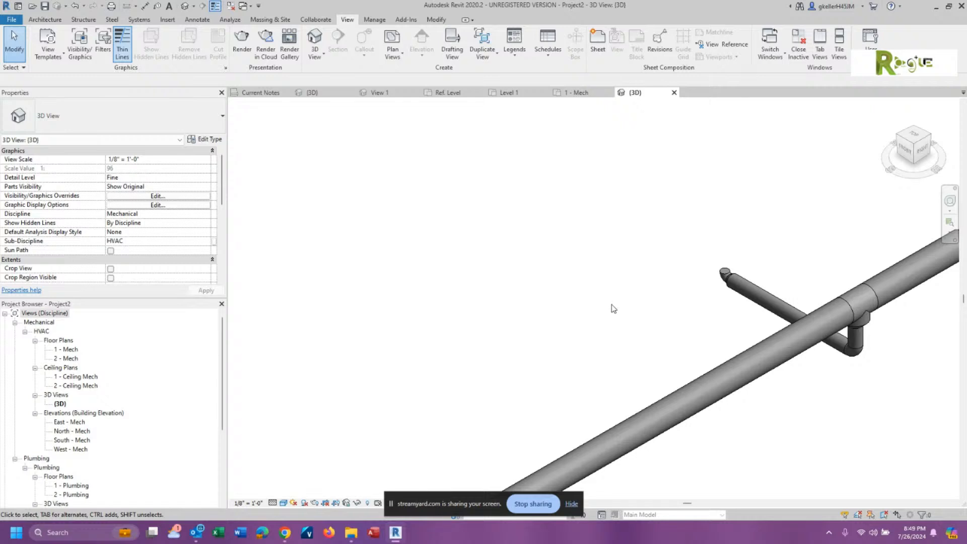
scroll(616, 308, "up", 2)
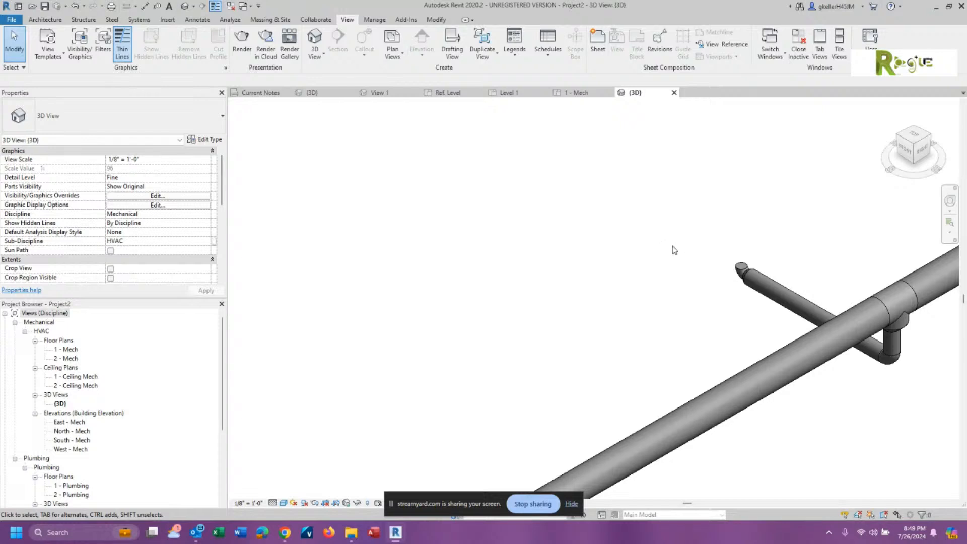
left_click(746, 268)
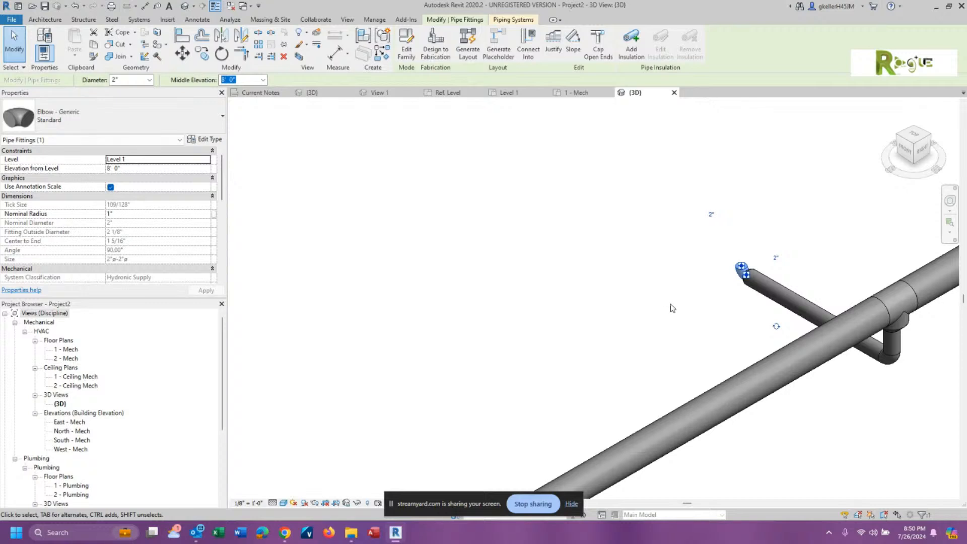
scroll(718, 269, "up", 5)
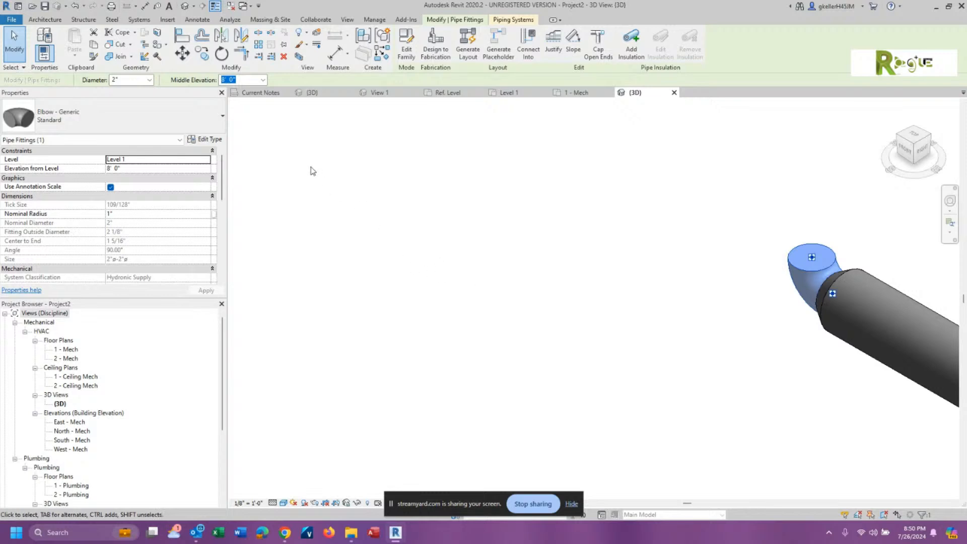
left_click(124, 79)
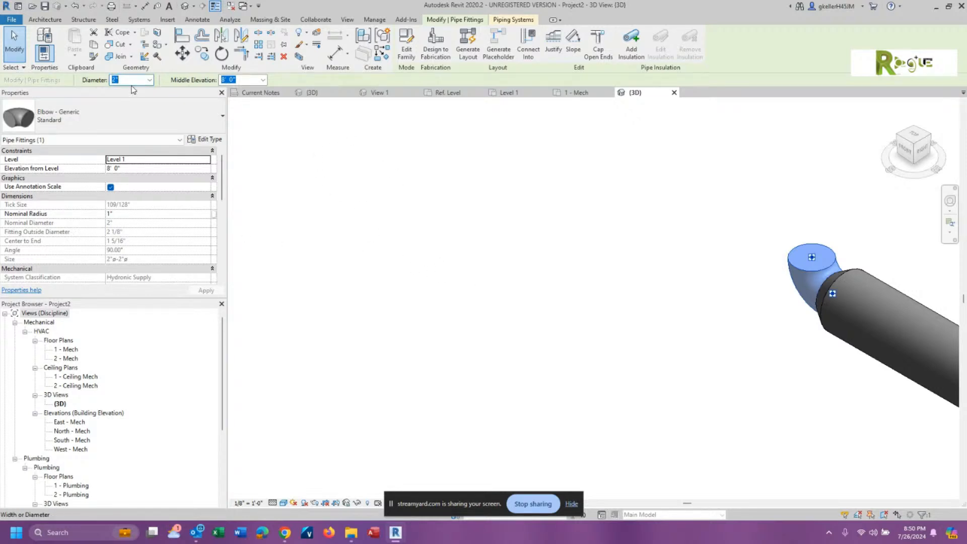
type("3")
key("Return")
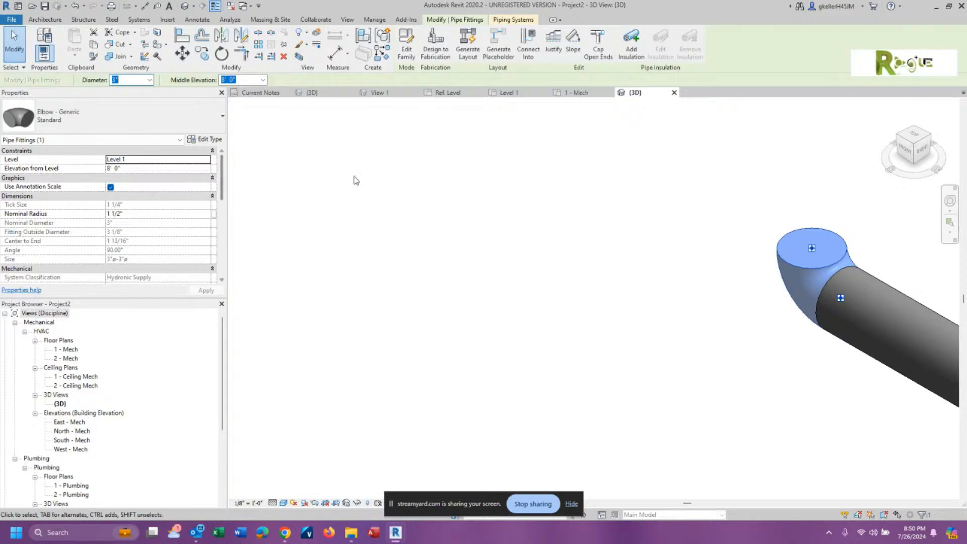
left_click(642, 265)
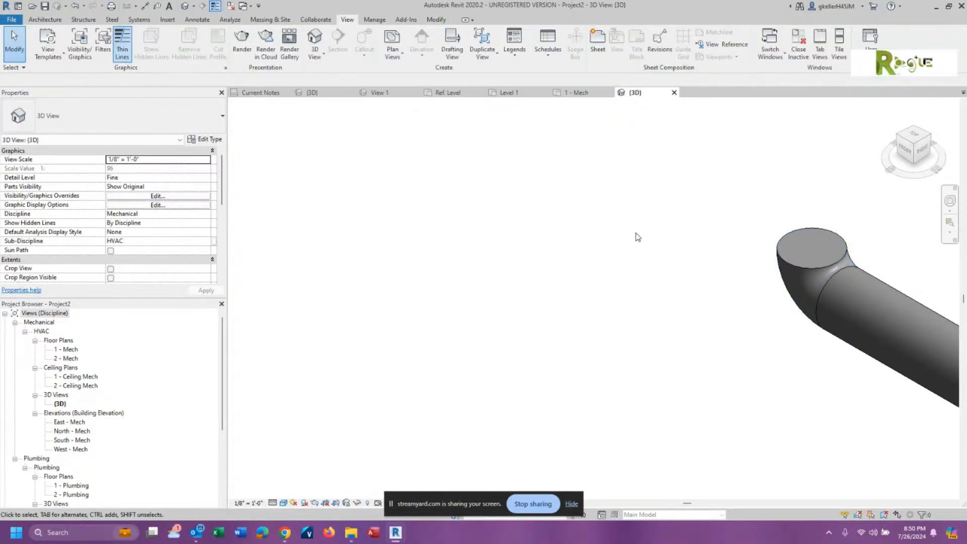
Rotate the end elbow a turn about the branch pipe axis so its open end faces sideways, parallel to the main pipe.
scroll(479, 240, "down", 2)
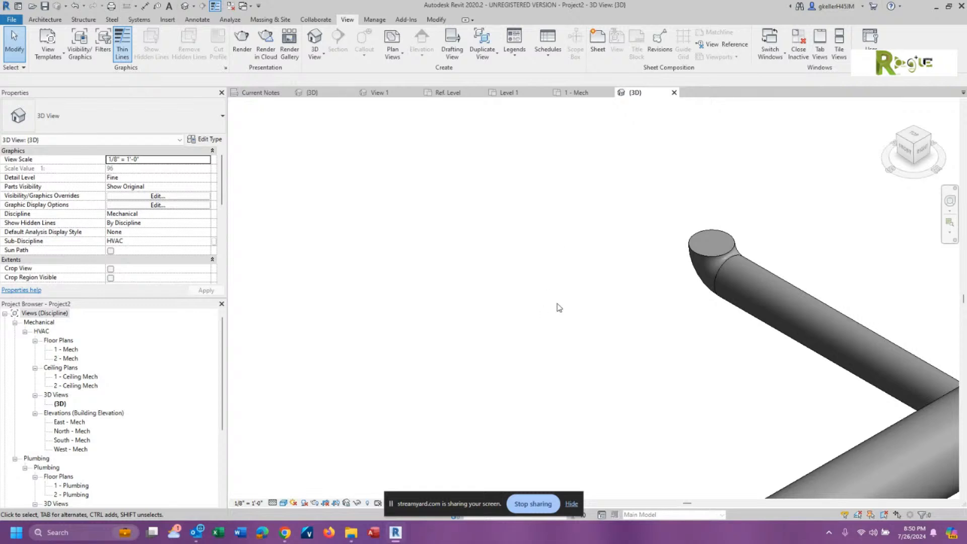
scroll(556, 306, "down", 2)
middle_click_drag(566, 326, 461, 134)
scroll(516, 270, "down", 1)
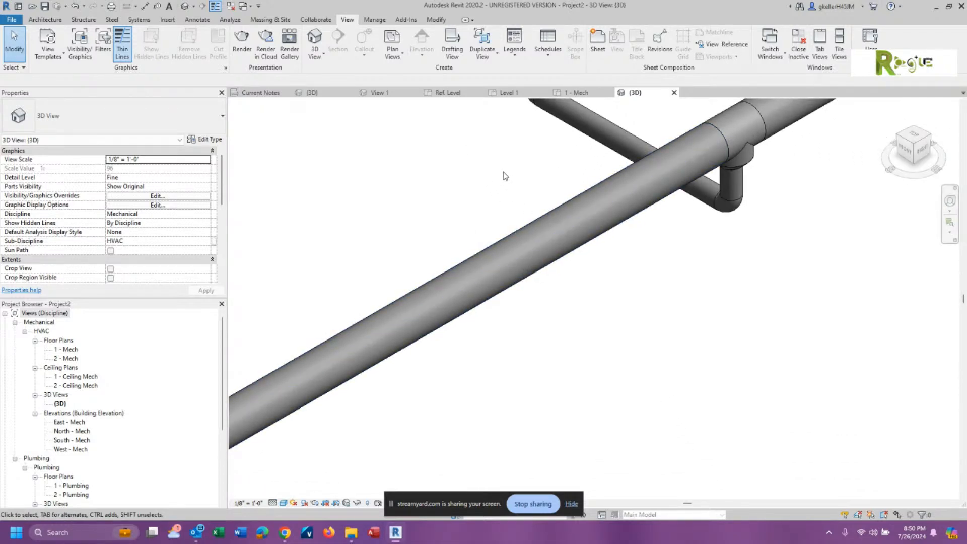
middle_click_drag(505, 173, 541, 328)
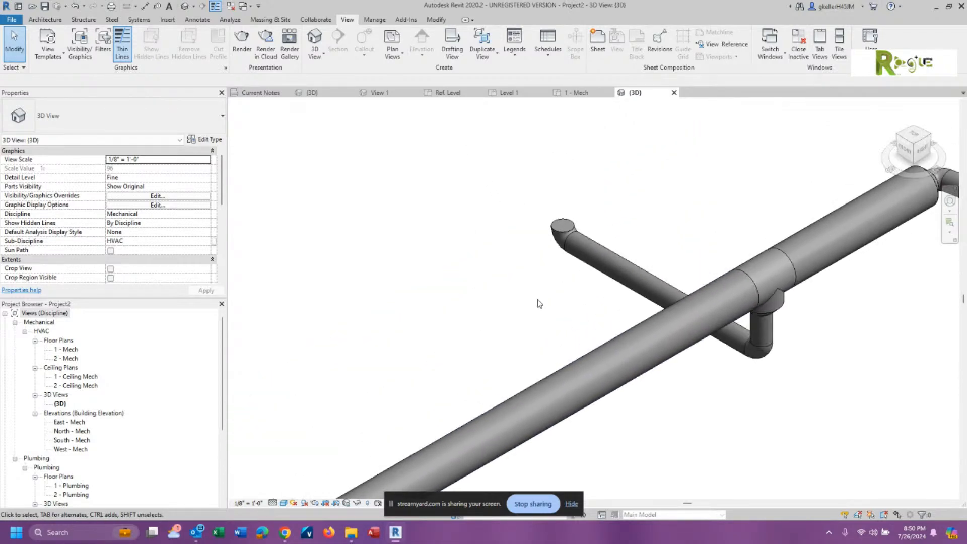
left_click(562, 230)
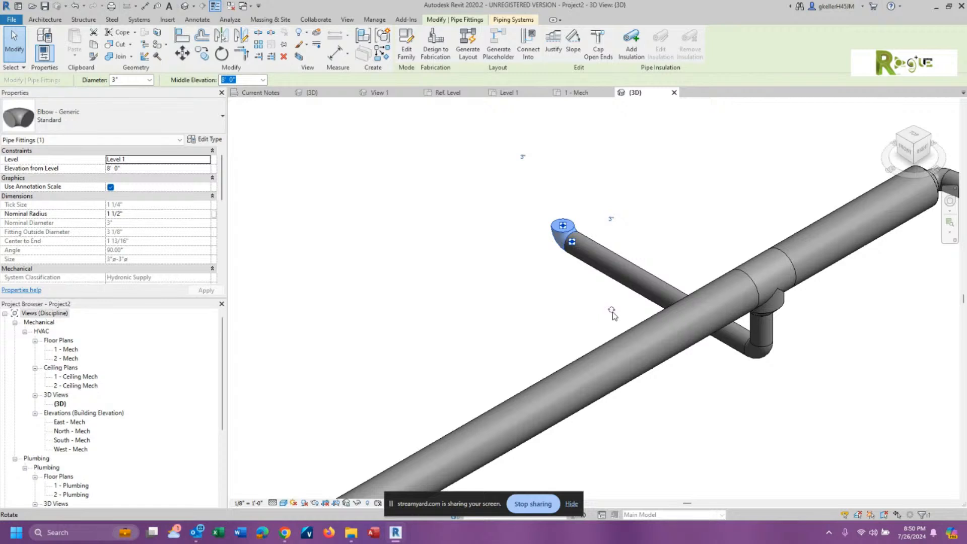
left_click_drag(612, 312, 488, 302)
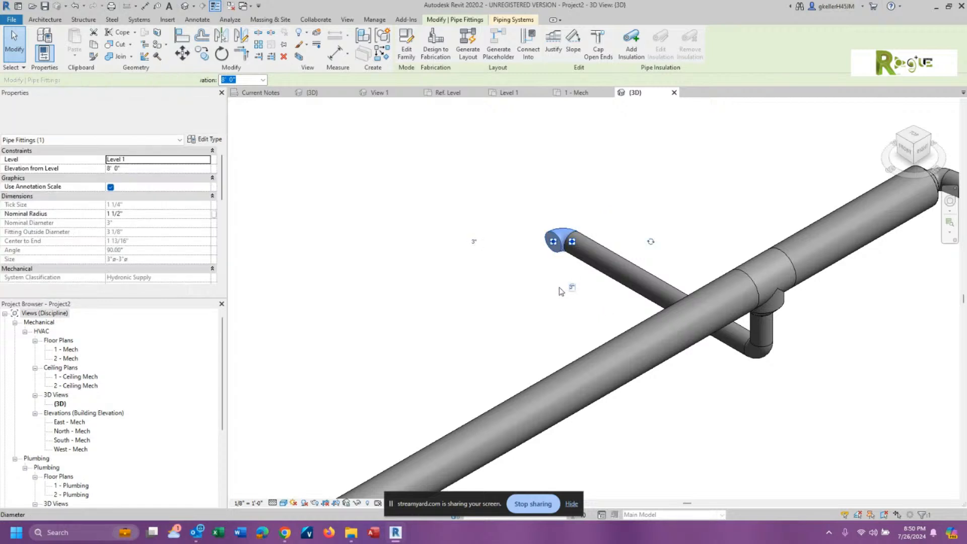
left_click(496, 346)
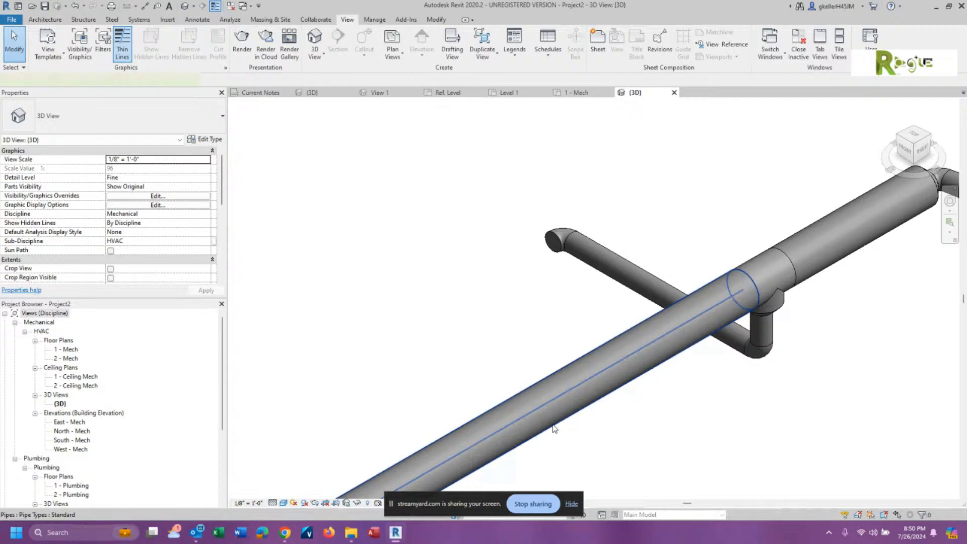
In the main pipe's Standard type routing preferences, set the elbow fitting to Elbow - Welded - Generic: Standard and apply the type change.
left_click(554, 428)
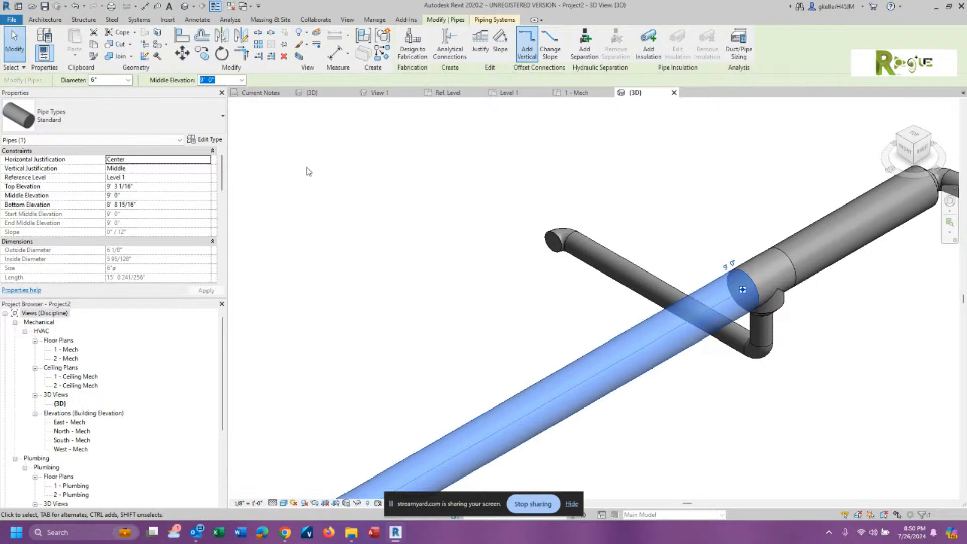
left_click(214, 142)
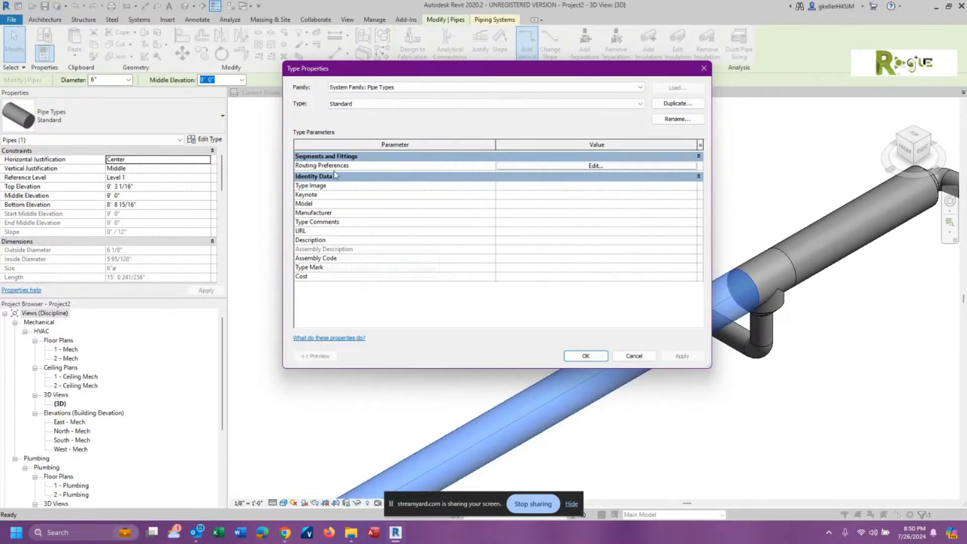
left_click(586, 156)
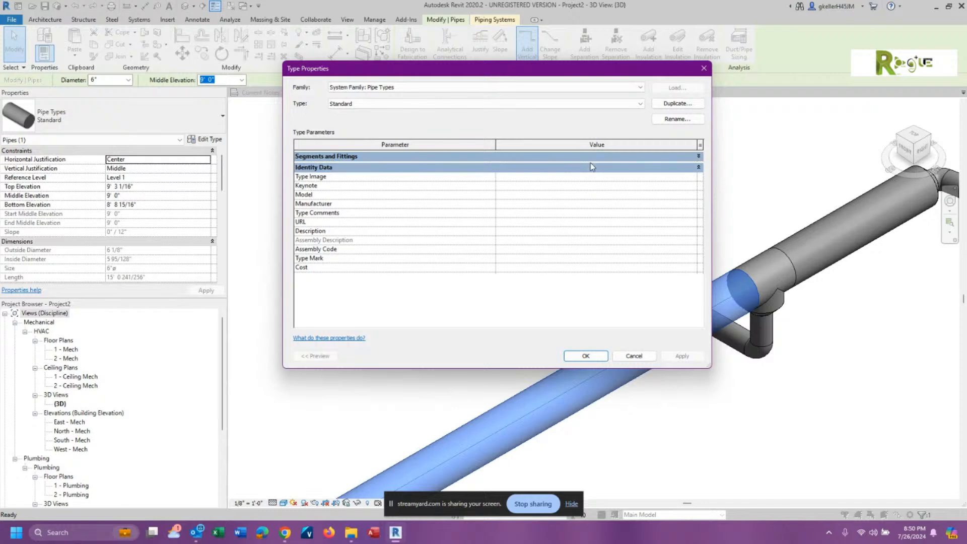
left_click(590, 157)
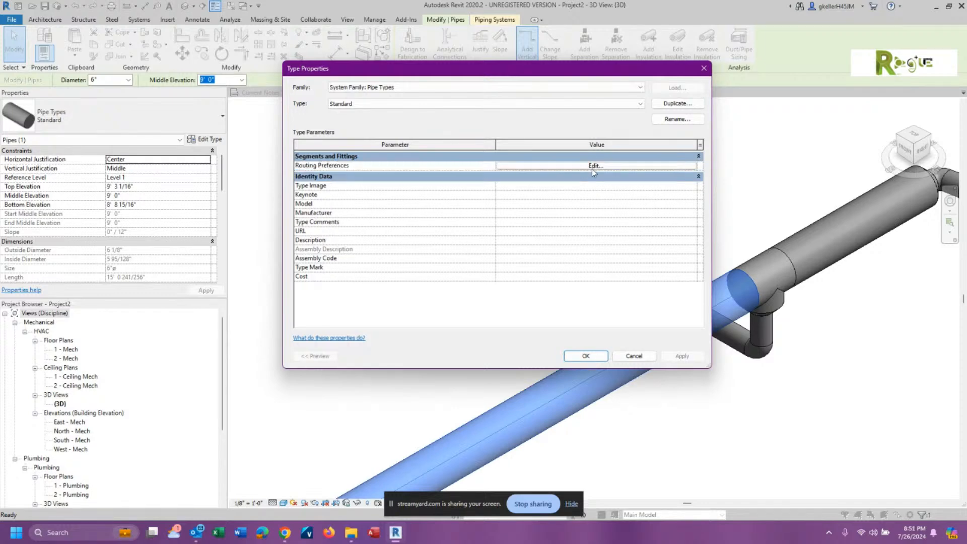
left_click(594, 167)
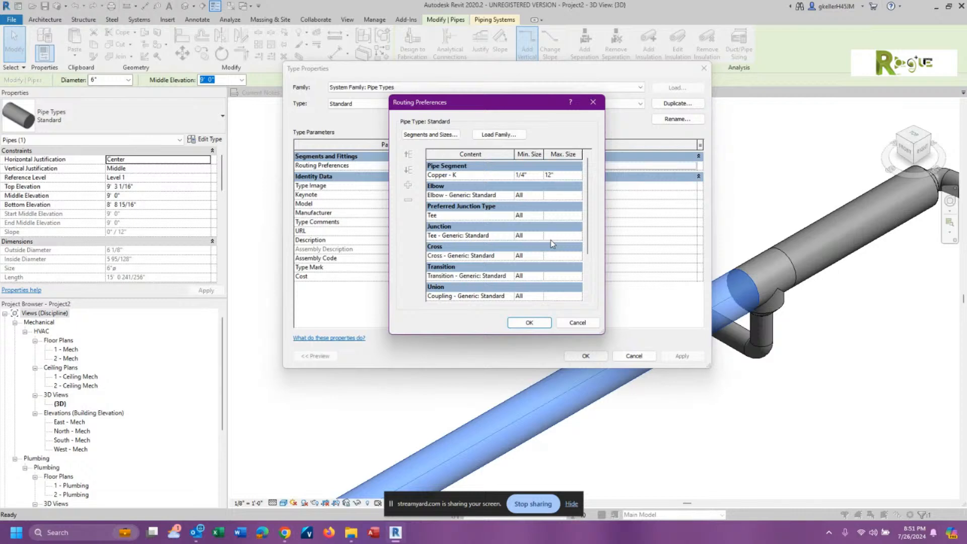
left_click(498, 196)
left_click(510, 195)
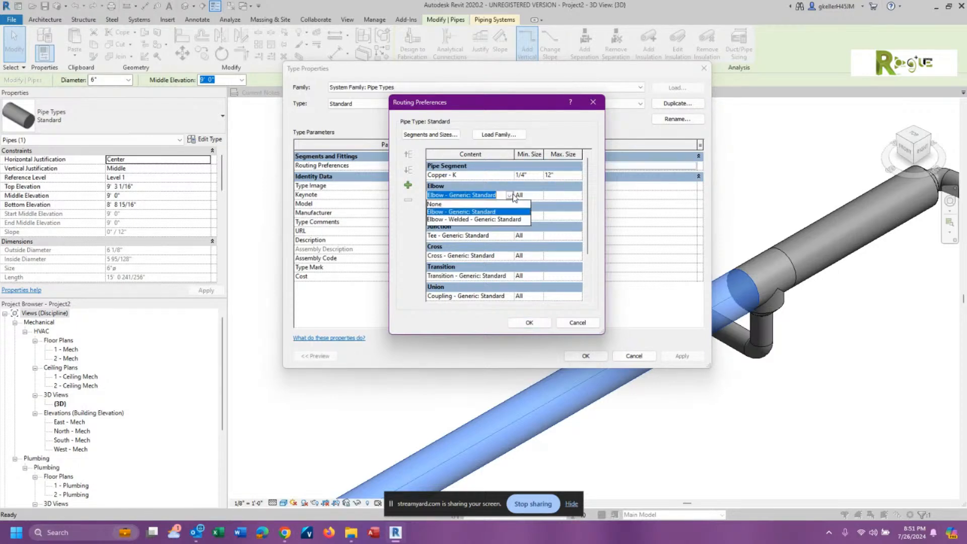
left_click(504, 220)
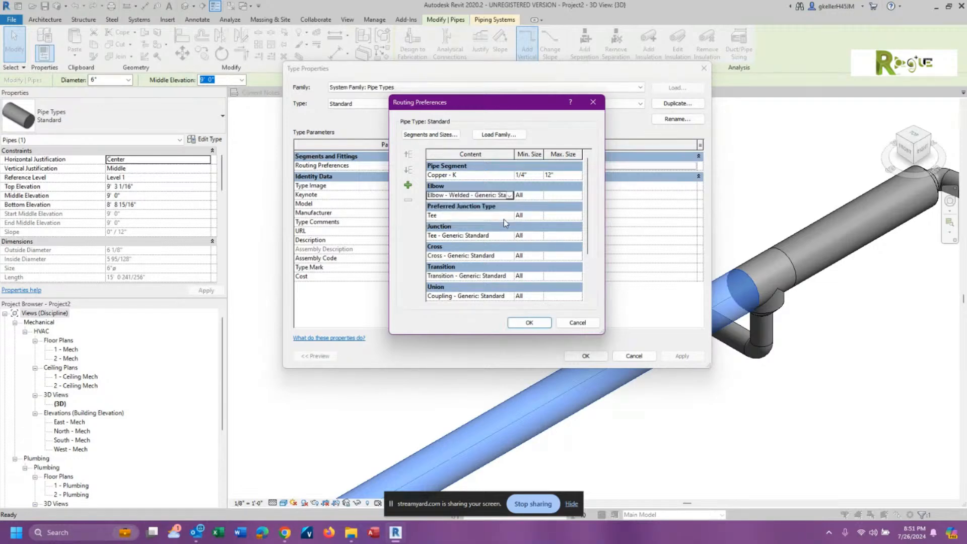
left_click(546, 322)
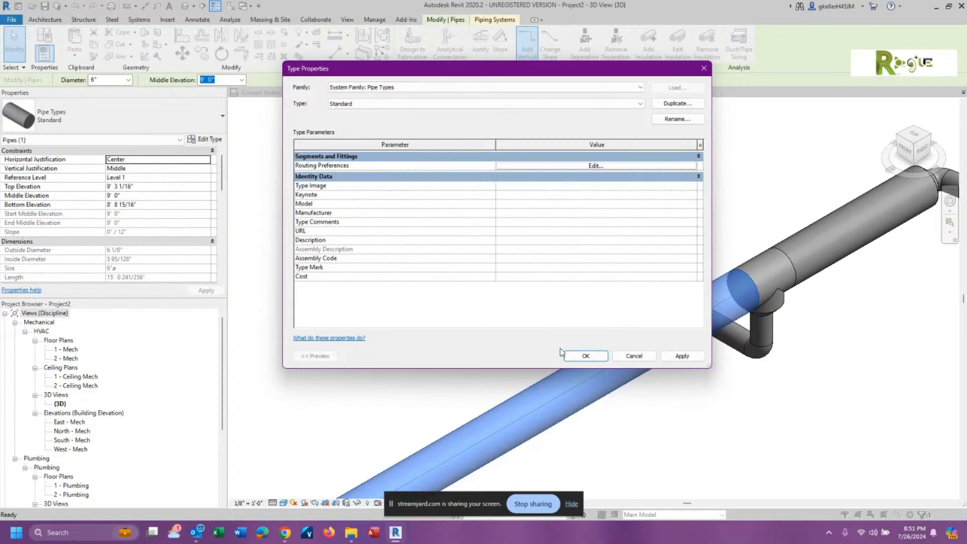
left_click(585, 356)
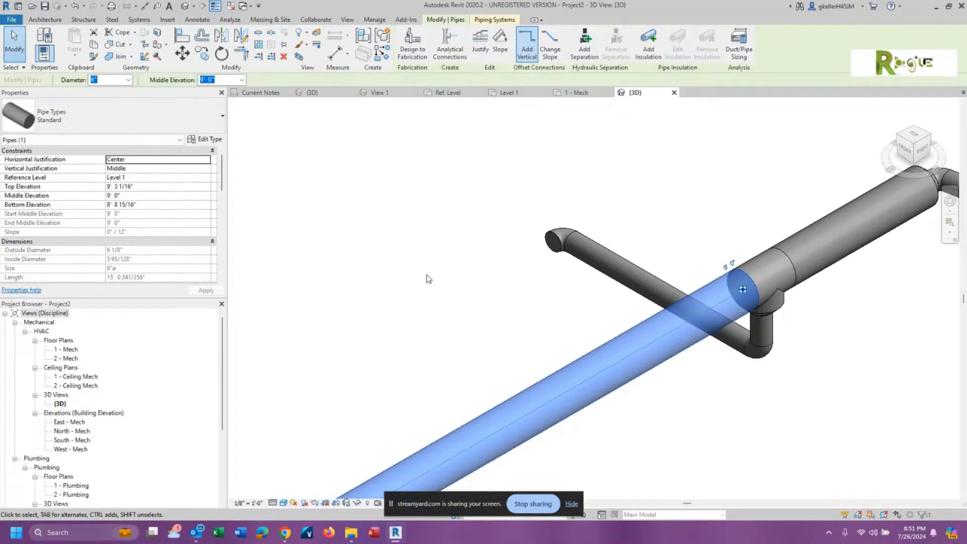
Create a pipe similar to the 3" branch and draw a second branch at 8' 0" elevation from the main pipe, crossing beneath it.
right_click(455, 275)
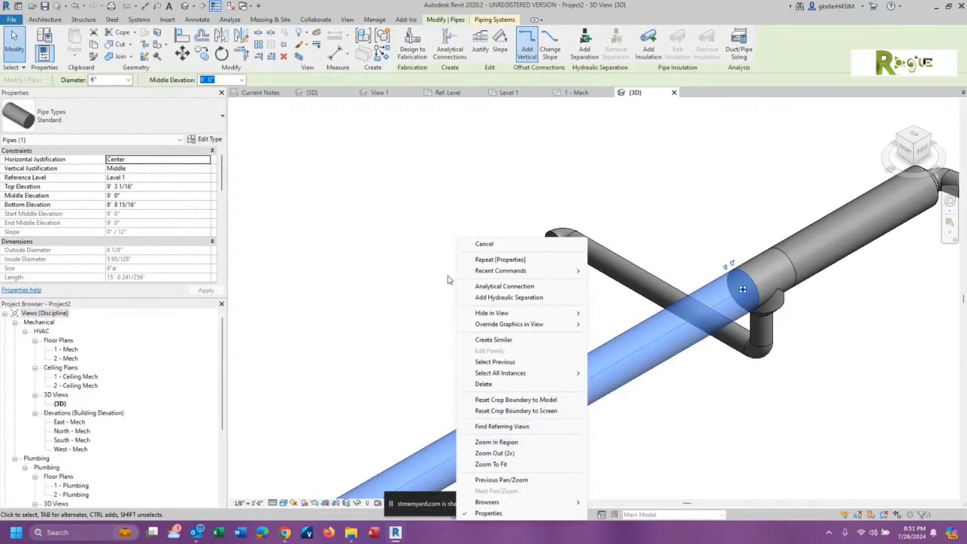
key("Escape")
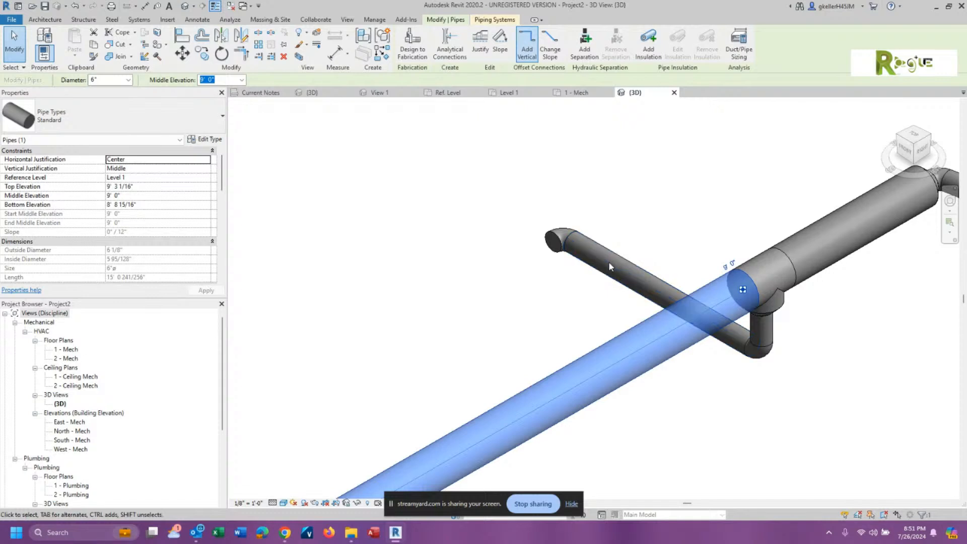
left_click(607, 276)
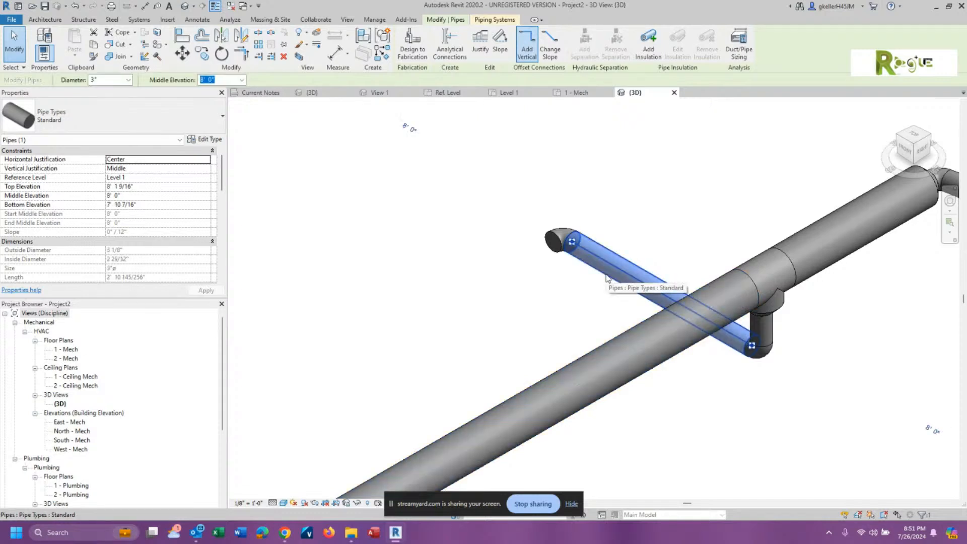
right_click(606, 276)
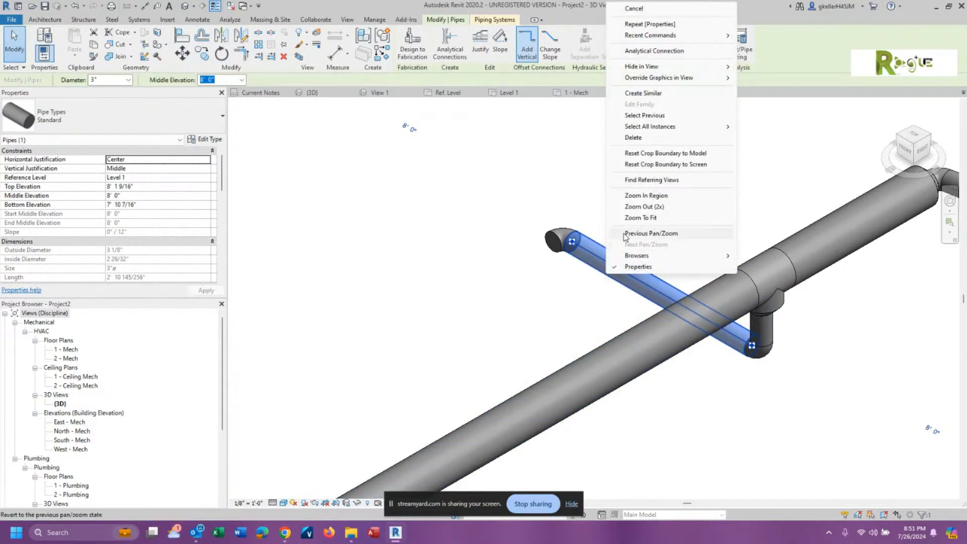
left_click(643, 93)
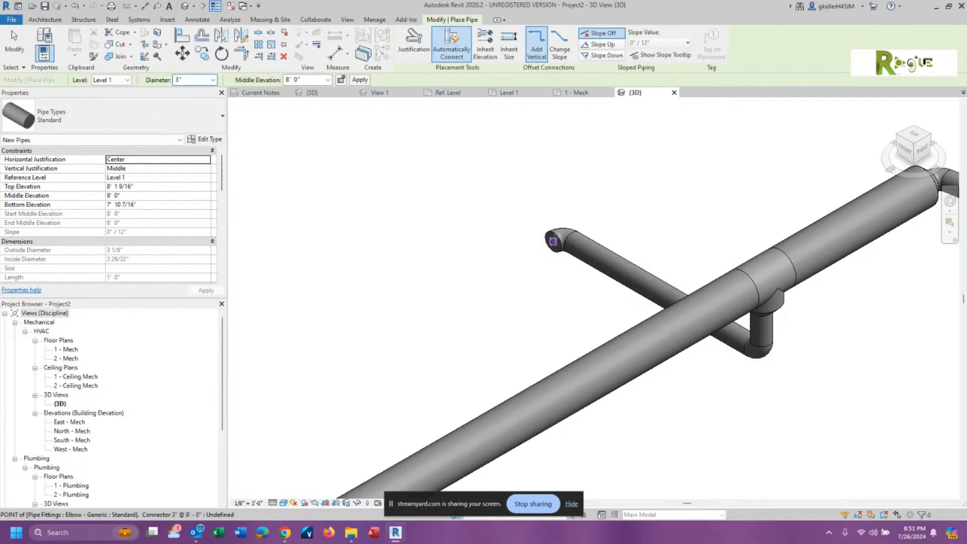
left_click(454, 440)
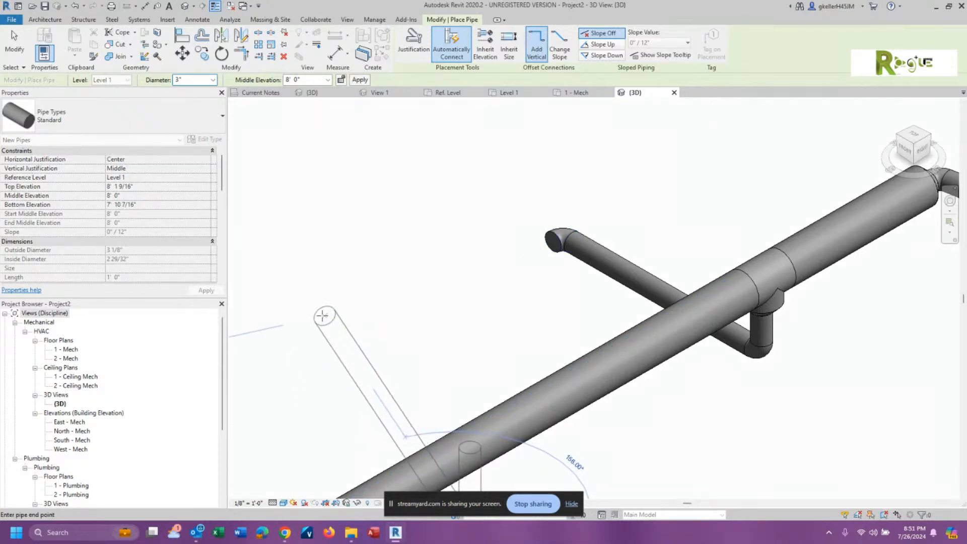
scroll(333, 297, "down", 2)
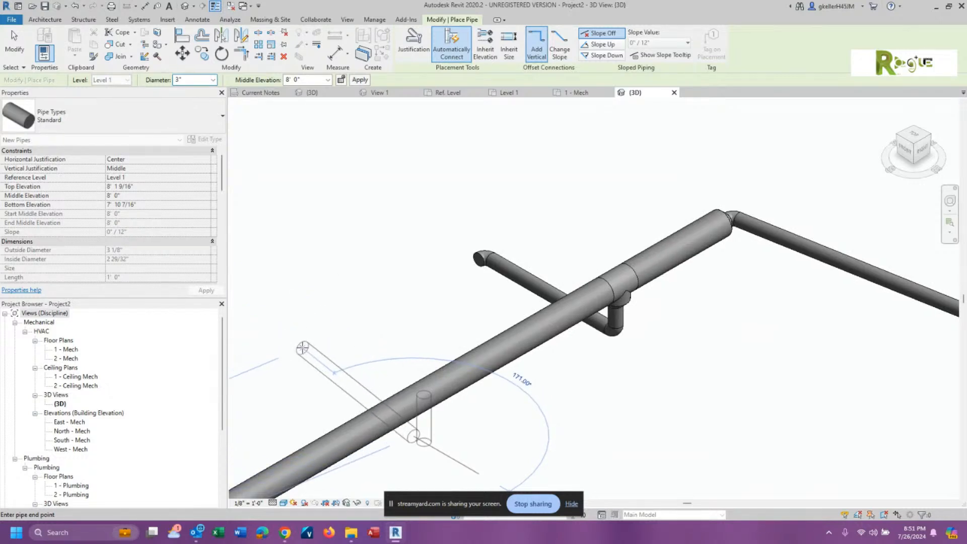
left_click(303, 348)
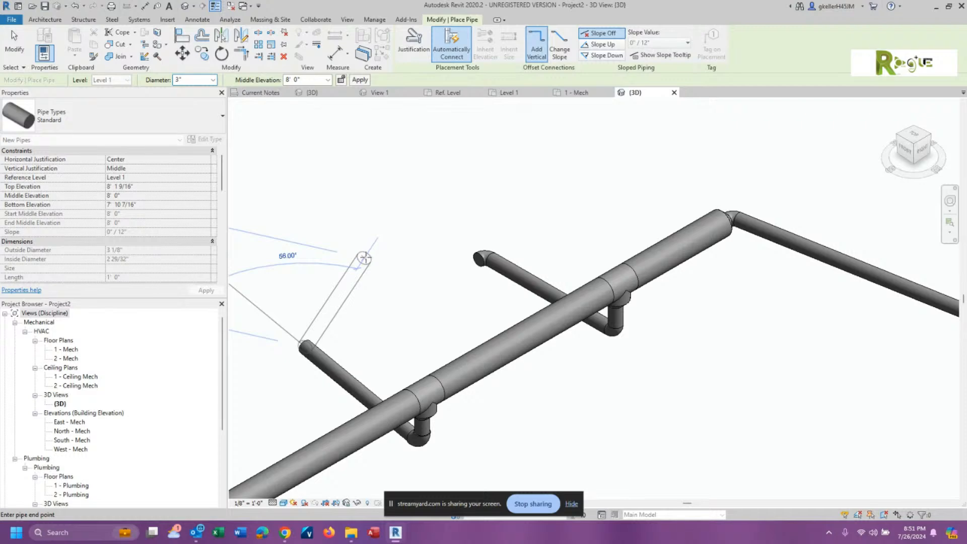
End pipe placement and examine the elbow fitting under the main pipe on the newly drawn second branch from several angles.
key("Escape")
key("Escape")
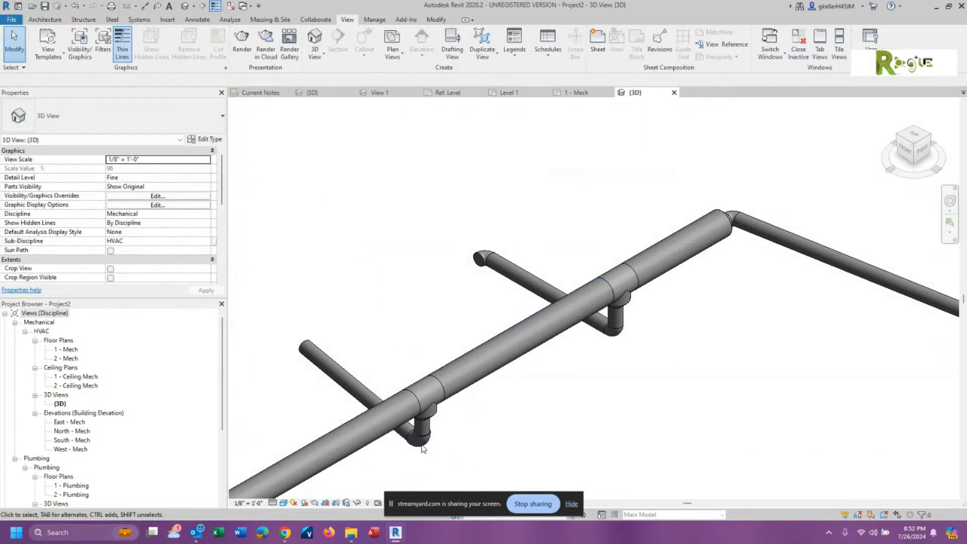
left_click_drag(449, 457, 488, 436)
scroll(511, 423, "up", 3)
middle_click_drag(540, 401, 698, 222)
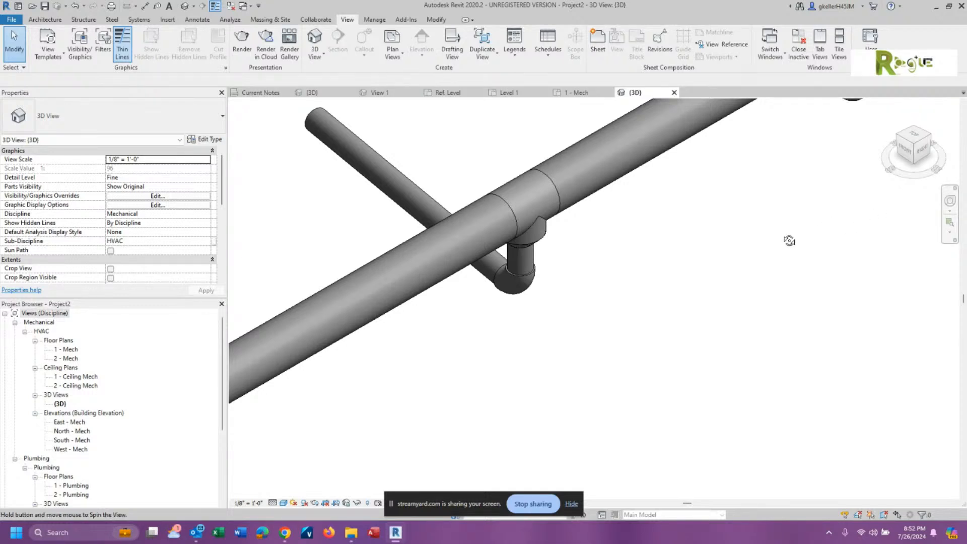
middle_click_drag(789, 238, 729, 134, "shift")
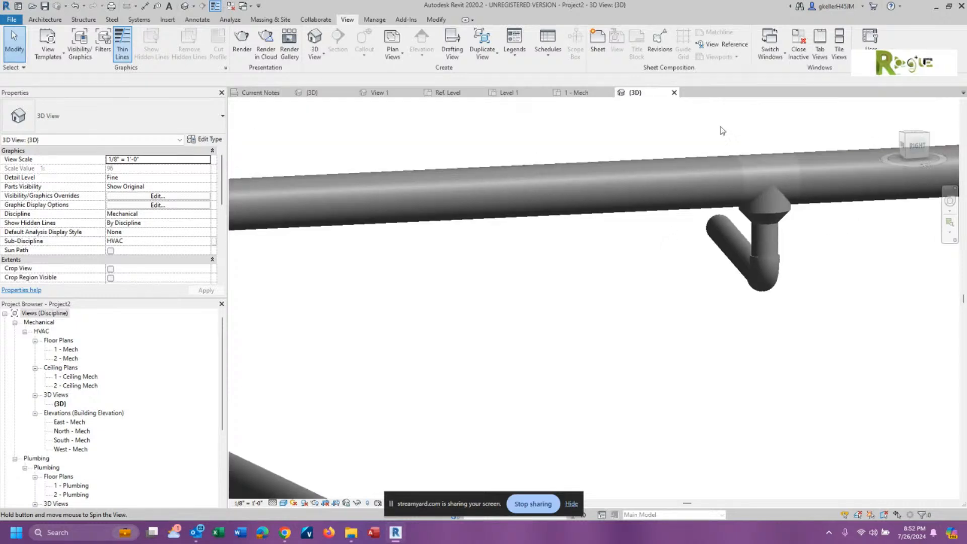
middle_click_drag(814, 308, 693, 340)
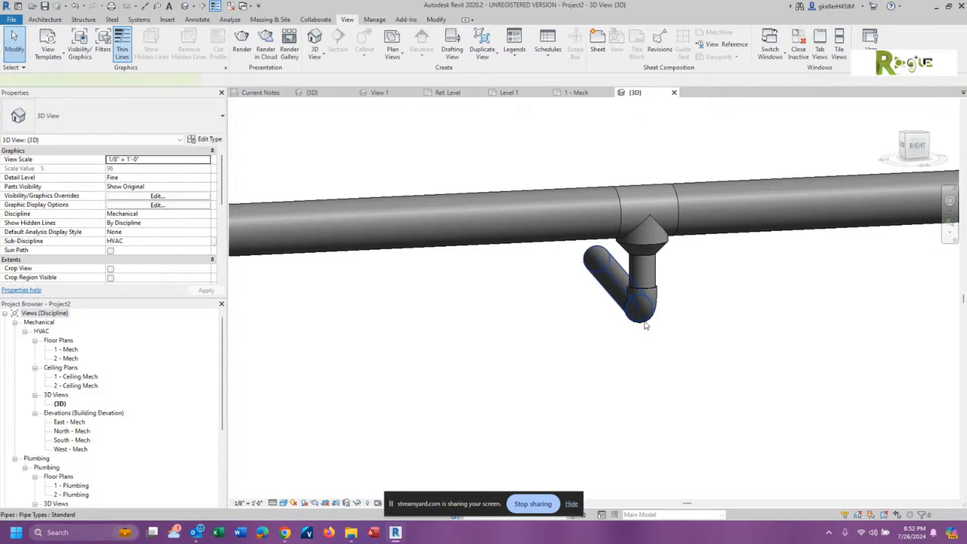
left_click(646, 325)
left_click(682, 310)
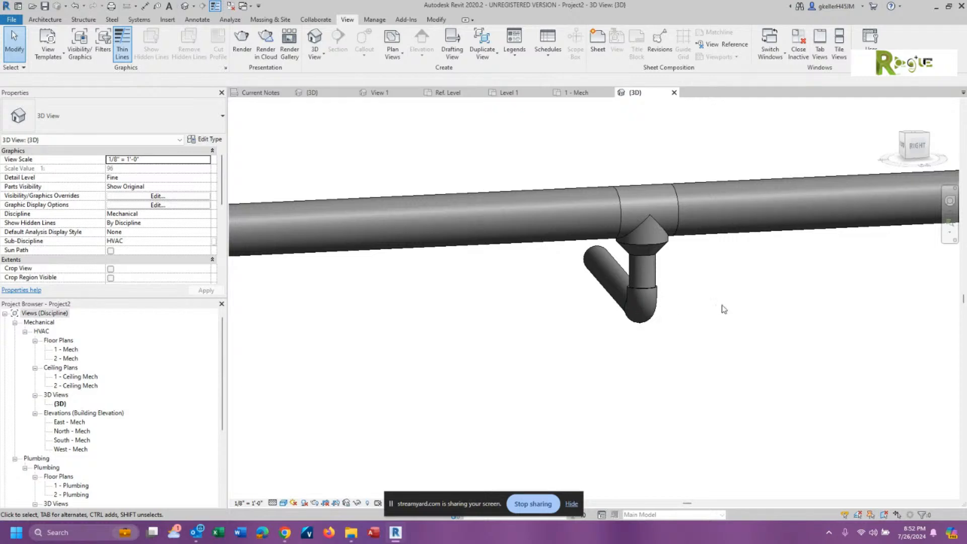
left_click(655, 311)
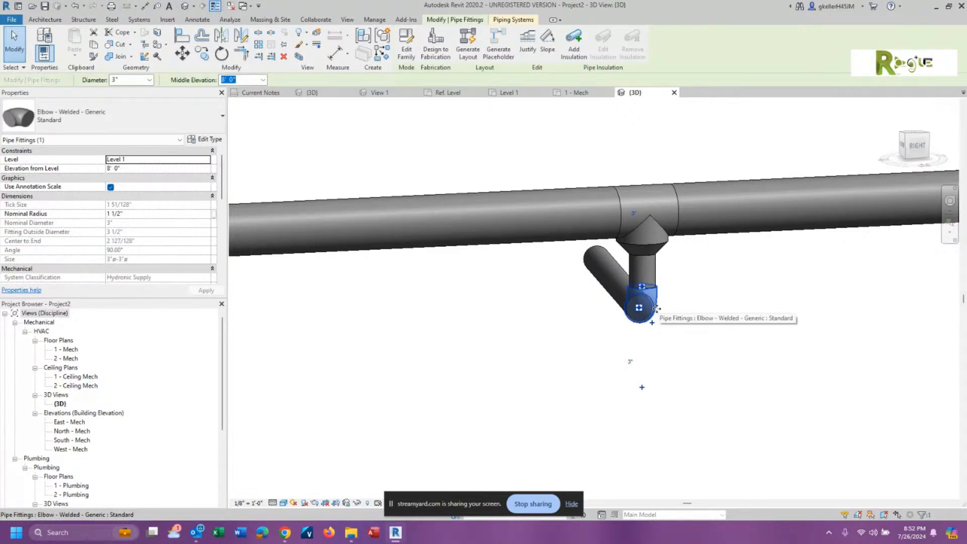
middle_click_drag(712, 319, 501, 332, "shift")
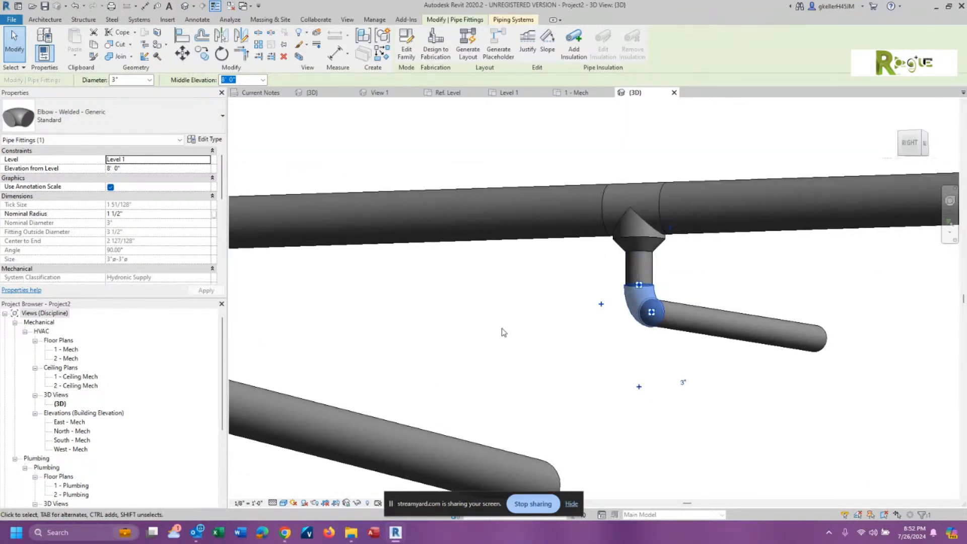
left_click(501, 327)
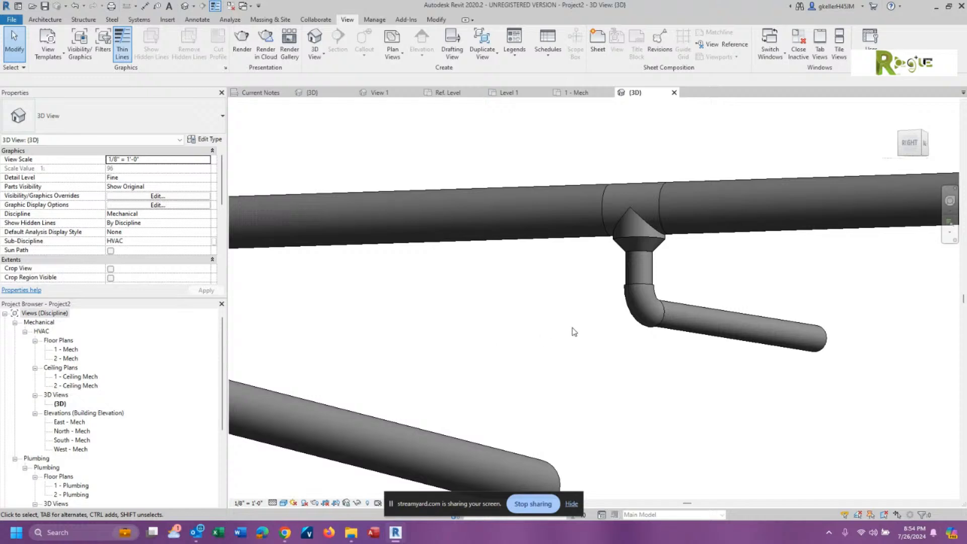
Select the 6" main pipe segment between the first branch's tee and the fitting at the main's far end.
scroll(574, 331, "down", 2)
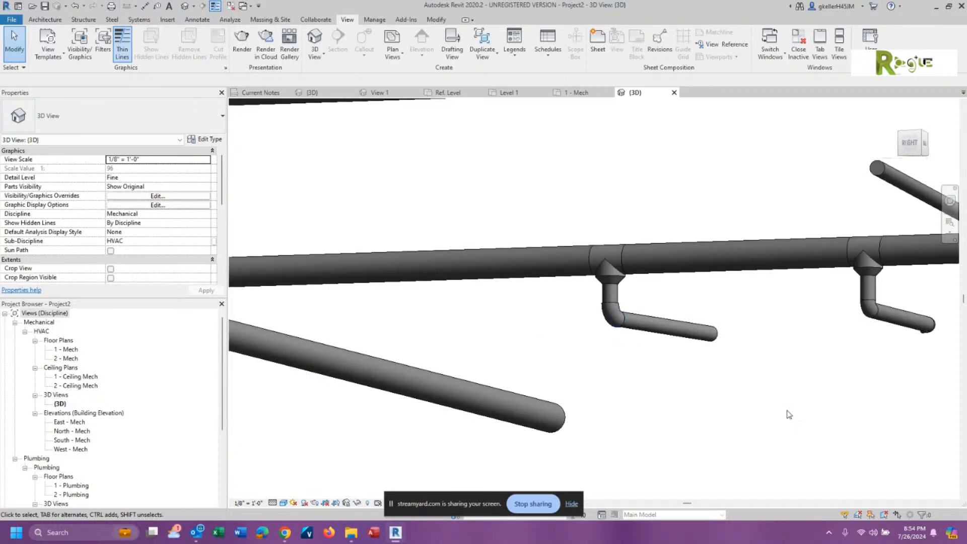
middle_click_drag(804, 406, 623, 402)
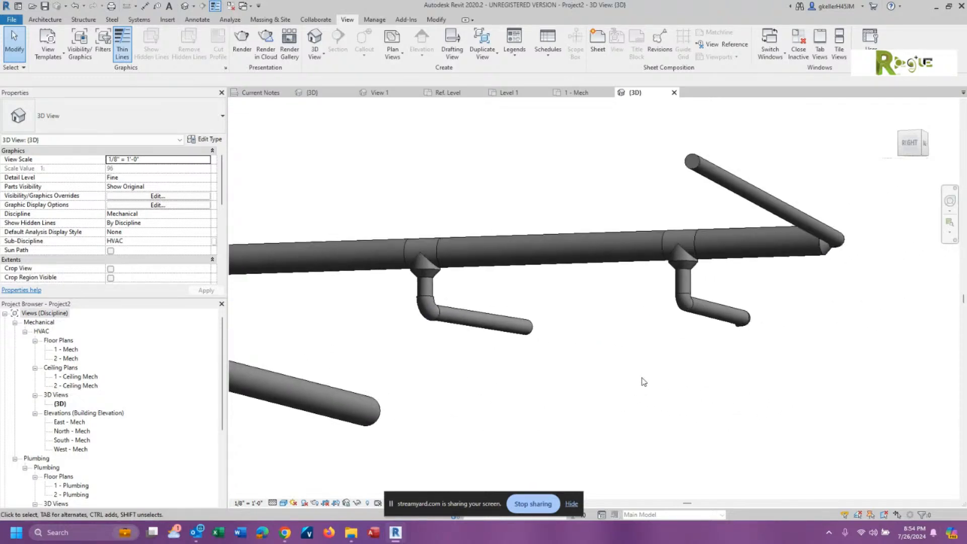
scroll(751, 290, "up", 4)
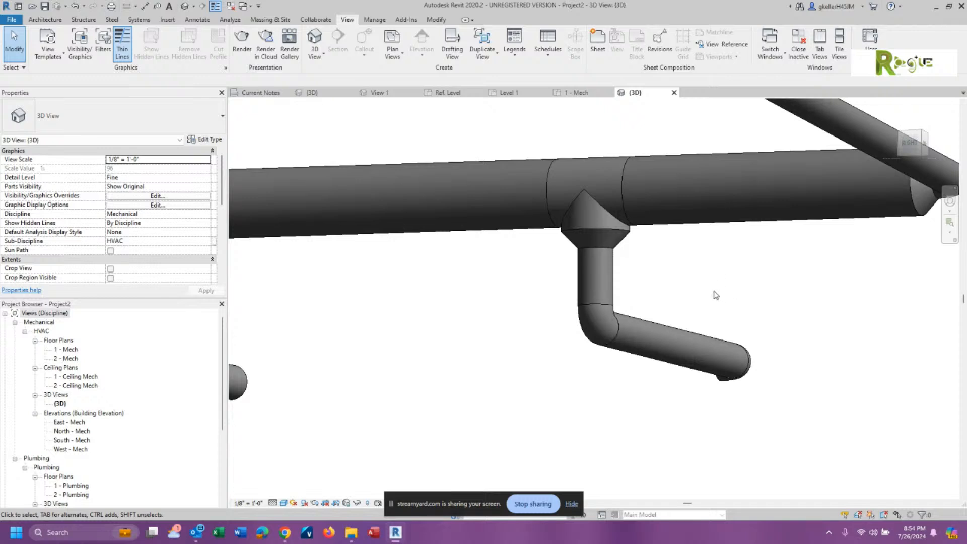
scroll(716, 295, "up", 3)
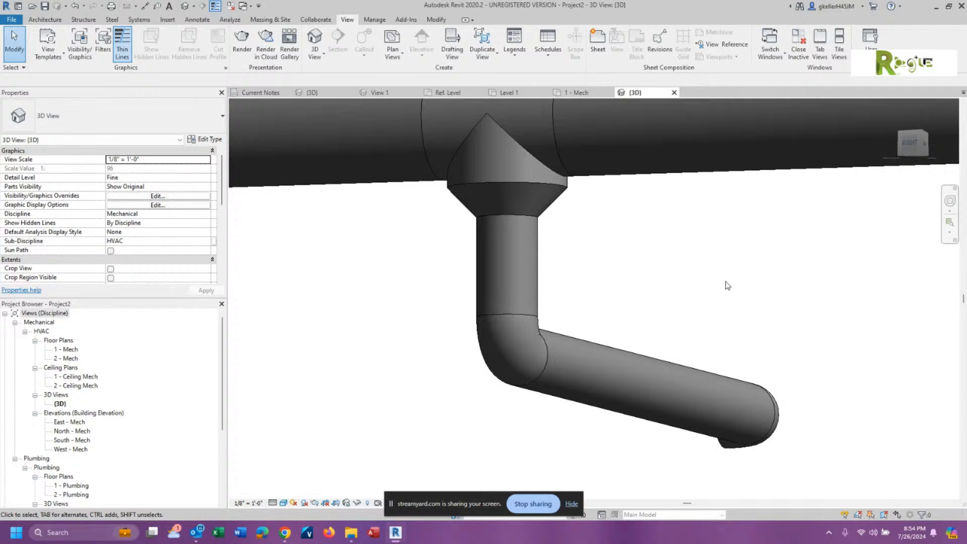
middle_click_drag(725, 285, 519, 299)
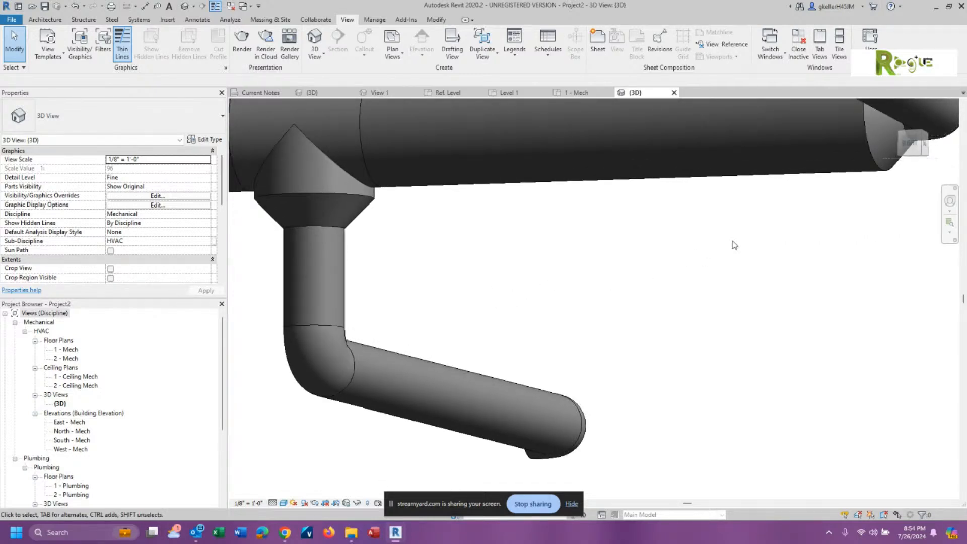
scroll(734, 245, "down", 3)
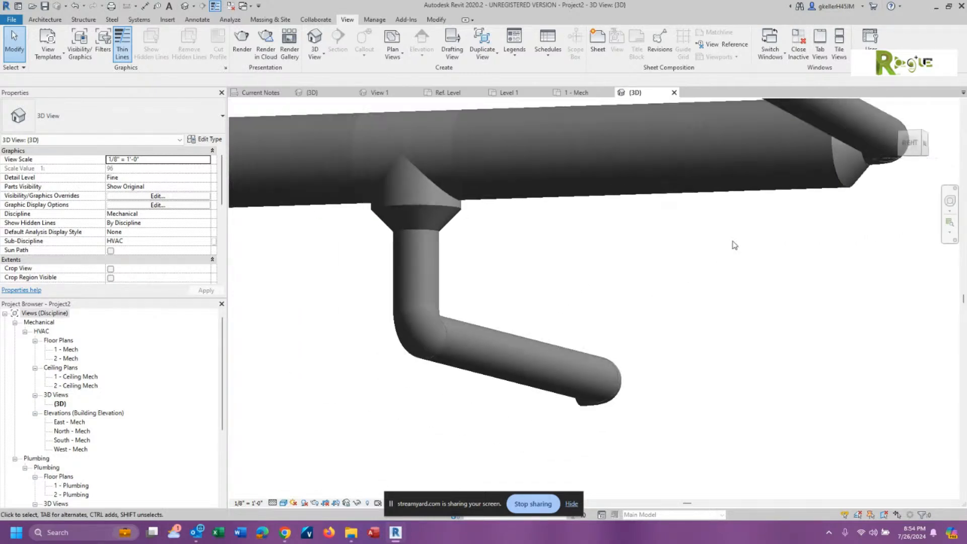
left_click(730, 196)
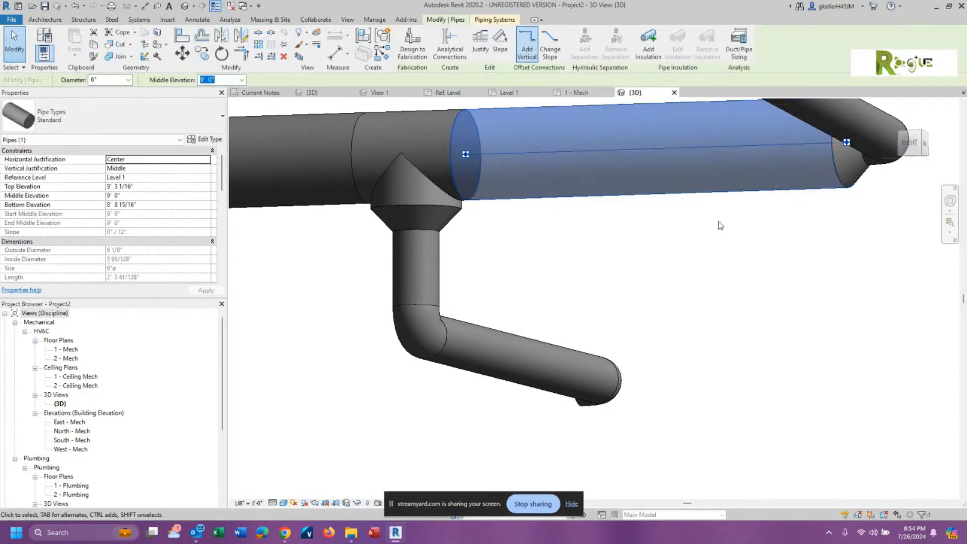